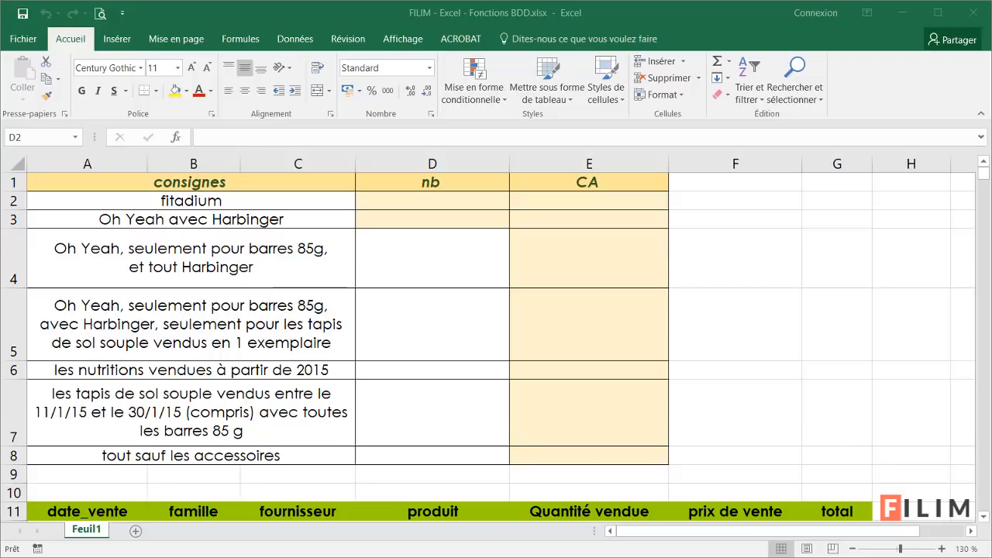
Step: Review the instructions table in A1:E8, including its criteria and the nb and CA cells to fill in
click(297, 281)
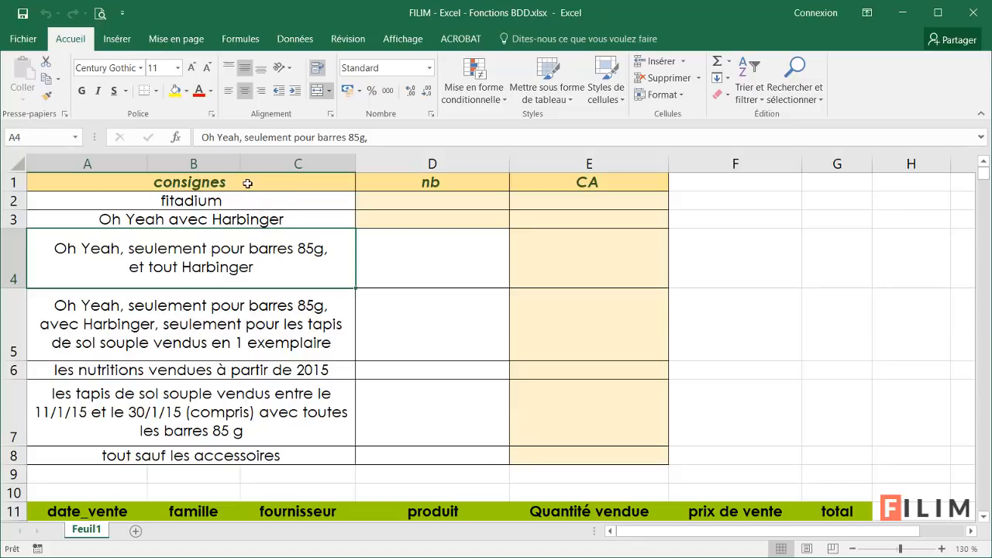
drag(247, 183, 538, 449)
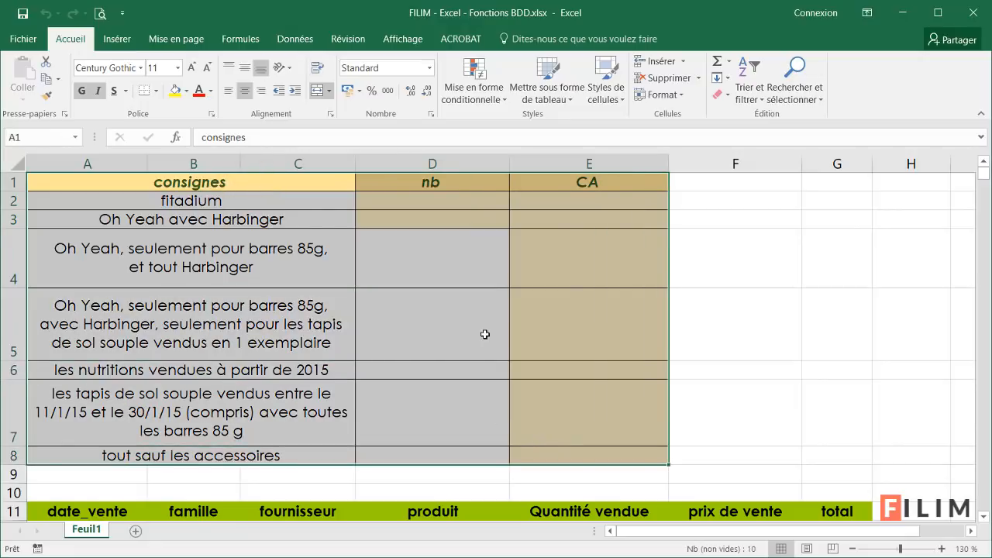
click(470, 305)
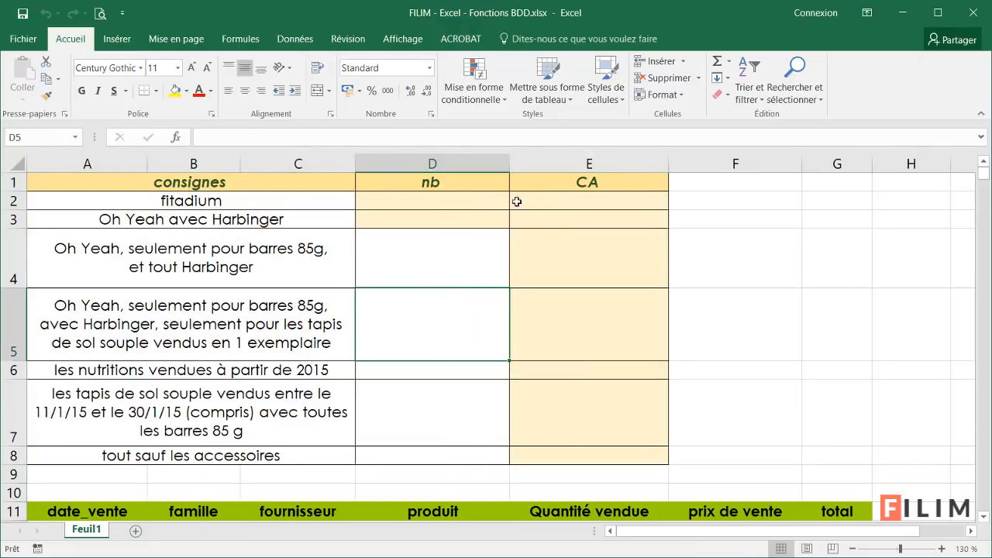
click(436, 200)
click(420, 216)
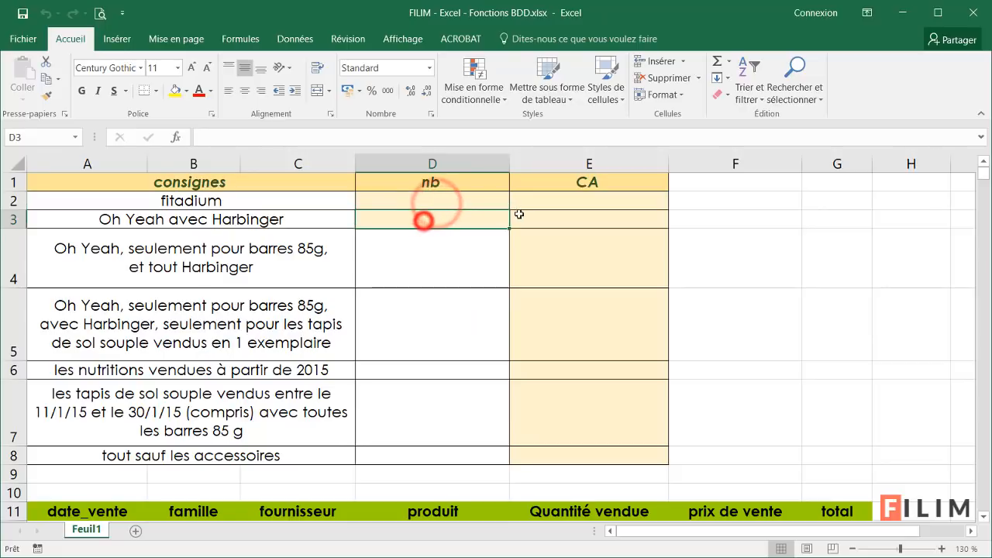
click(533, 200)
click(541, 223)
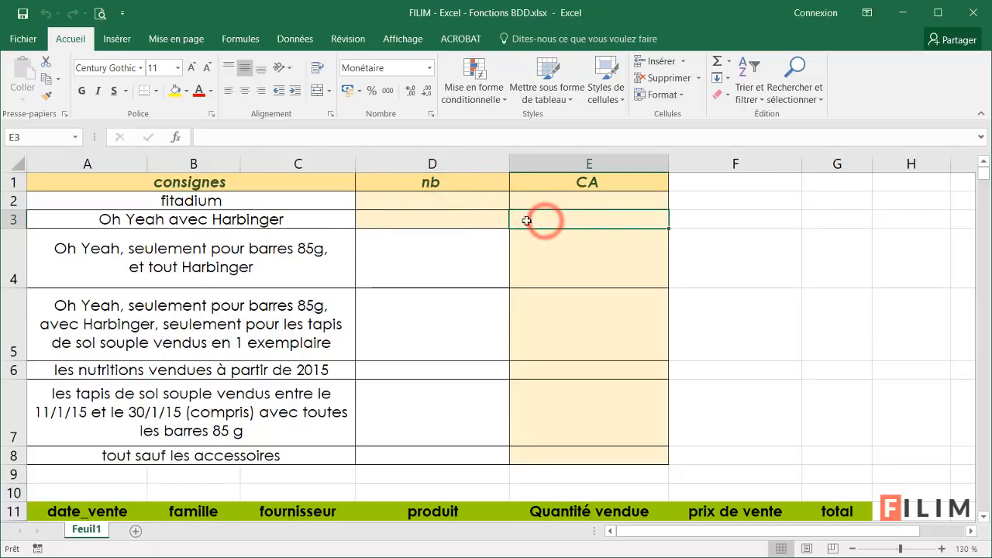
drag(470, 201, 470, 220)
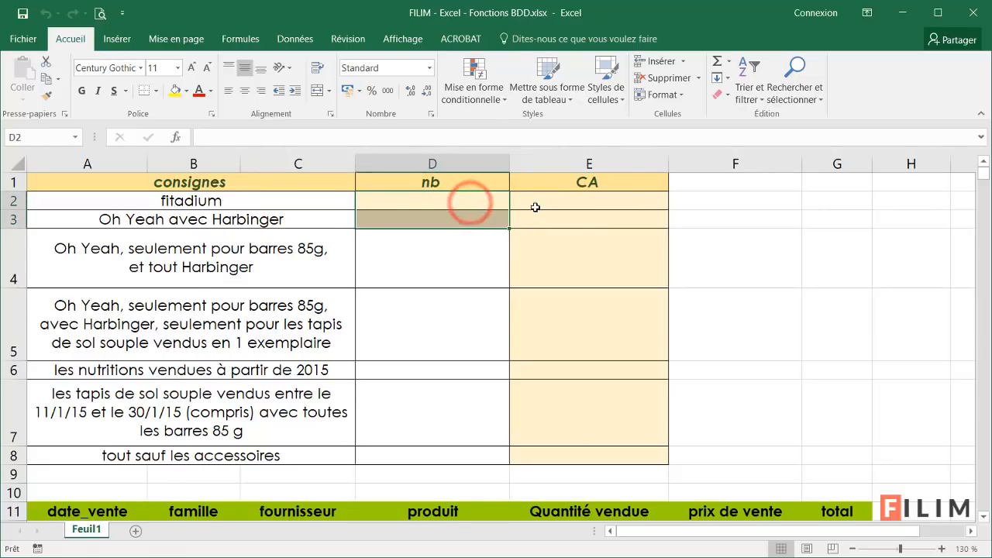
drag(535, 202, 532, 462)
click(558, 349)
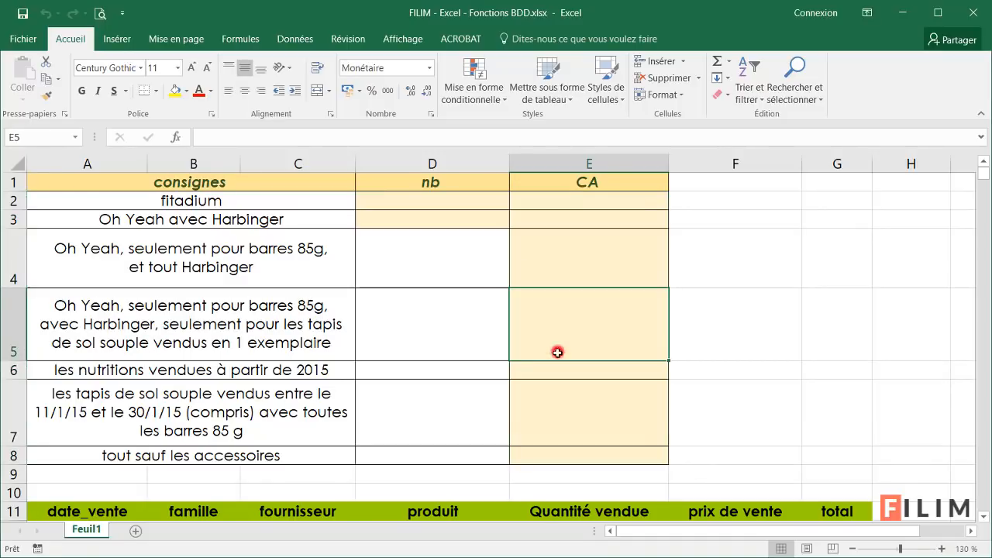
Step: Examine the sales data starting at row 11, including its famille, fournisseur and produit entries and the total column
scroll(429, 254, down, 3)
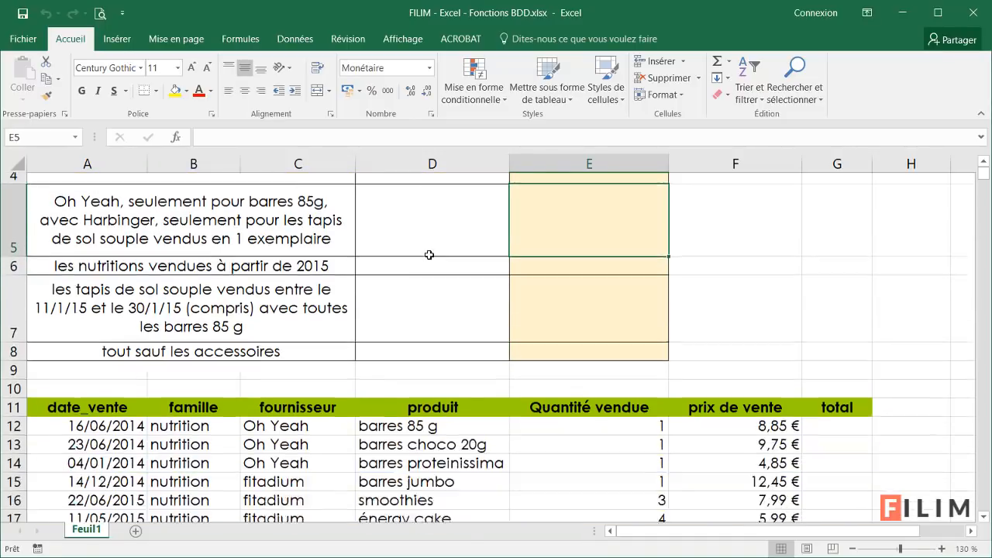
scroll(430, 256, up, 3)
scroll(429, 255, down, 3)
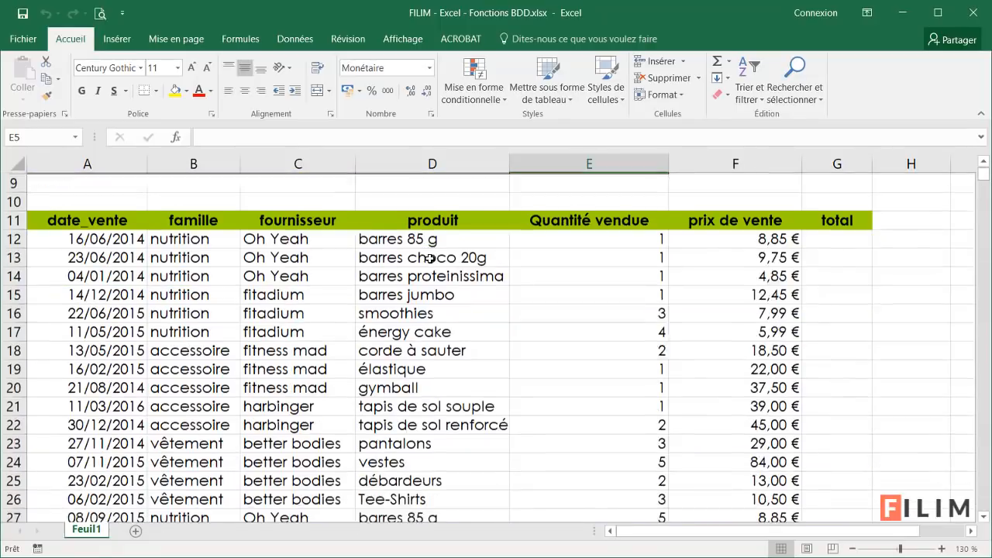
click(320, 285)
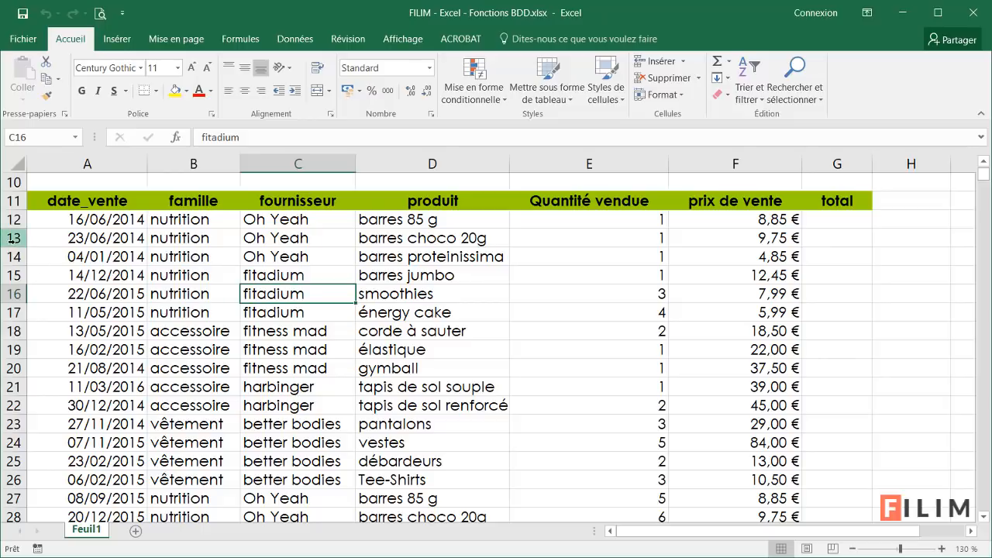
drag(14, 219, 14, 312)
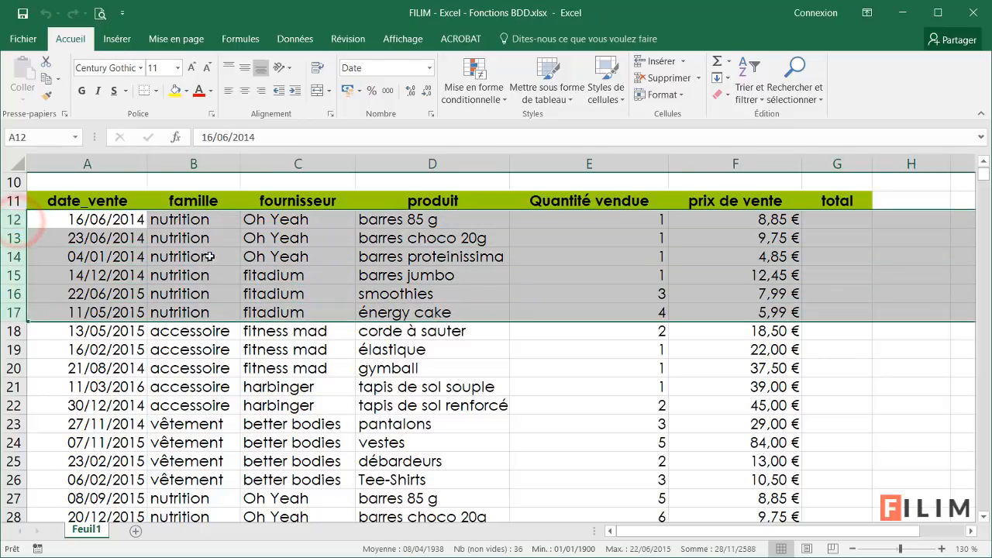
drag(206, 219, 223, 313)
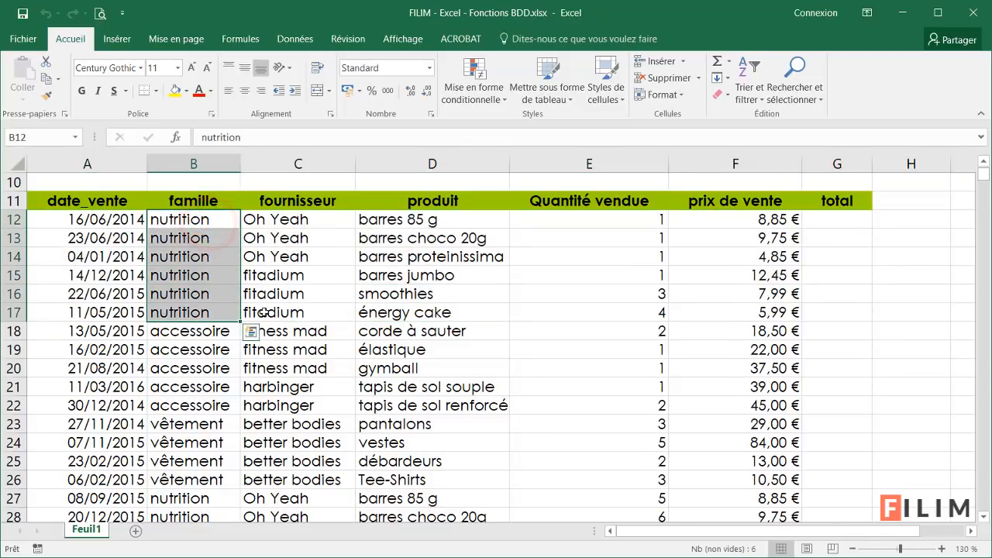
click(449, 224)
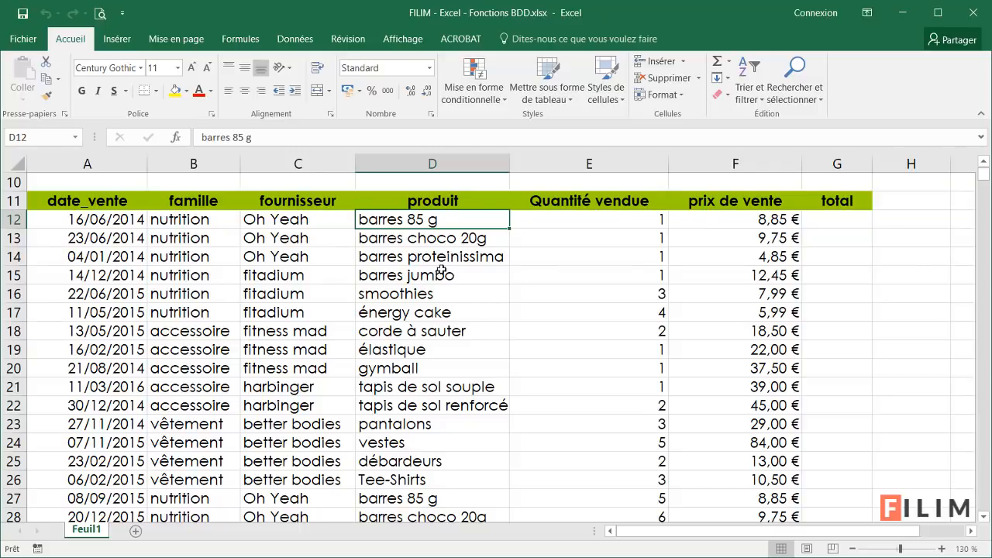
click(441, 294)
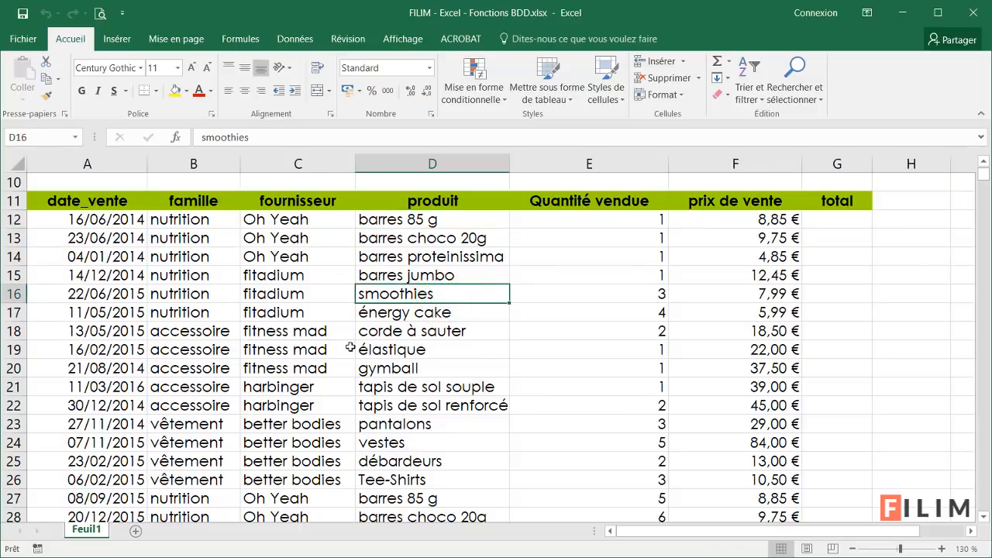
click(481, 336)
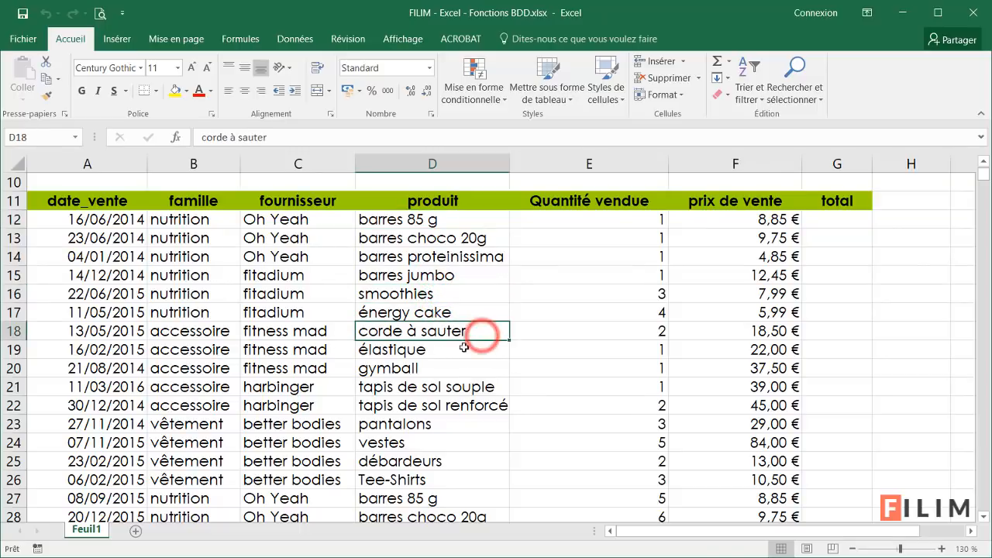
click(440, 388)
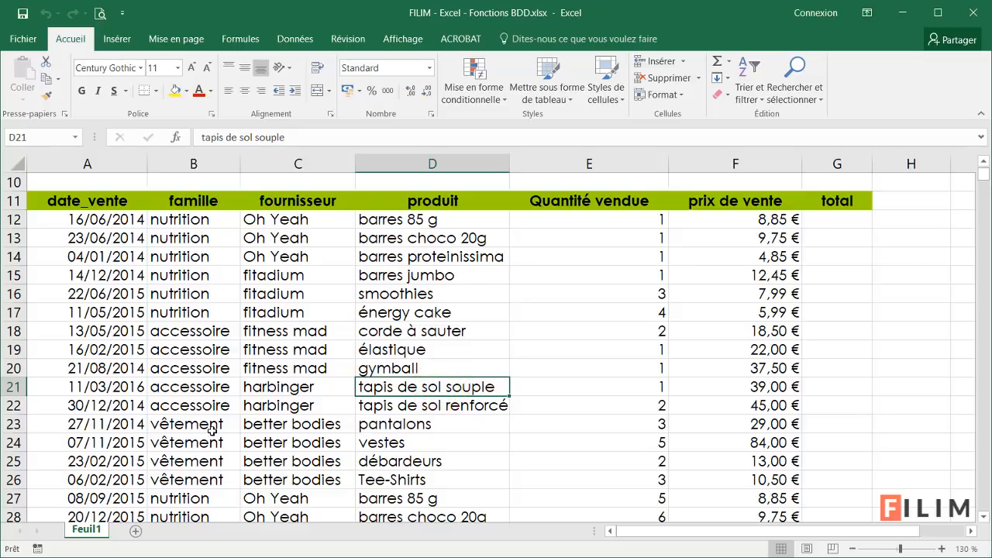
drag(211, 427, 205, 469)
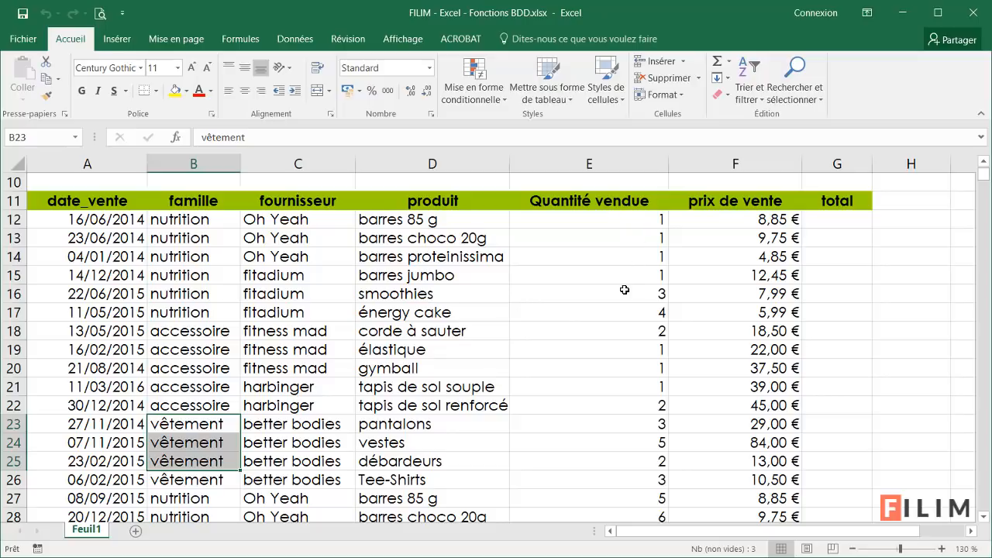
click(14, 293)
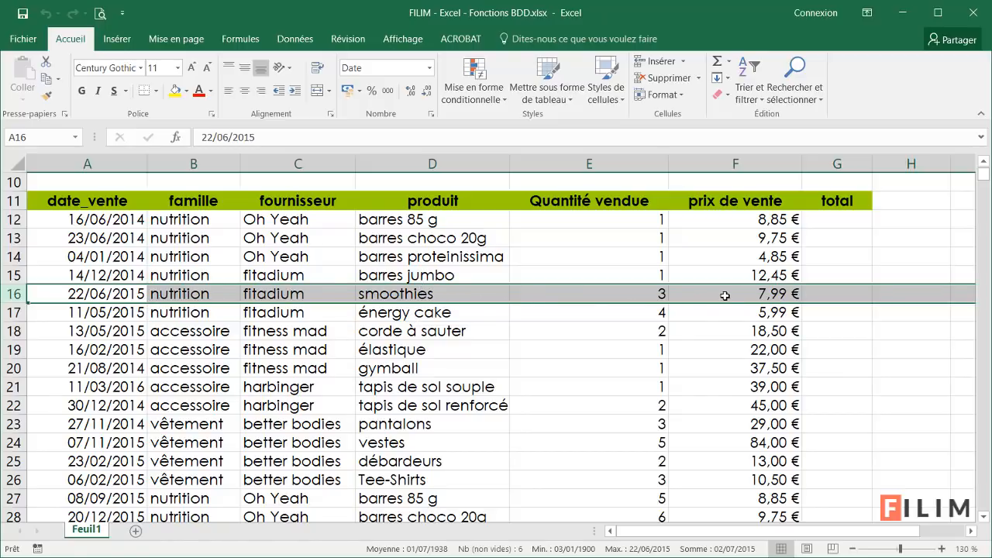
click(841, 294)
scroll(837, 363, down, 1)
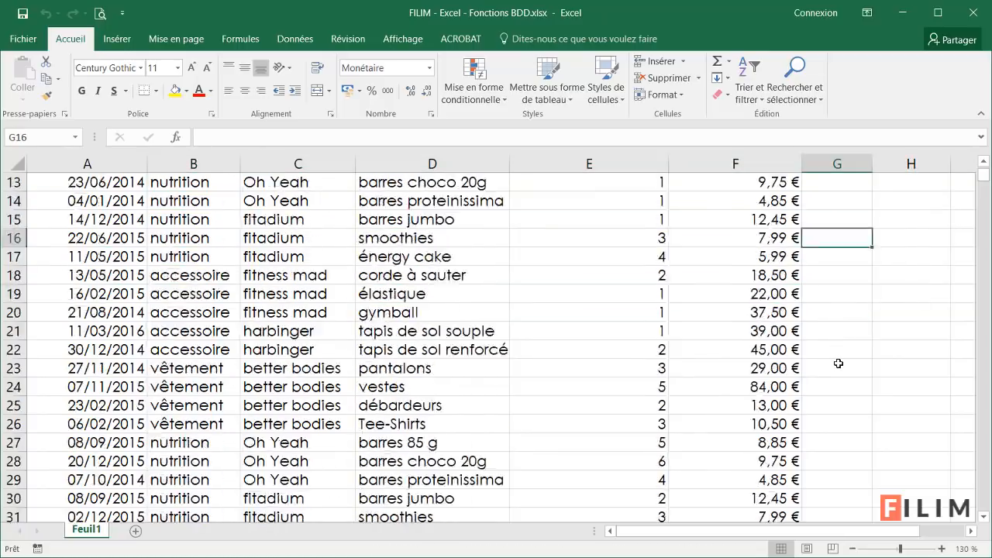
scroll(837, 362, up, 2)
scroll(840, 341, down, 1)
click(837, 220)
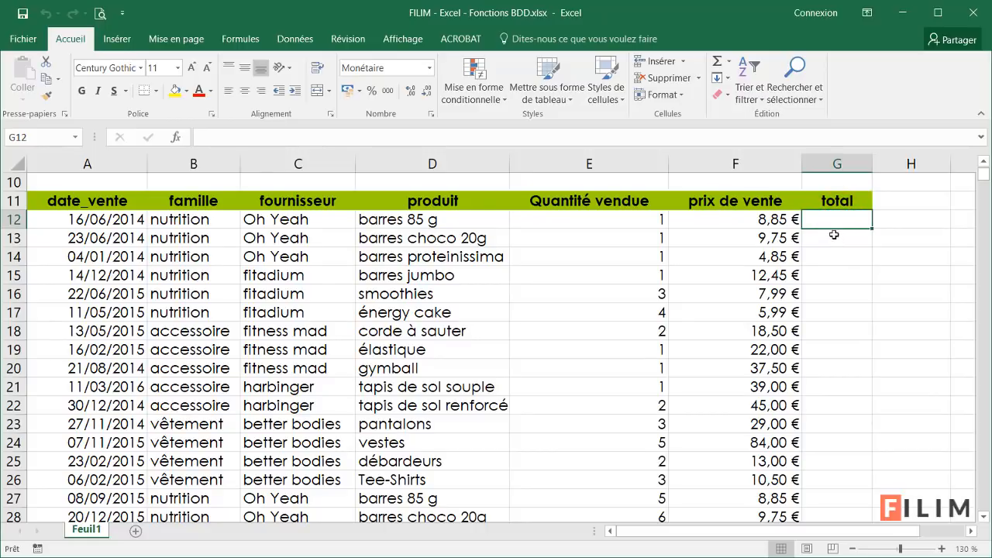
Step: Format the sales data as a table with headers, using a green medium table style
click(585, 275)
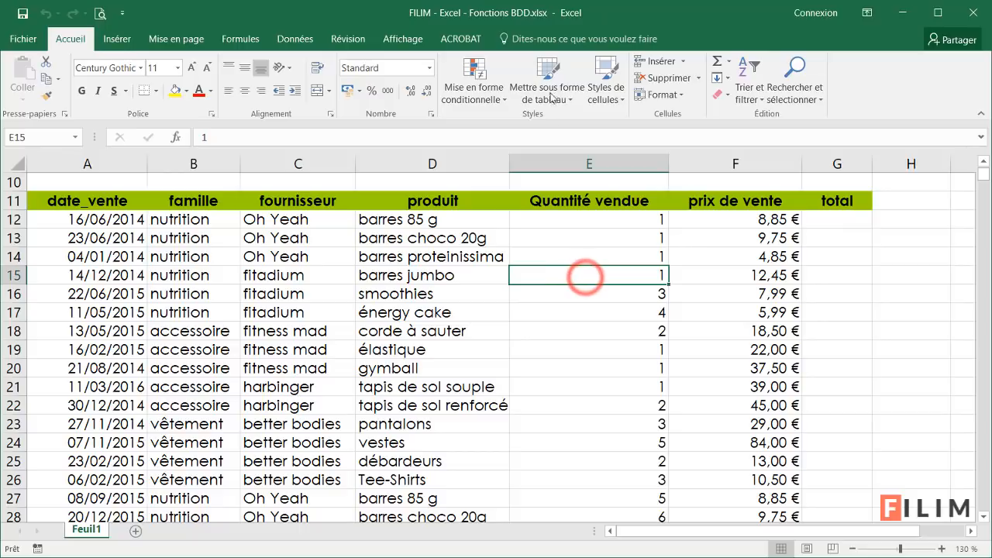
click(444, 275)
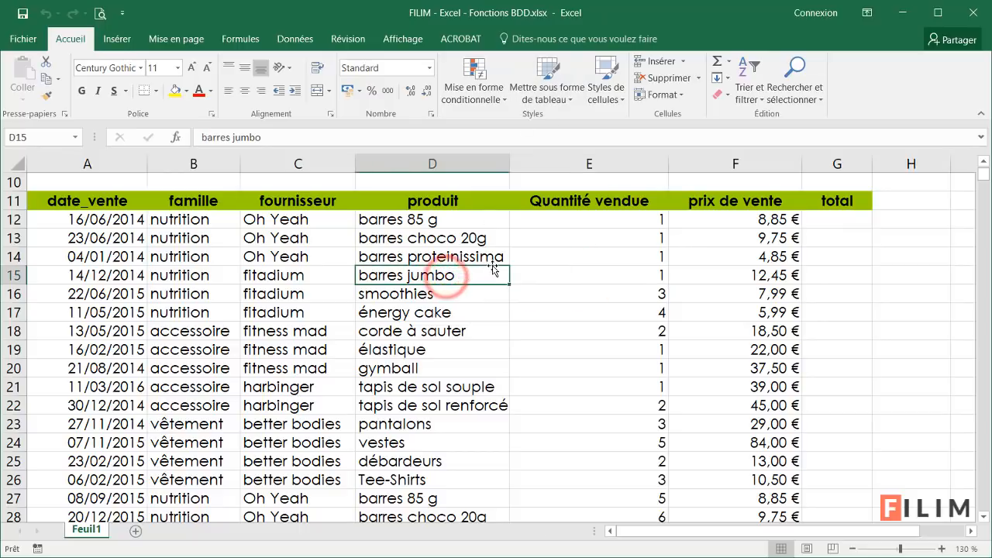
scroll(490, 287, up, 1)
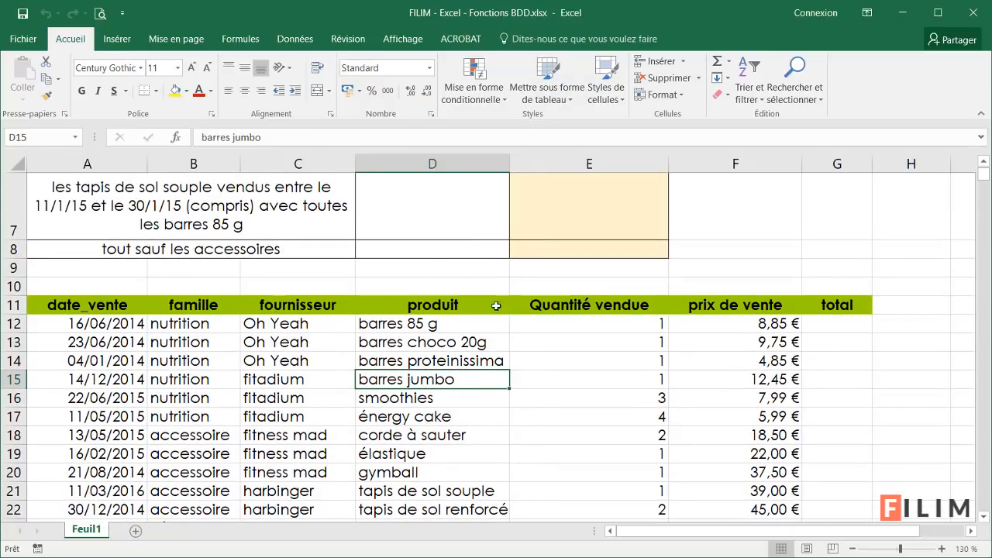
click(414, 359)
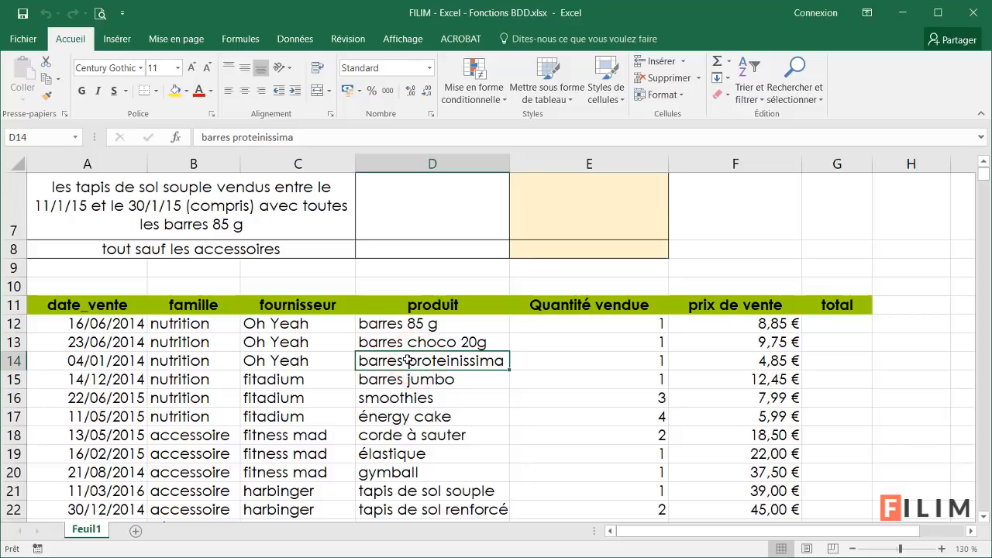
click(541, 97)
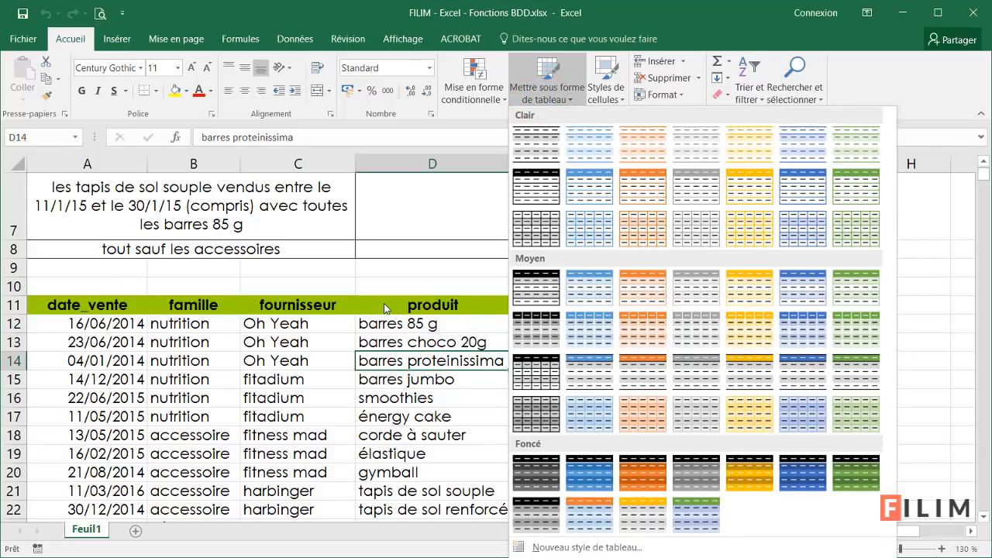
click(862, 331)
click(613, 404)
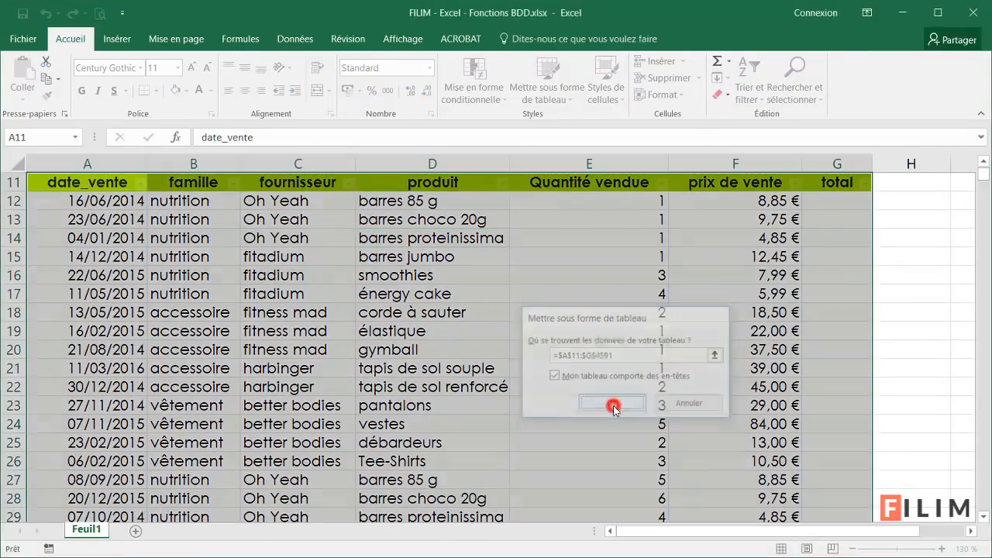
click(580, 273)
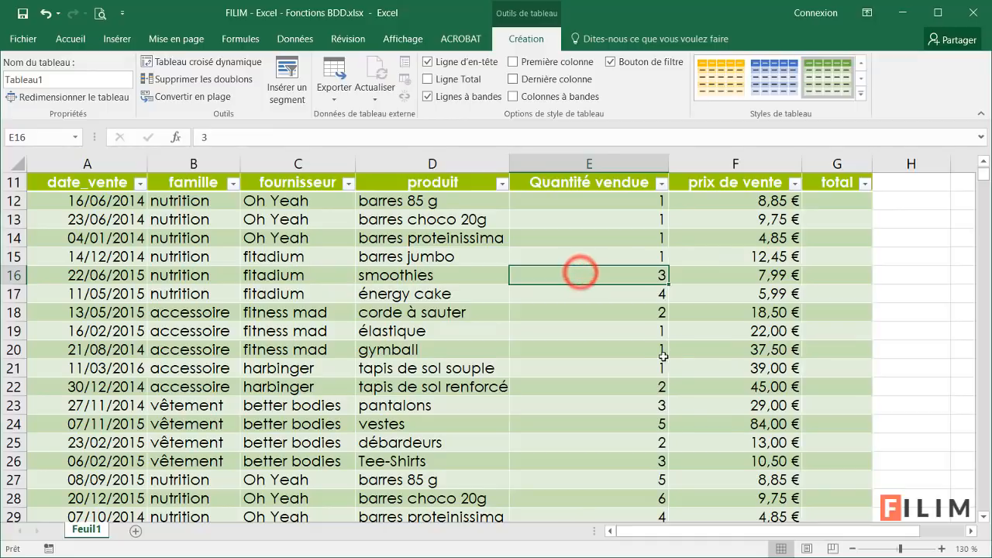
Step: Fill the table's total column with the formula =[@[Quantité vendue]]*[@[prix de vente]], starting in G12
scroll(580, 272, up, 1)
click(842, 260)
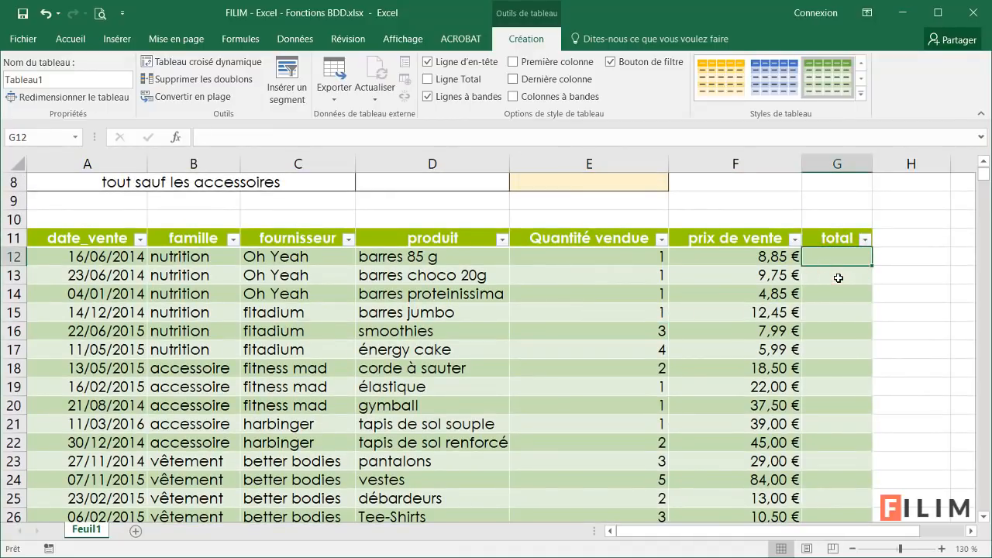
text(=)
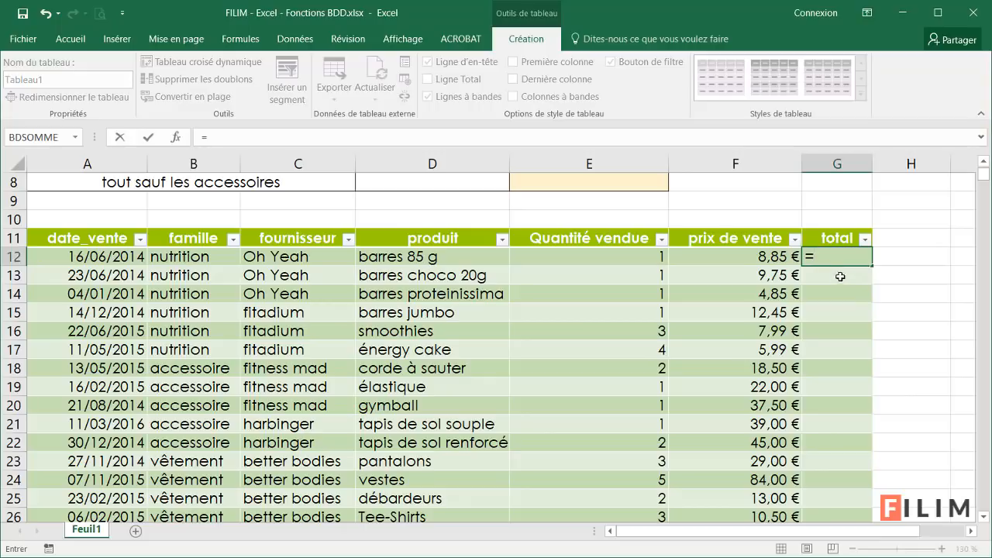
click(592, 260)
text(*)
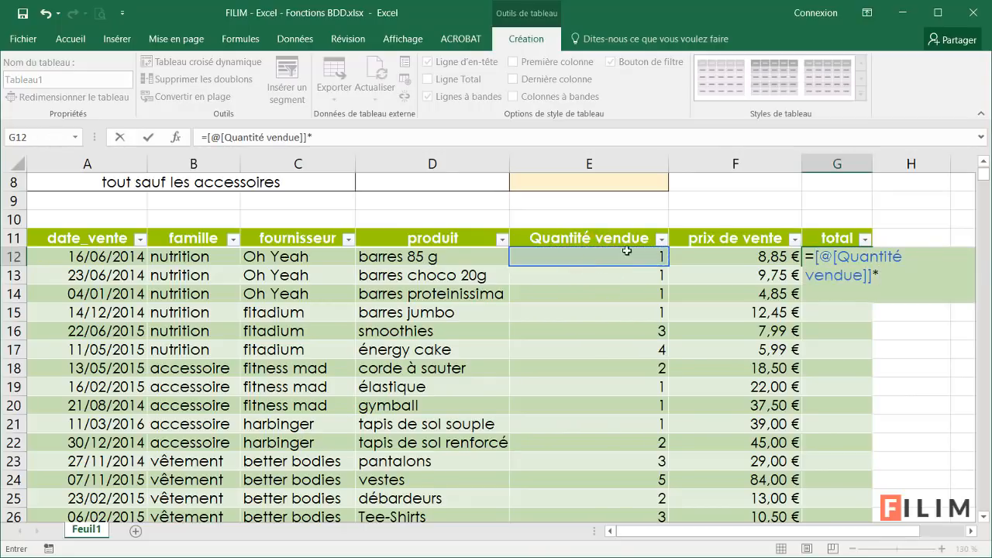
click(683, 254)
key(Return)
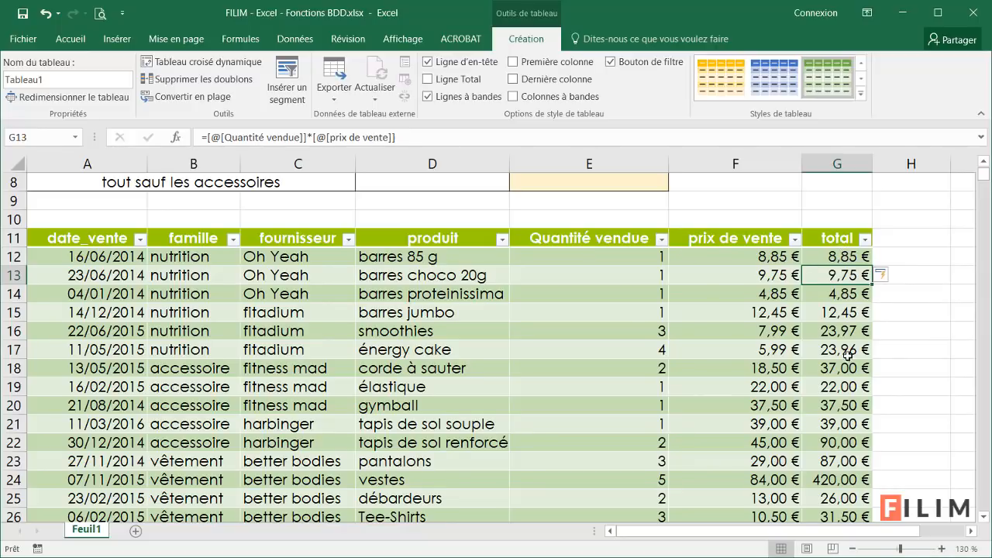
Step: Compare the fitadium instruction in row 2 with the sales table's fournisseur entries, and look at the advanced filter option
click(529, 335)
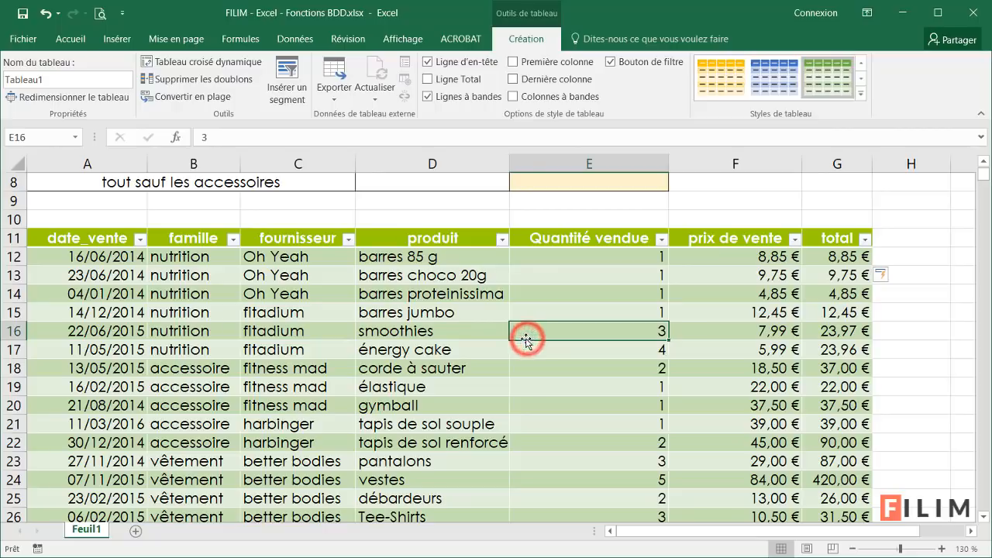
scroll(452, 377, up, 1)
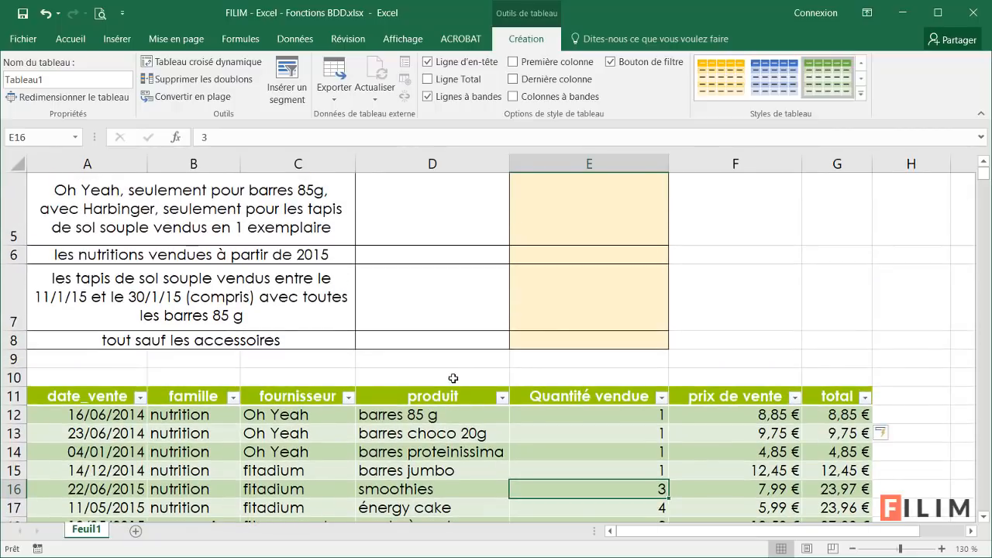
scroll(452, 377, up, 2)
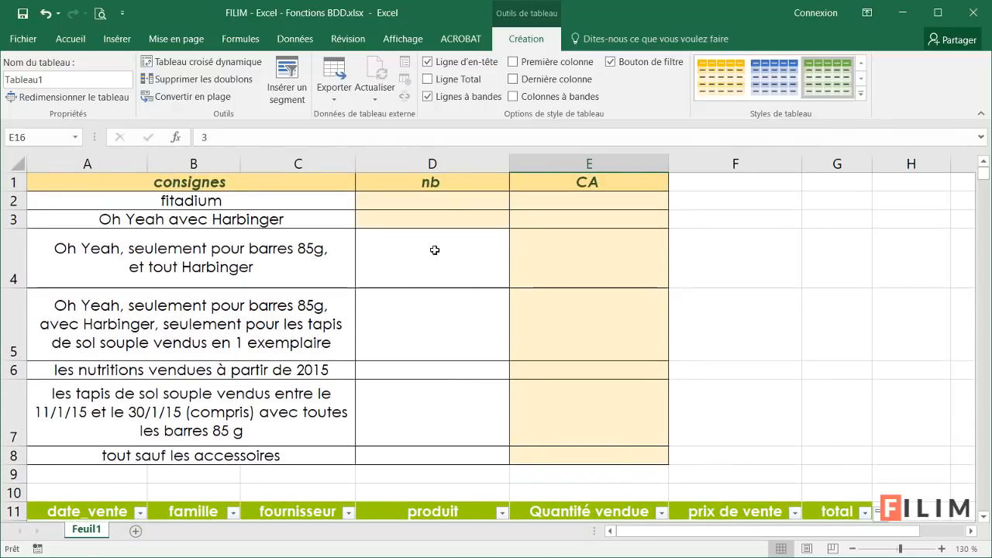
click(424, 202)
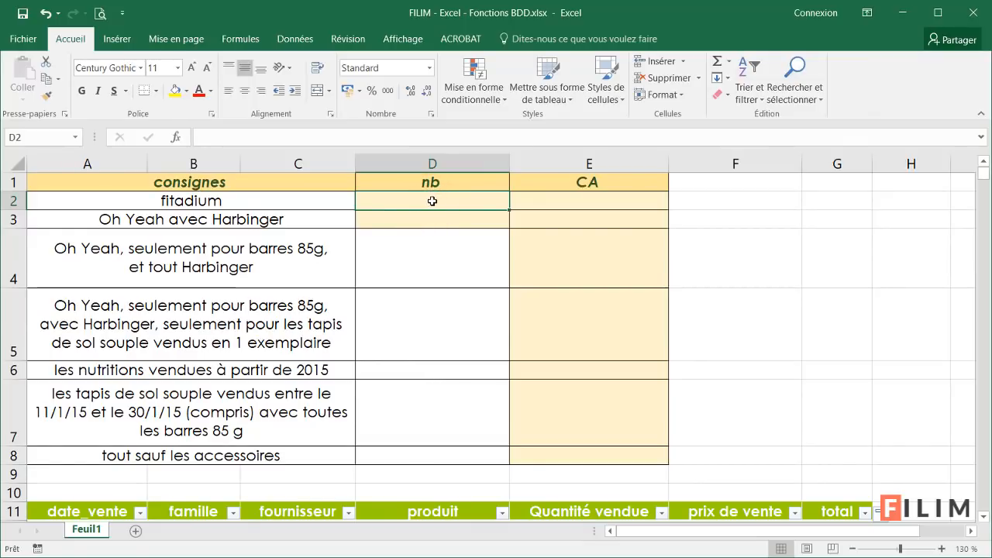
scroll(376, 266, down, 2)
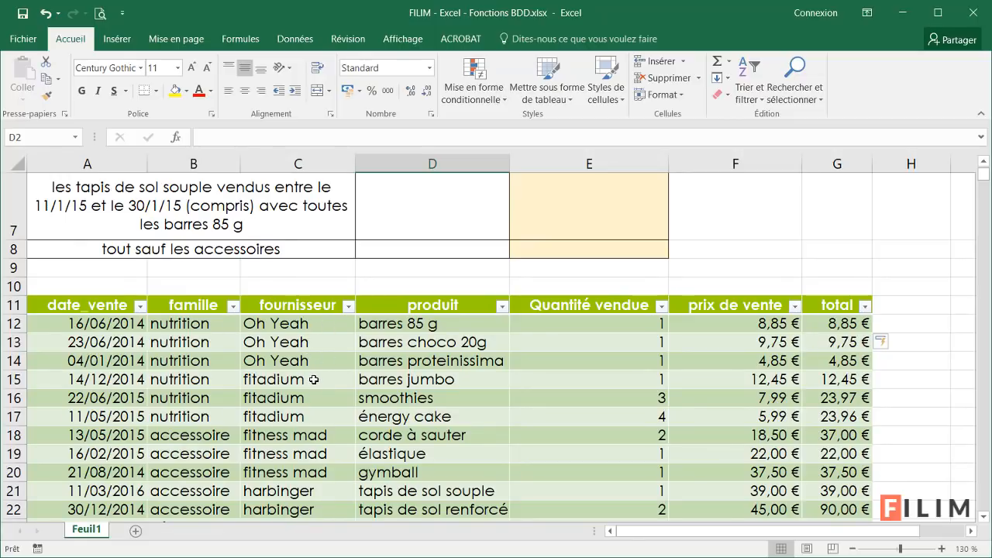
scroll(314, 378, up, 2)
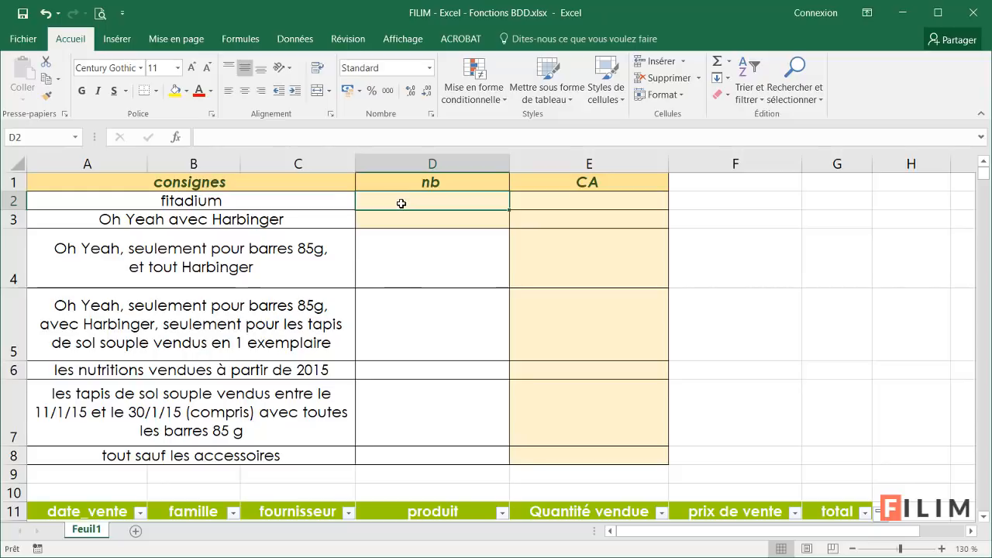
click(295, 39)
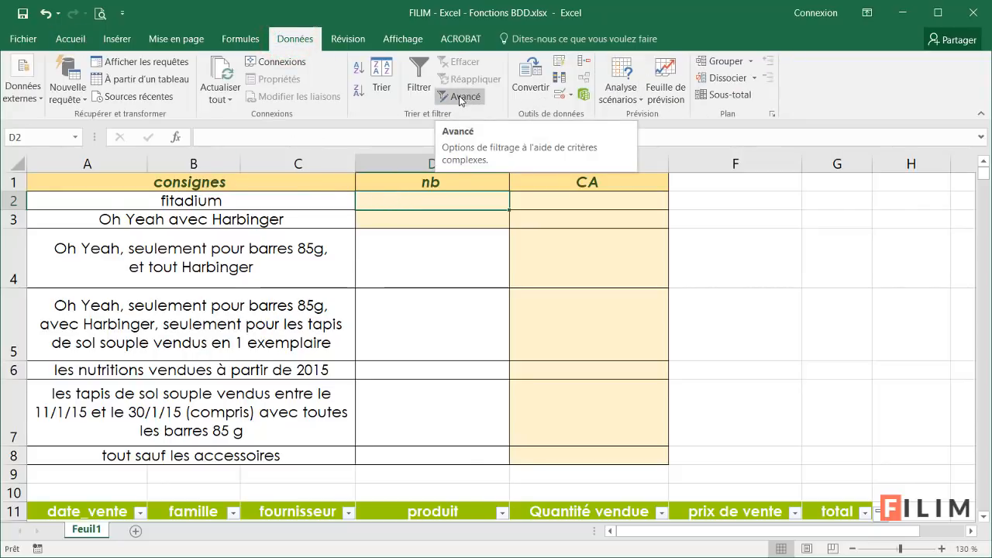
click(67, 41)
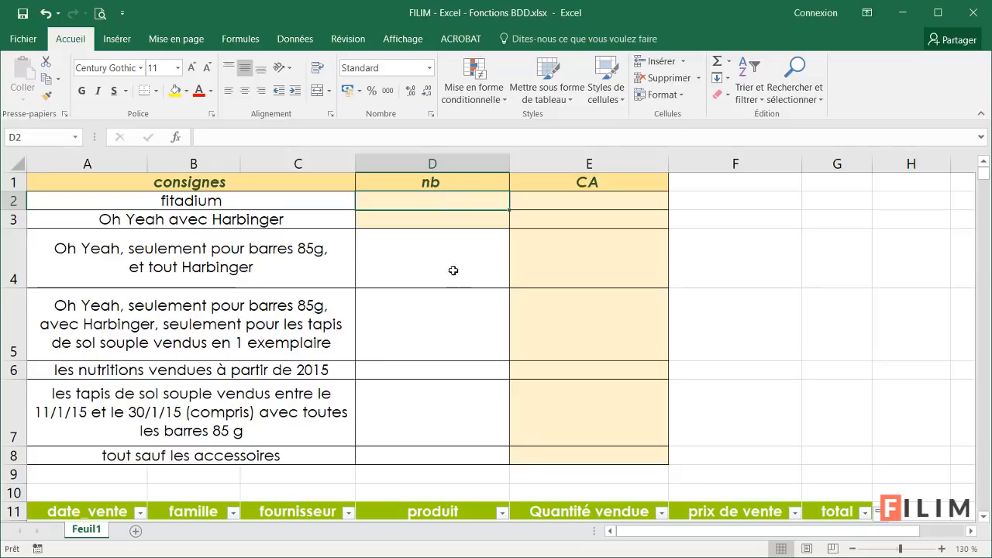
scroll(454, 271, down, 2)
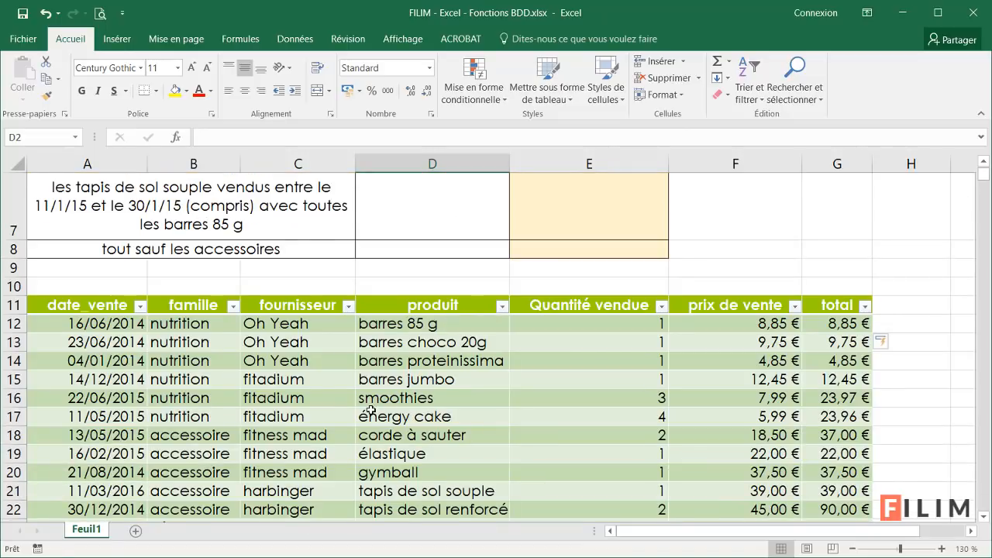
scroll(375, 419, up, 2)
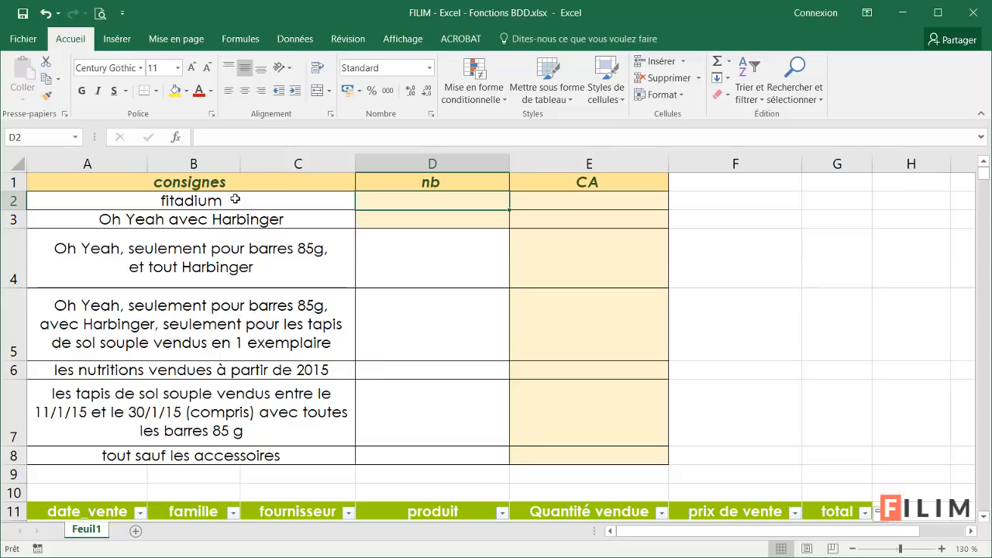
click(234, 200)
Step: Copy the fournisseur header and a fitadium entry from the sales table into I1:I2, and fit column I to its content
scroll(365, 305, down, 3)
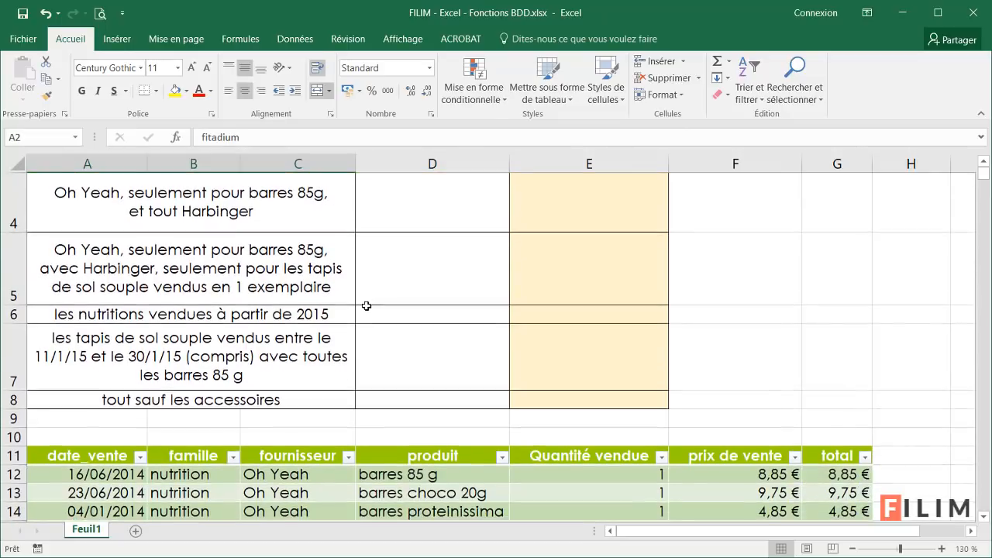
scroll(360, 301, up, 1)
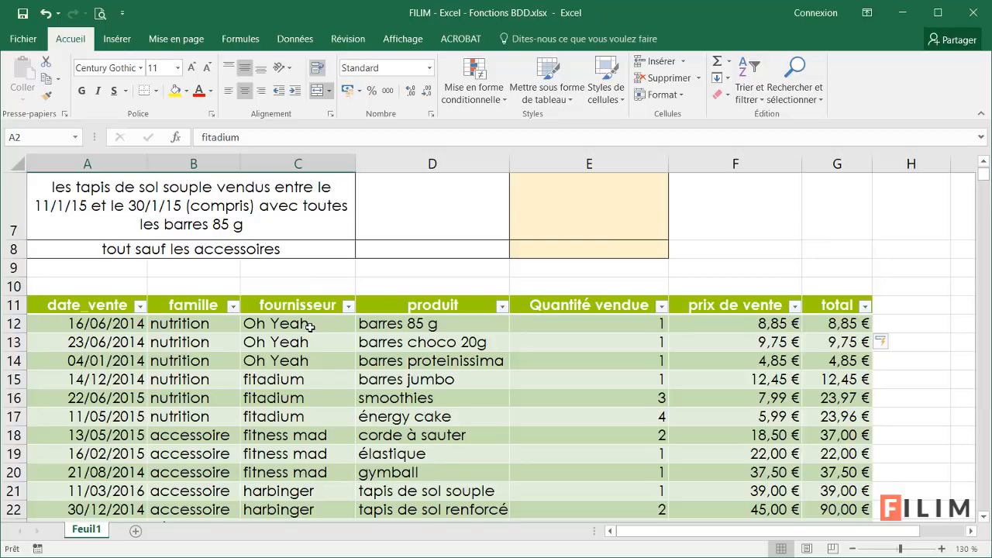
click(296, 306)
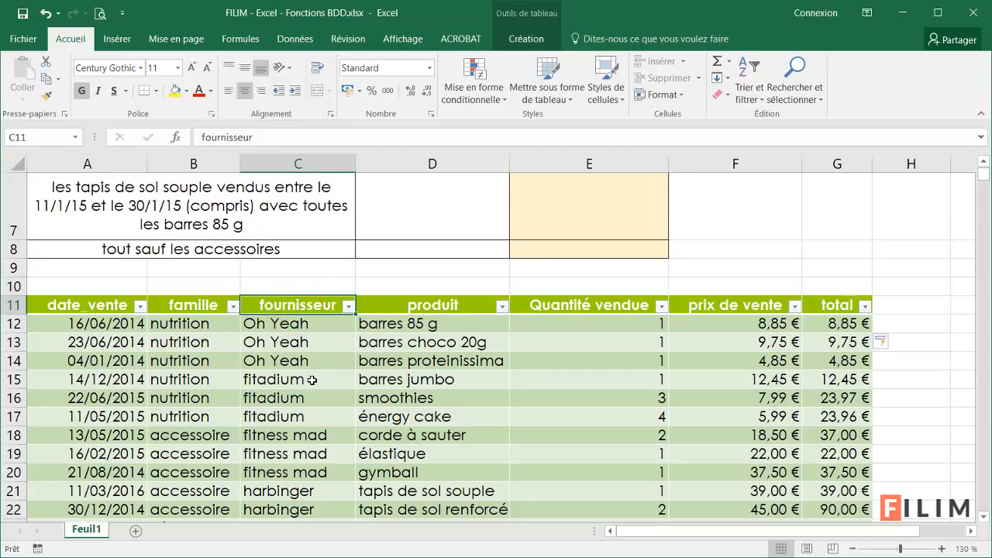
ctrl+click(312, 379)
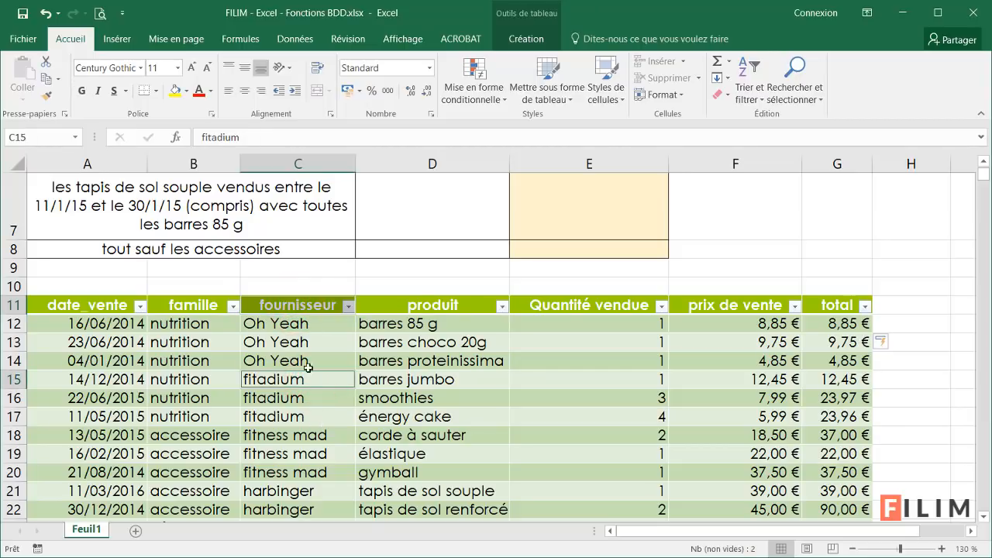
key(ctrl+c)
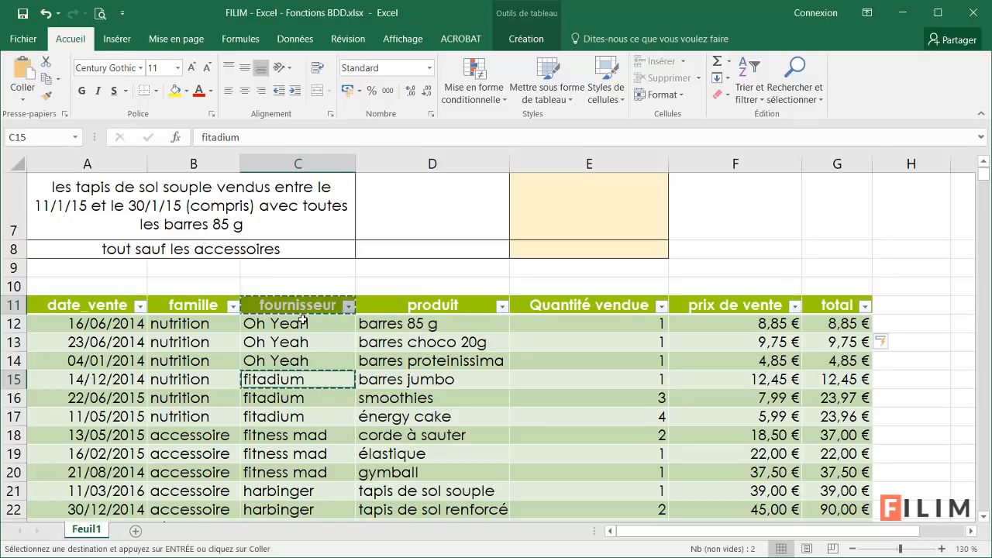
drag(833, 532, 877, 532)
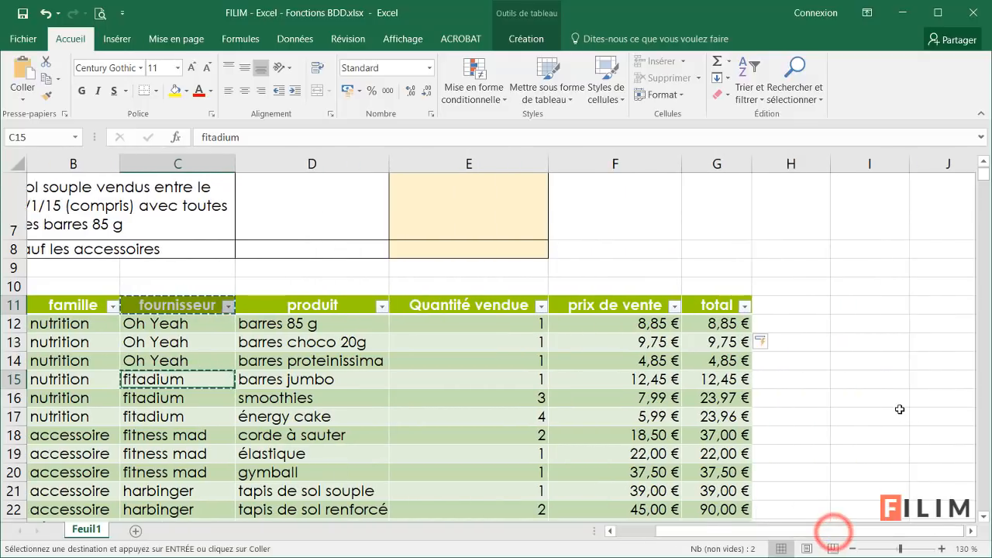
scroll(899, 409, up, 2)
click(856, 180)
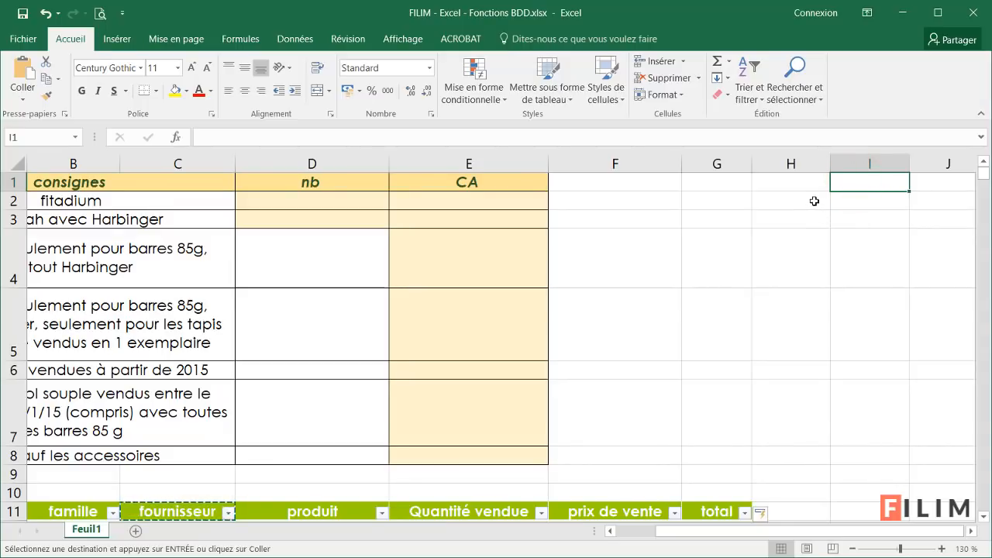
key(ctrl+v)
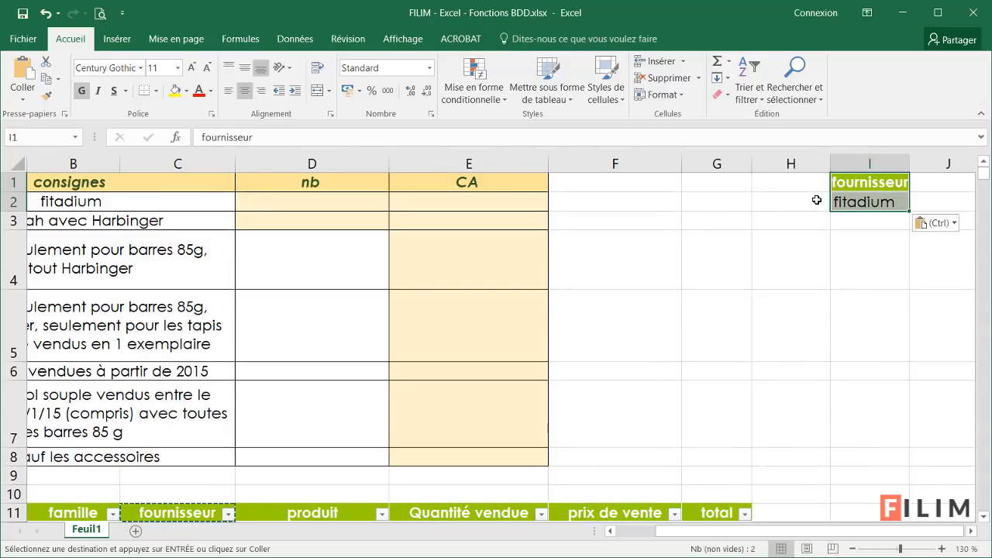
click(864, 227)
double_click(909, 164)
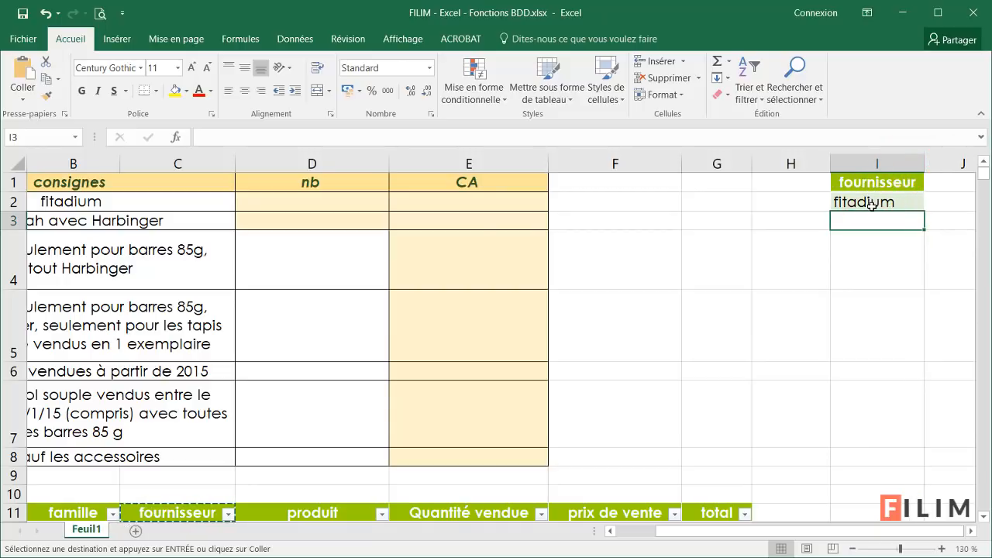
Step: Start inserting a function in the fitadium nb cell D2 and list the functions of the Base de données category
click(275, 203)
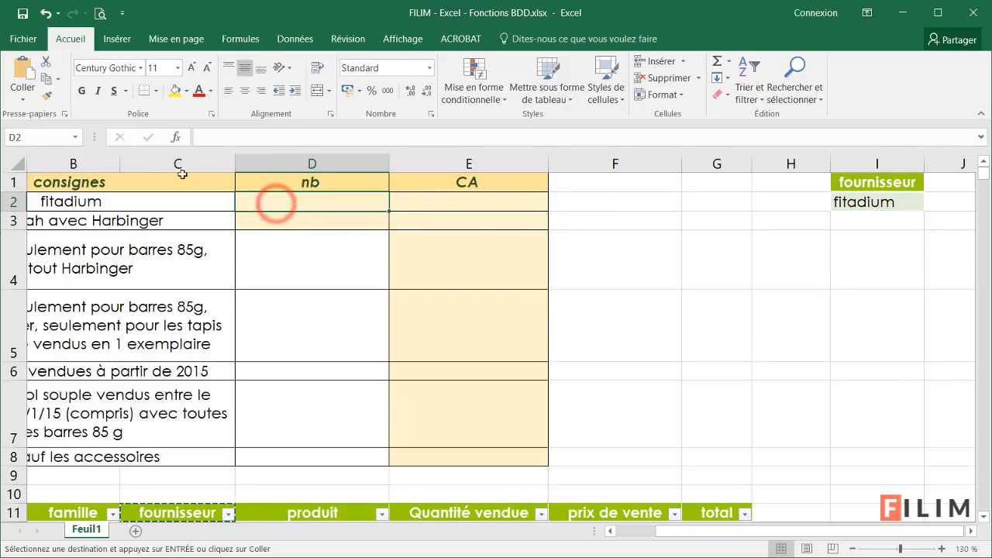
click(176, 137)
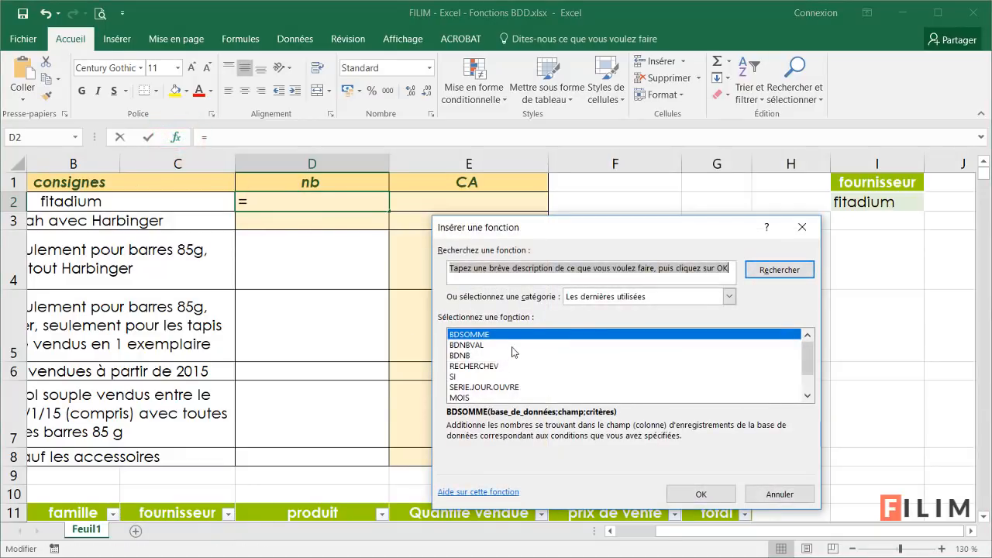
click(604, 299)
click(591, 318)
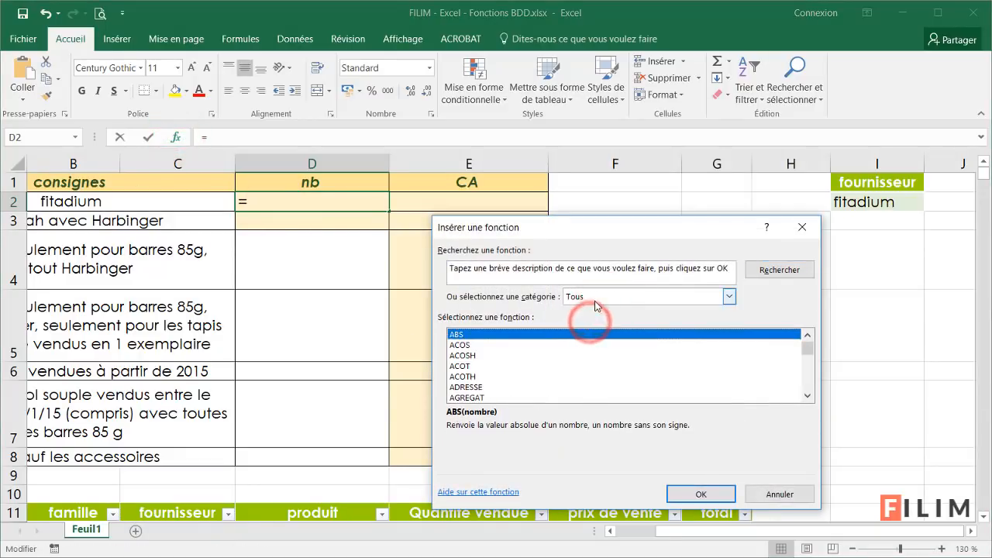
click(594, 299)
click(645, 381)
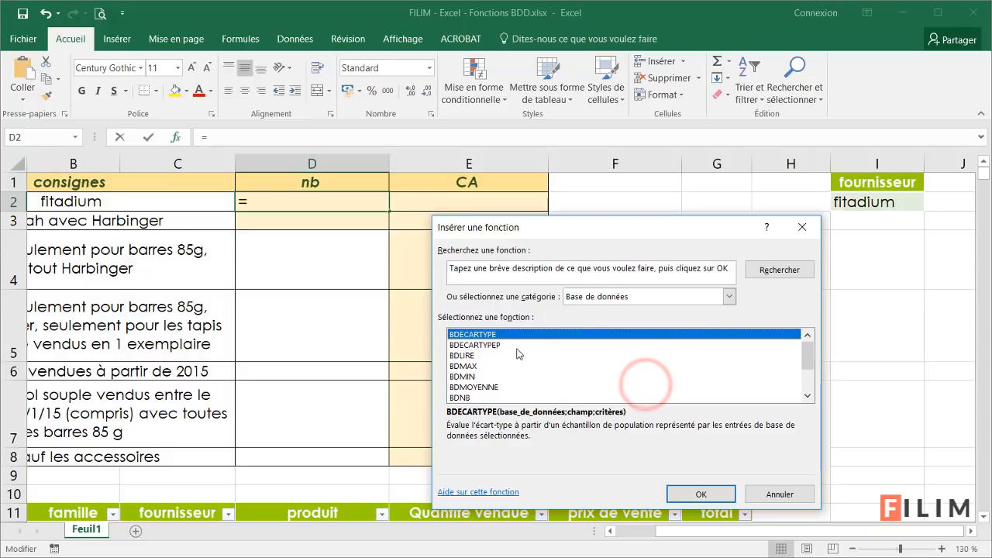
Step: Compare the descriptions of BDNB and BDNBVAL among the database functions, and insert BDNBVAL in D2
mouse_move(806, 363)
mouse_down()
mouse_move(808, 352)
mouse_move(810, 383)
mouse_move(812, 352)
mouse_up()
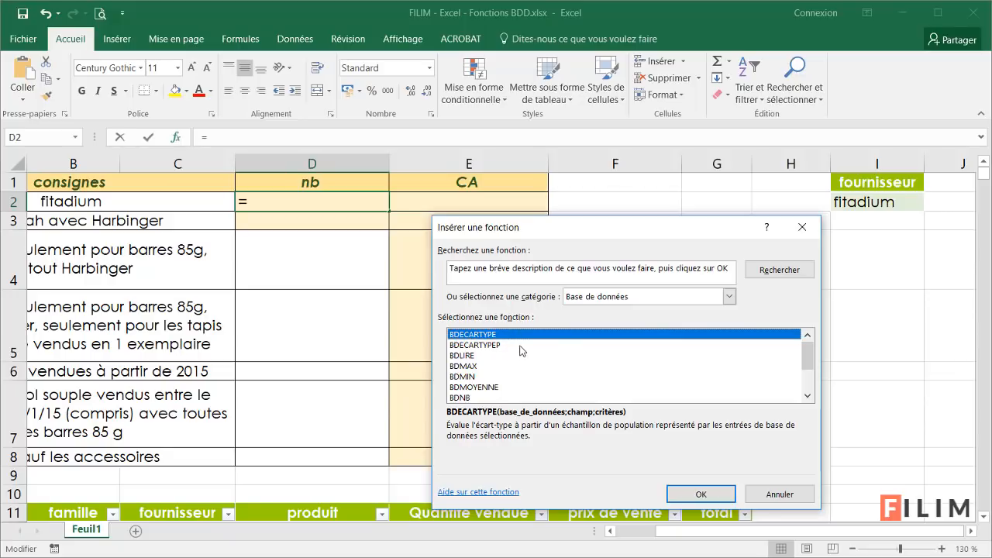
scroll(555, 380, down, 2)
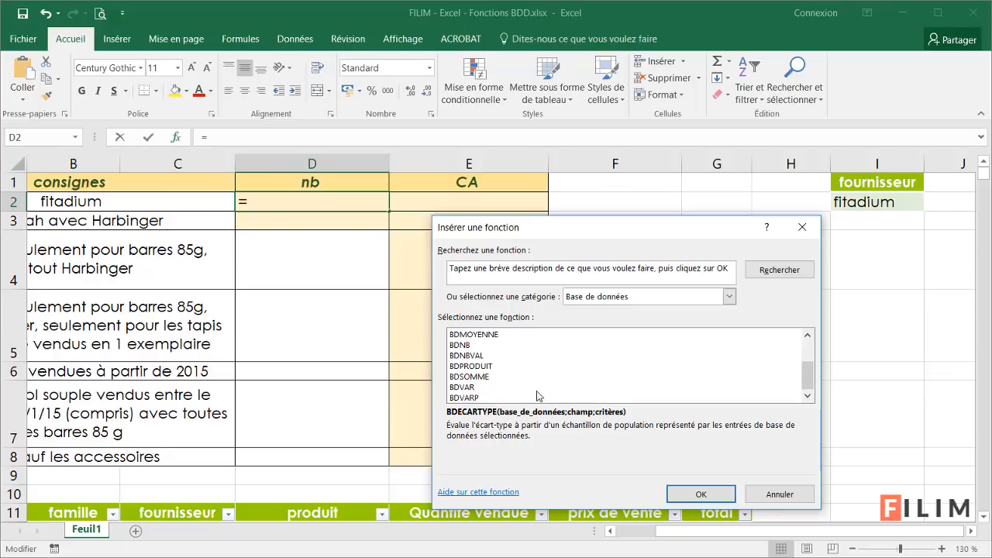
scroll(540, 368, up, 1)
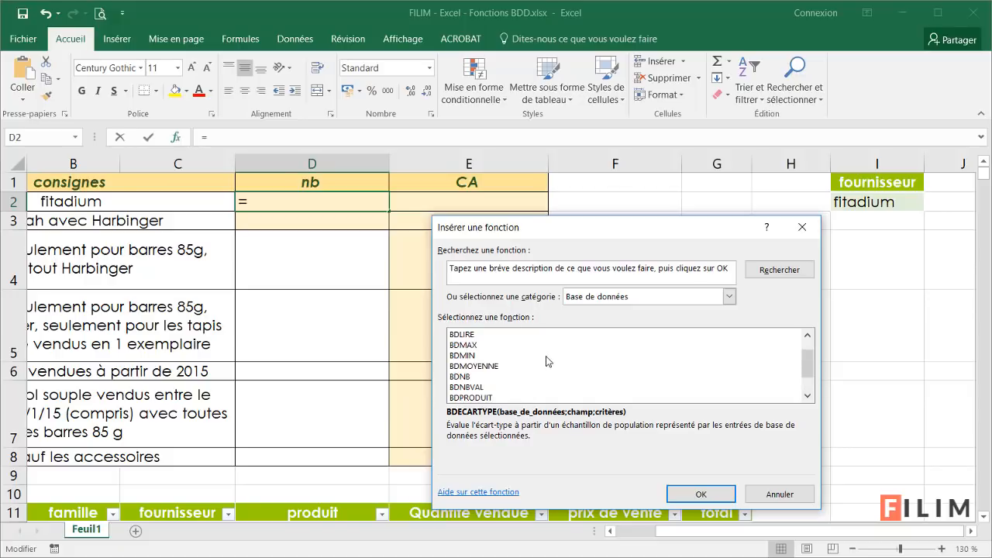
scroll(540, 365, up, 1)
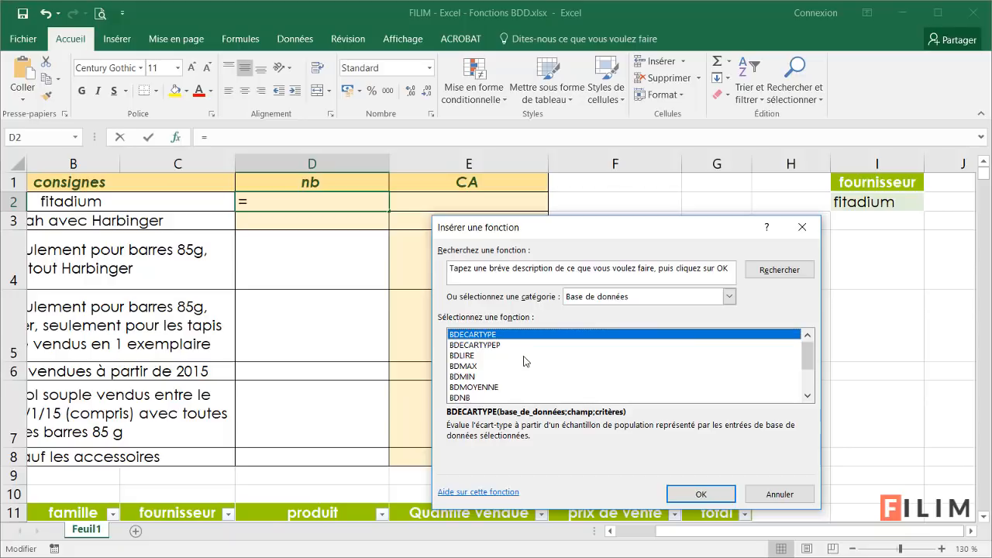
scroll(530, 364, down, 1)
click(510, 368)
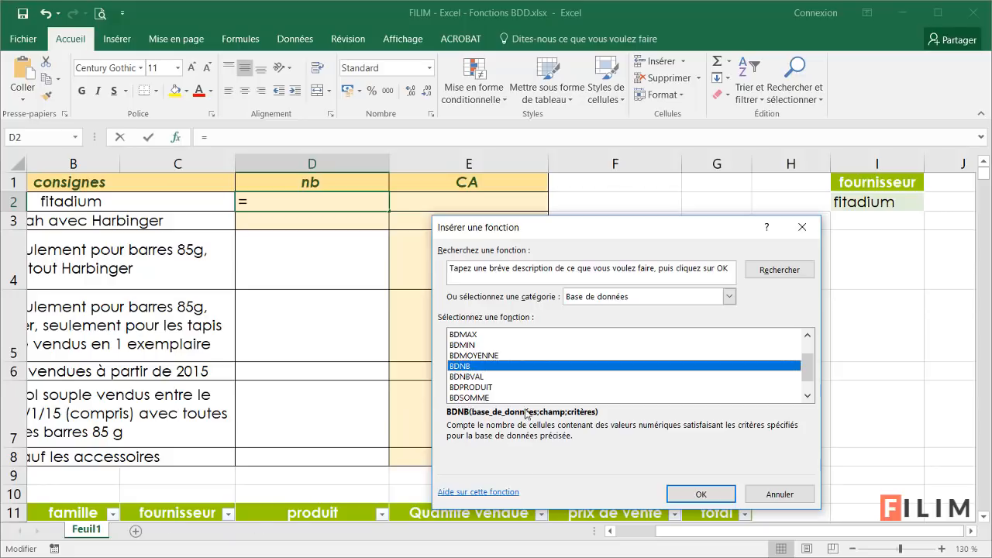
click(504, 376)
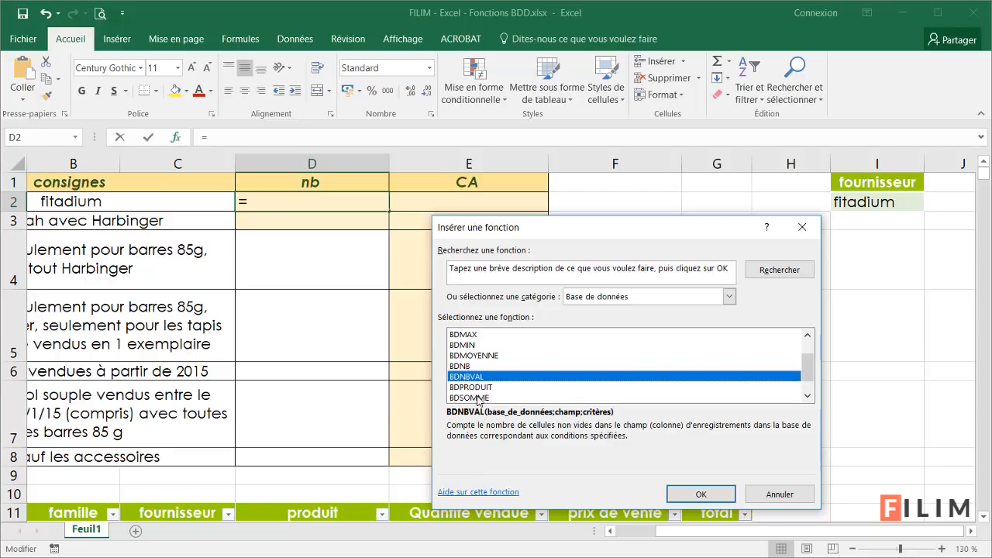
click(492, 369)
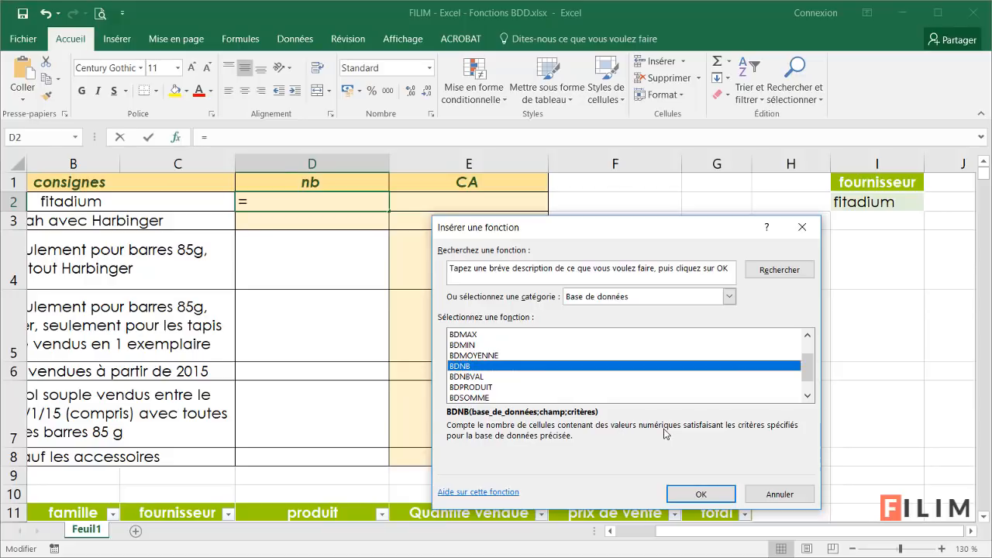
click(499, 377)
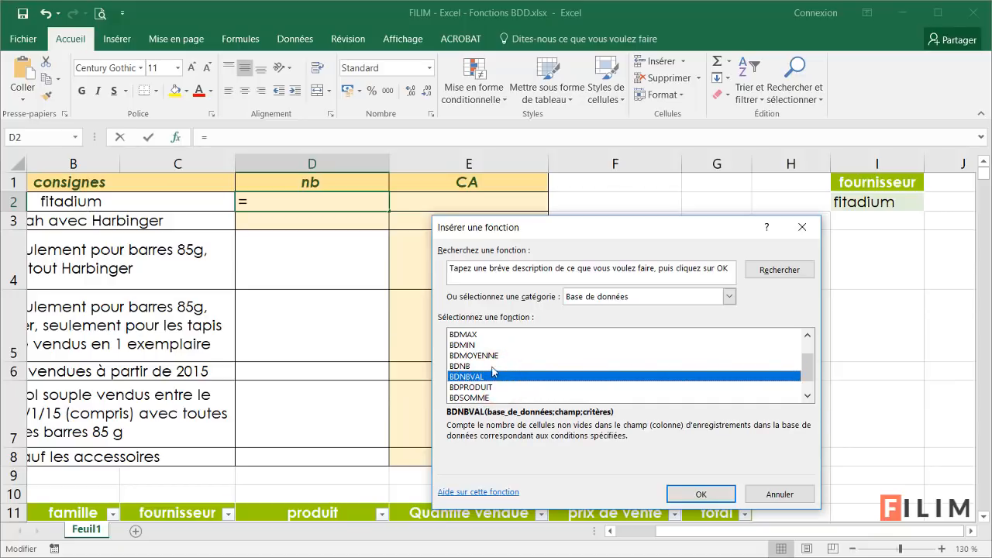
click(701, 496)
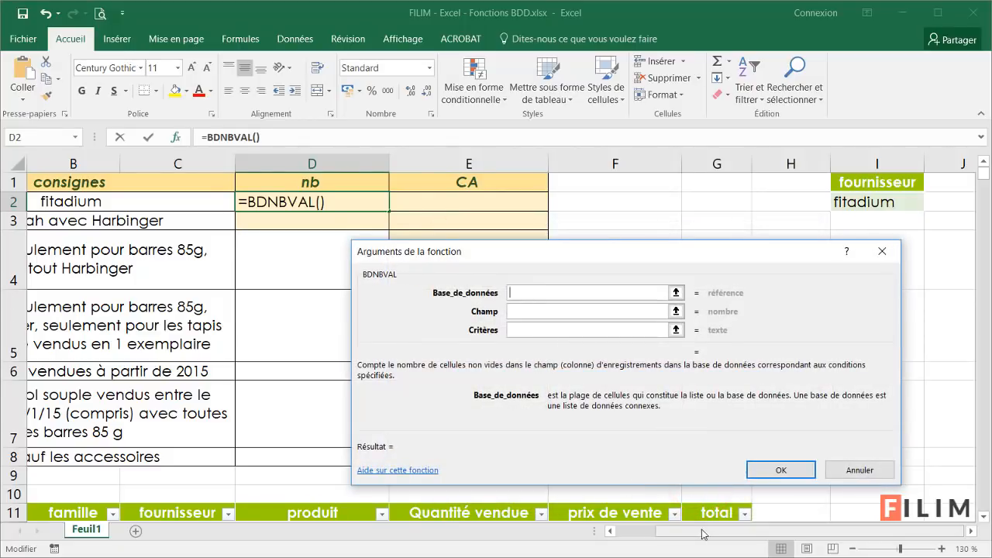
Step: Set BDNBVAL's Base_de_données argument to the sales data range A11:F935, including its headers
drag(700, 533, 661, 533)
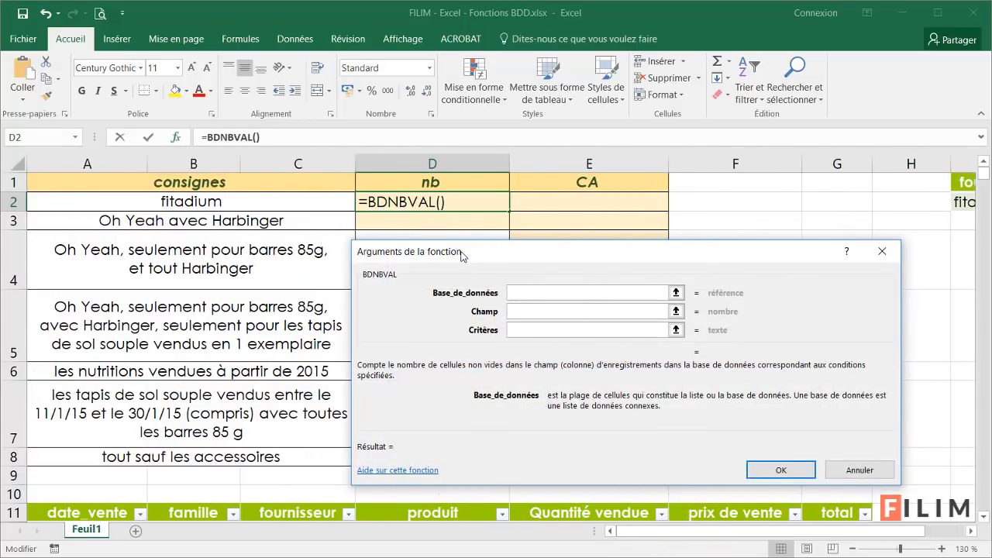
drag(460, 251, 487, 223)
scroll(269, 320, down, 2)
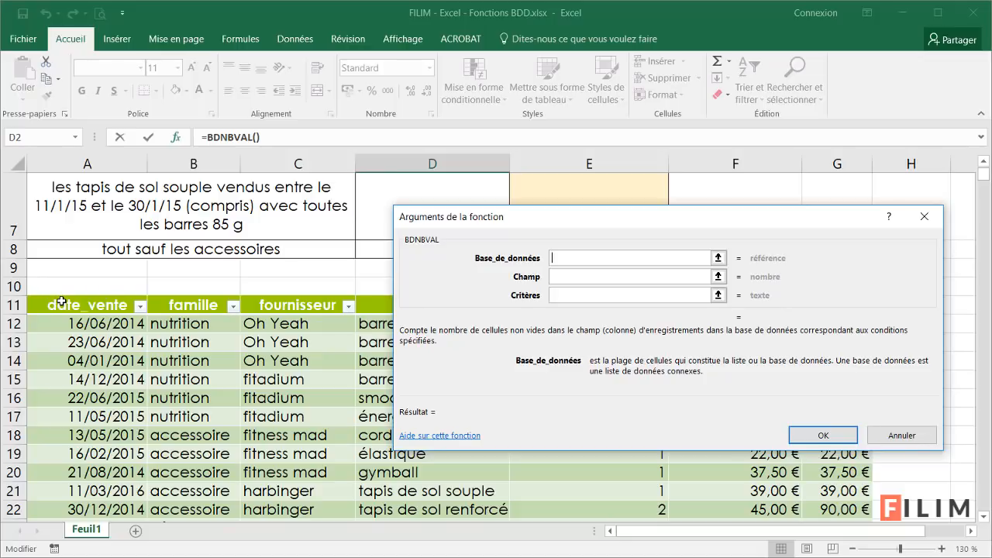
drag(62, 303, 732, 366)
drag(983, 237, 984, 164)
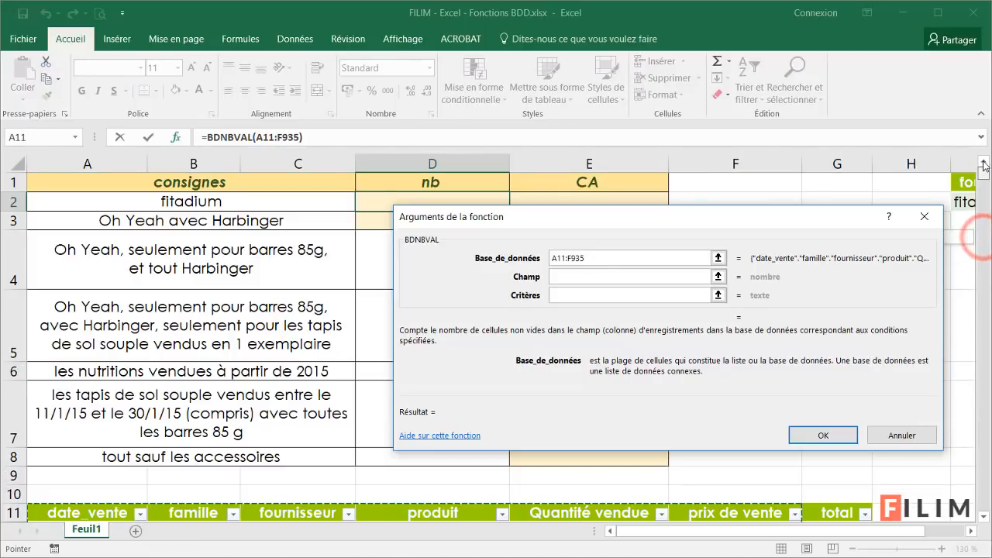
Step: Replace BDNBVAL's Base_de_données range with the whole sales table, headers included, as Tableau1[#Tout]
scroll(337, 351, down, 2)
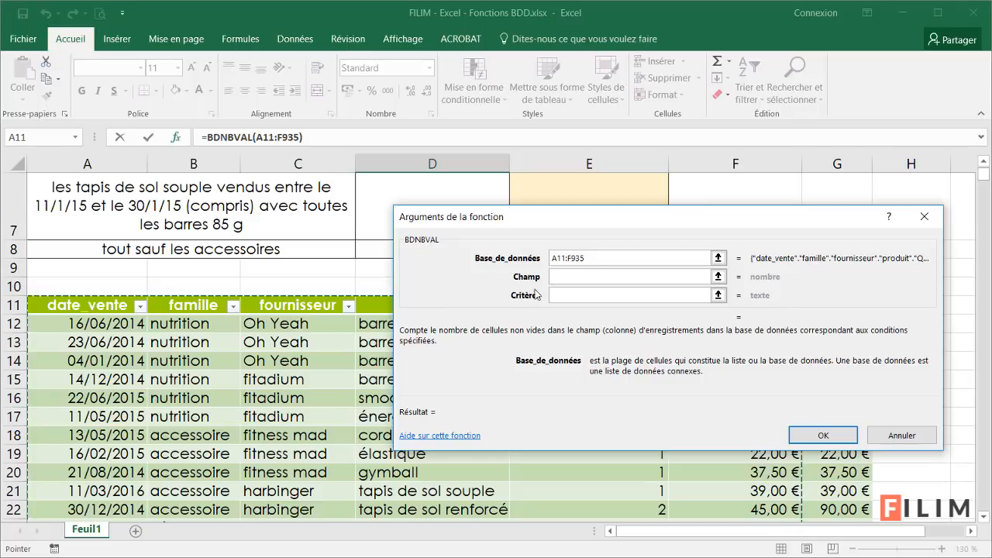
click(601, 257)
drag(601, 257, 542, 257)
key(BackSpace)
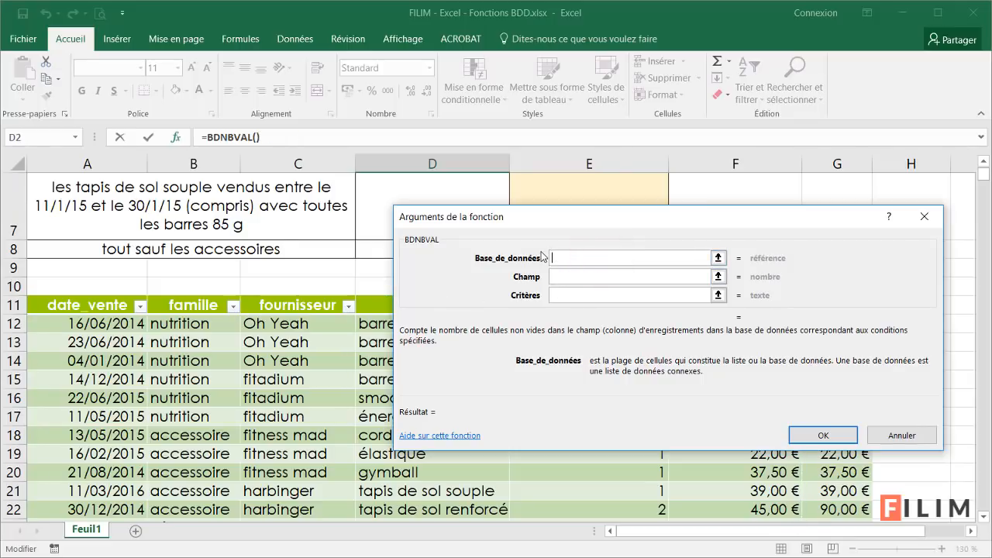
click(82, 305)
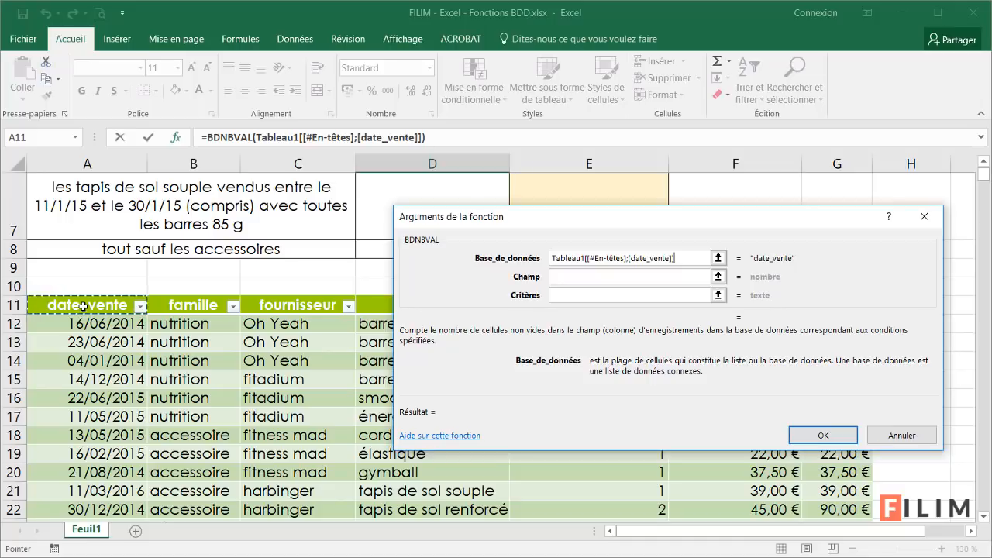
key(ctrl+shift+Right)
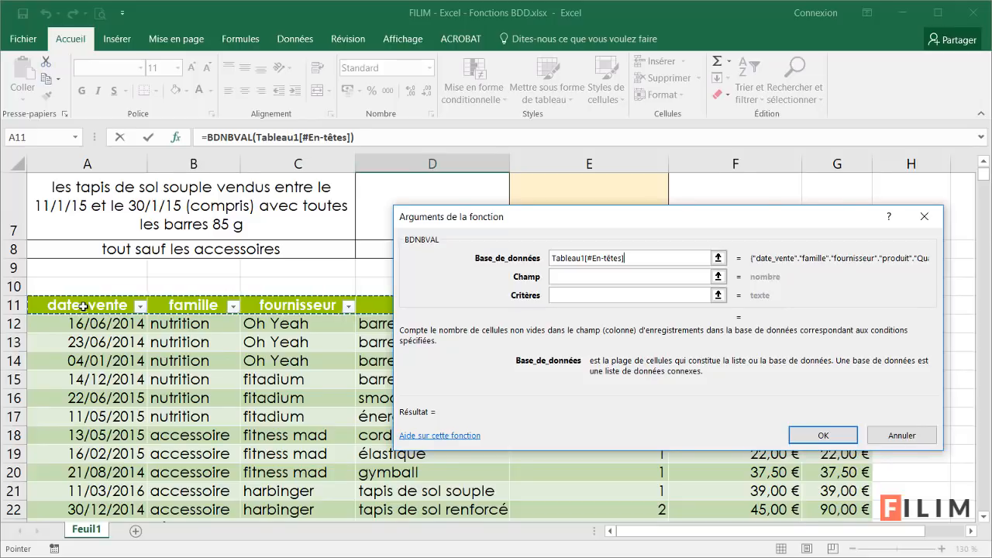
key(ctrl+shift+Down)
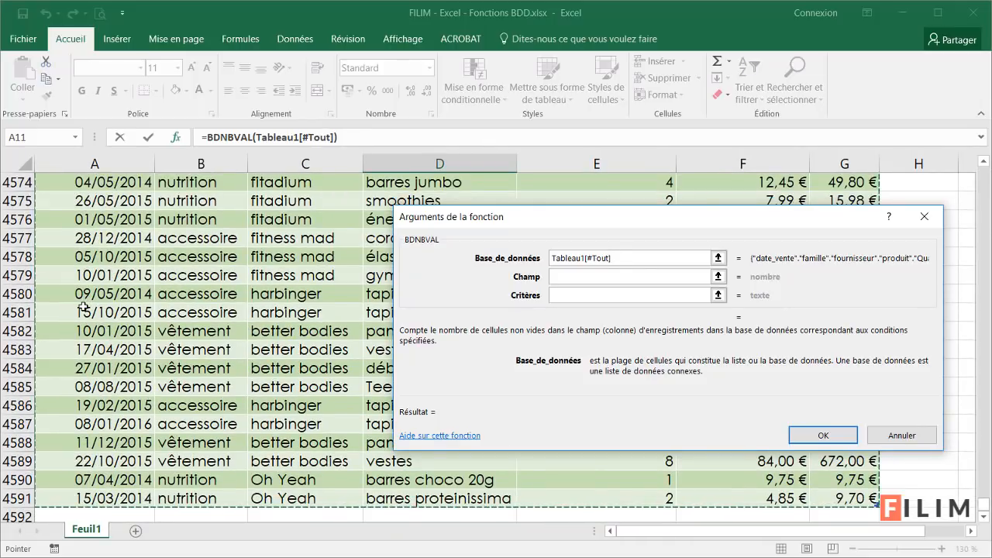
Step: Clear the Base_de_données argument, return to the sales table's header row and abandon the BDNBVAL entry
click(612, 261)
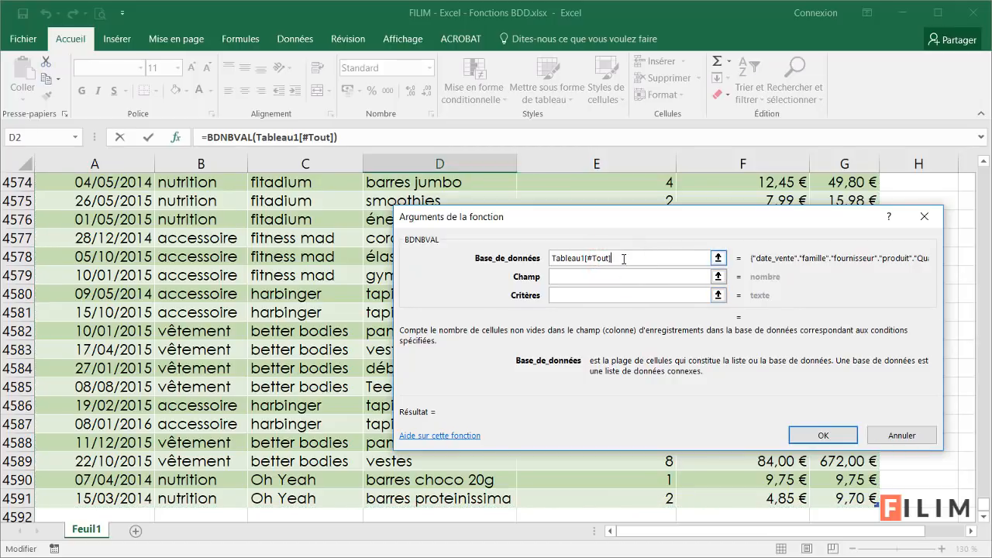
drag(624, 260, 538, 262)
key(Delete)
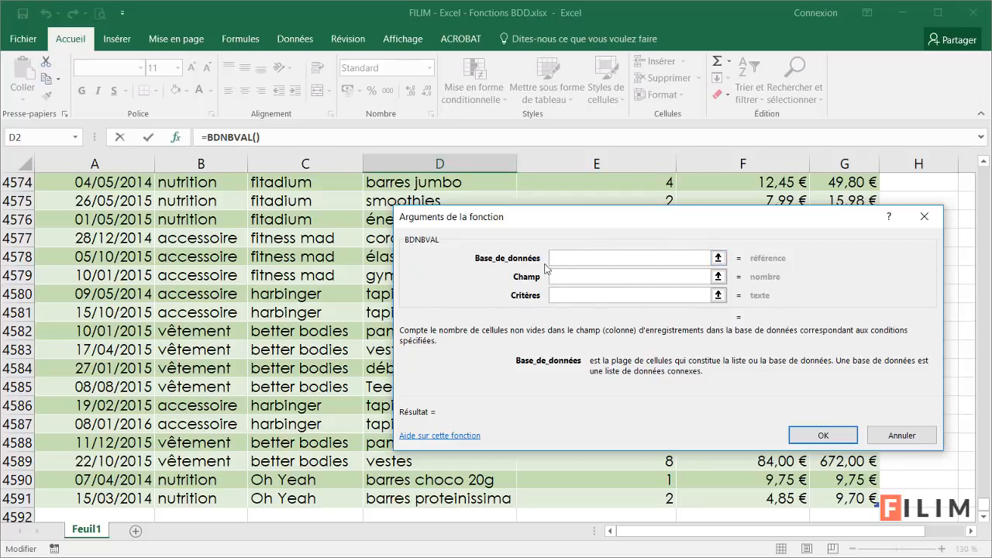
drag(982, 504, 966, 177)
scroll(210, 303, down, 2)
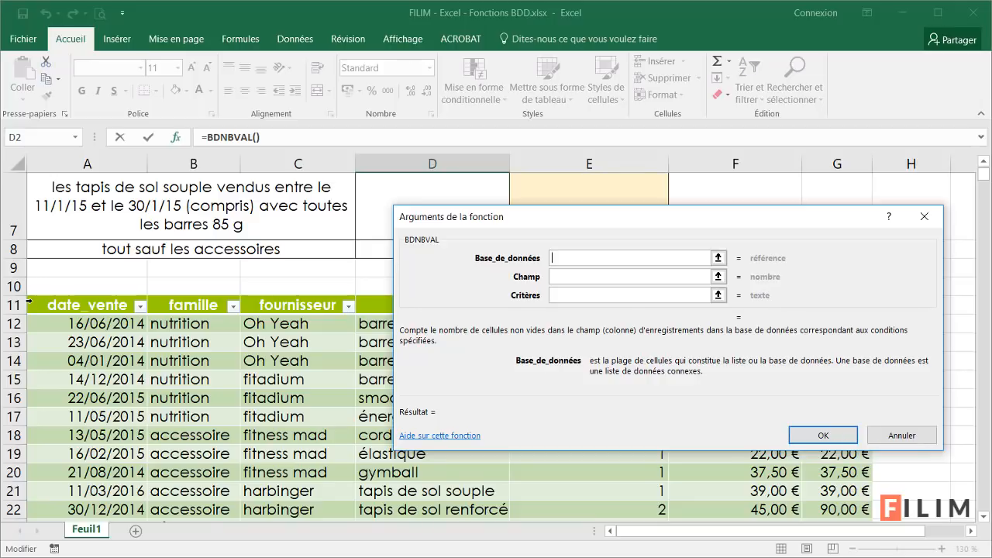
click(106, 303)
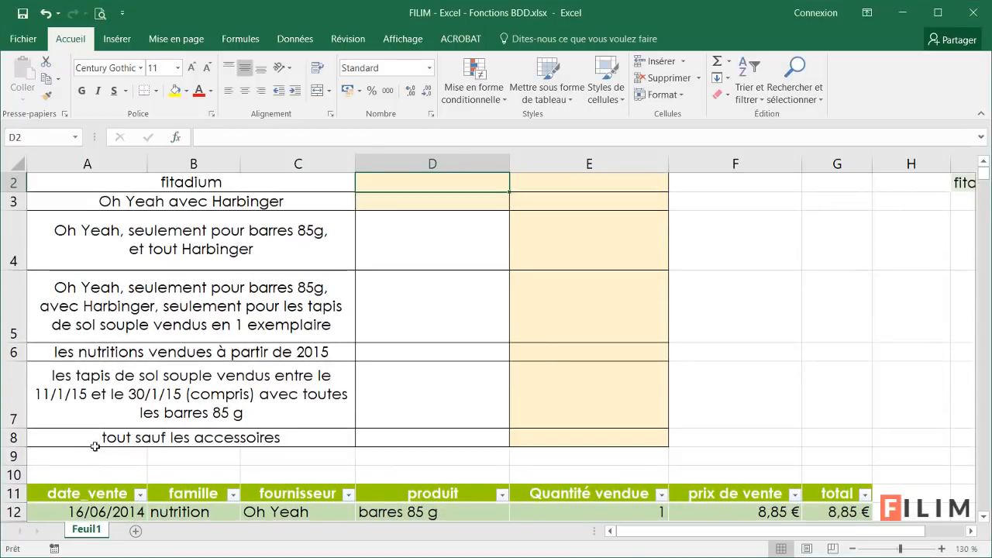
Step: Insert the BDNBVAL function from the Base de données category in the fitadium nb cell D2
scroll(93, 439, up, 2)
scroll(100, 445, up, 2)
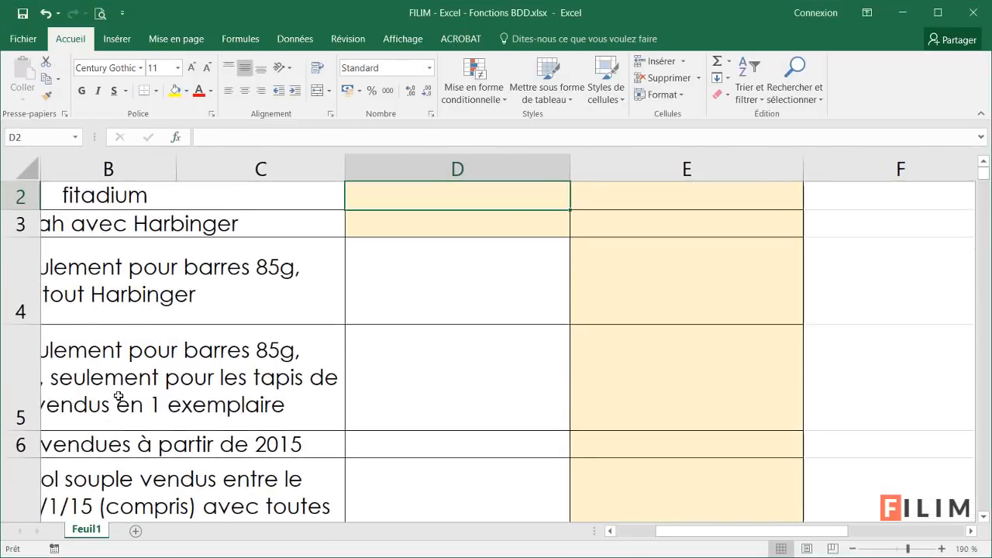
scroll(118, 398, down, 2)
drag(678, 532, 596, 535)
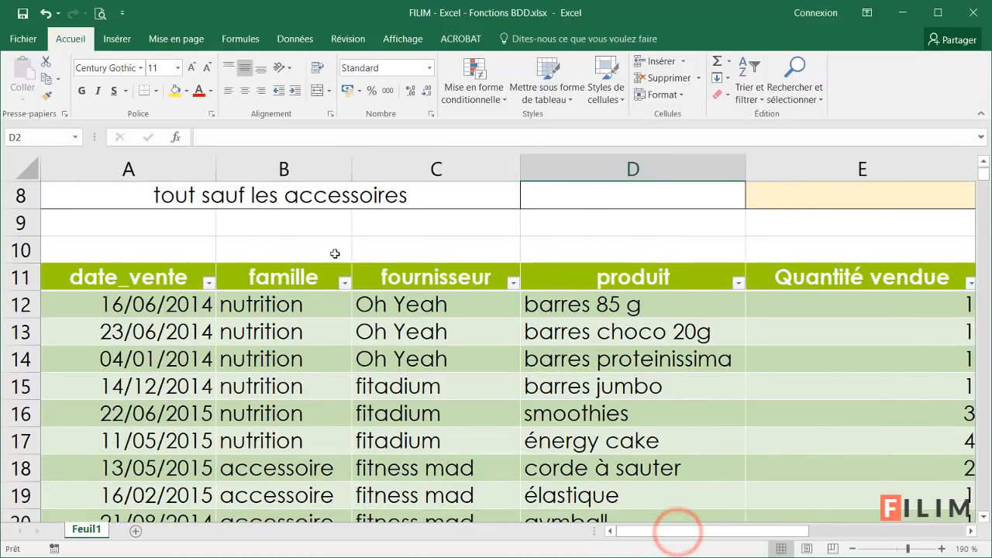
scroll(462, 316, up, 3)
click(624, 230)
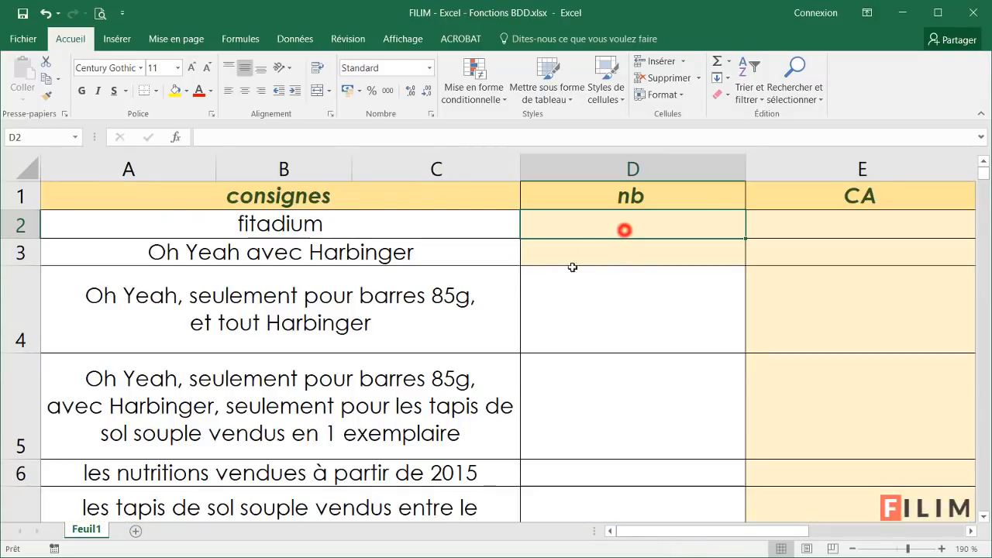
scroll(535, 287, down, 1)
click(180, 137)
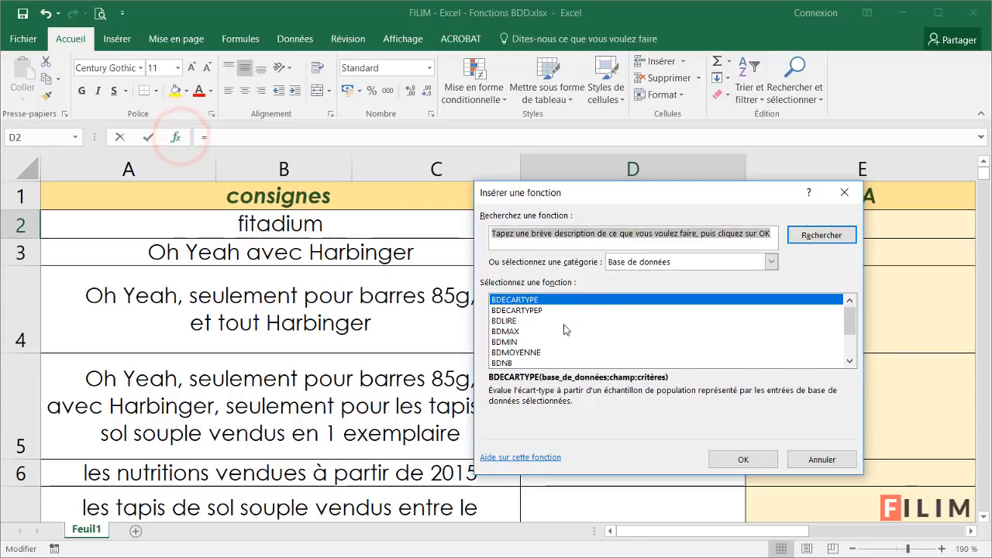
click(554, 358)
scroll(551, 352, down, 2)
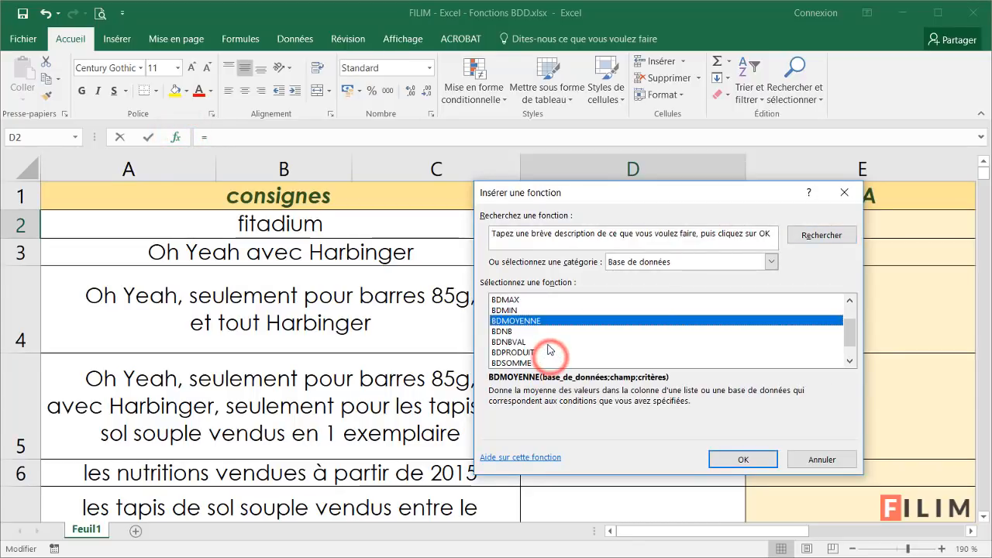
double_click(549, 343)
Step: Set BDNBVAL's Base_de_données argument to the entire sales table including its header row, Tableau1[#Tout]
scroll(289, 326, down, 4)
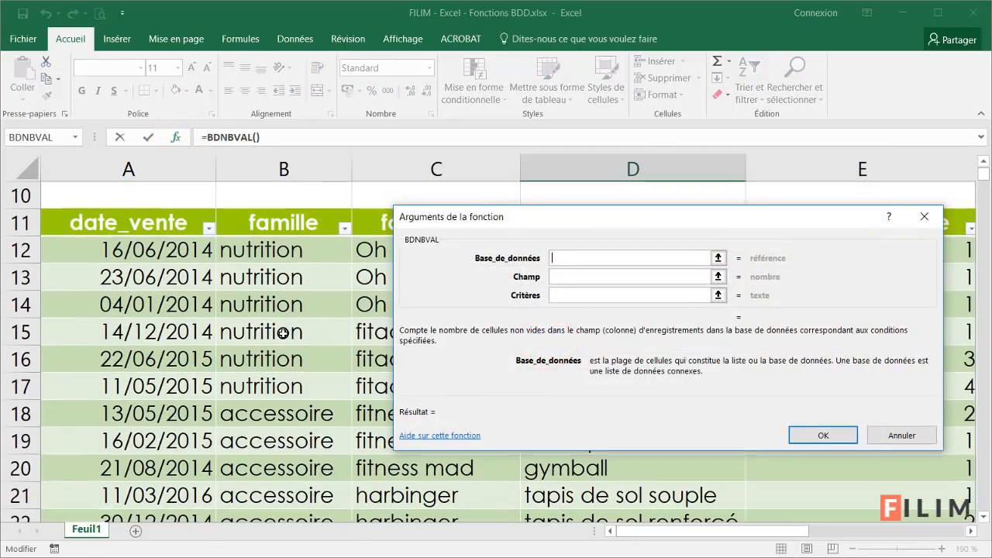
scroll(146, 293, up, 2)
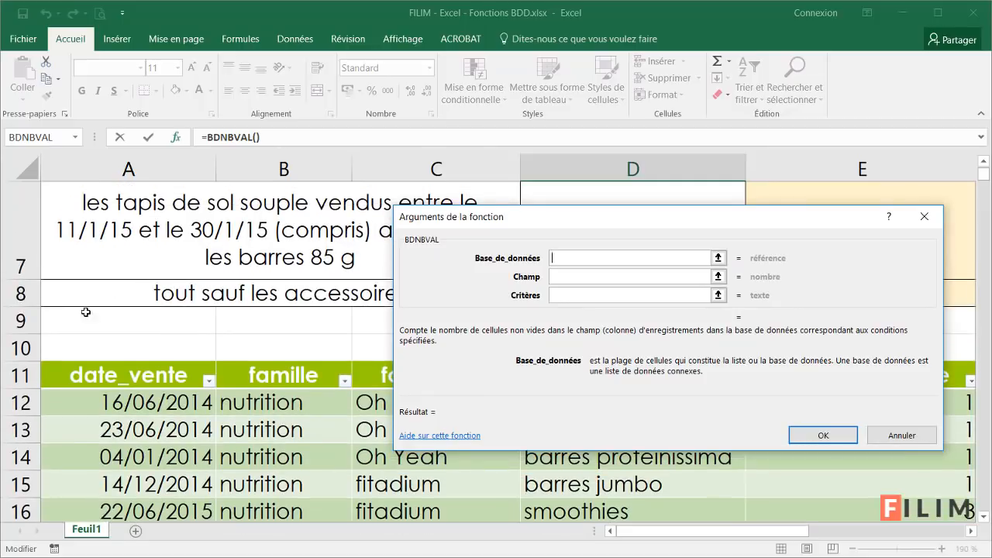
click(46, 362)
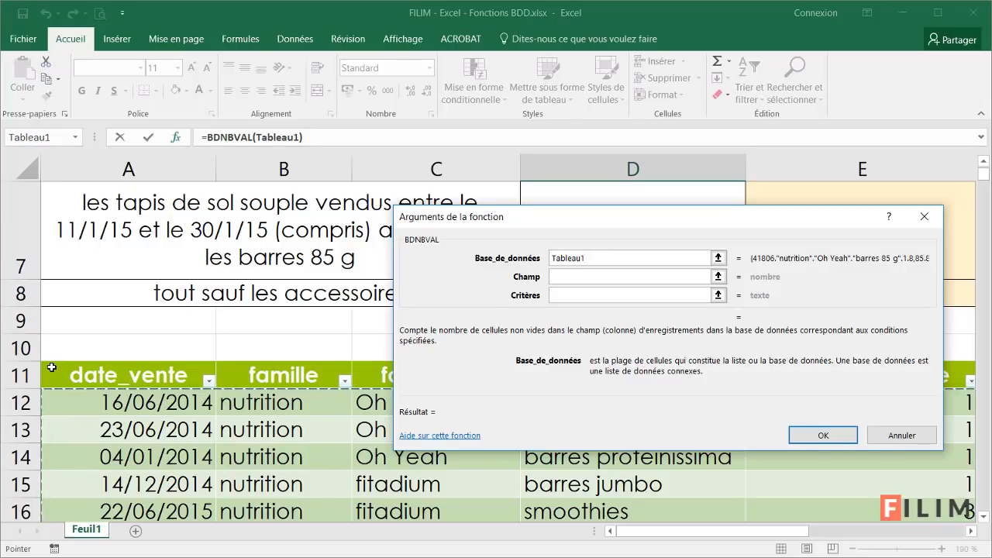
click(52, 367)
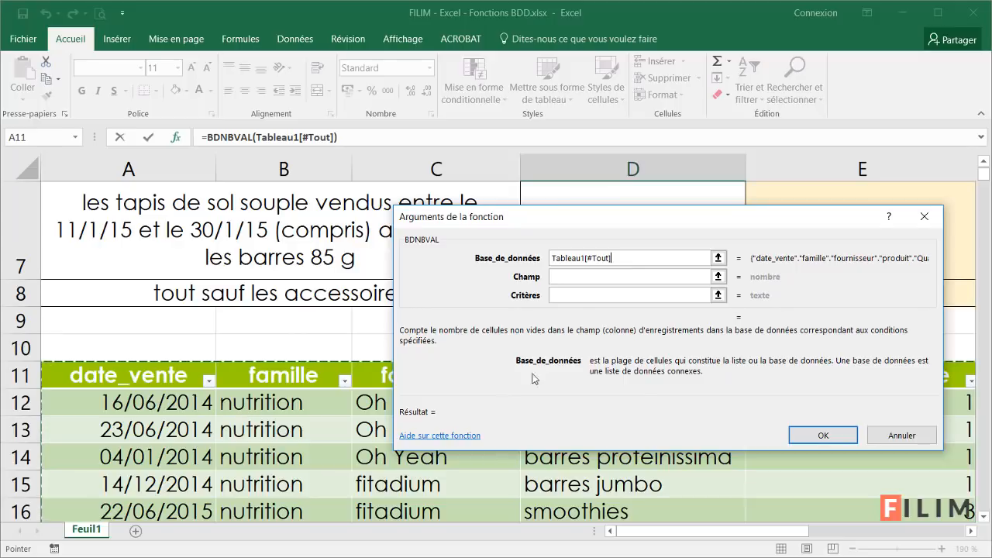
Step: Set the Champ argument to the sales table's fournisseur header cell C11
click(604, 277)
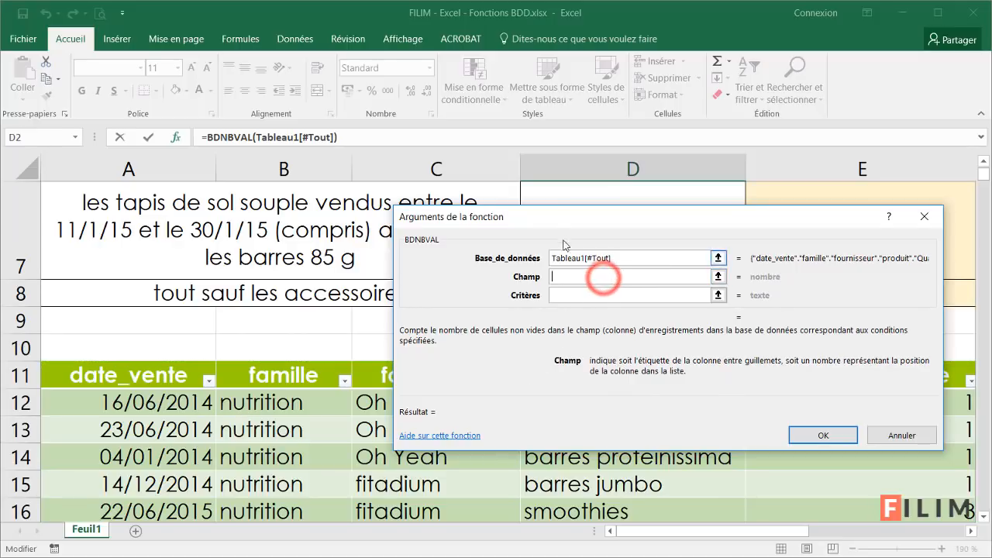
drag(537, 216, 663, 120)
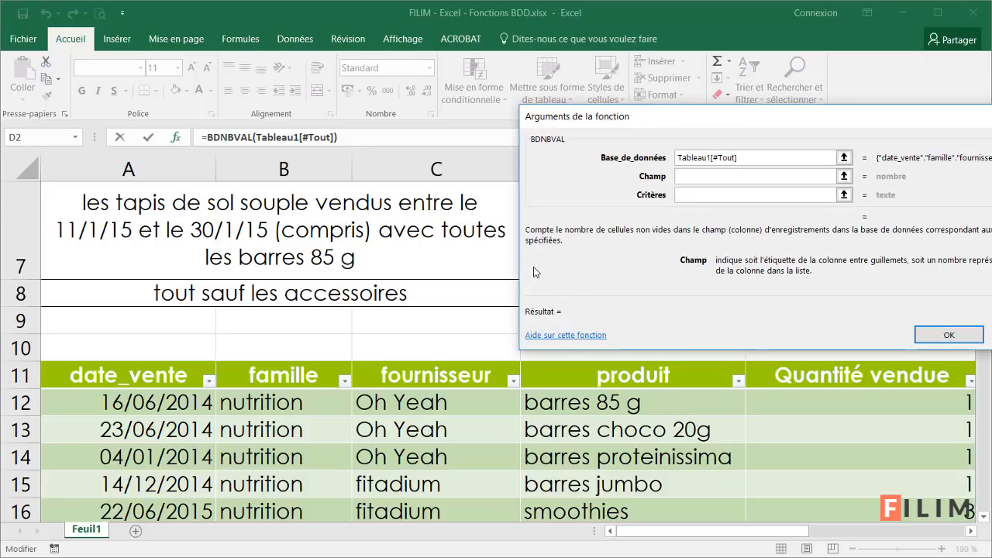
click(436, 375)
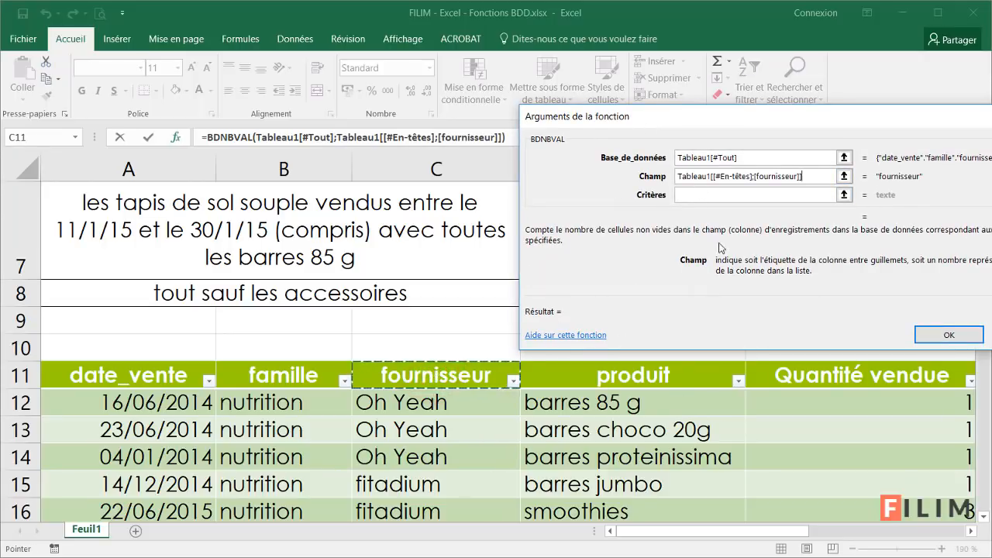
Step: Set the Critères argument to the fournisseur/fitadium range I1:I2 and validate the BDNBVAL formula
click(712, 193)
drag(736, 120, 335, 237)
click(721, 531)
scroll(850, 429, up, 2)
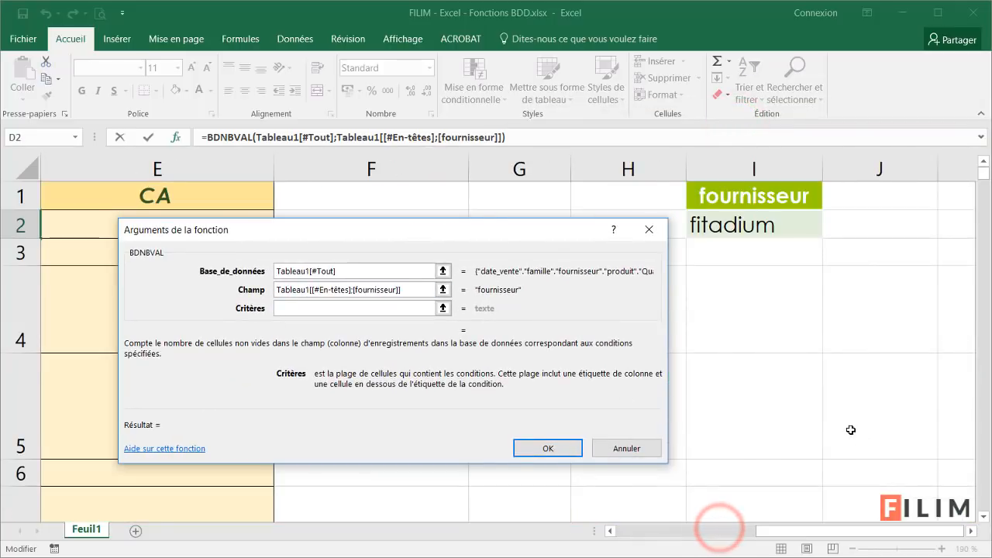
drag(748, 194, 747, 225)
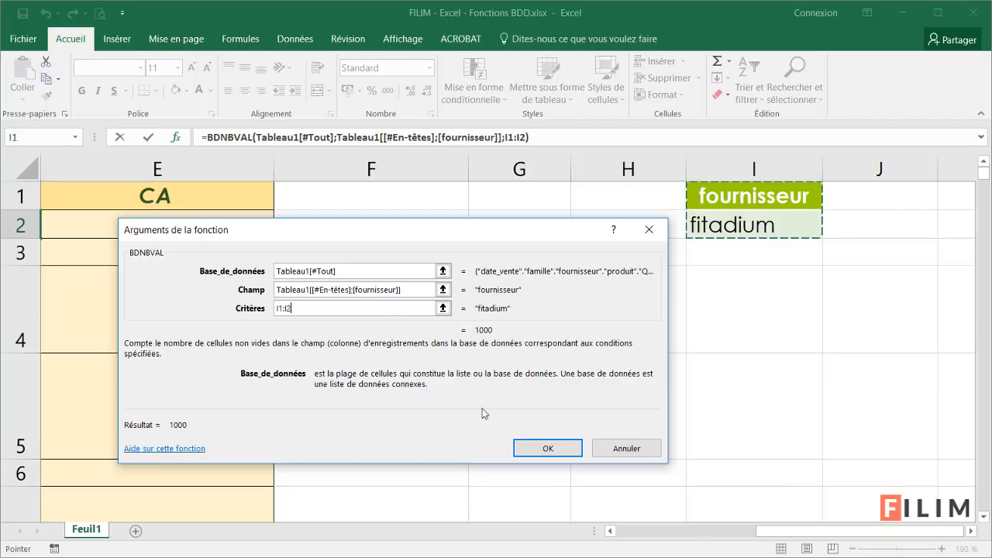
click(548, 451)
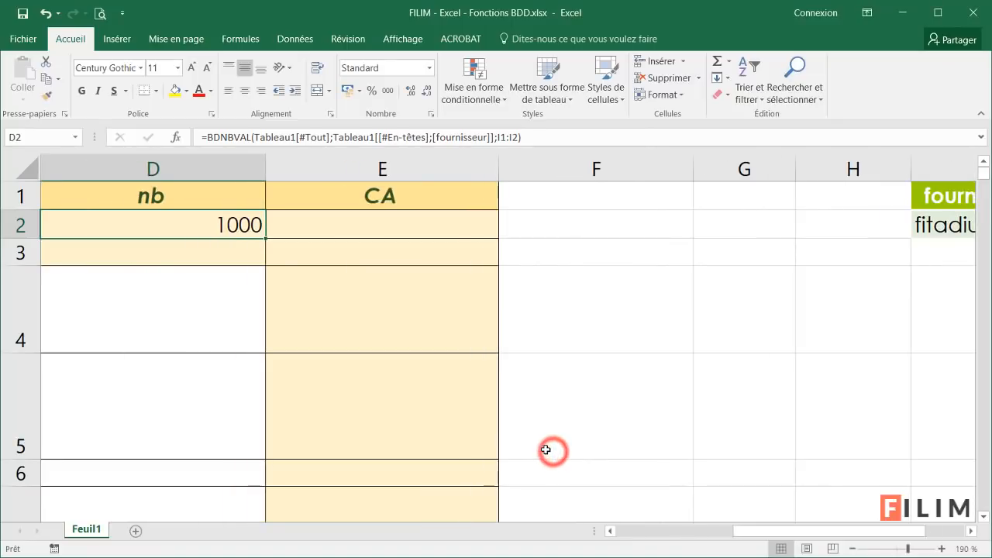
Step: Filter the sales table's fournisseur column to fitadium only and check the number of records found
drag(753, 530, 676, 532)
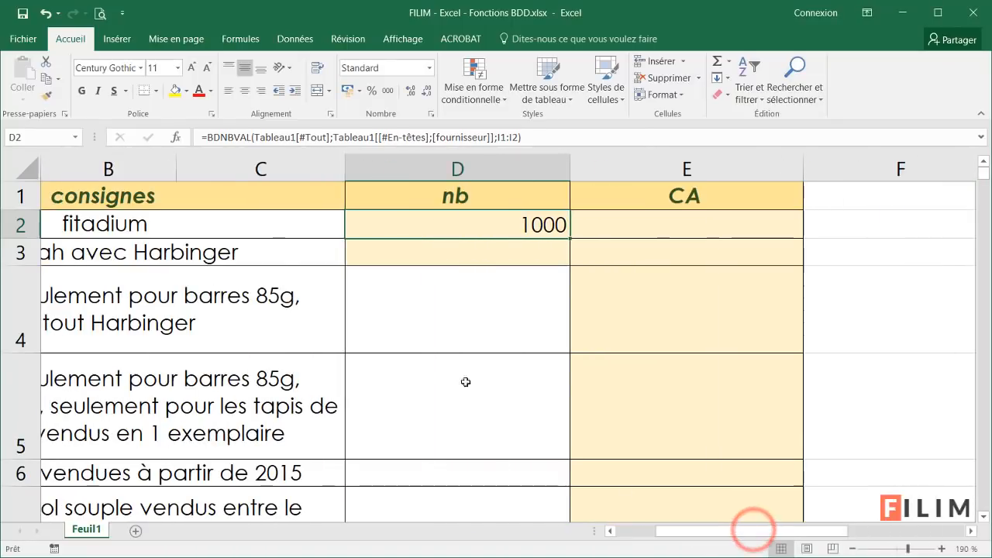
click(402, 369)
ctrl+scroll(395, 372, down, 5)
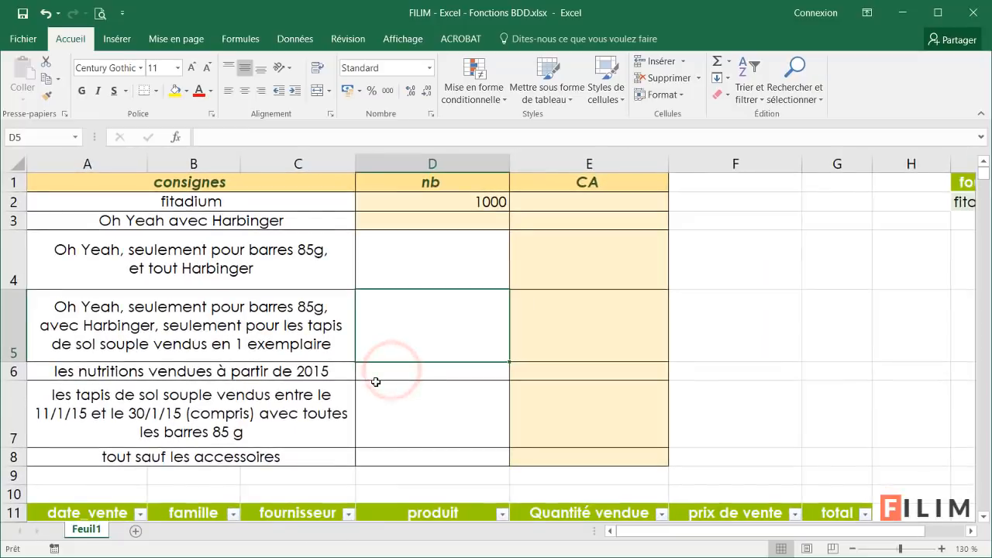
scroll(373, 388, down, 2)
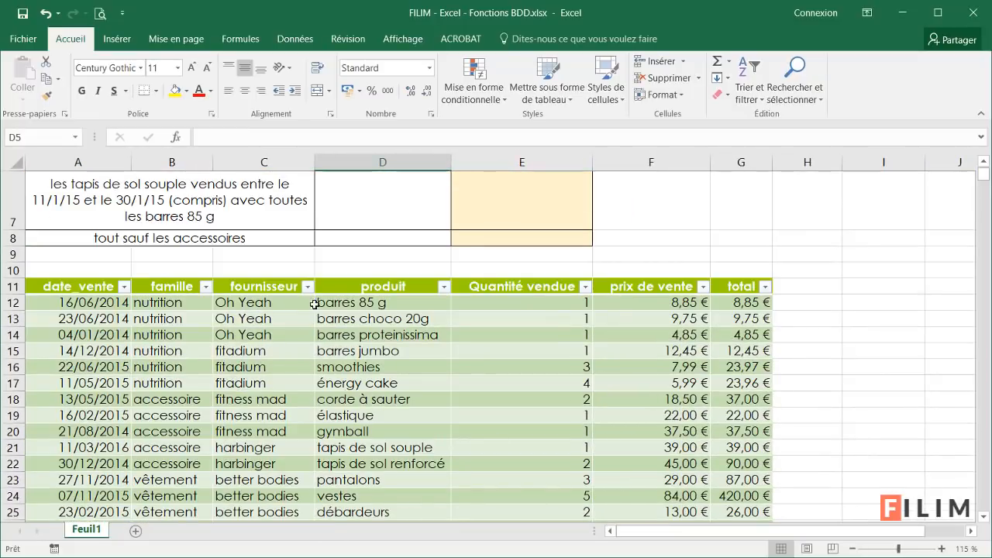
click(308, 287)
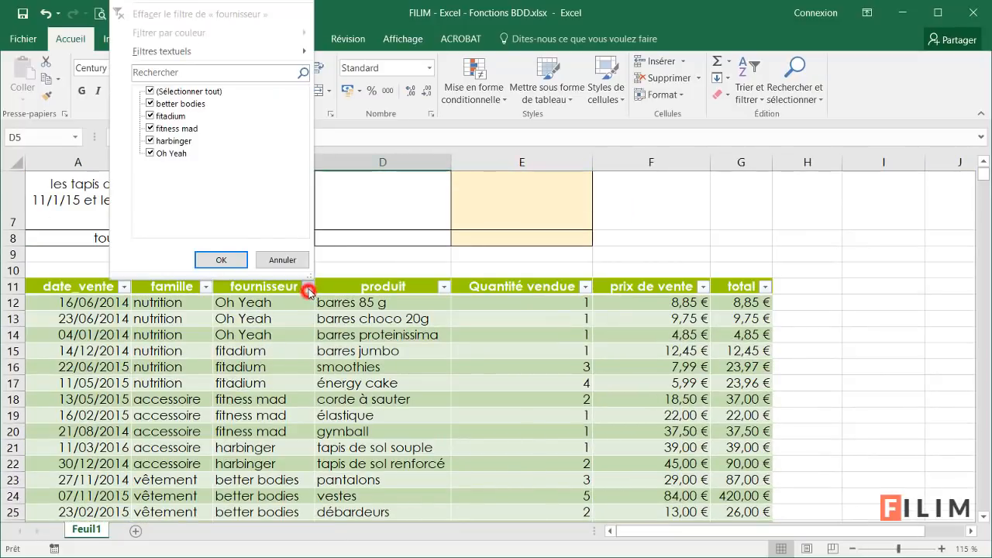
click(172, 92)
click(164, 116)
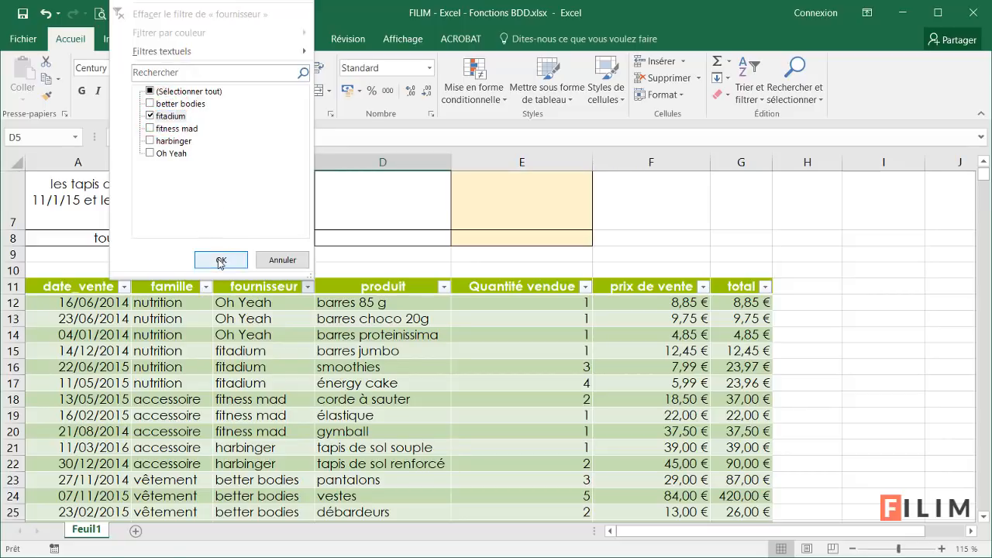
click(219, 261)
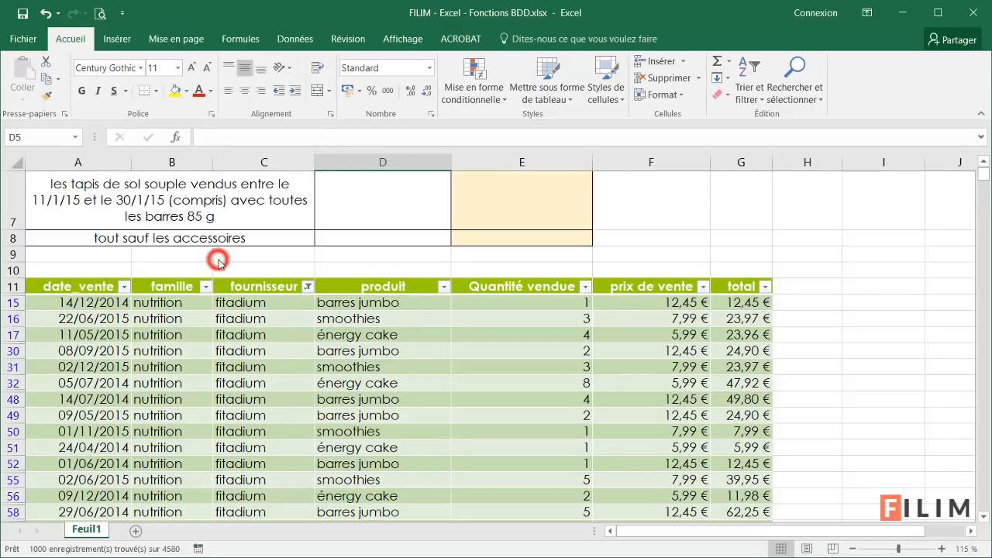
click(42, 551)
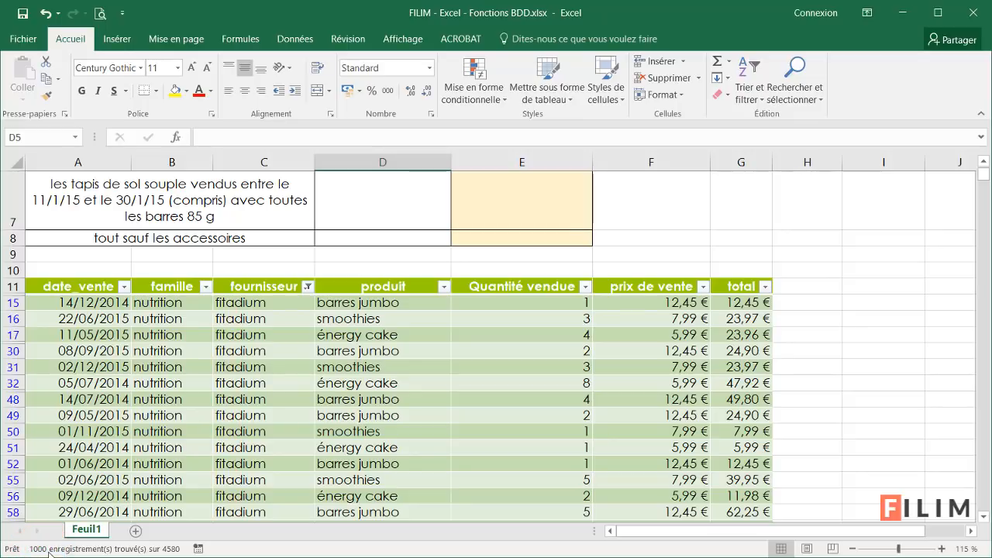
Step: Compare the filtered record count with the fitadium nb result, and examine the criterion in row 3
click(329, 418)
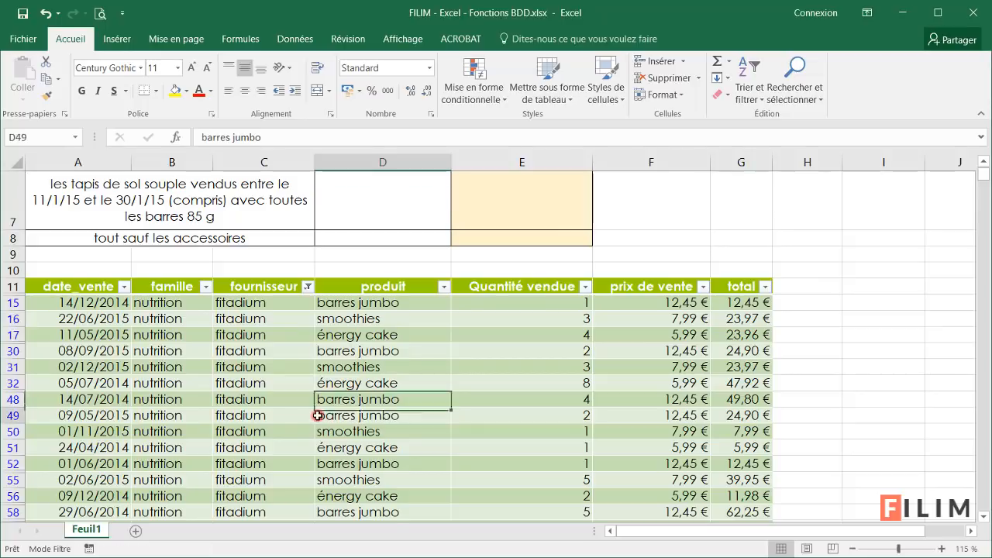
scroll(314, 412, up, 2)
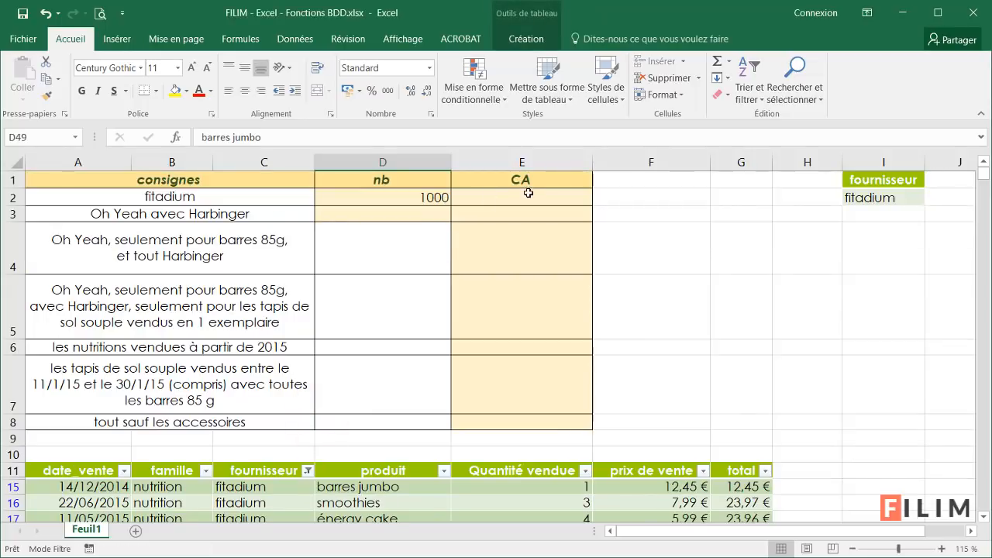
click(361, 216)
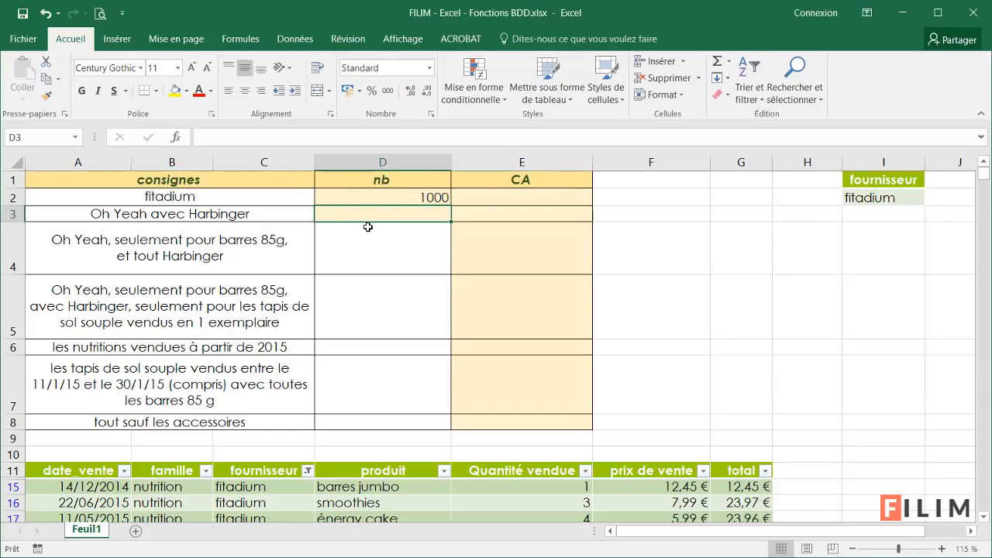
click(110, 215)
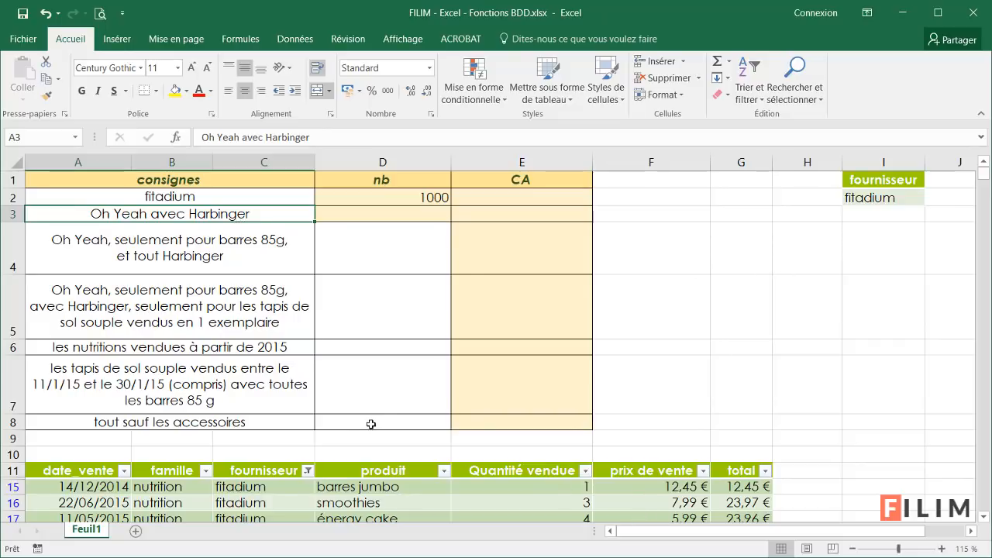
Step: Clear the fitadium filter from the sales table so that all records are shown
scroll(371, 411, down, 2)
click(370, 385)
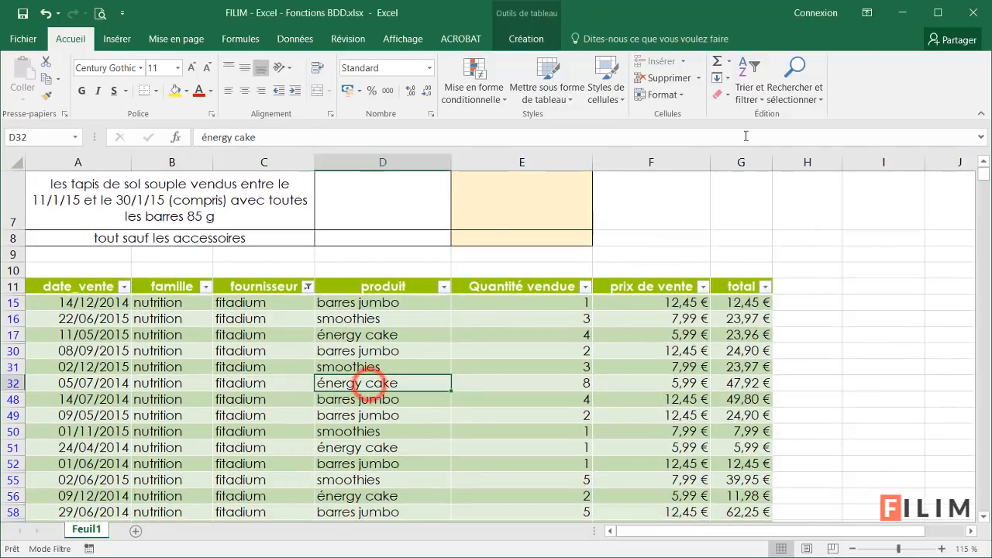
click(749, 87)
click(763, 190)
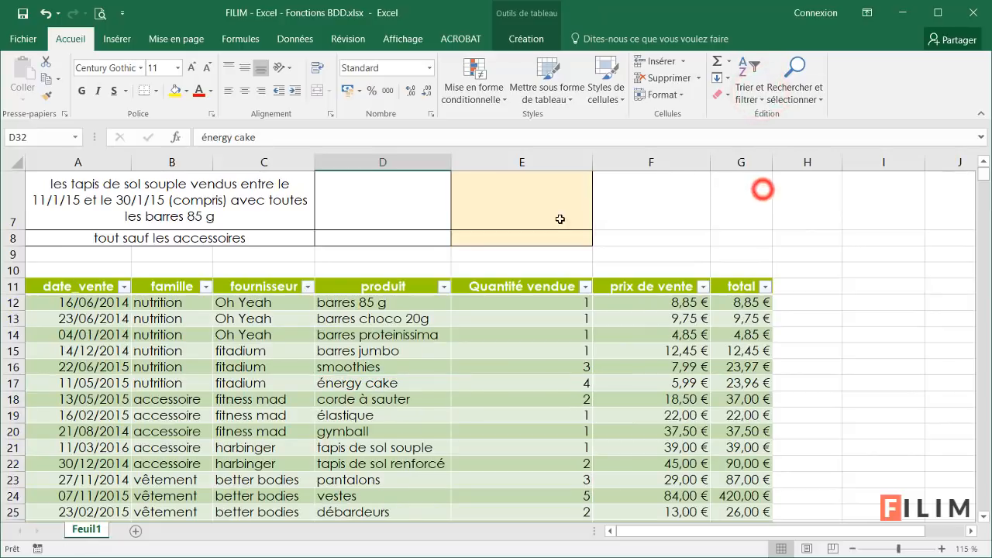
Step: Copy the sales table's fournisseur header C11 together with the Oh Yeah cell C13 and the harbinger cell C21
click(272, 289)
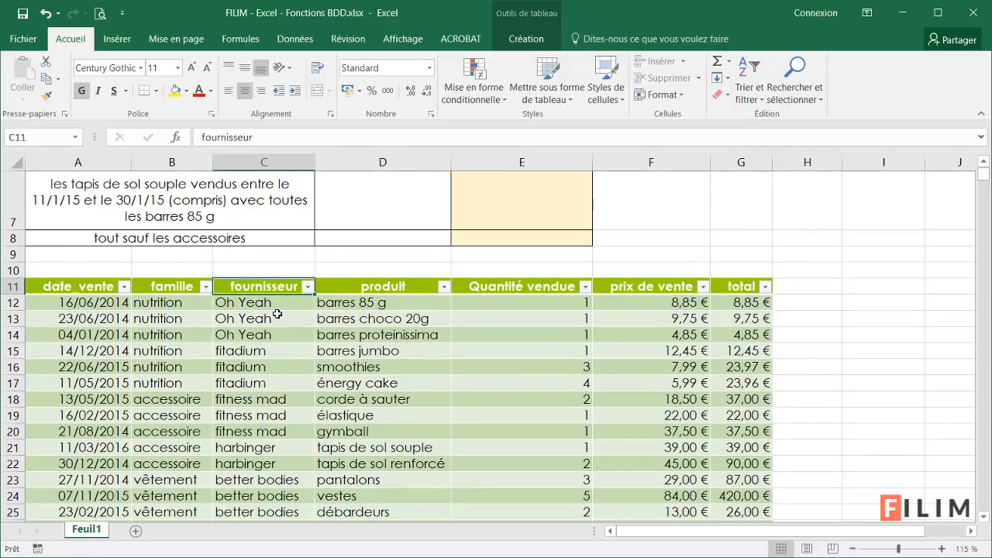
click(276, 313)
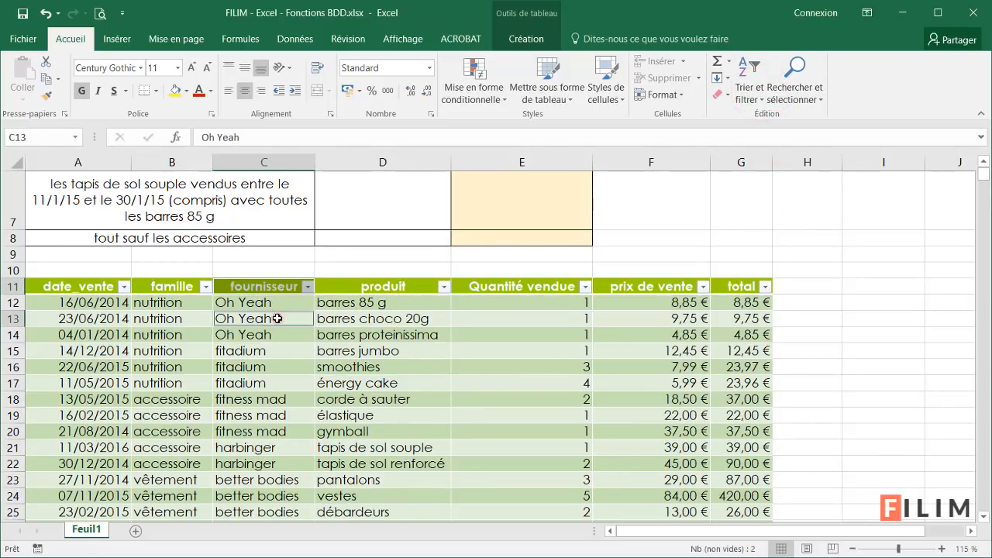
ctrl+click(284, 448)
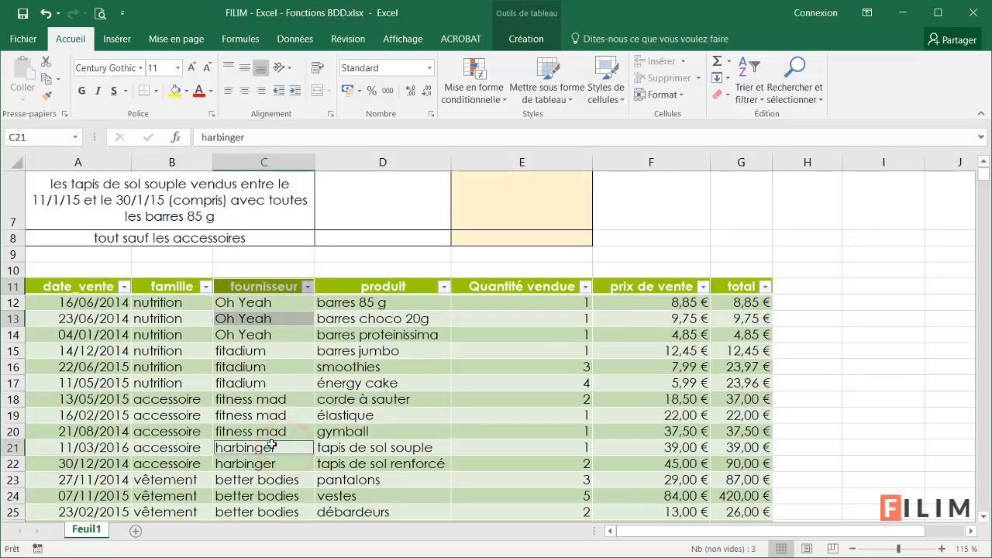
key(ctrl+c)
Step: Narrow column J, paste the copied fournisseur criteria at K1, and widen column K slightly to fit its header
scroll(565, 356, up, 2)
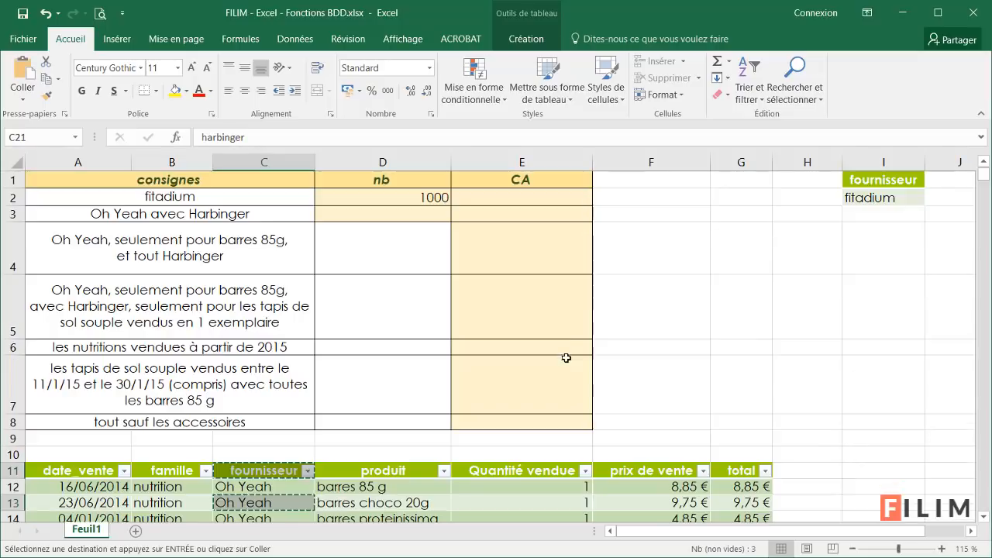
click(971, 531)
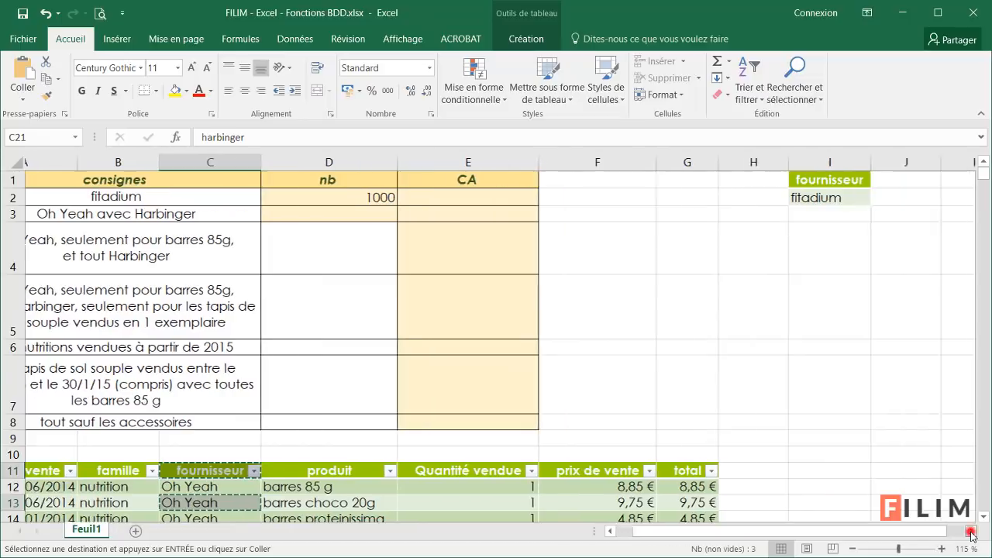
click(971, 531)
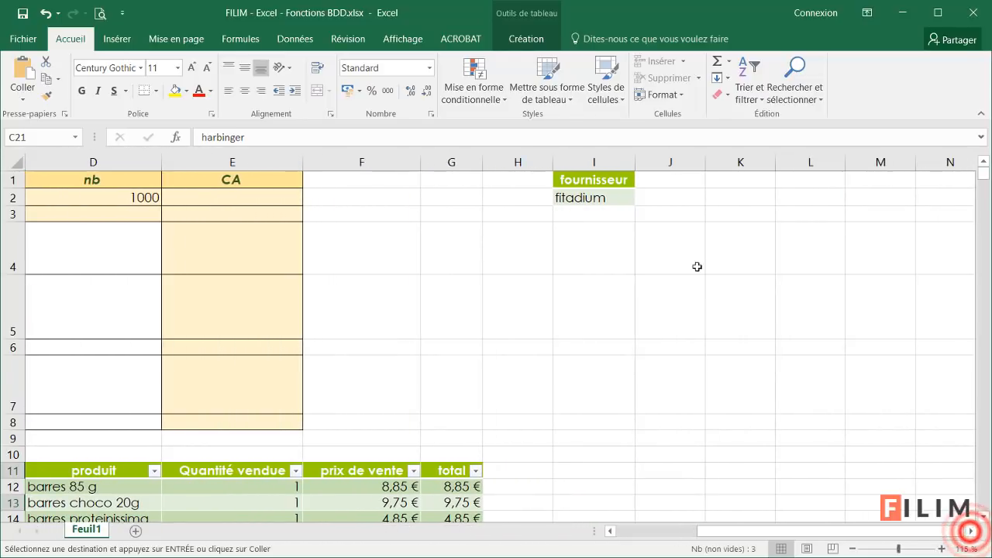
drag(704, 161, 643, 161)
click(650, 179)
key(ctrl+v)
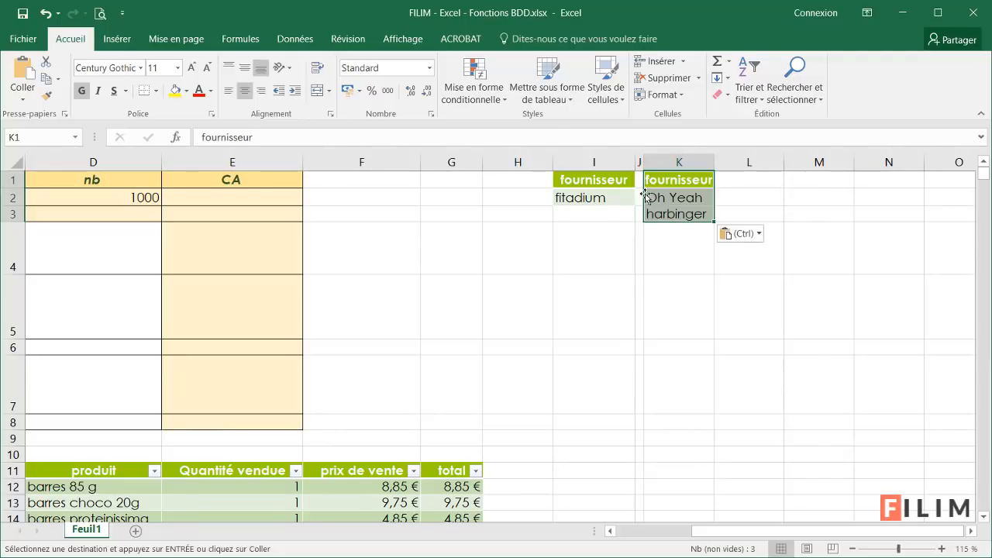
drag(716, 161, 724, 161)
click(688, 248)
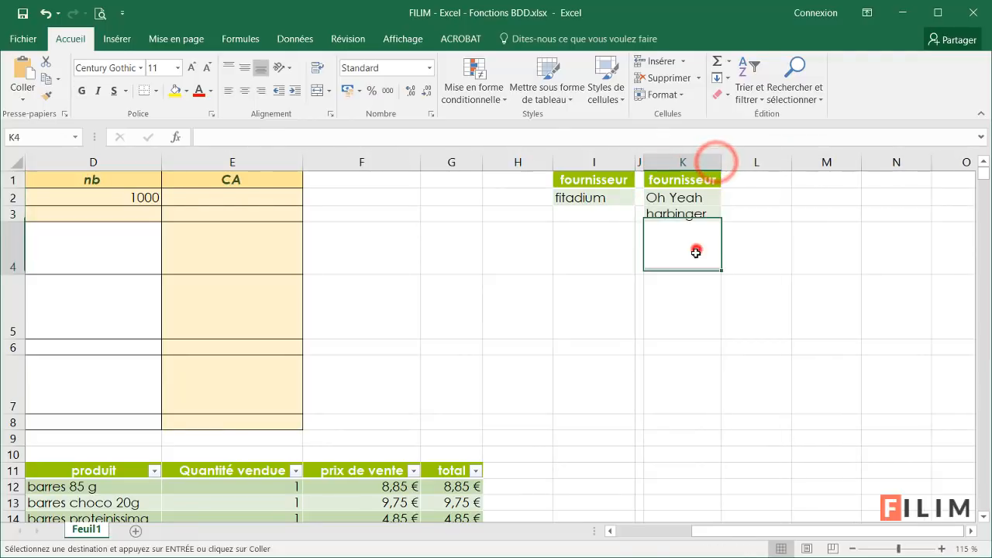
Step: Insert the database function BDNBVAL into nb cell D3 for the Oh Yeah avec Harbinger criterion
drag(731, 534, 631, 538)
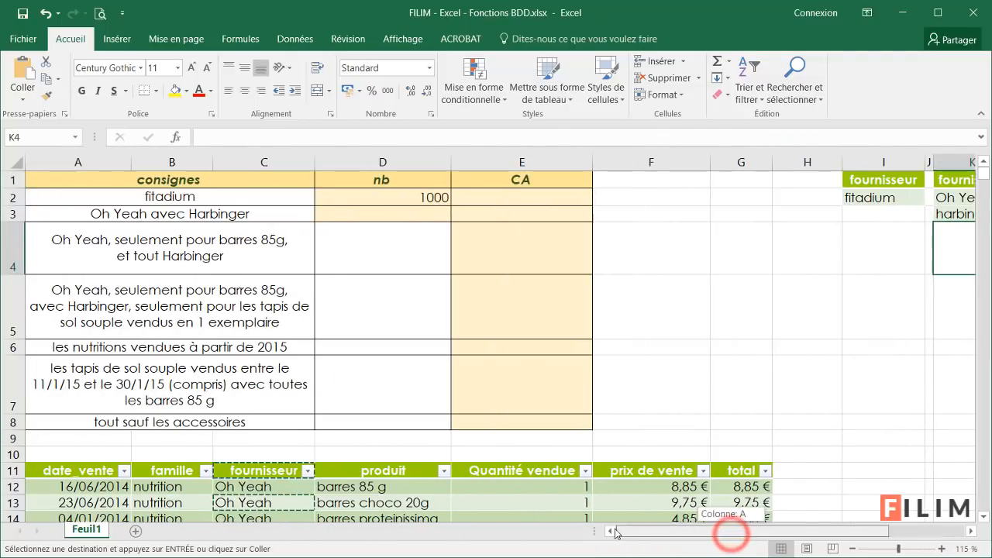
click(350, 210)
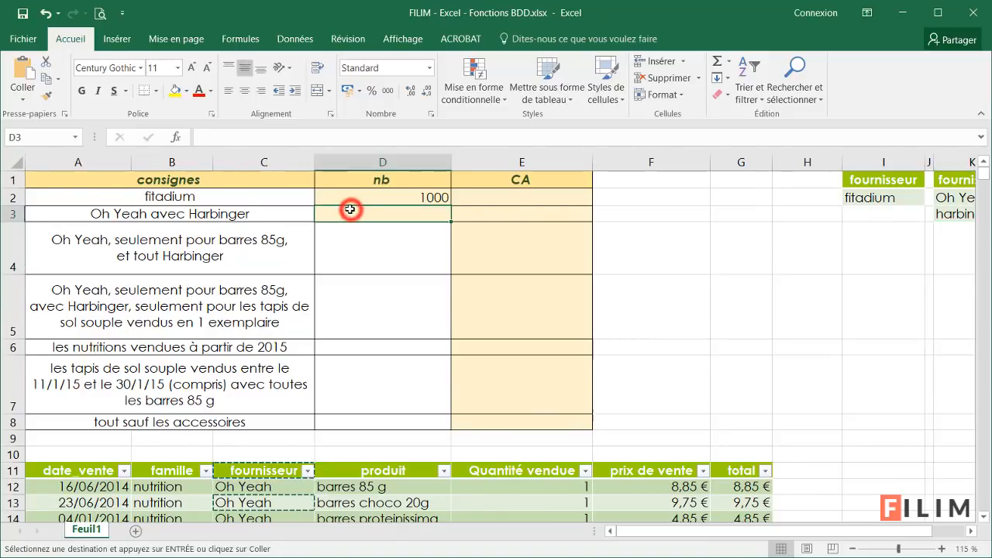
click(175, 137)
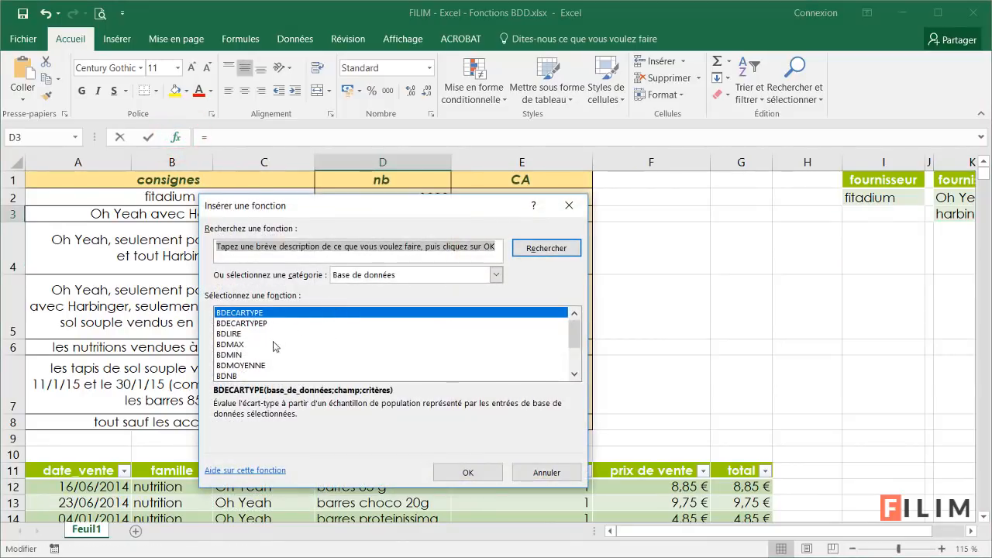
click(264, 365)
scroll(267, 361, down, 1)
double_click(265, 355)
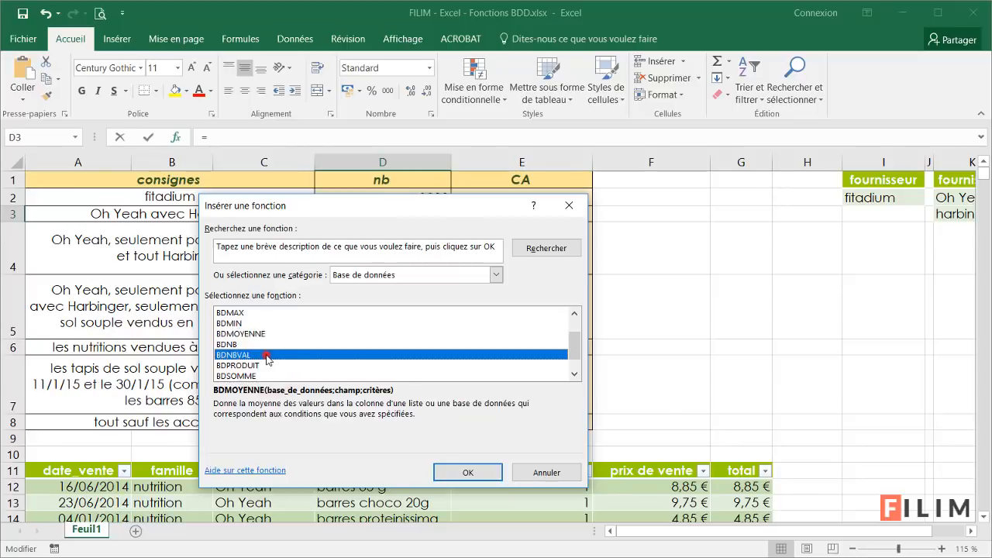
drag(279, 228, 395, 193)
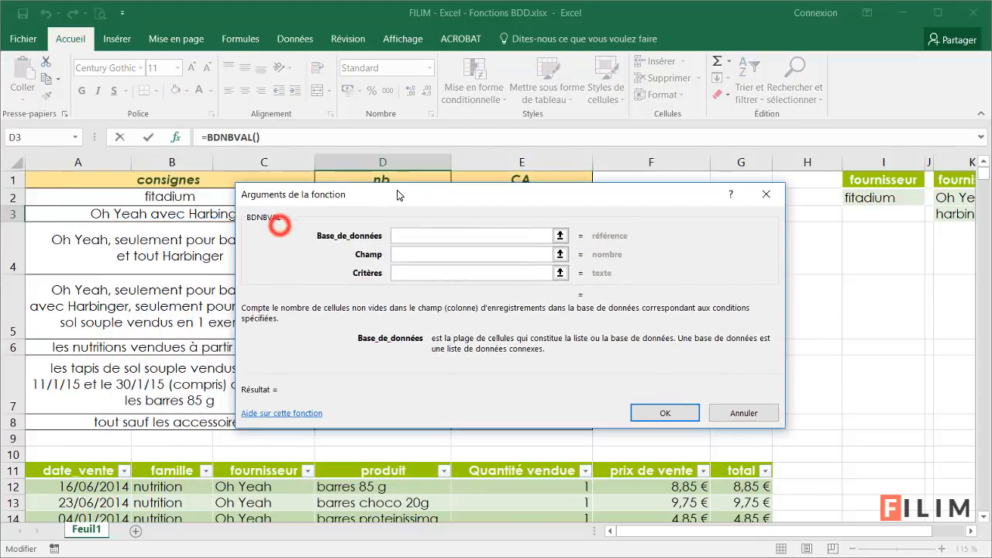
Step: Set Base_de_données to the whole sales table including headers, and Champ to its fournisseur header
click(25, 460)
click(25, 460)
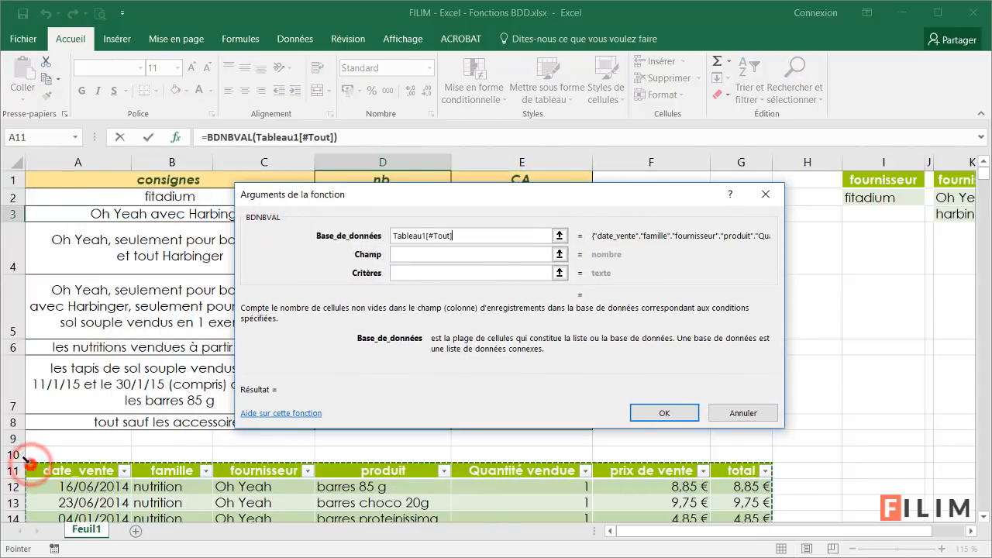
click(407, 255)
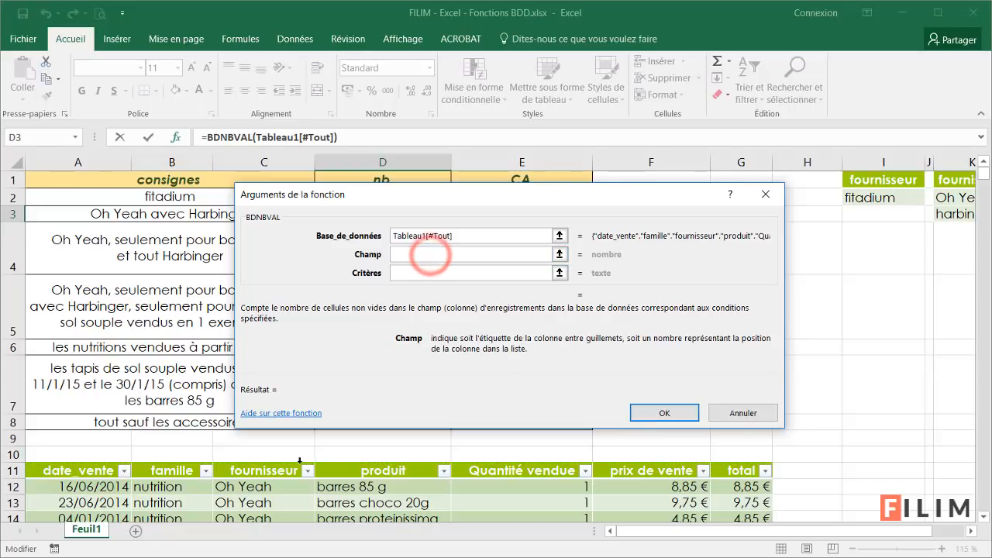
click(266, 470)
Step: Set the Critères argument to the Oh Yeah and harbinger range K1:K3 and validate the BDNBVAL formula
click(407, 273)
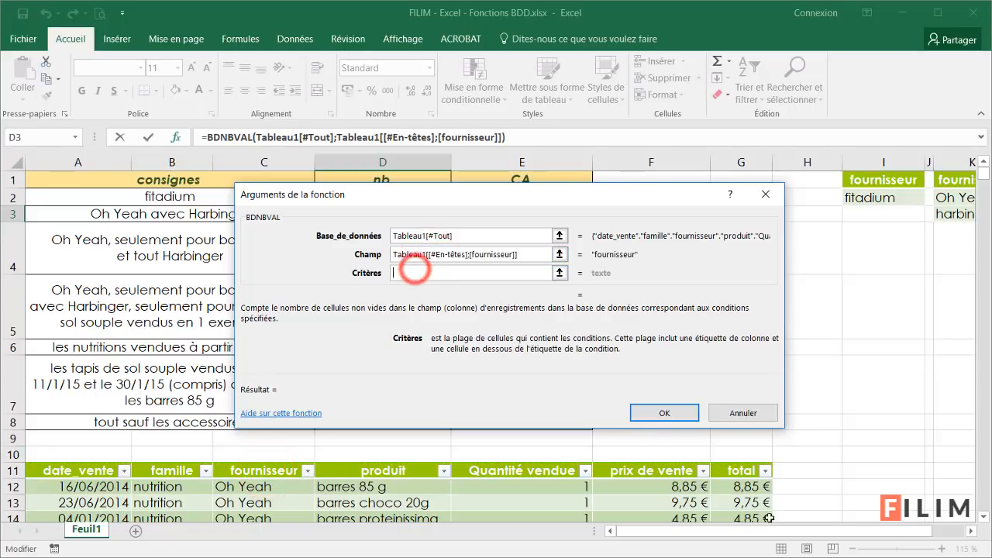
drag(762, 527, 794, 527)
drag(866, 180, 862, 213)
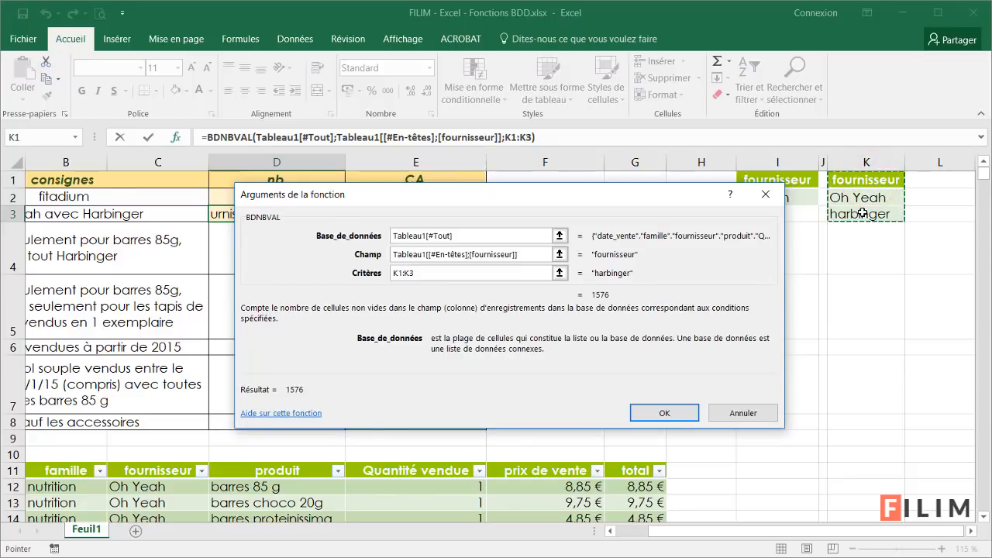
click(662, 413)
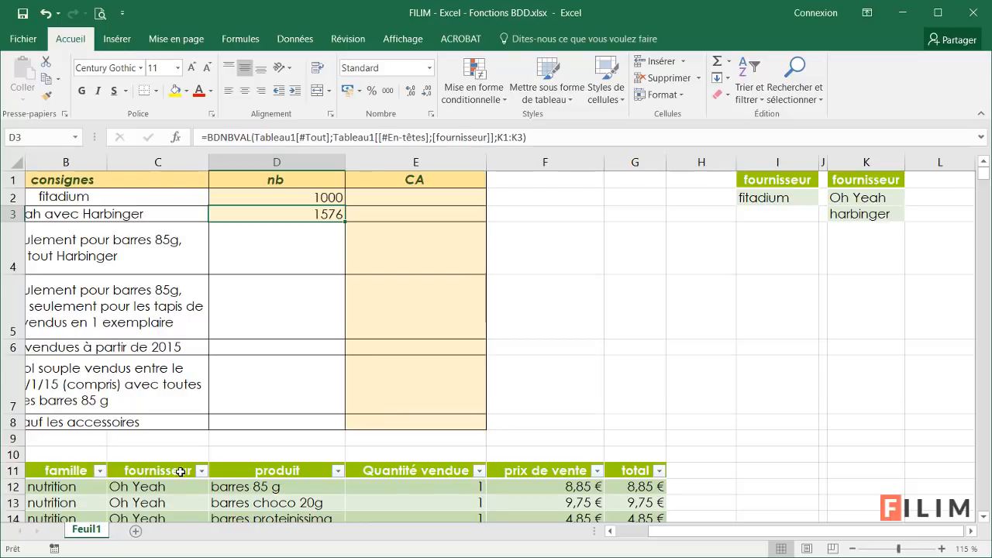
Step: Filter the sales table's fournisseur column to harbinger and Oh Yeah only to check the number of records found
scroll(210, 471, down, 2)
click(202, 287)
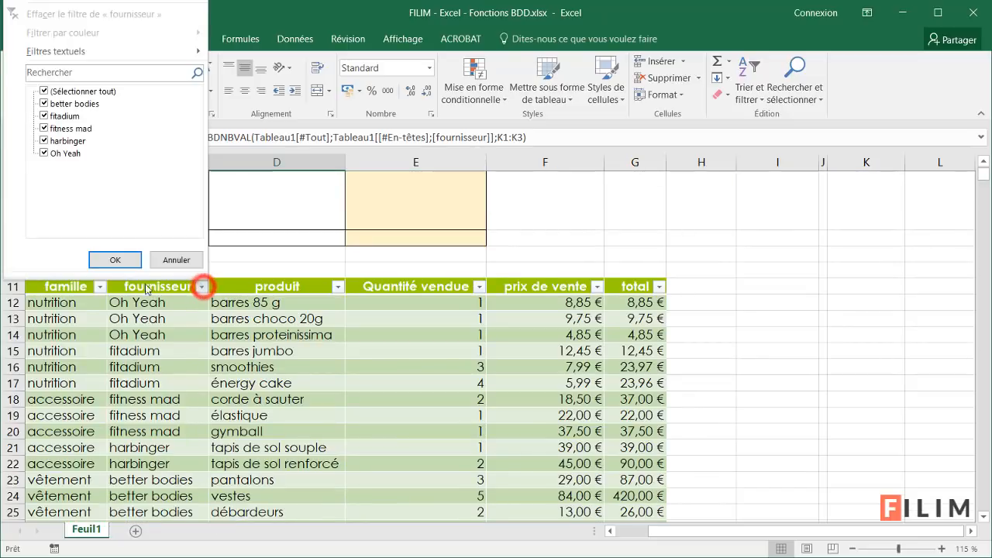
click(67, 91)
click(67, 140)
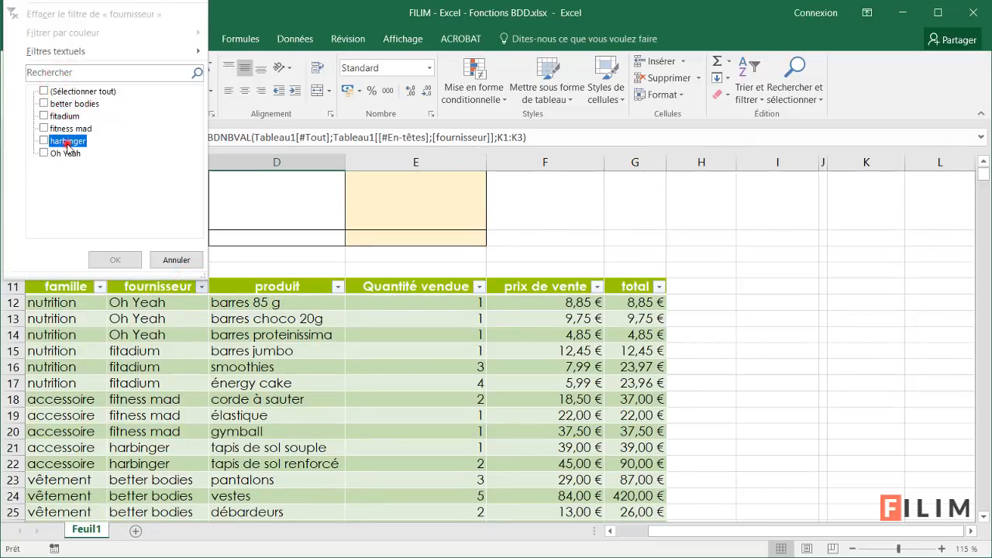
click(65, 152)
click(116, 259)
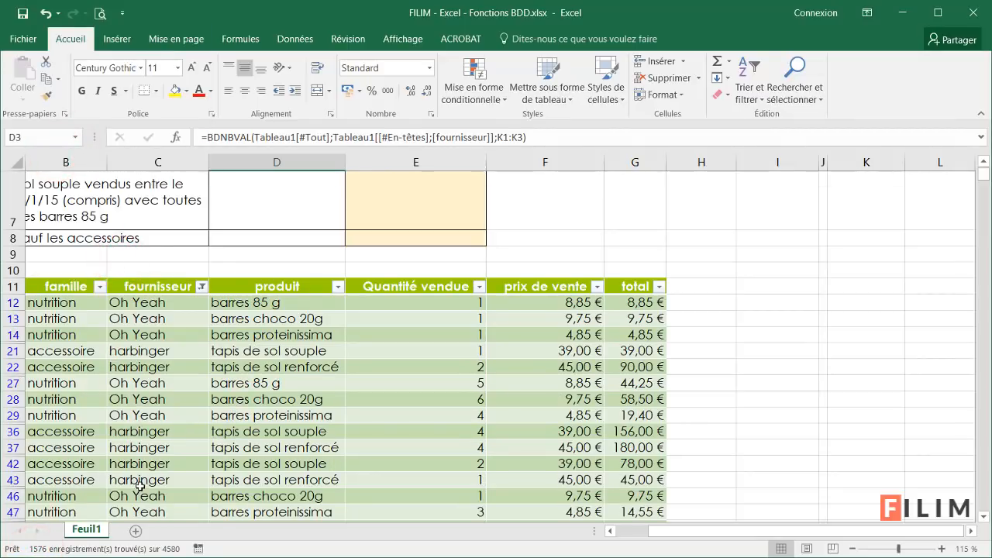
Step: Reselect all suppliers in the fournisseur filter to show every record of the sales table
scroll(133, 478, up, 2)
click(202, 470)
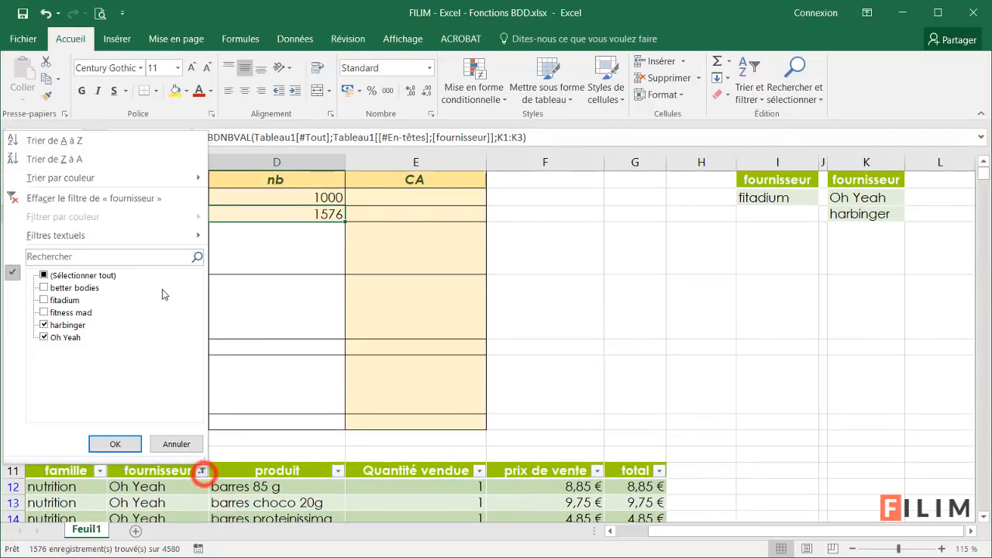
click(93, 277)
click(114, 444)
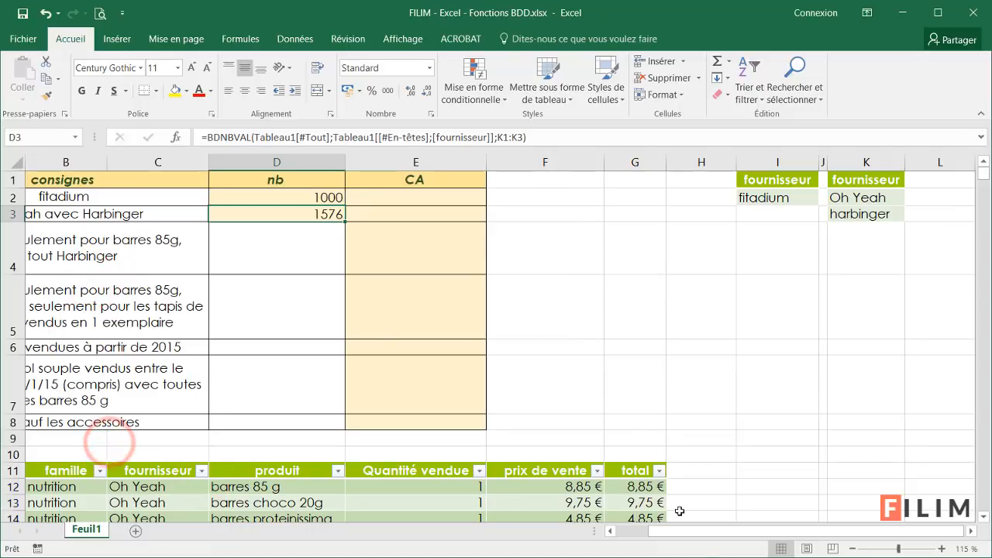
Step: Examine the sales table's total column as the source of the fitadium CA result
drag(701, 533, 546, 471)
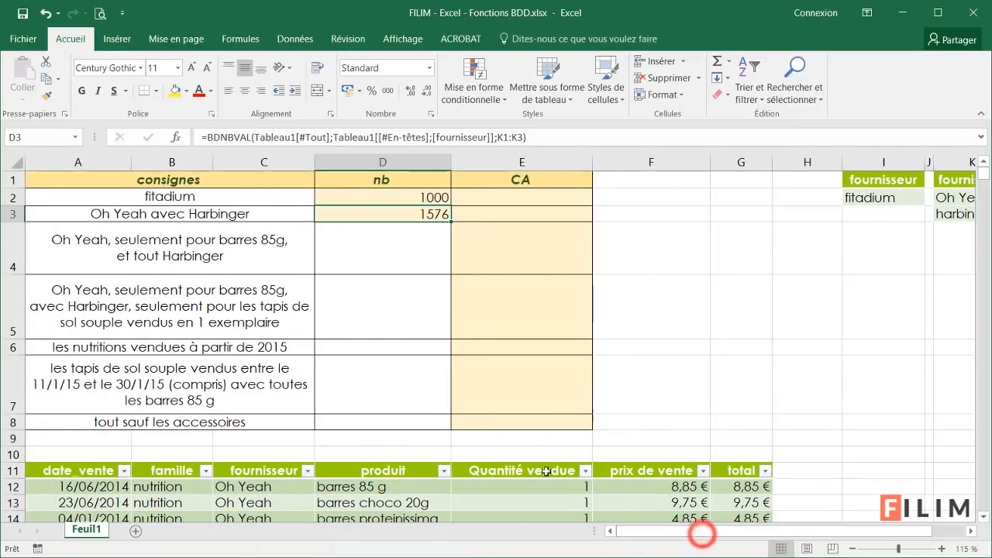
click(542, 199)
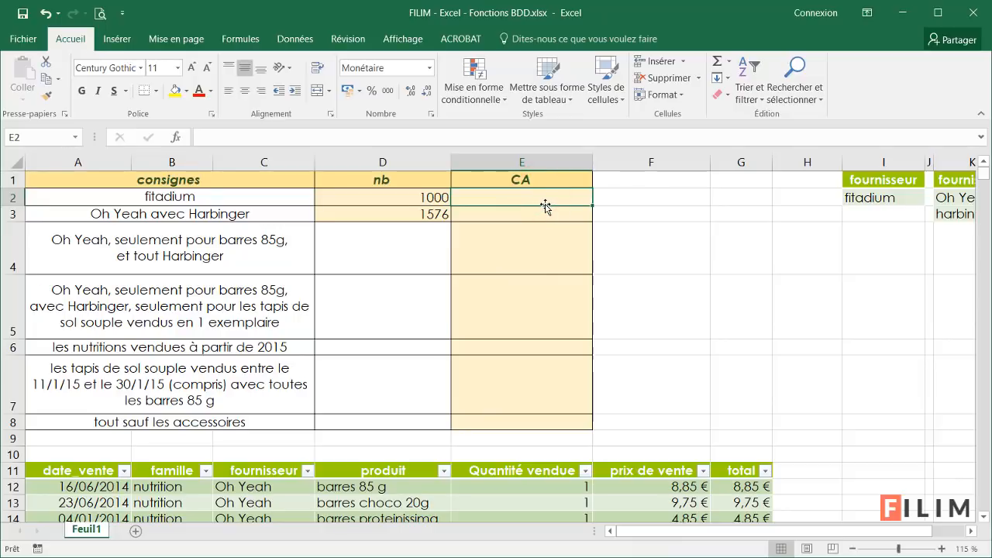
scroll(655, 263, down, 2)
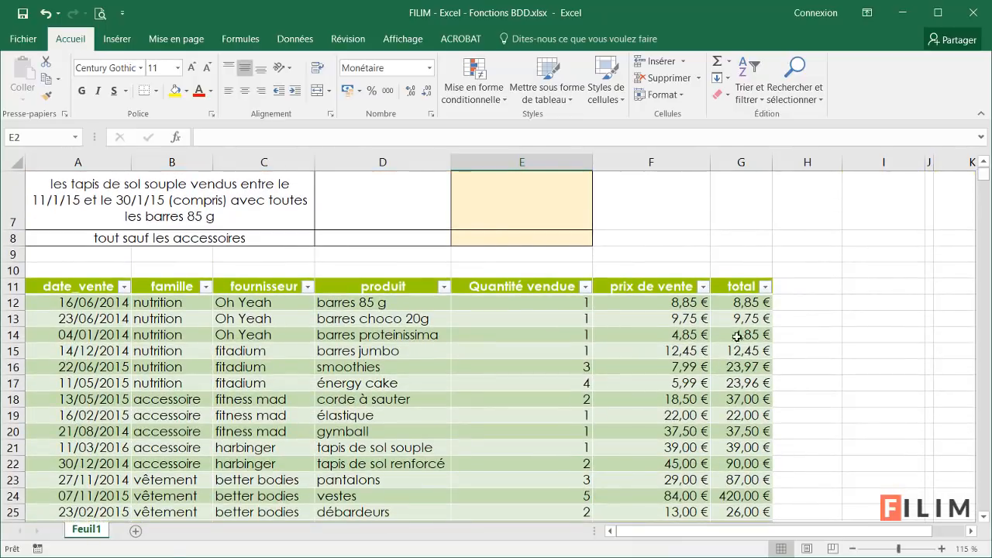
drag(740, 289, 741, 350)
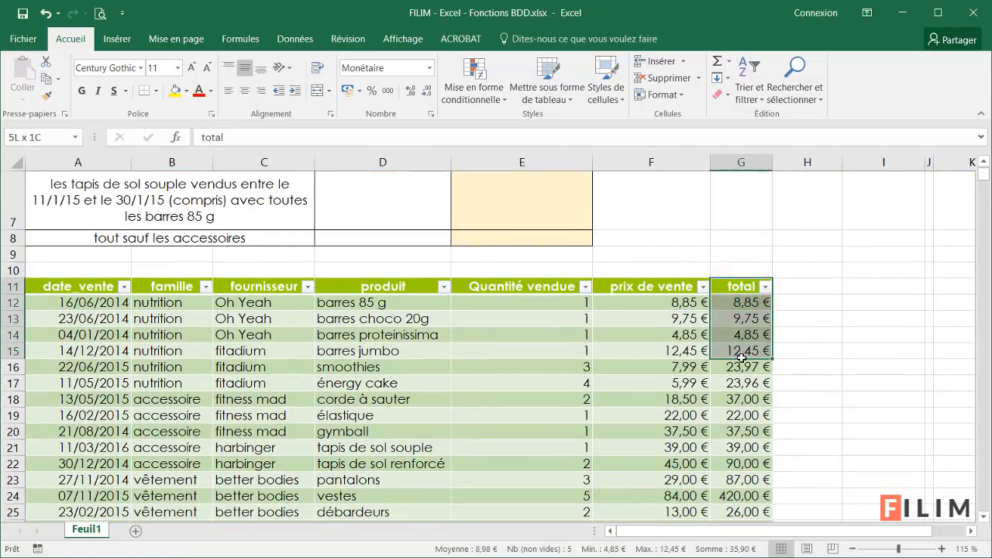
scroll(744, 333, up, 2)
Step: Insert BDSOMME into the fitadium CA cell E2 and set Base_de_données to the whole sales table including headers
click(472, 198)
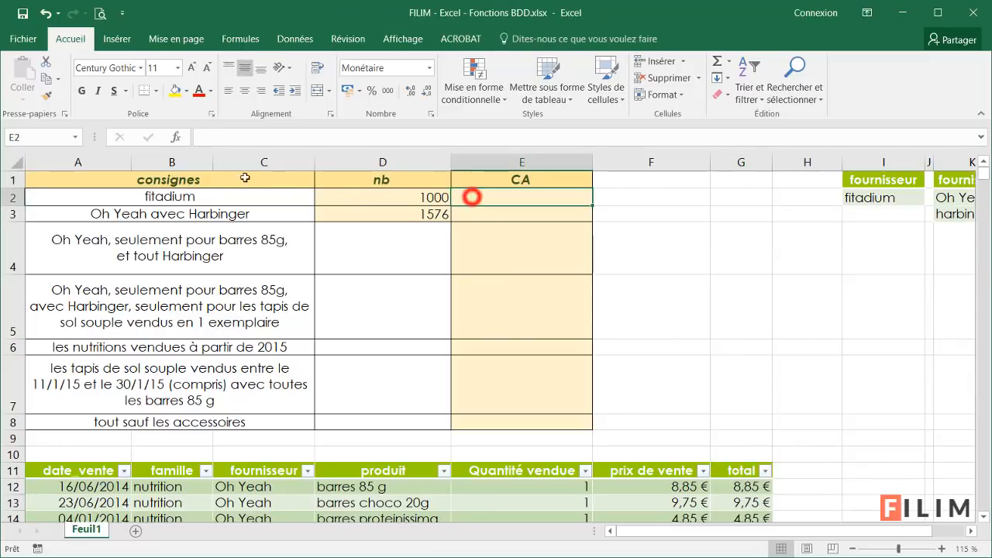
click(179, 136)
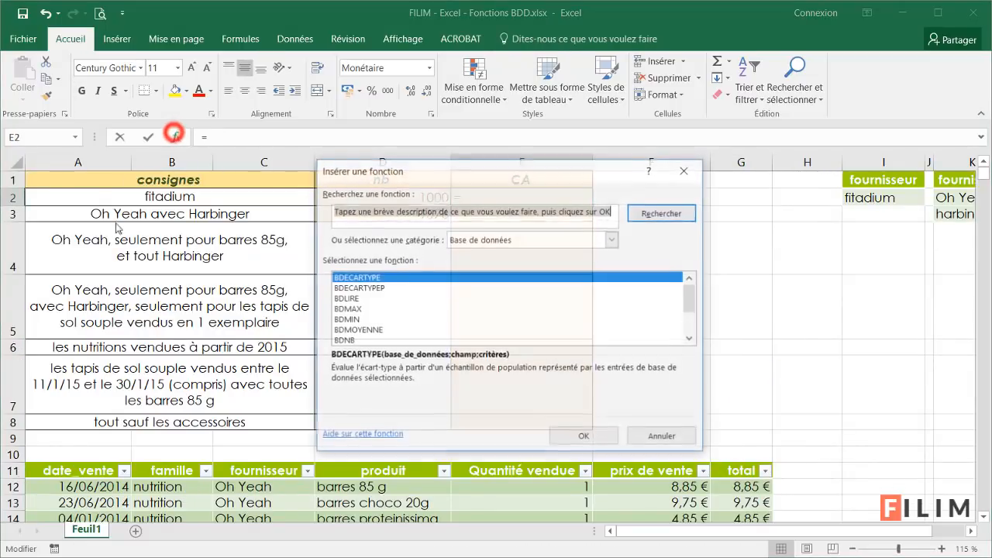
click(409, 319)
scroll(414, 318, down, 2)
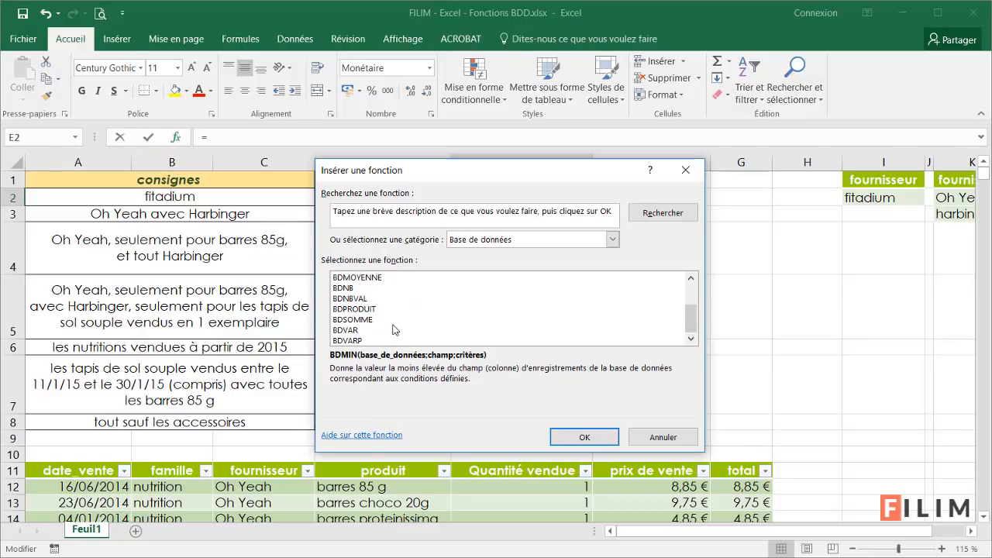
click(395, 329)
double_click(388, 319)
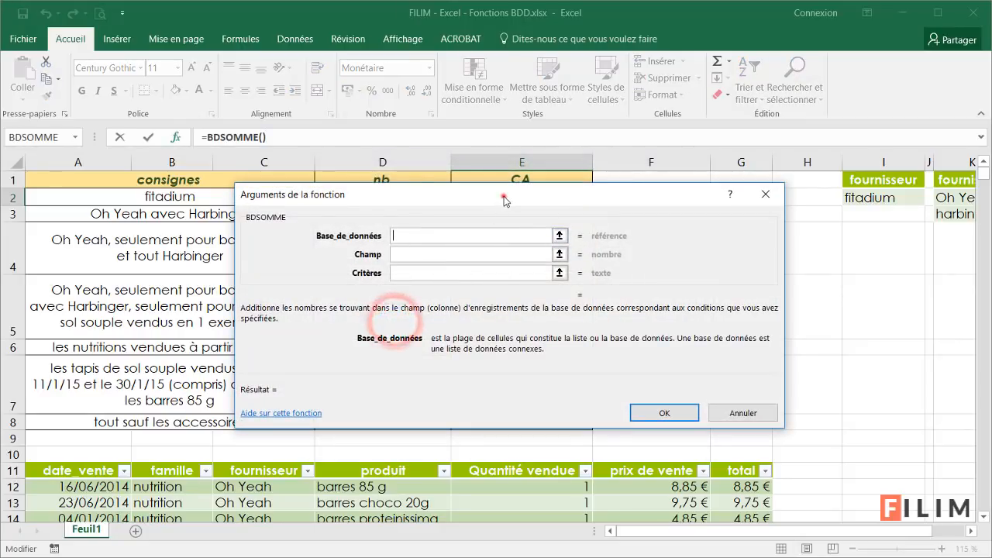
drag(500, 169, 531, 222)
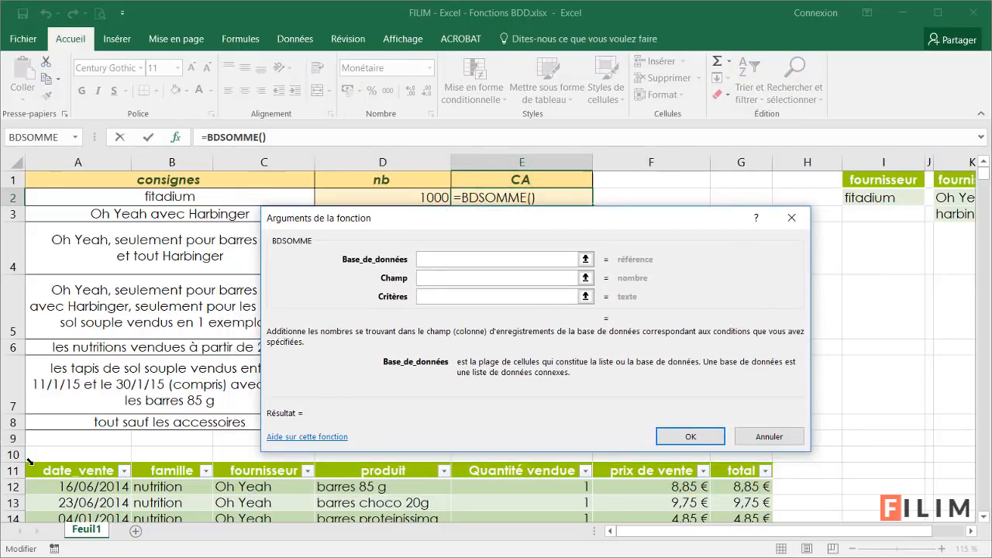
click(28, 461)
click(29, 462)
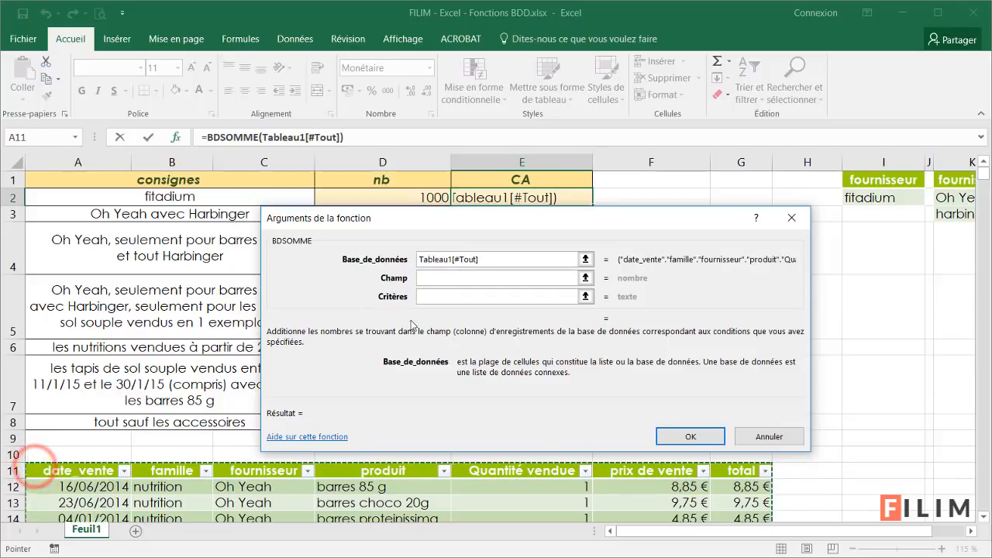
Step: Complete the fitadium CA BDSOMME with the total header as Champ and I1:I2 as Critères
click(433, 279)
click(740, 471)
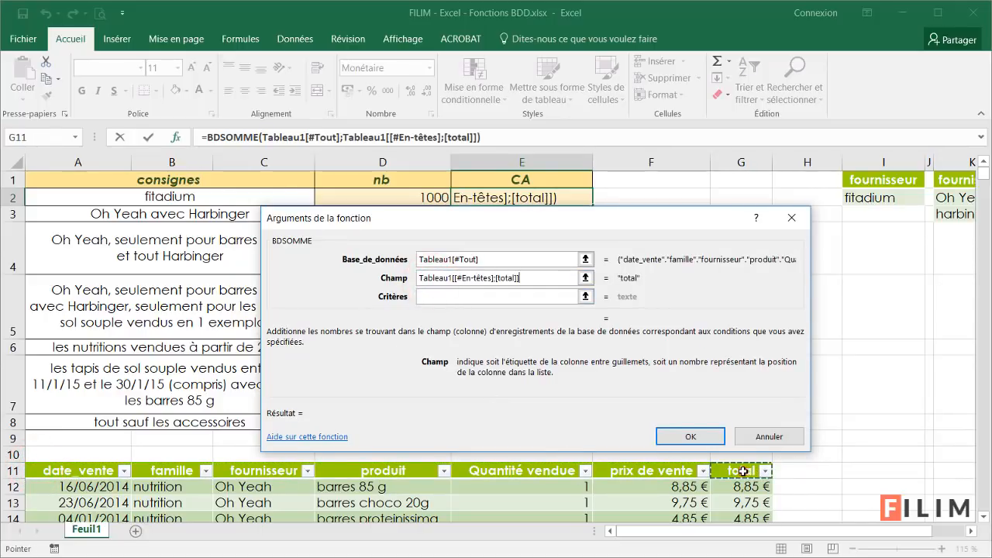
click(436, 294)
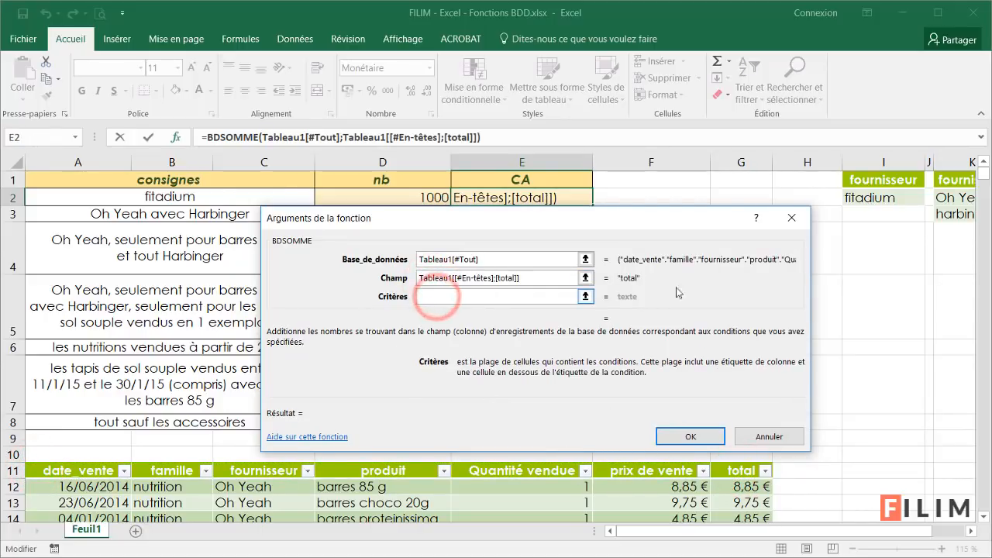
drag(875, 178, 877, 196)
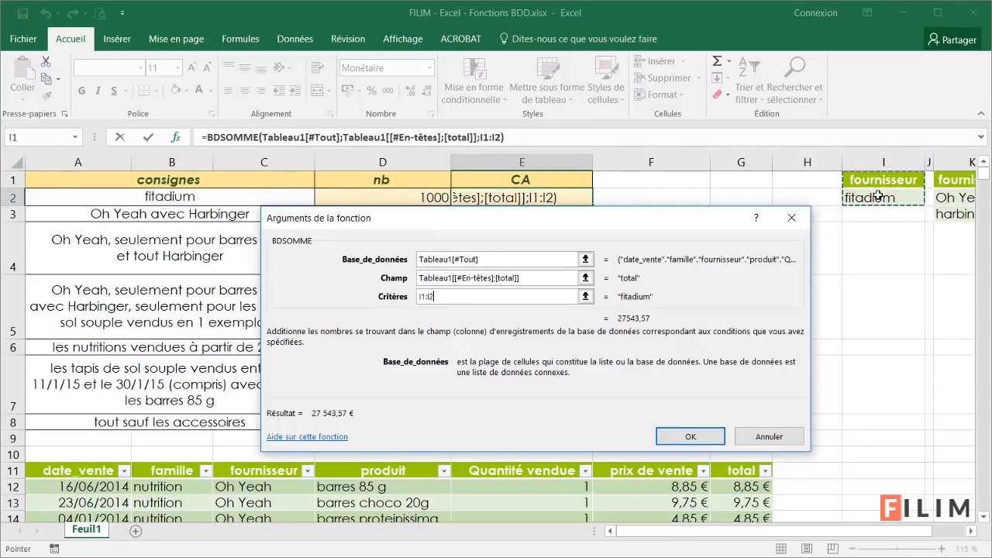
click(672, 437)
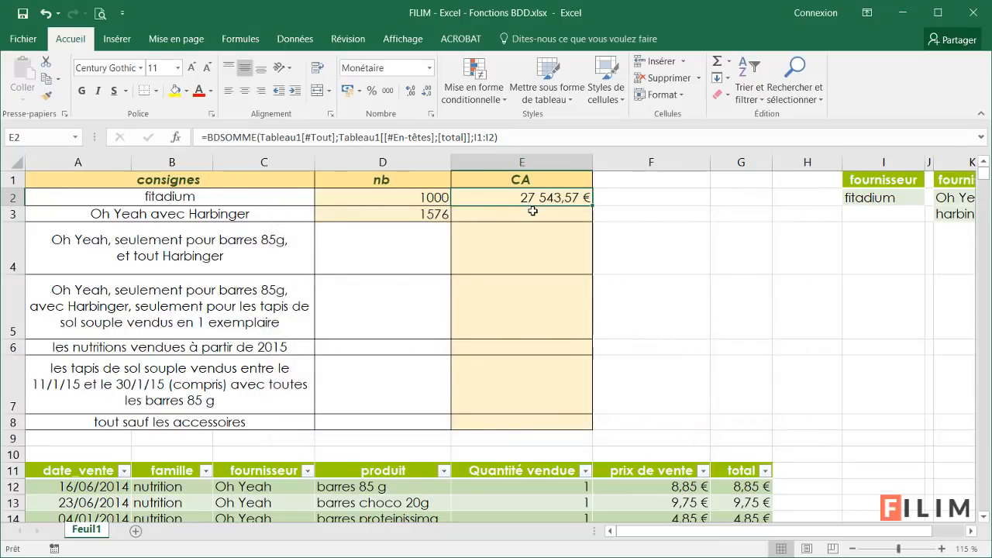
Step: Filter the sales table's fournisseur column to fitadium only and select the total column to check its sum
scroll(354, 344, down, 1)
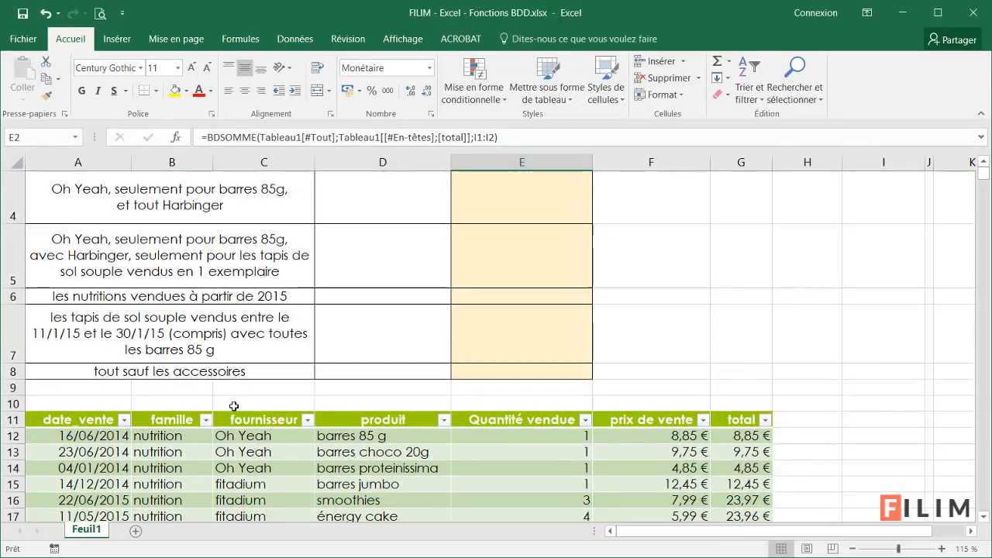
click(308, 419)
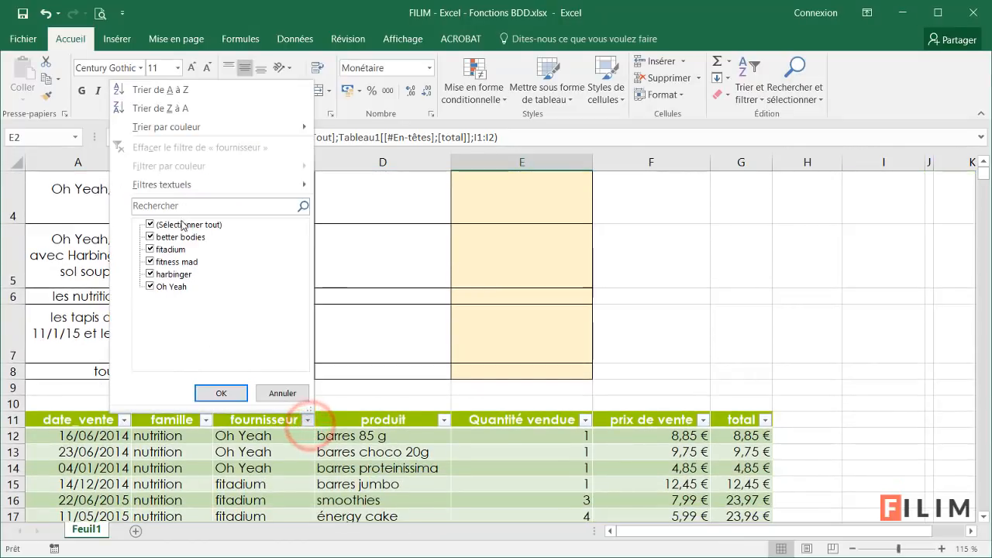
click(152, 224)
click(158, 249)
click(219, 393)
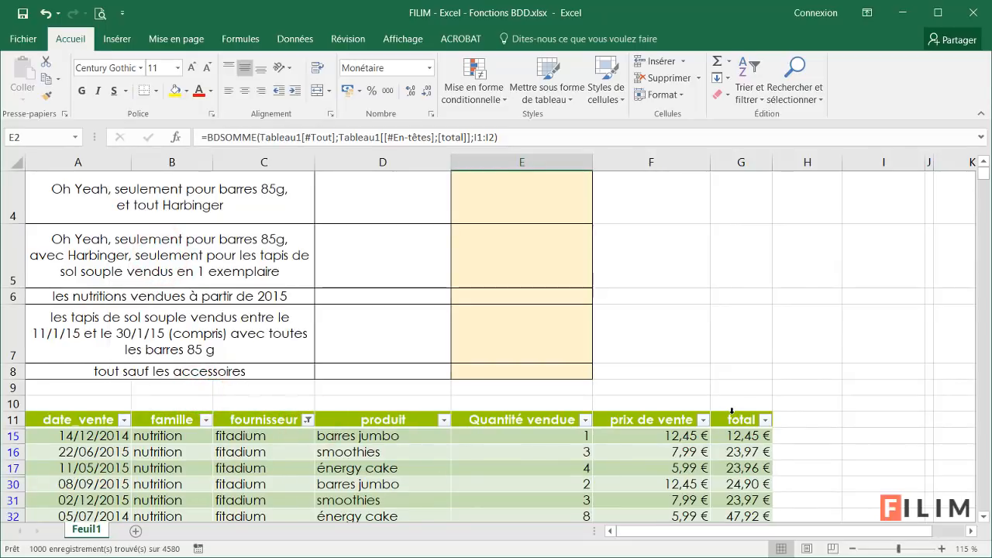
click(731, 412)
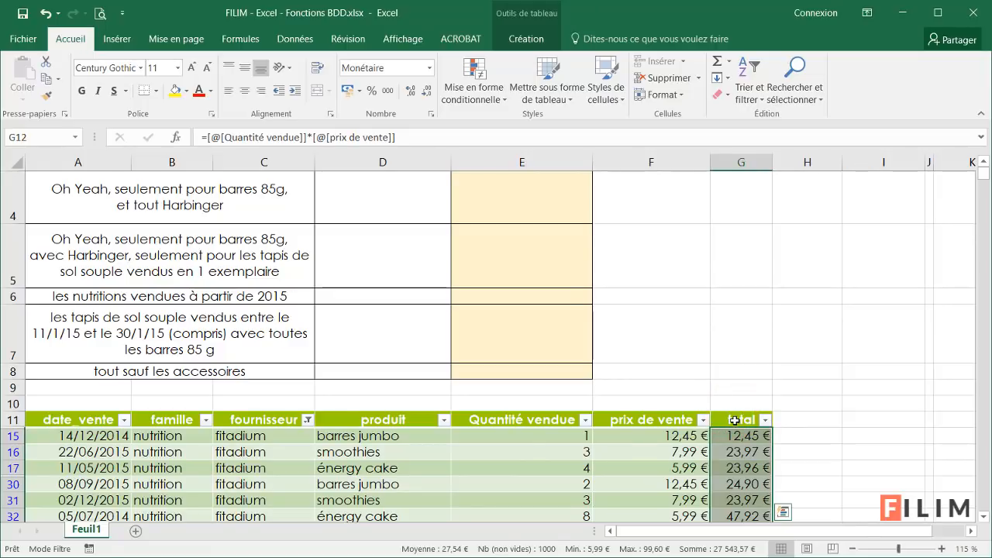
click(716, 552)
scroll(631, 285, up, 1)
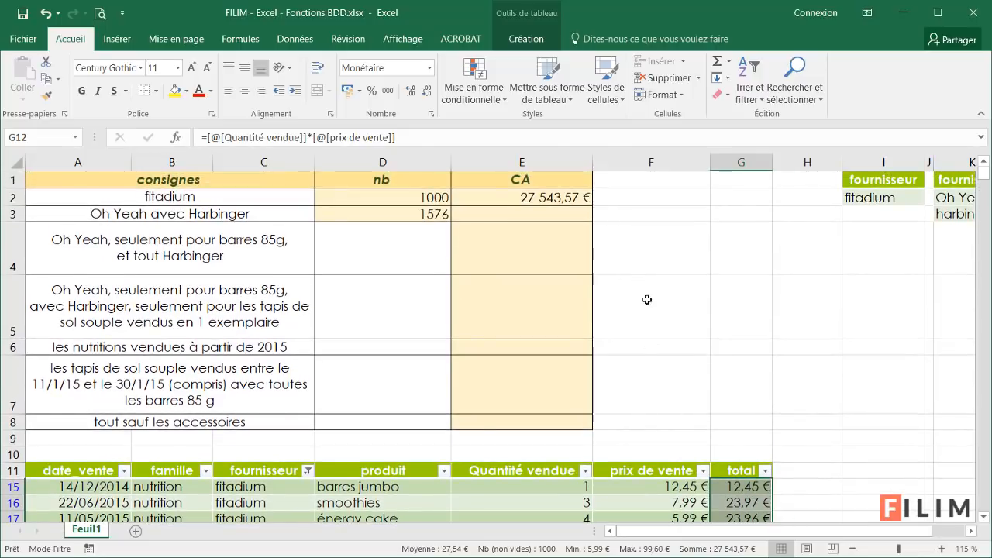
click(631, 244)
Step: Insert BDSOMME into E3, the CA cell for Oh Yeah avec Harbinger, with the whole sales table including headers as Base_de_données
click(535, 218)
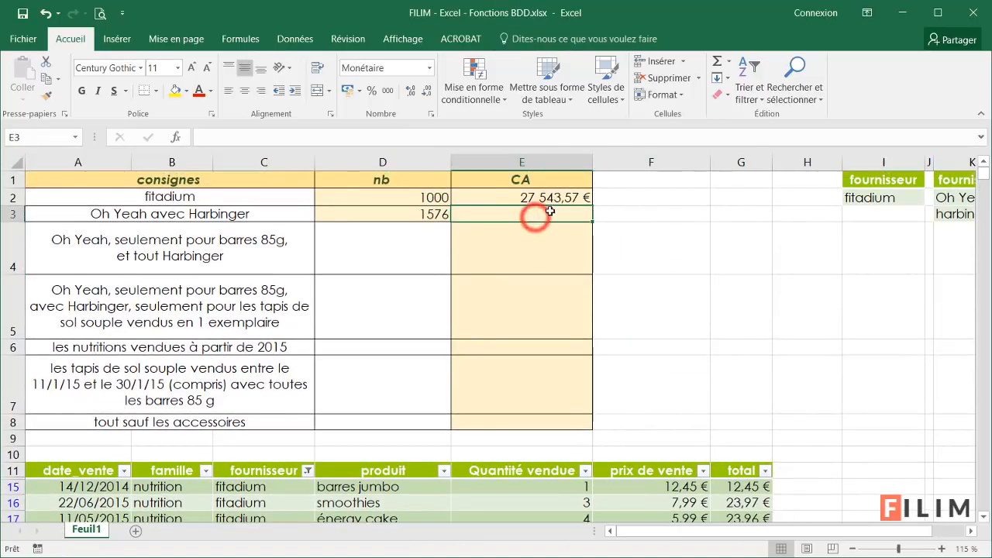
click(176, 137)
click(463, 332)
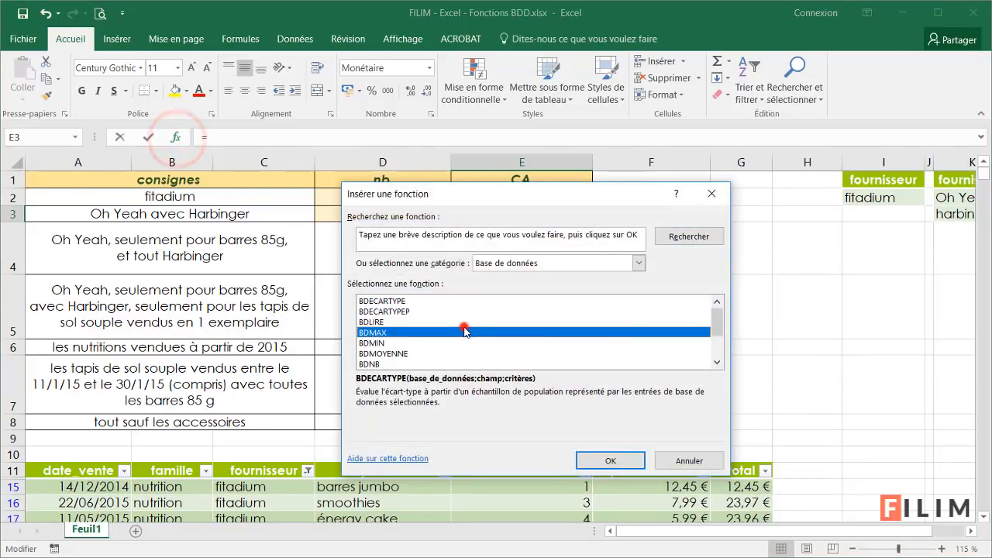
scroll(431, 342, down, 1)
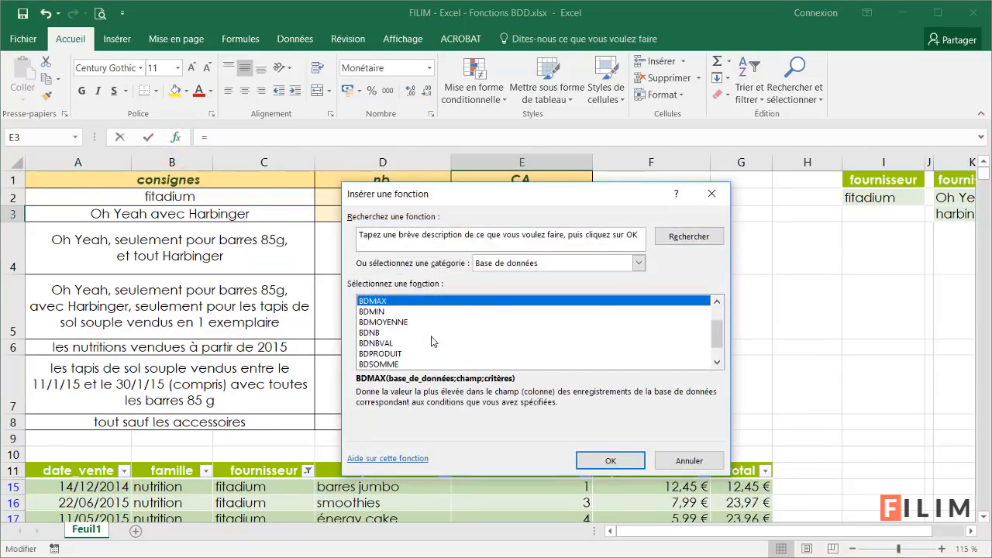
double_click(418, 364)
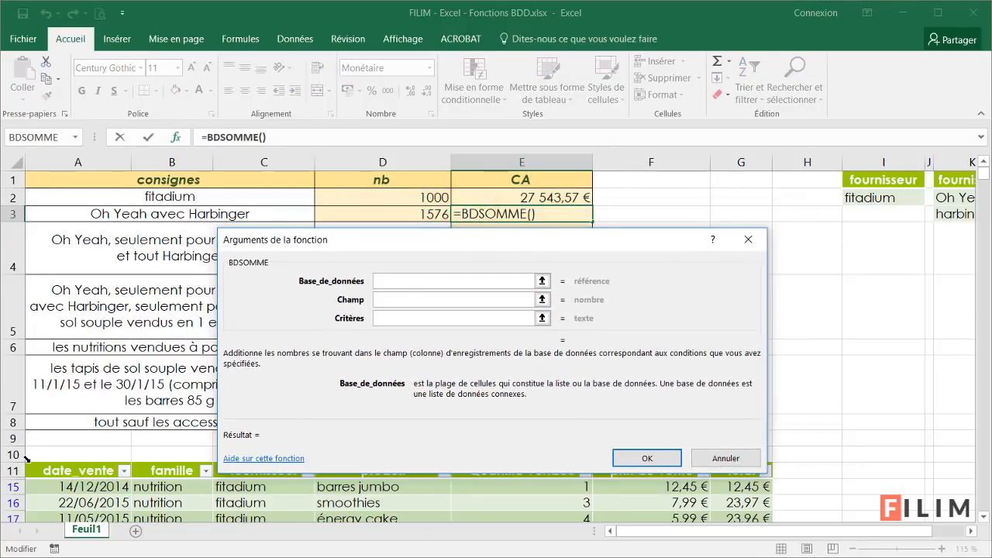
click(27, 461)
click(28, 463)
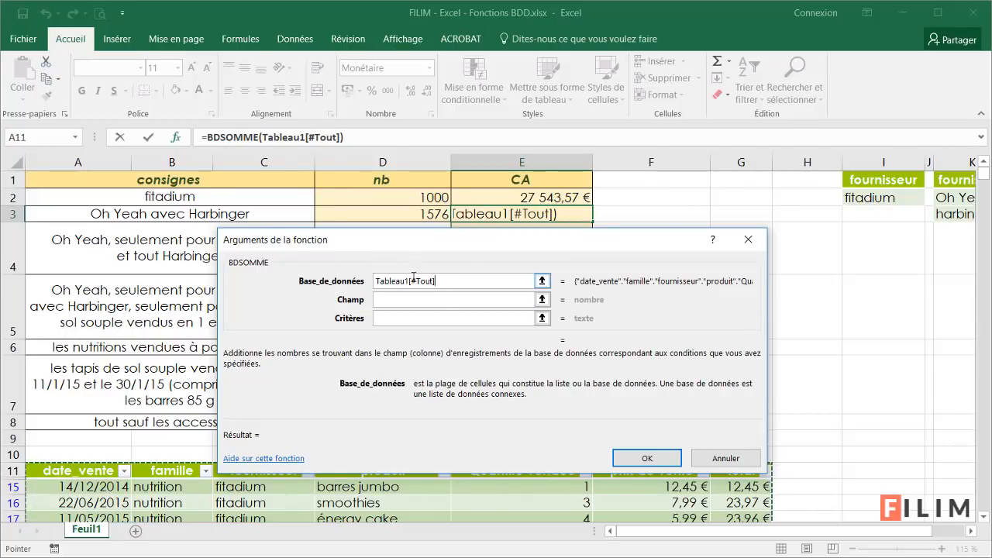
Step: Complete the BDSOMME in E3 with the total header as Champ and K1:K3 as Critères
click(397, 299)
drag(525, 240, 525, 215)
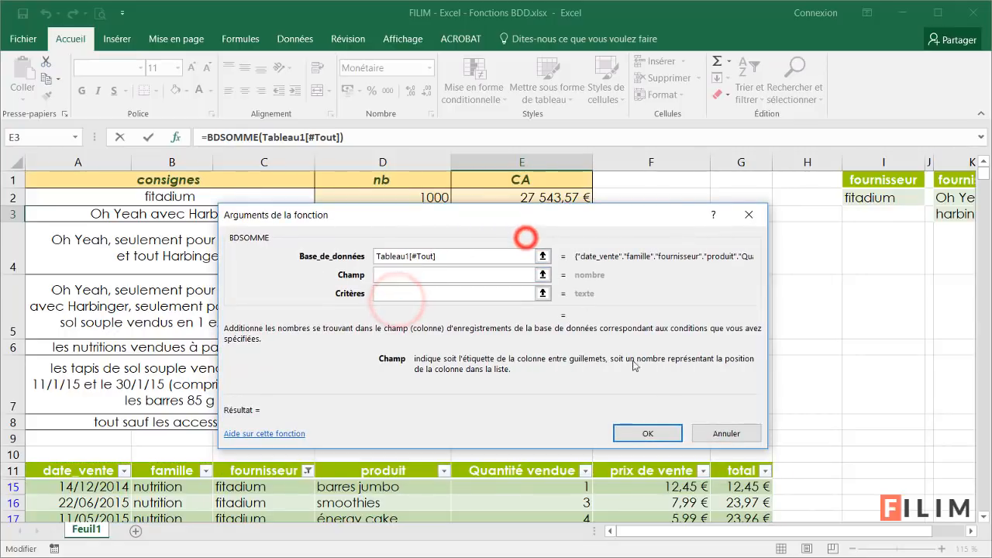
click(726, 465)
click(408, 293)
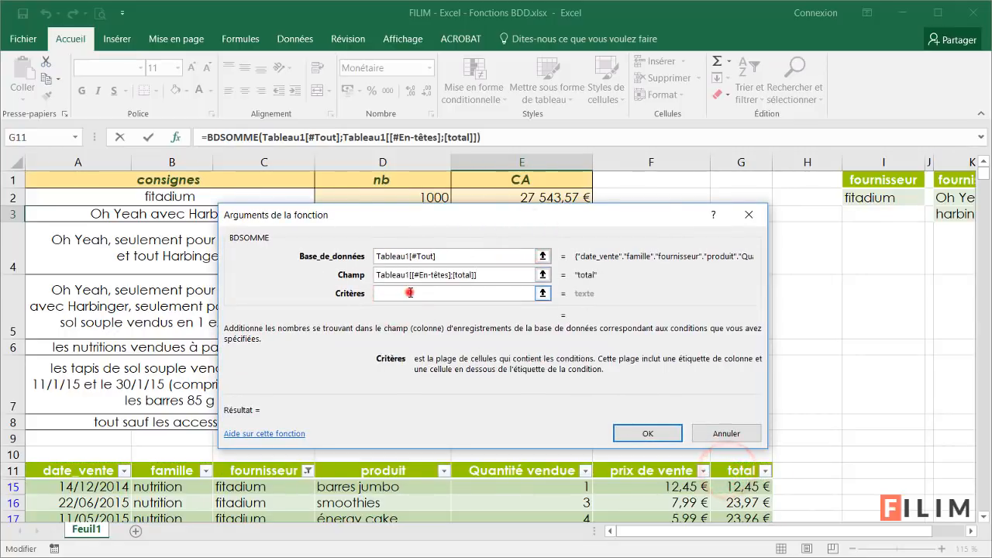
drag(947, 180, 950, 217)
click(968, 532)
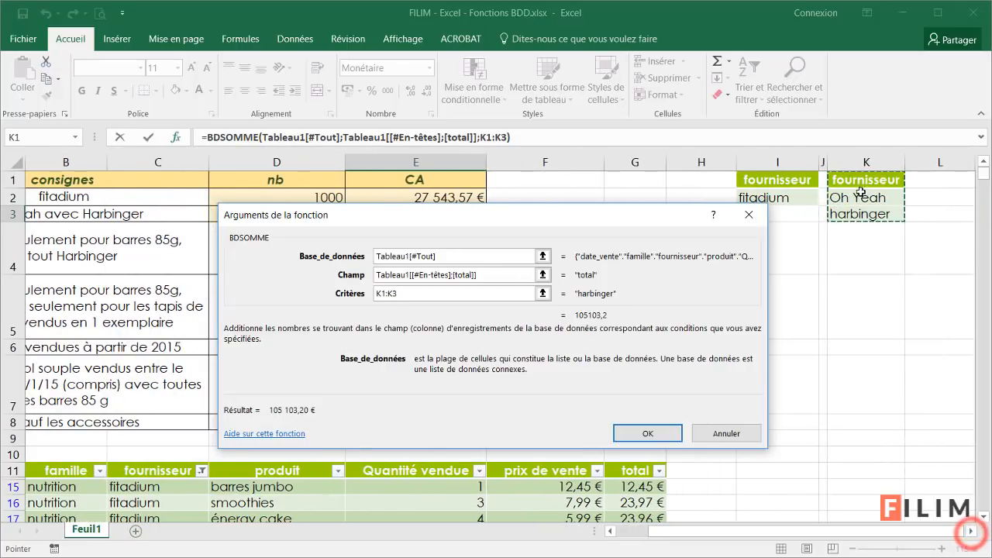
click(648, 433)
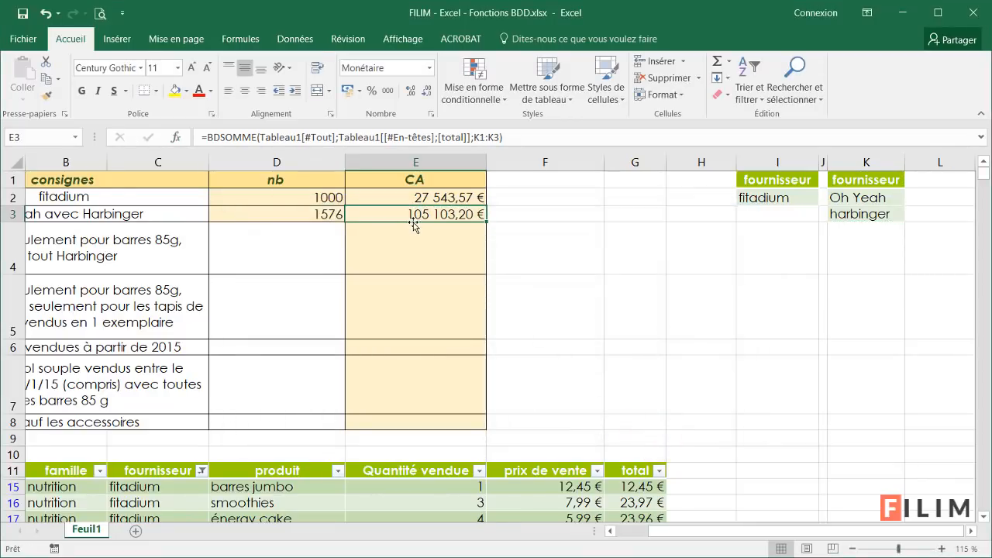
Step: Change the sales table's fournisseur filter from fitadium to harbinger and Oh Yeah only
drag(810, 535, 781, 535)
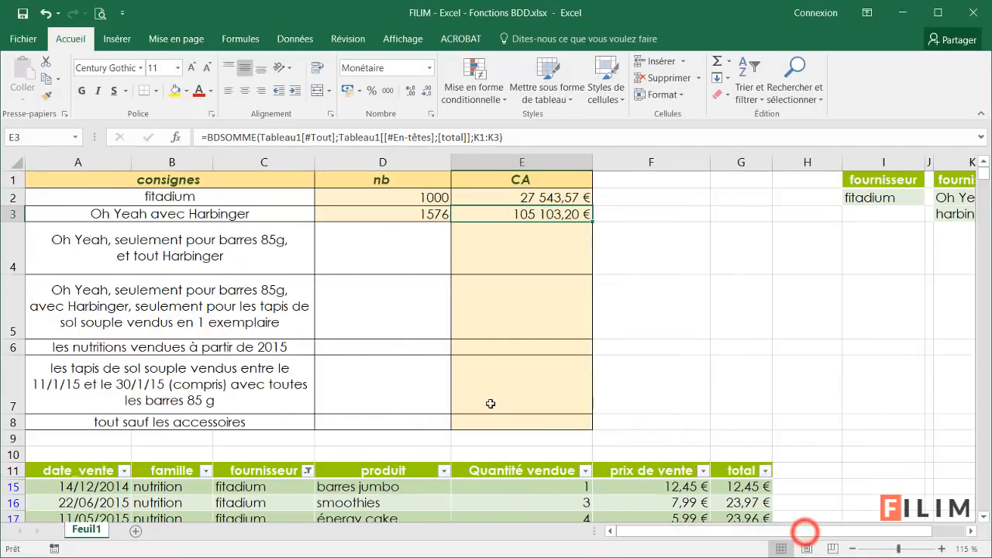
scroll(650, 486, down, 2)
click(286, 367)
click(307, 286)
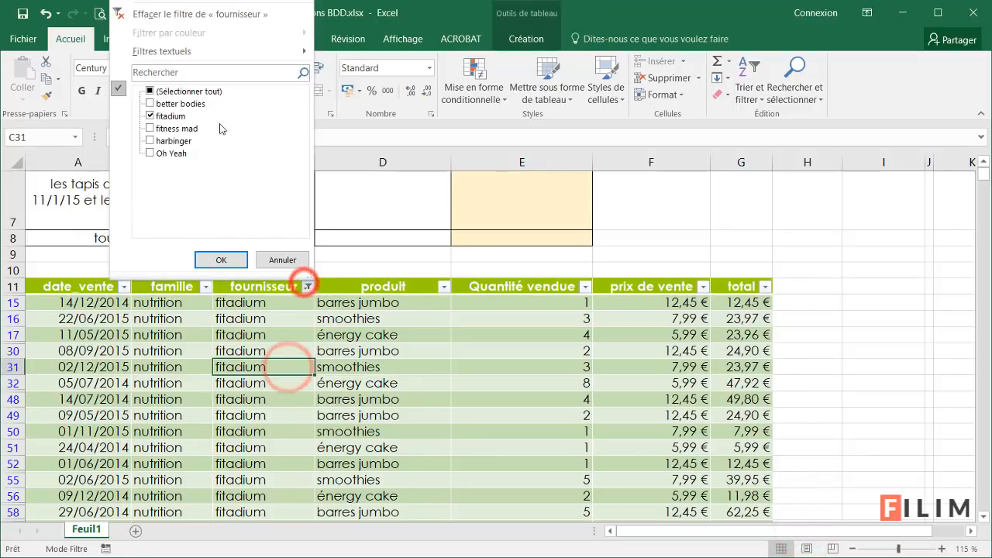
click(162, 115)
click(149, 115)
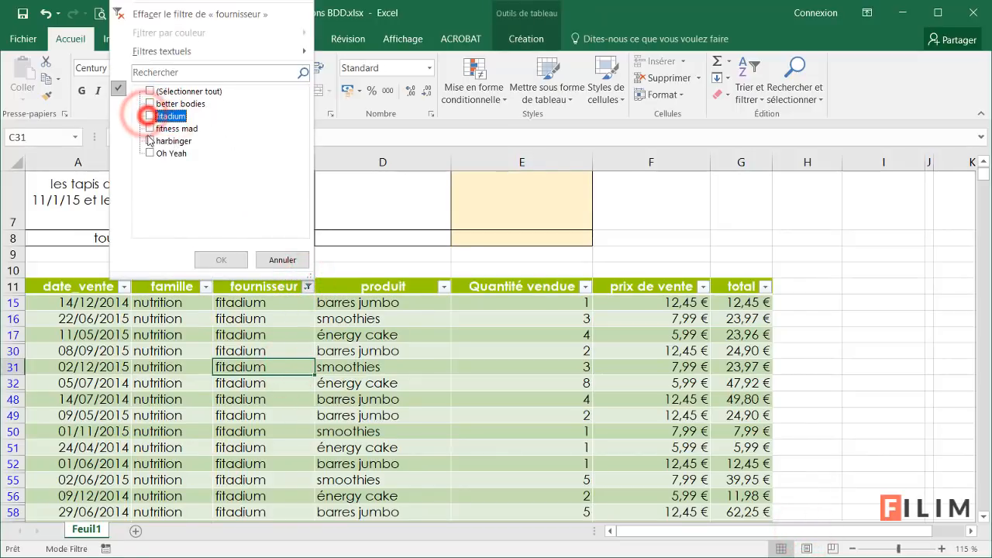
click(149, 140)
click(149, 153)
click(221, 260)
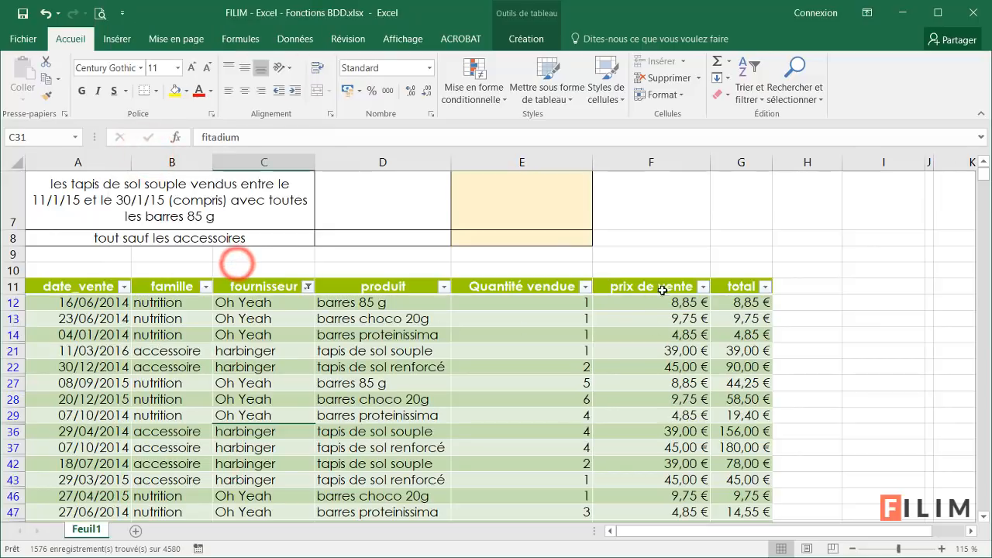
Step: Select the filtered sales table's total column to check its sum against the CA result in E3
click(721, 281)
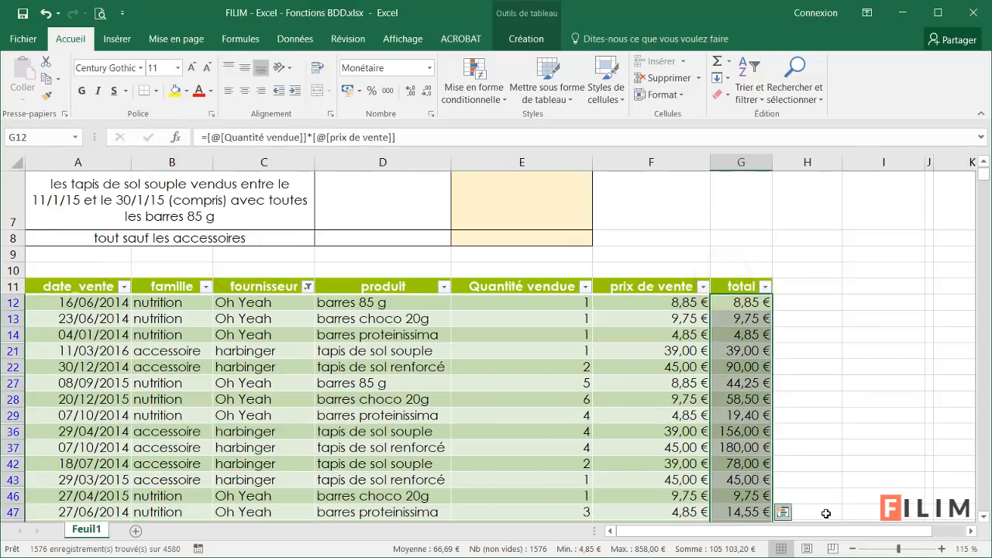
scroll(829, 455, up, 2)
click(682, 249)
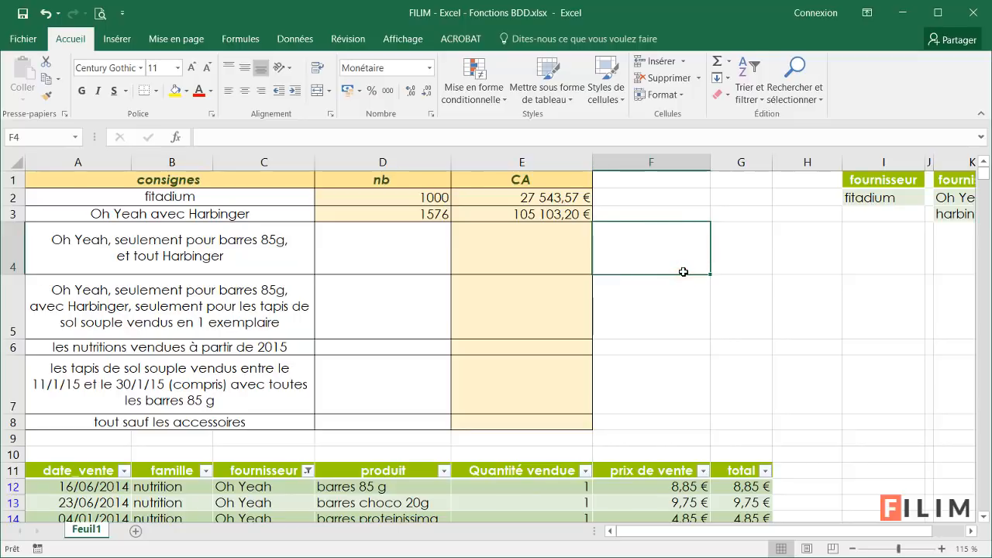
Step: Examine the nb and CA formulas of the first two criteria and their fournisseur criteria ranges in columns I and K
drag(396, 197, 465, 196)
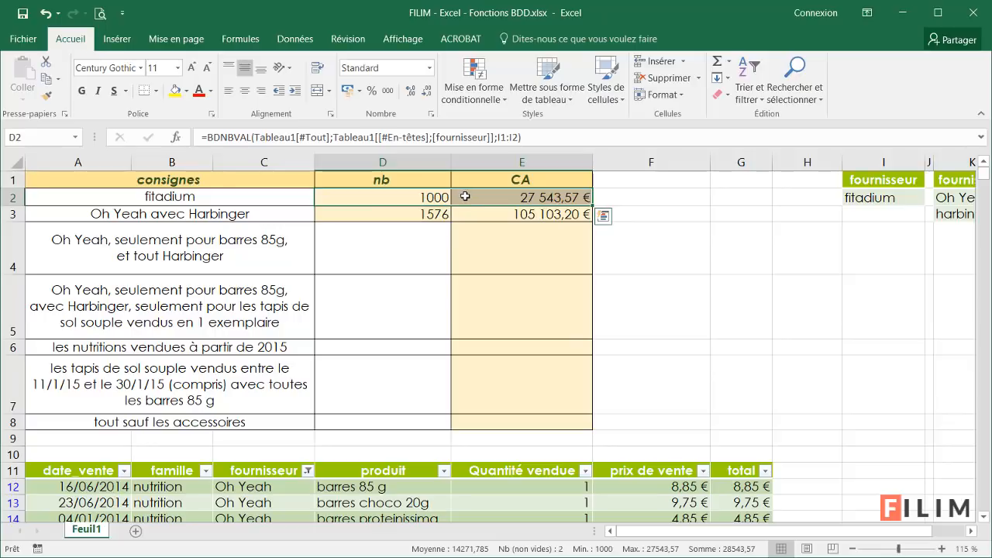
click(408, 201)
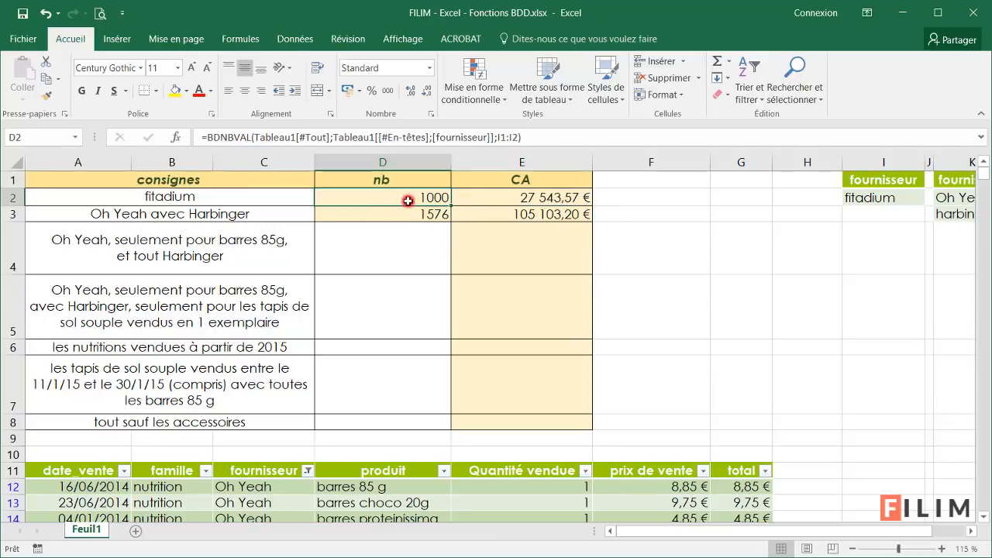
click(486, 202)
click(481, 213)
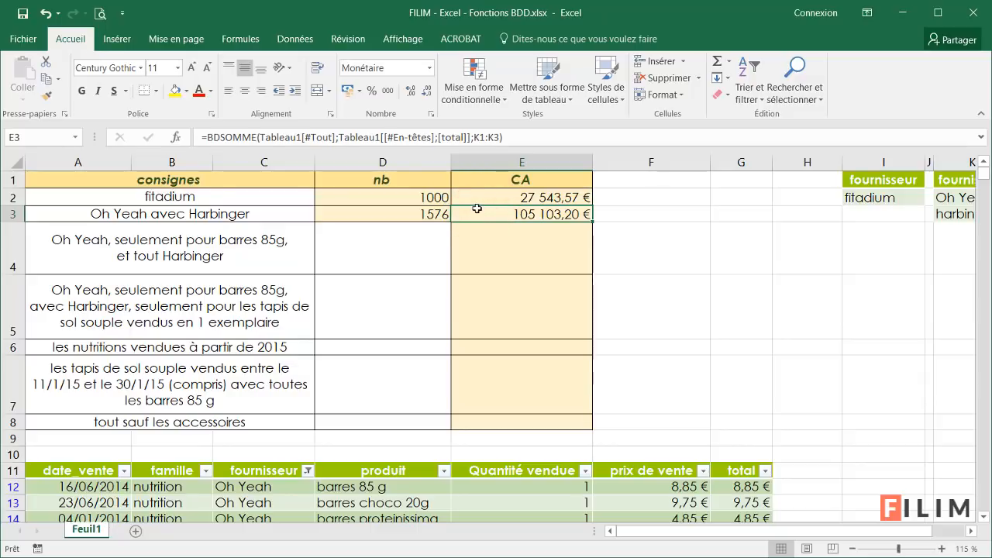
drag(753, 531, 786, 533)
click(778, 180)
drag(778, 180, 857, 217)
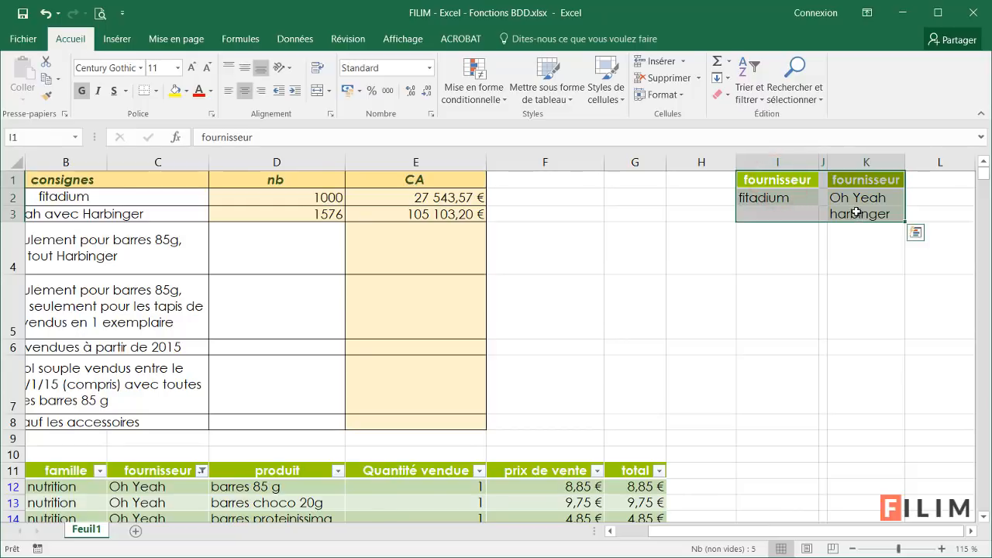
click(856, 213)
click(844, 176)
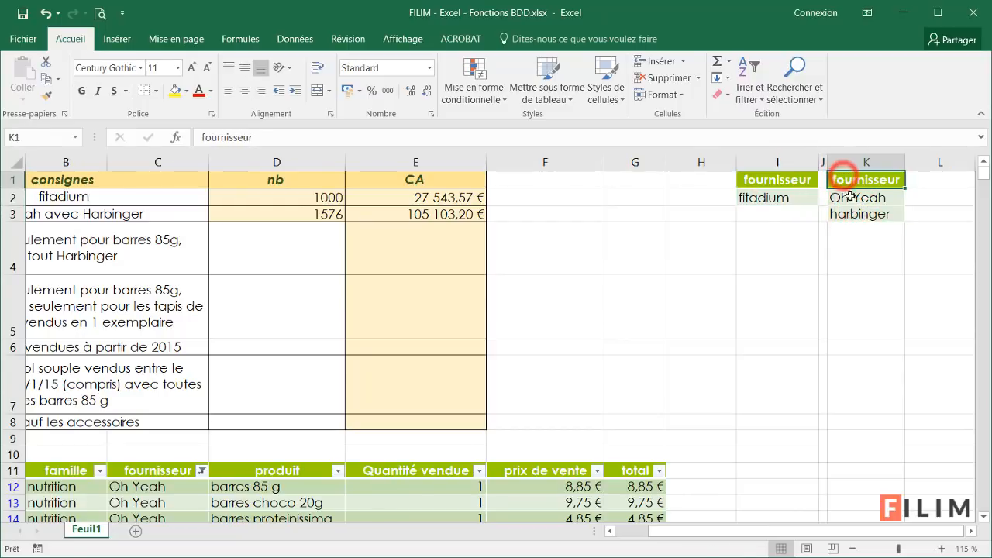
drag(850, 196, 850, 214)
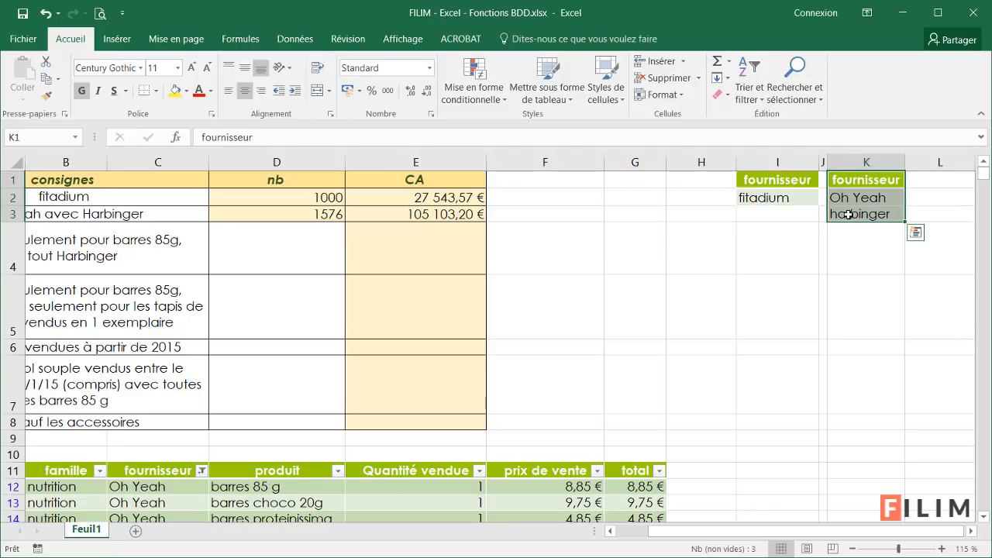
click(970, 531)
click(970, 531)
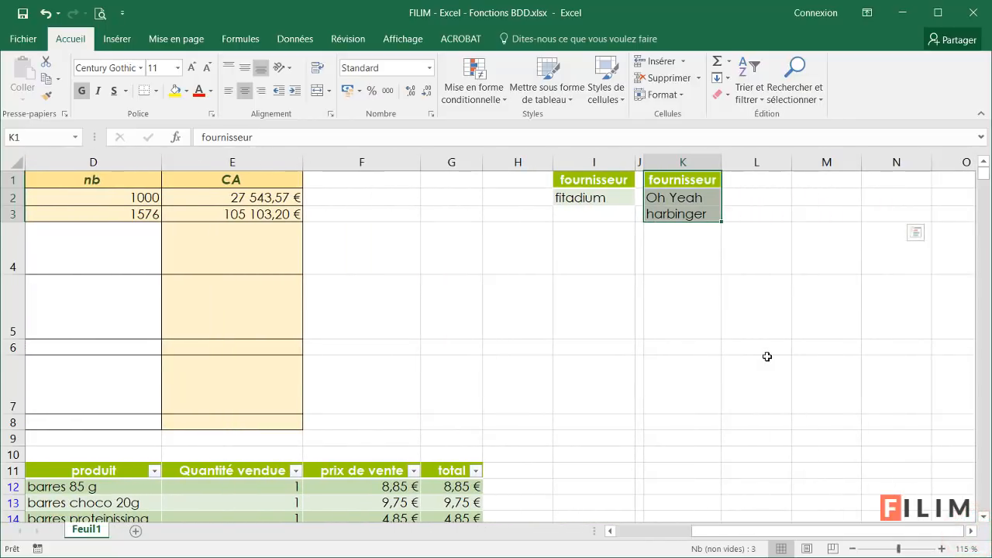
drag(758, 531, 681, 532)
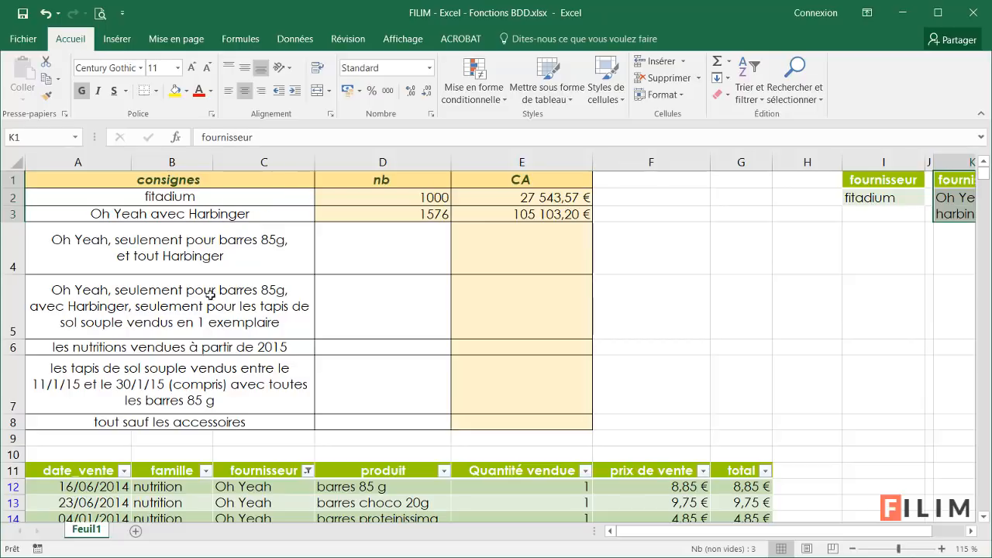
click(675, 361)
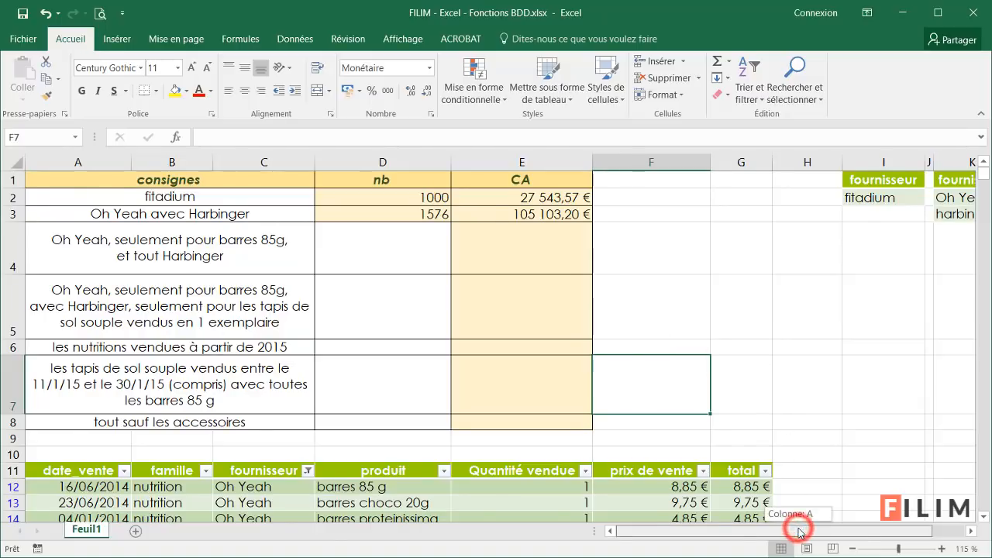
Step: Copy the Oh Yeah and harbinger fournisseur criteria from K1:K3 to M1 and narrow the spacer column L
drag(798, 530, 829, 530)
click(970, 532)
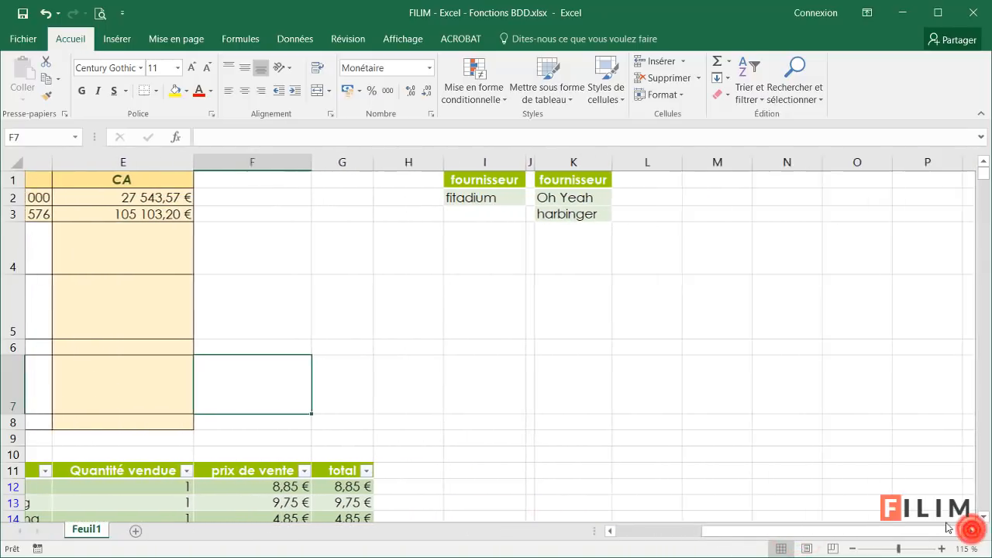
drag(554, 181, 558, 210)
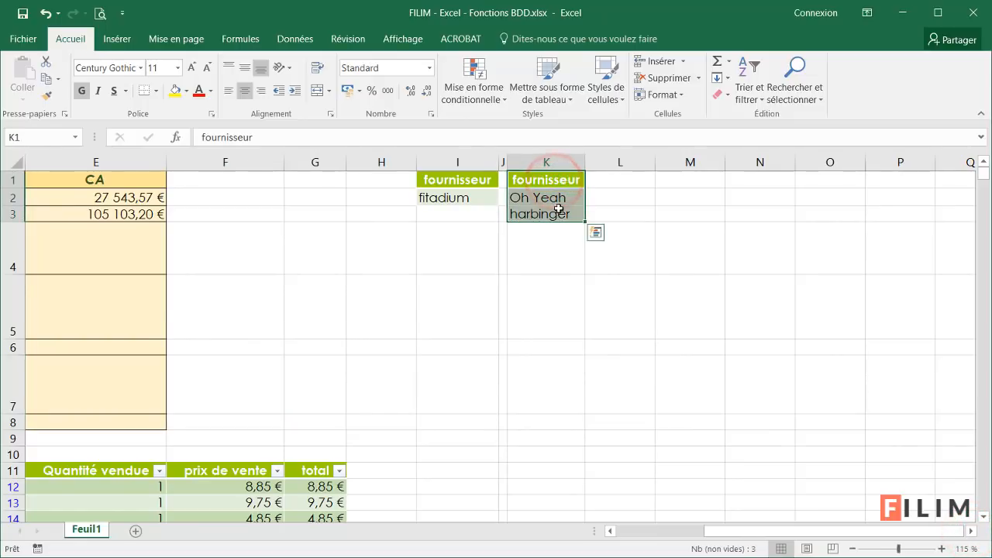
key(ctrl+c)
click(659, 177)
key(ctrl+v)
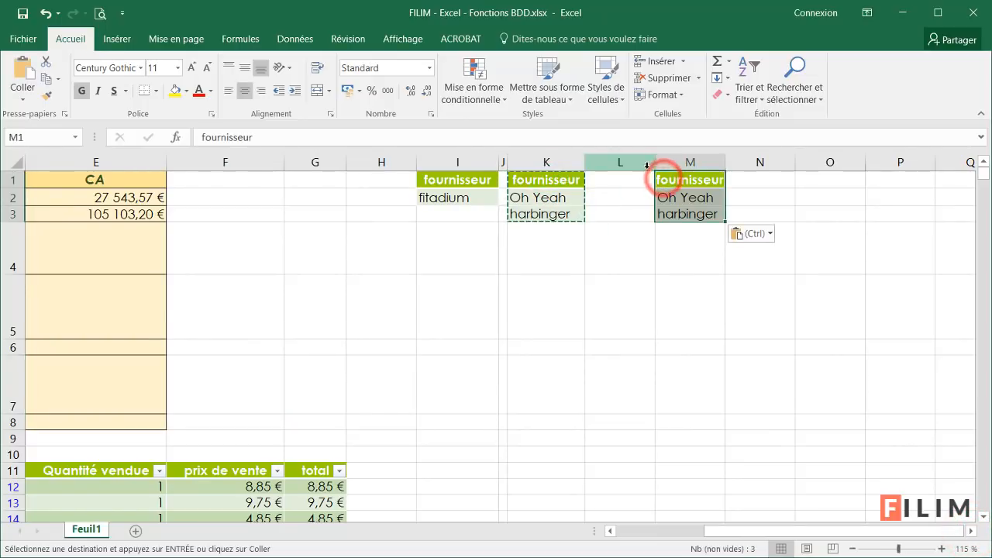
drag(653, 161, 600, 162)
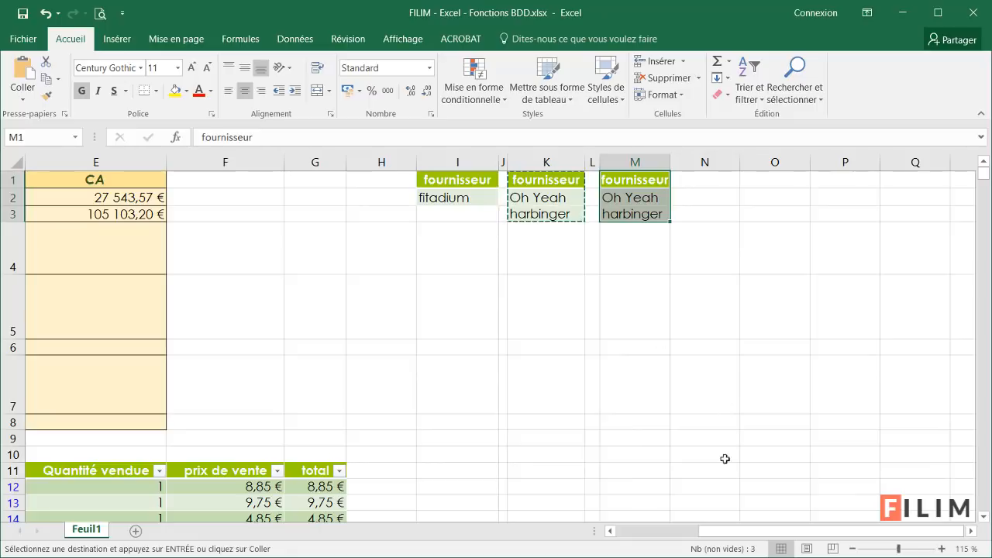
drag(732, 533, 732, 534)
click(649, 179)
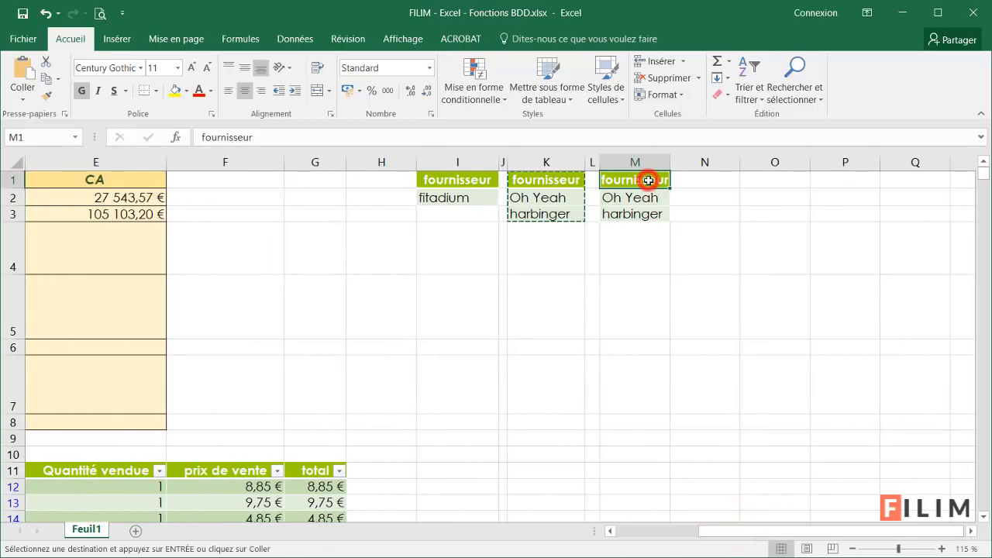
key(Escape)
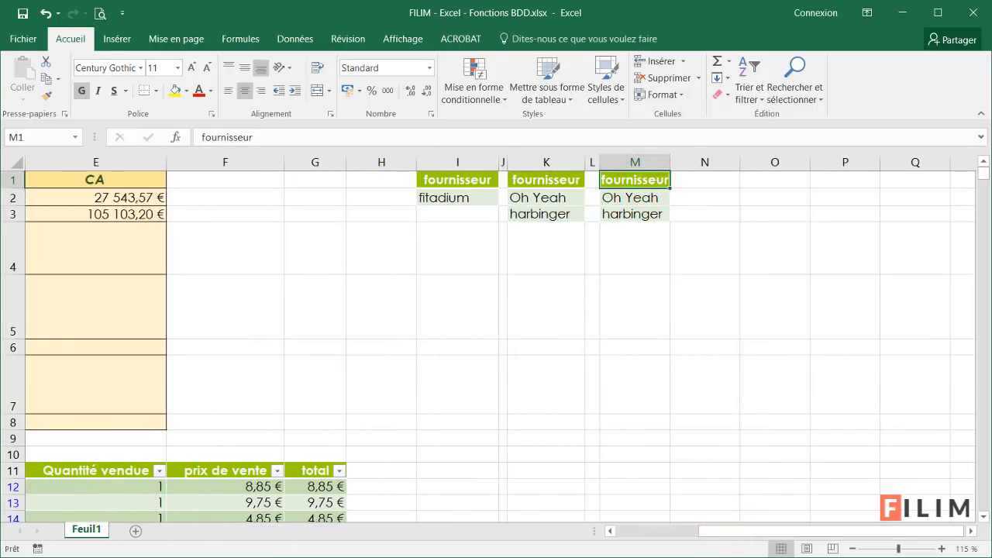
Step: Copy the sales table's produit header with barres 85 g to N1:N2 and widen columns M and N to fit
drag(775, 533, 692, 533)
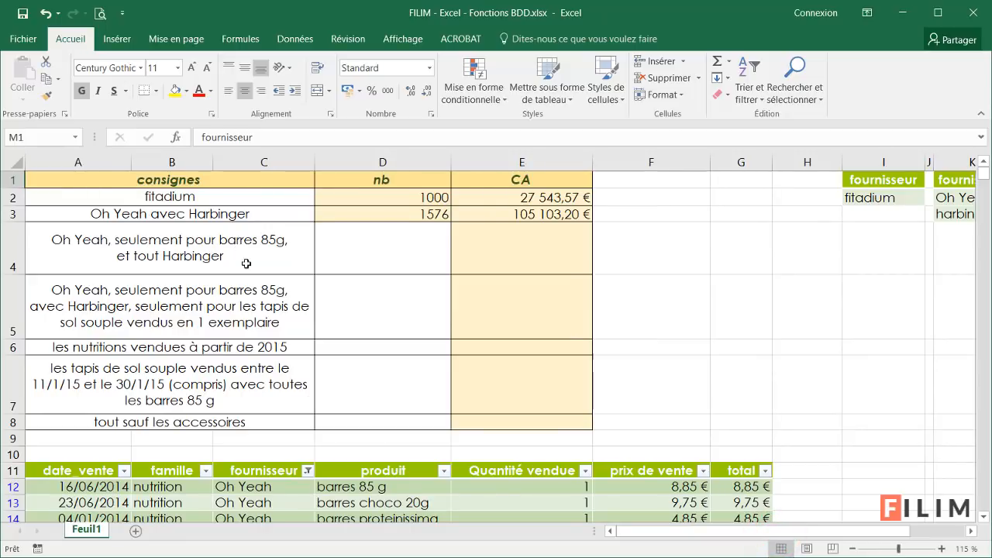
click(382, 470)
scroll(395, 403, down, 2)
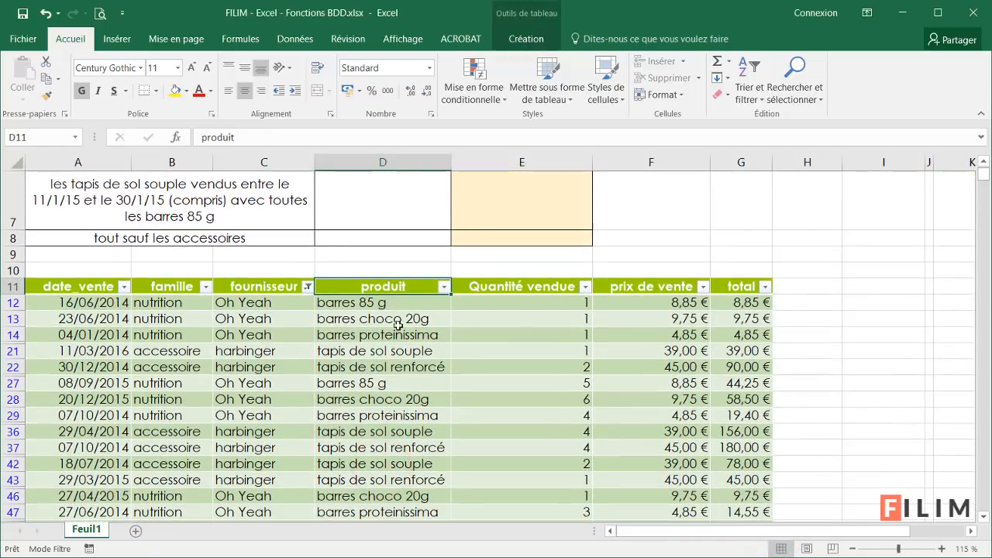
drag(414, 289, 411, 298)
key(ctrl+c)
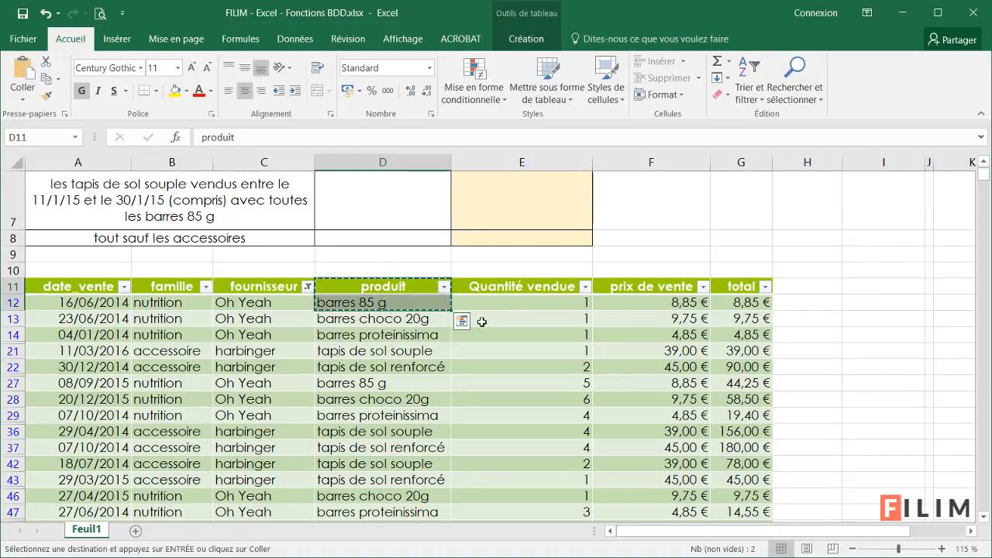
drag(677, 532, 736, 530)
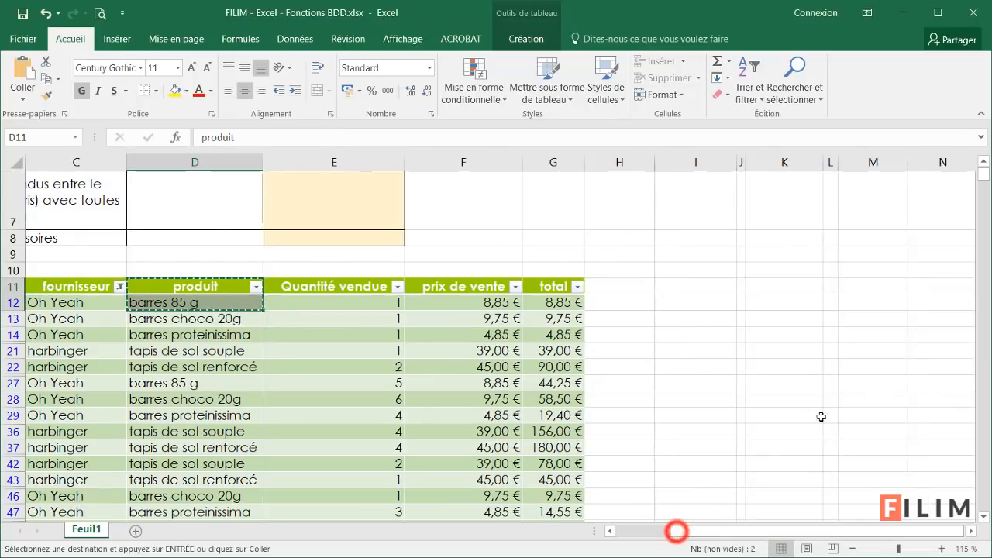
scroll(825, 410, up, 2)
click(935, 184)
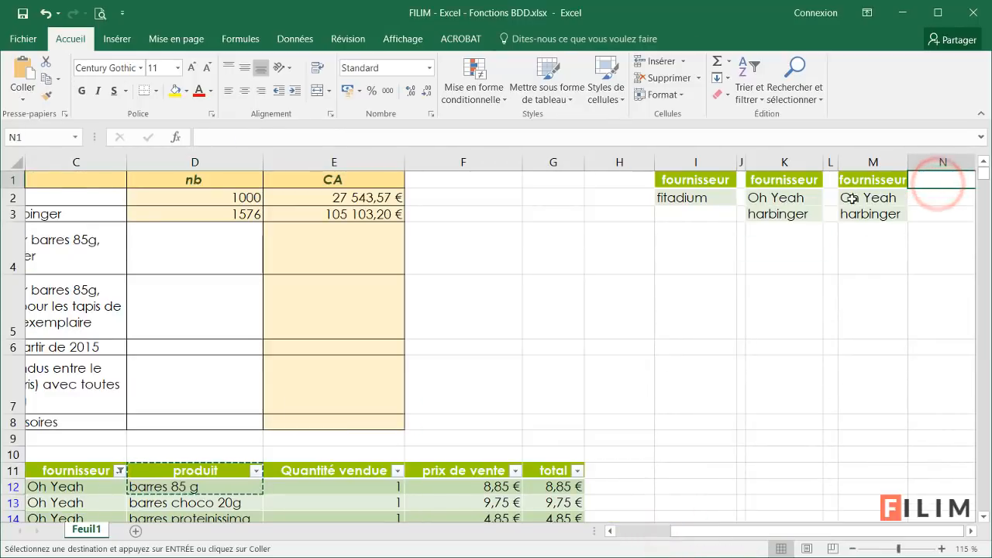
key(ctrl+v)
drag(483, 167, 504, 167)
click(454, 249)
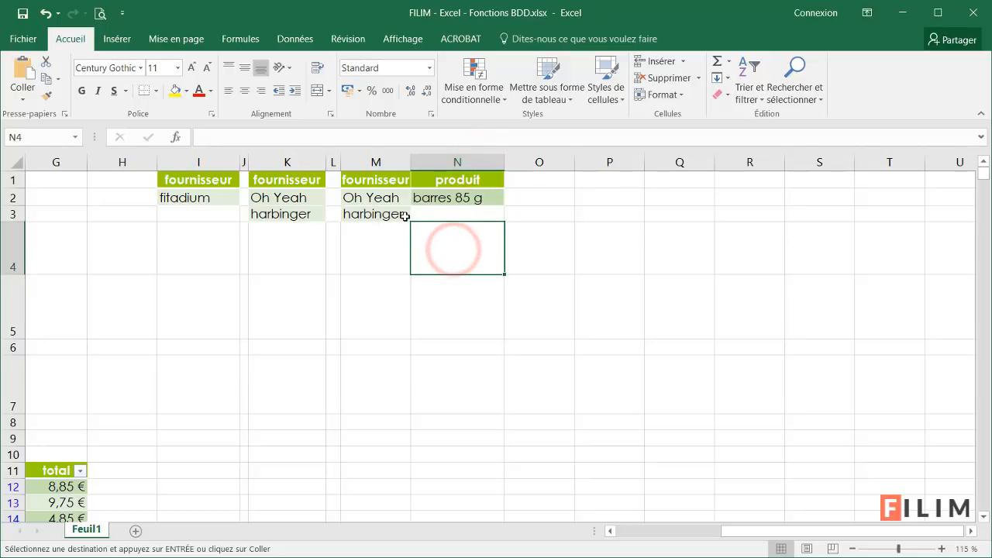
drag(413, 162, 430, 216)
Step: Examine the criteria range M1:N3 row by row, comparing the Oh Yeah and harbinger rows with their produit cells
ctrl+scroll(460, 317, up, 2)
ctrl+scroll(489, 328, up, 2)
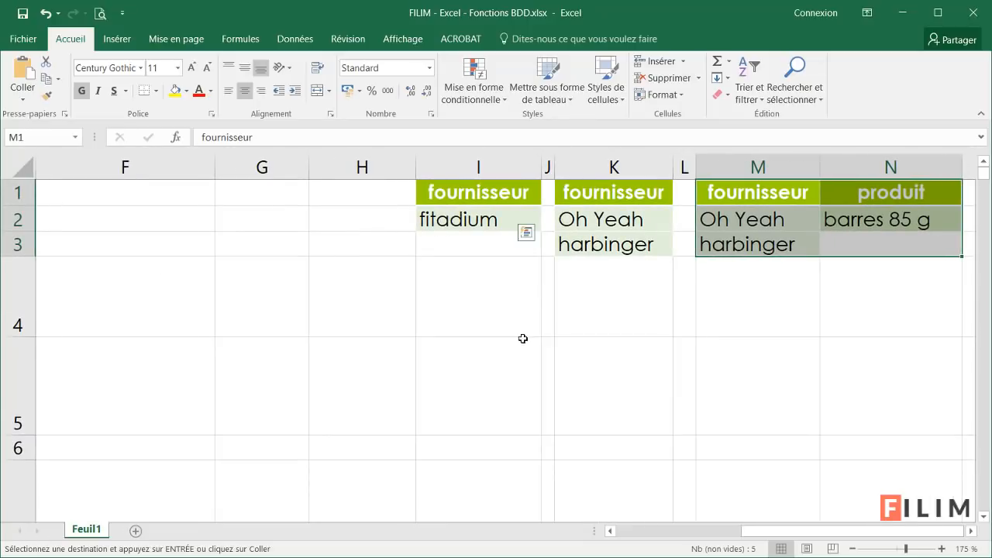
click(970, 531)
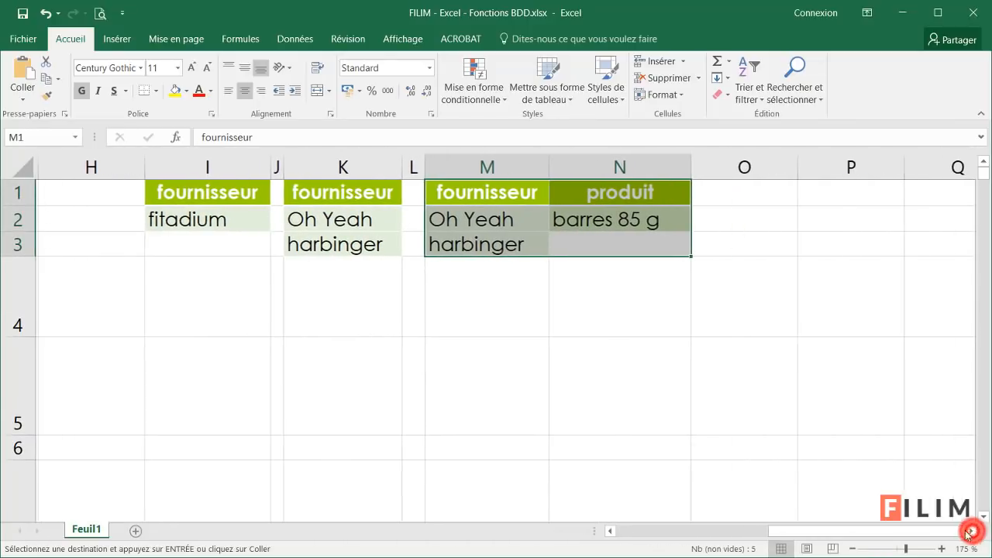
drag(527, 192, 578, 249)
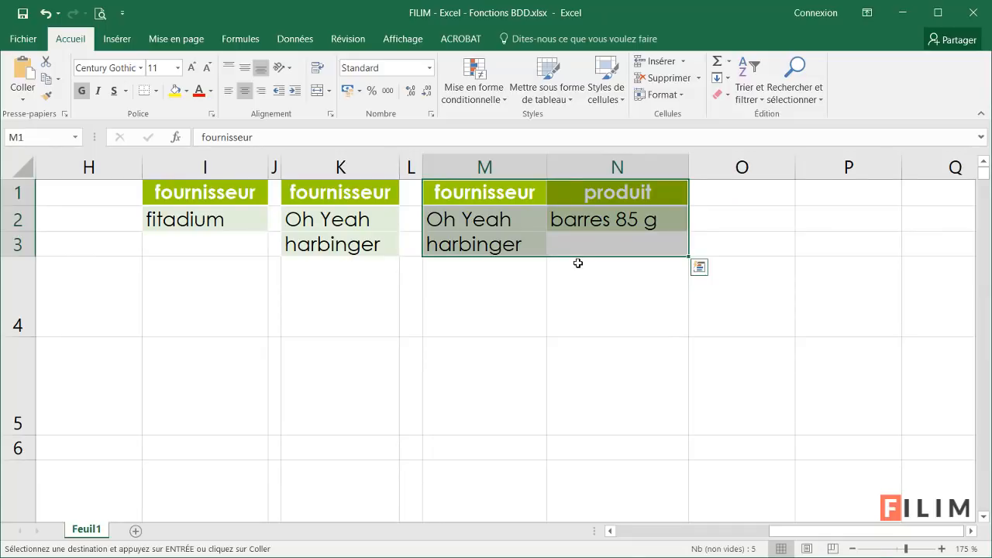
click(504, 219)
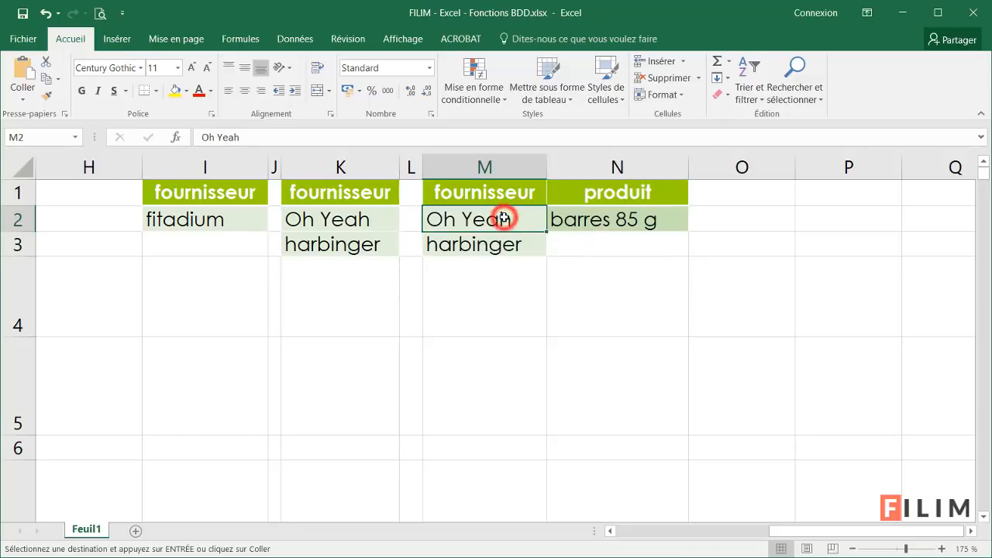
click(585, 218)
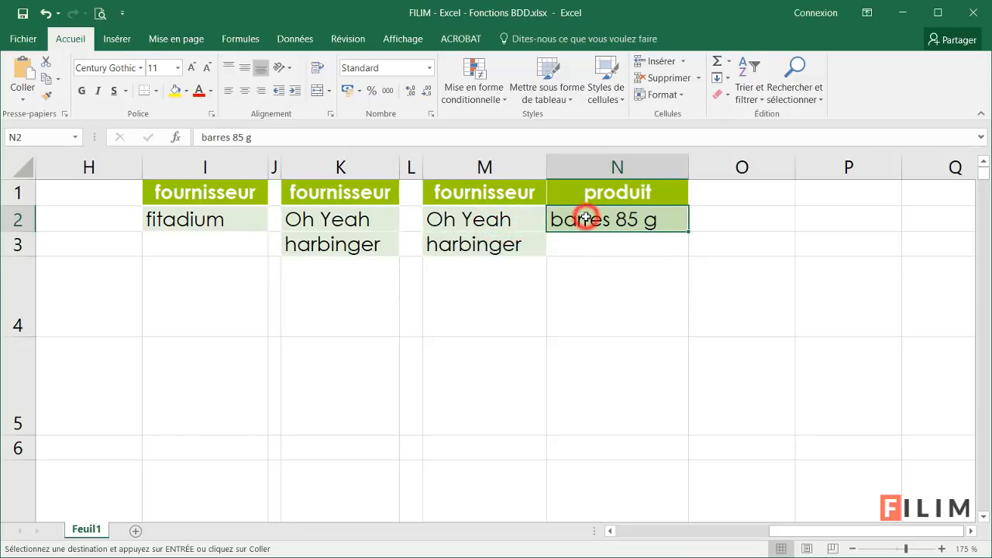
click(513, 217)
click(582, 223)
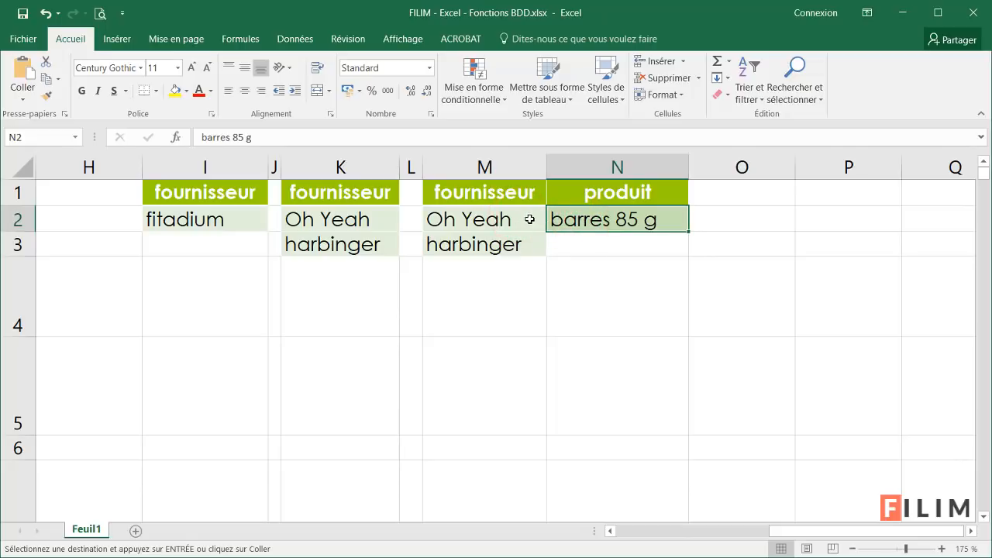
drag(529, 219, 565, 246)
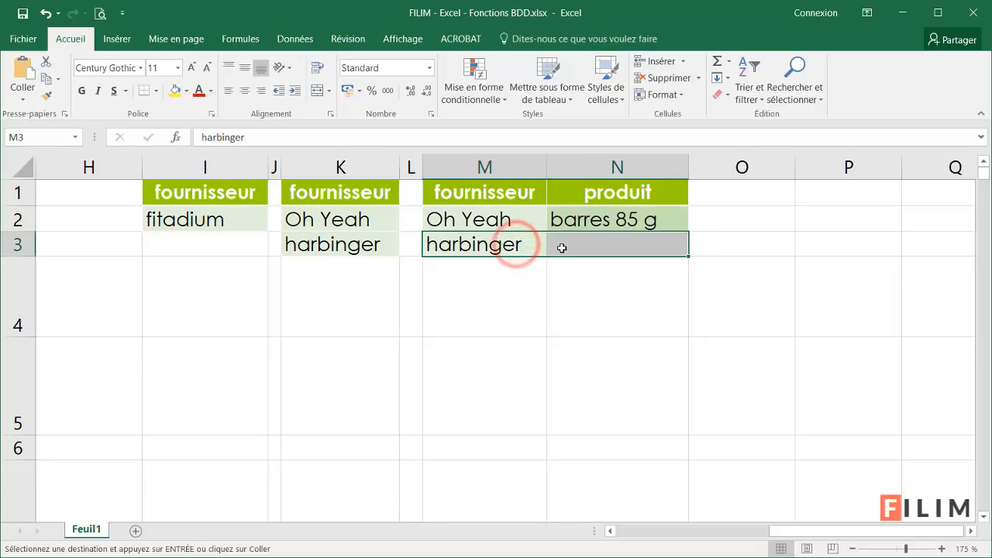
drag(523, 220, 569, 220)
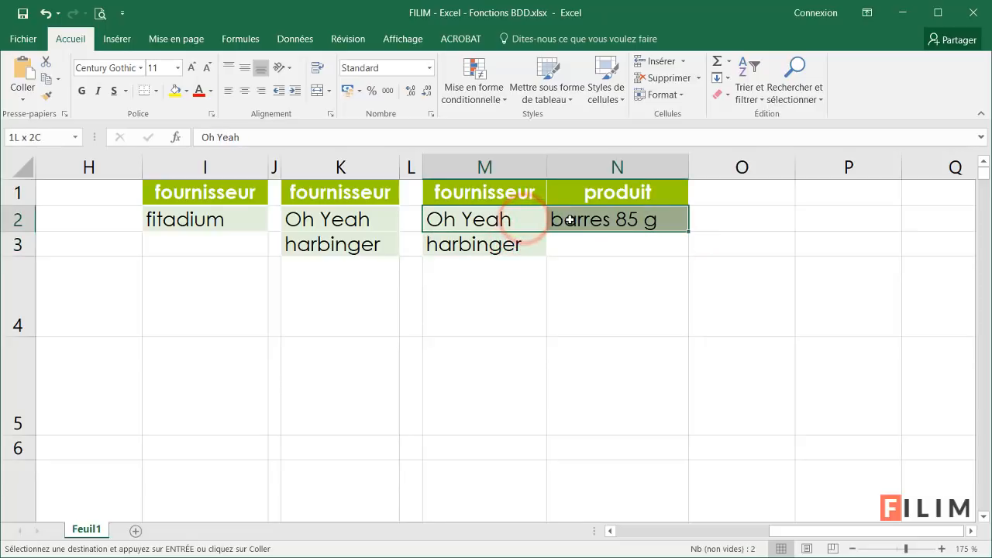
click(484, 247)
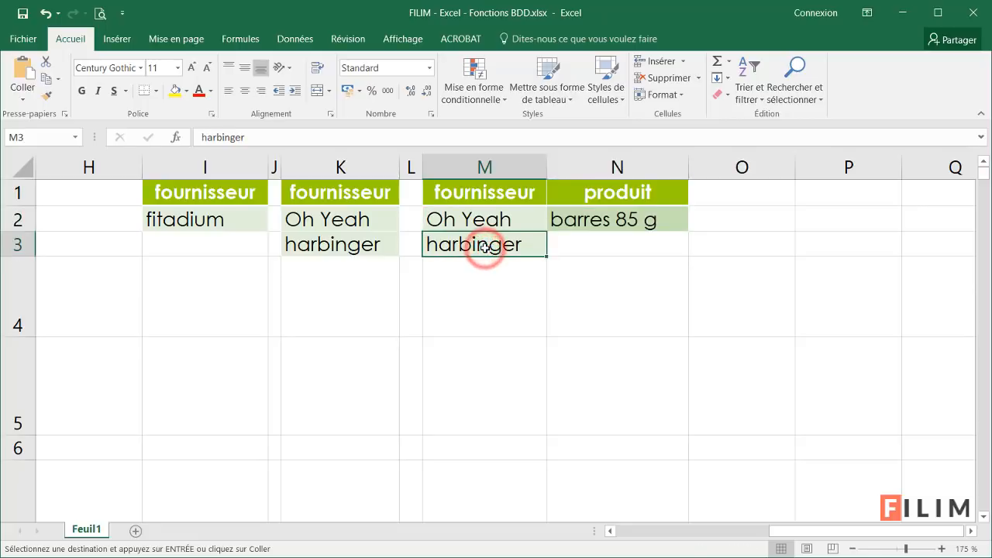
click(567, 247)
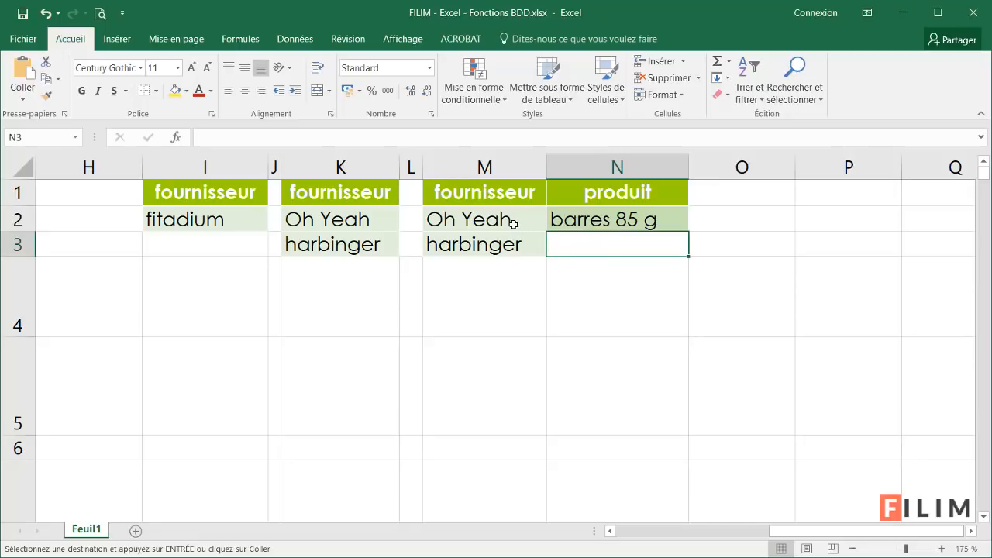
drag(517, 222, 564, 223)
drag(514, 246, 567, 246)
drag(519, 221, 560, 223)
drag(515, 245, 566, 241)
click(461, 220)
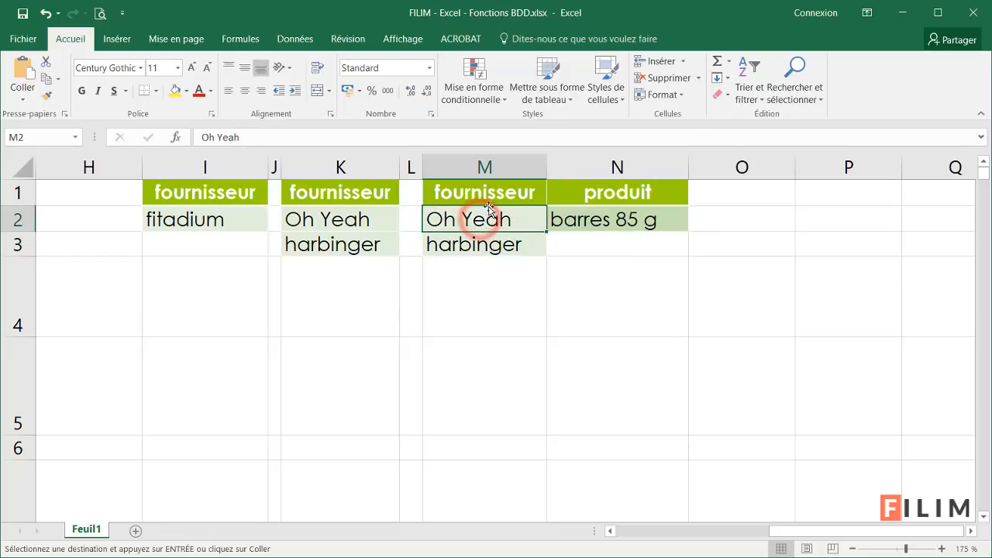
click(576, 221)
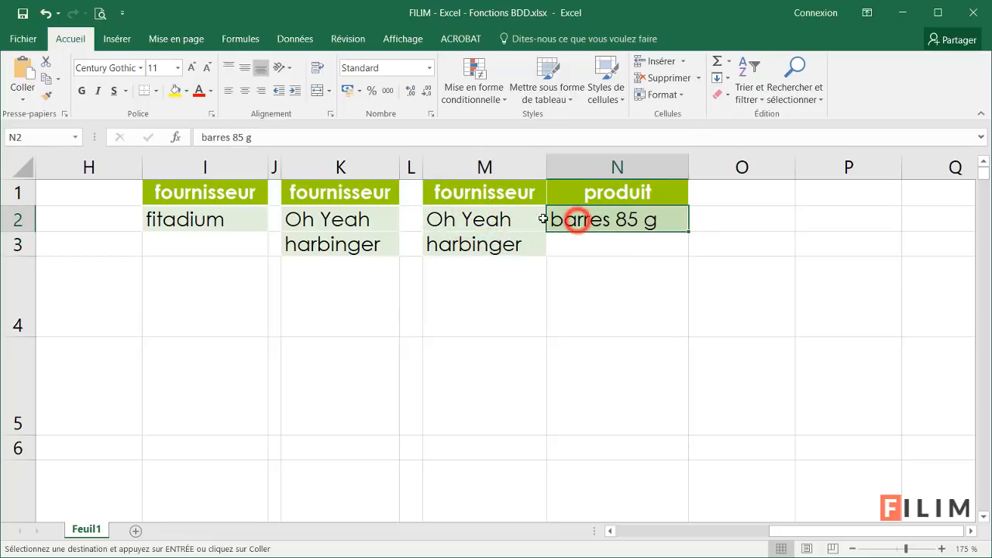
click(456, 247)
click(574, 247)
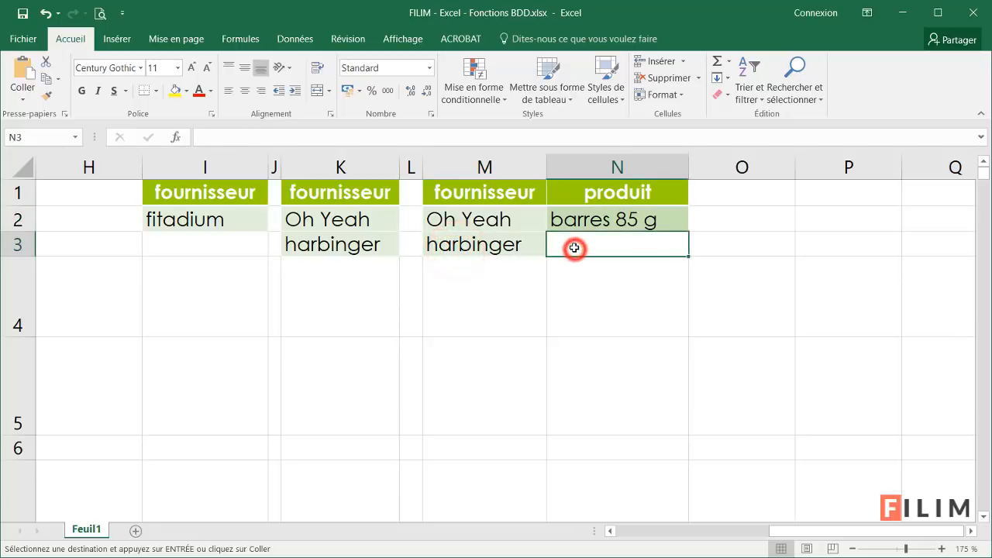
Step: Insert the BDSOMME database function in the CA cell E4 for Oh Yeah barres 85g and all Harbinger
drag(783, 531, 499, 499)
scroll(463, 408, down, 4)
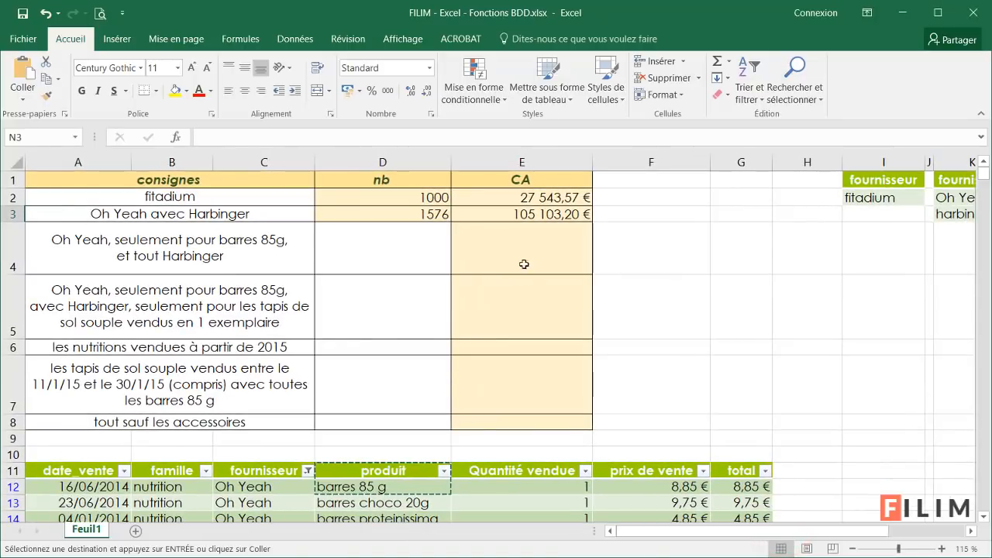
click(524, 264)
scroll(505, 305, up, 1)
scroll(505, 305, up, 1)
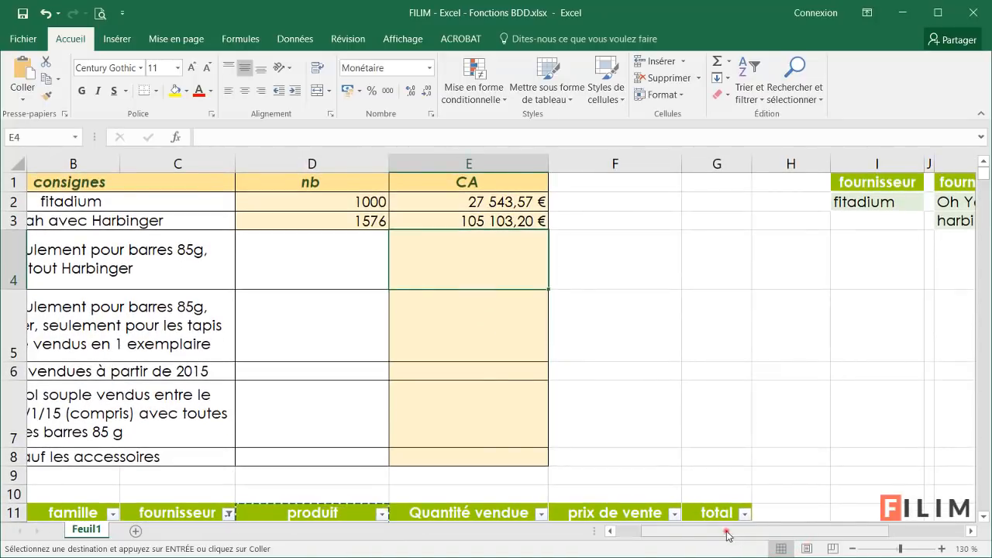
drag(727, 533, 525, 423)
scroll(491, 401, down, 1)
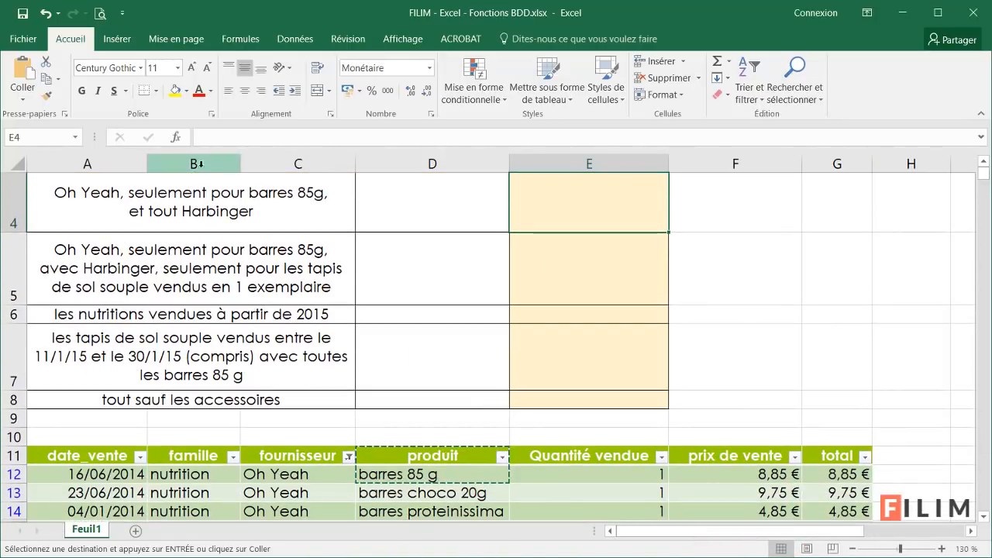
click(176, 137)
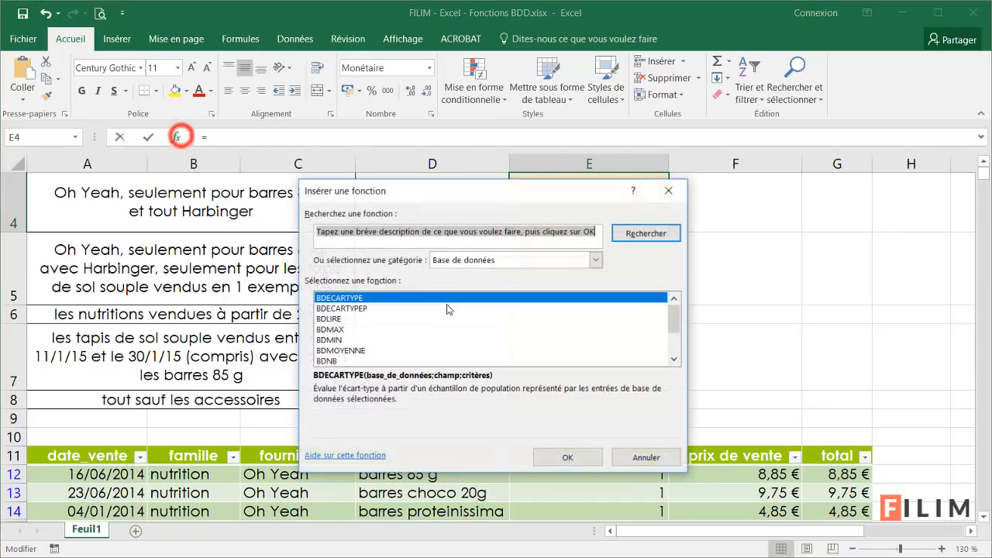
click(401, 328)
scroll(401, 326, down, 2)
double_click(367, 341)
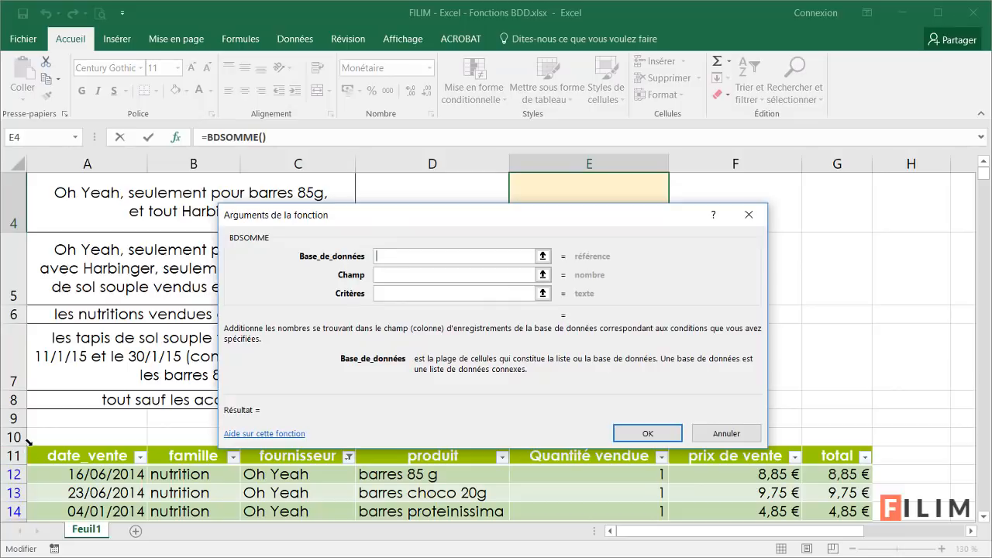
Step: Complete the BDSOMME in E4 with Tableau1[#Tout] as Base_de_données, the total header as Champ and M1:N3 as Critères
click(28, 439)
click(27, 440)
click(393, 274)
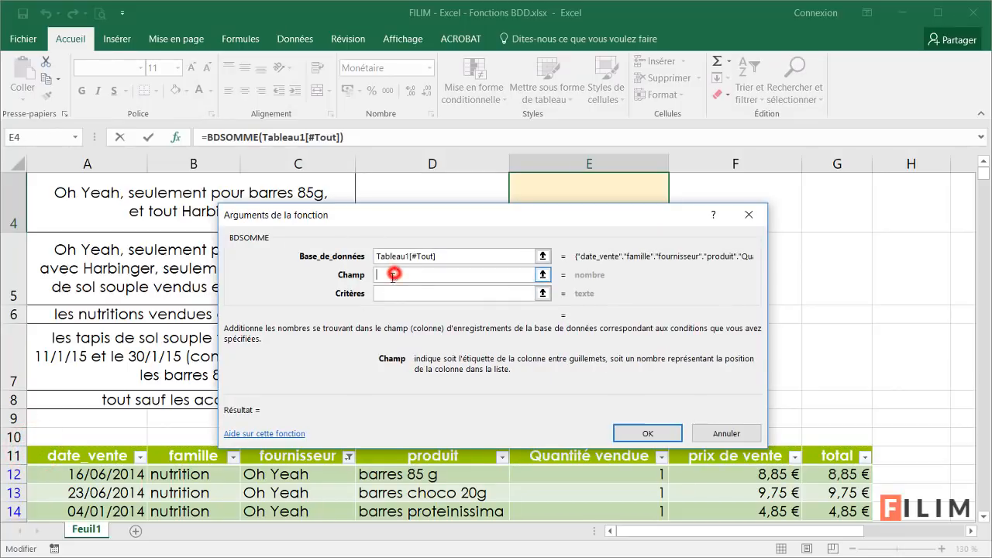
click(840, 456)
click(421, 293)
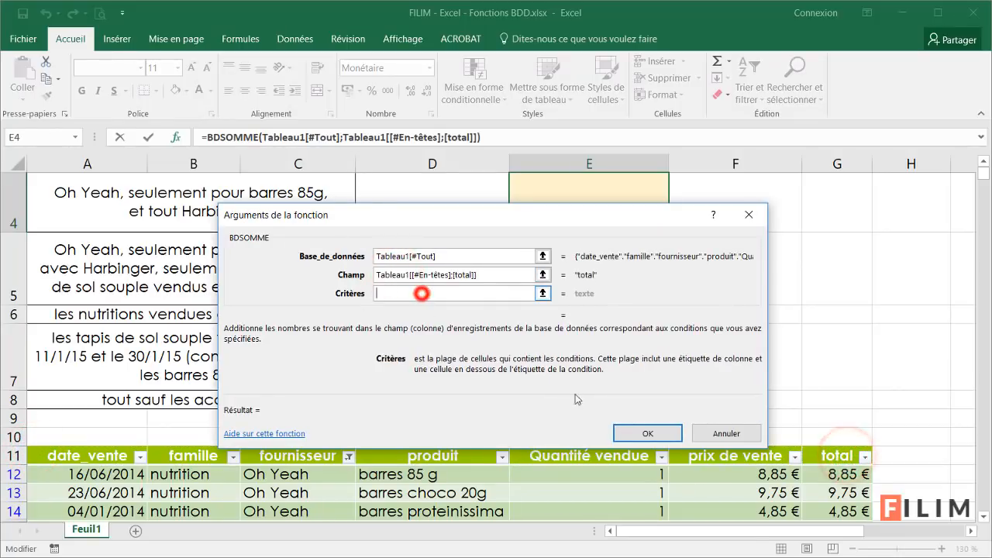
drag(756, 534, 852, 534)
scroll(829, 341, up, 1)
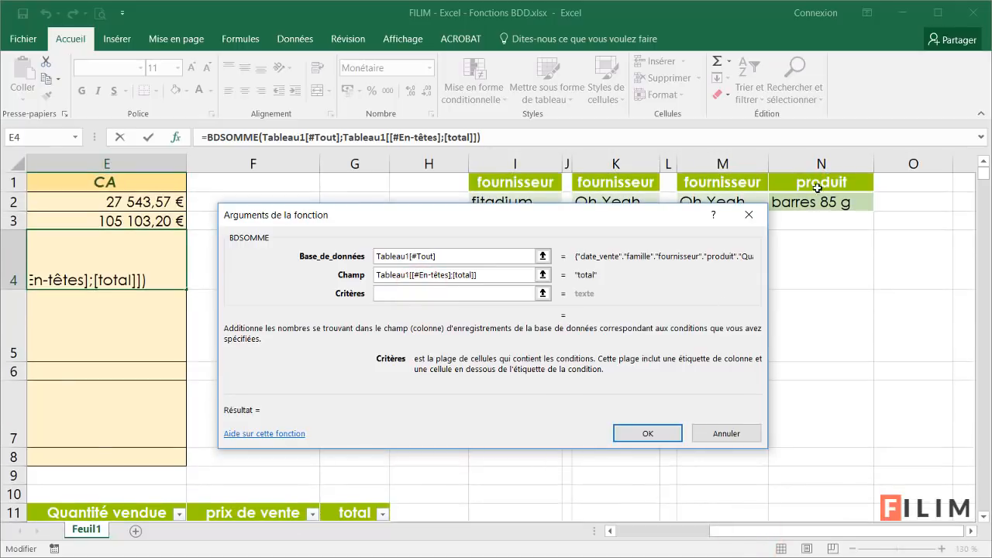
drag(750, 180, 779, 215)
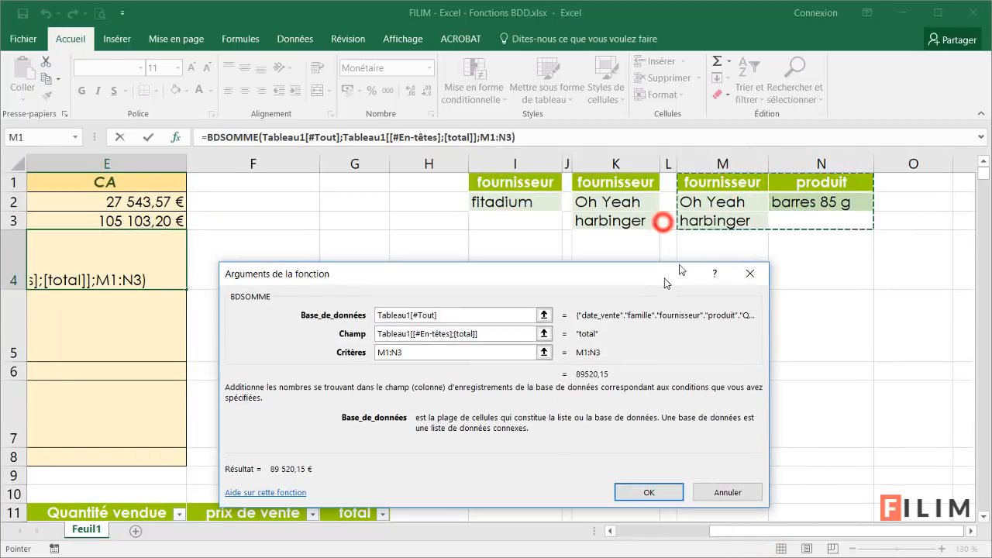
click(649, 491)
drag(809, 532, 703, 535)
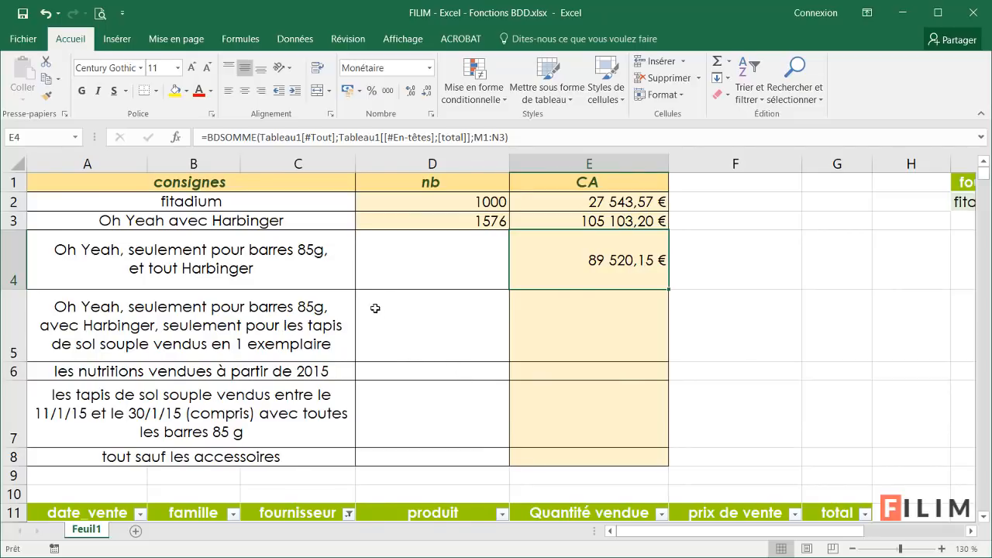
Step: Filter the sales table to the fournisseur Oh Yeah only and the produit barres 85 g only
scroll(295, 347, down, 1)
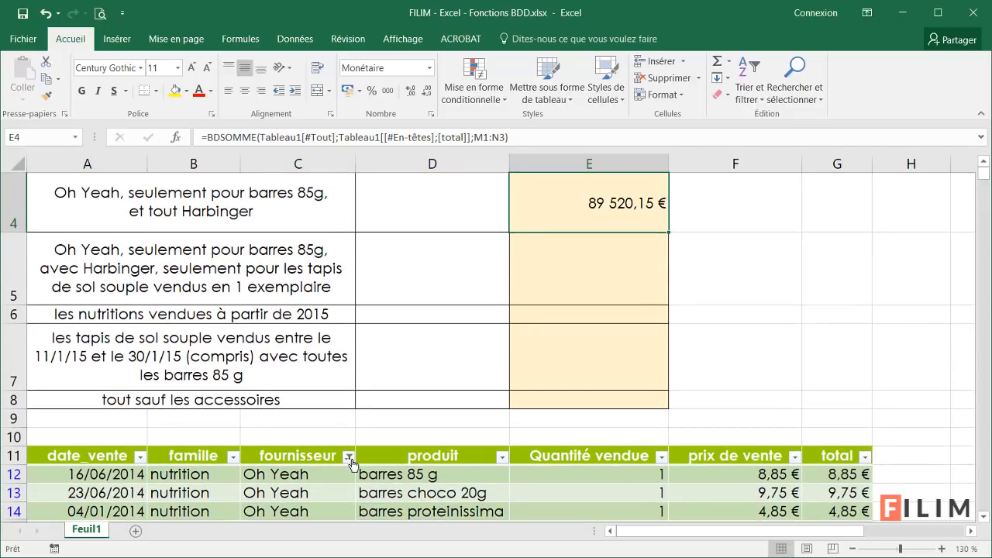
click(349, 458)
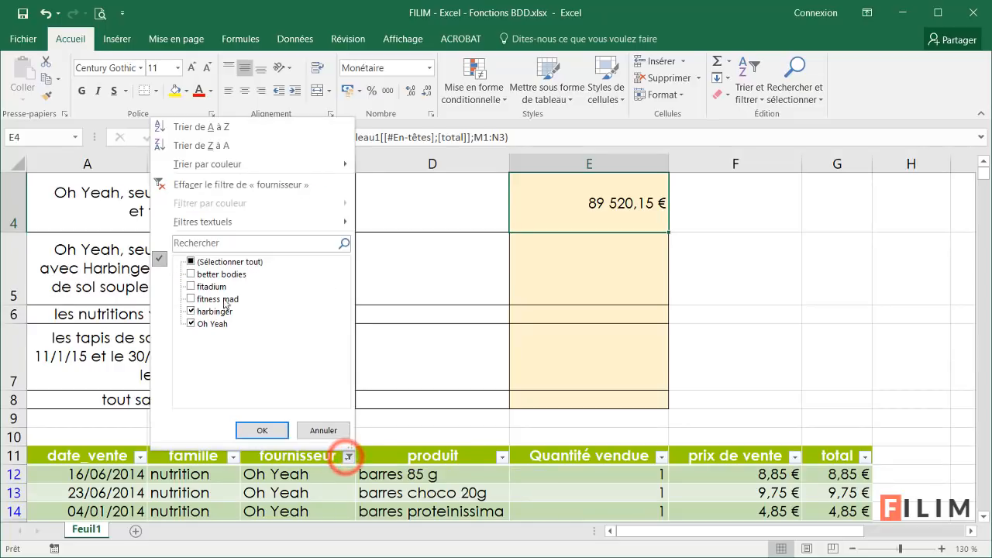
click(252, 429)
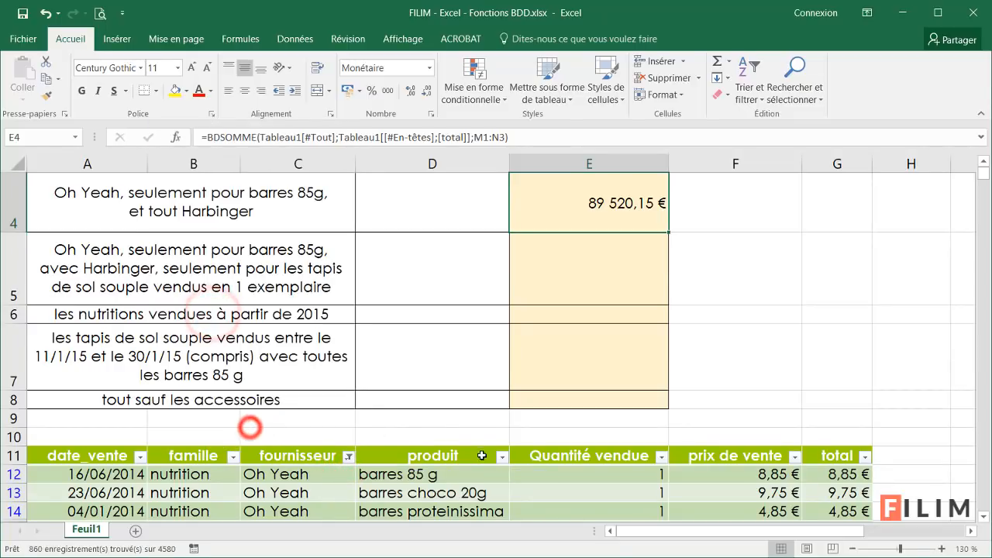
click(502, 456)
click(396, 263)
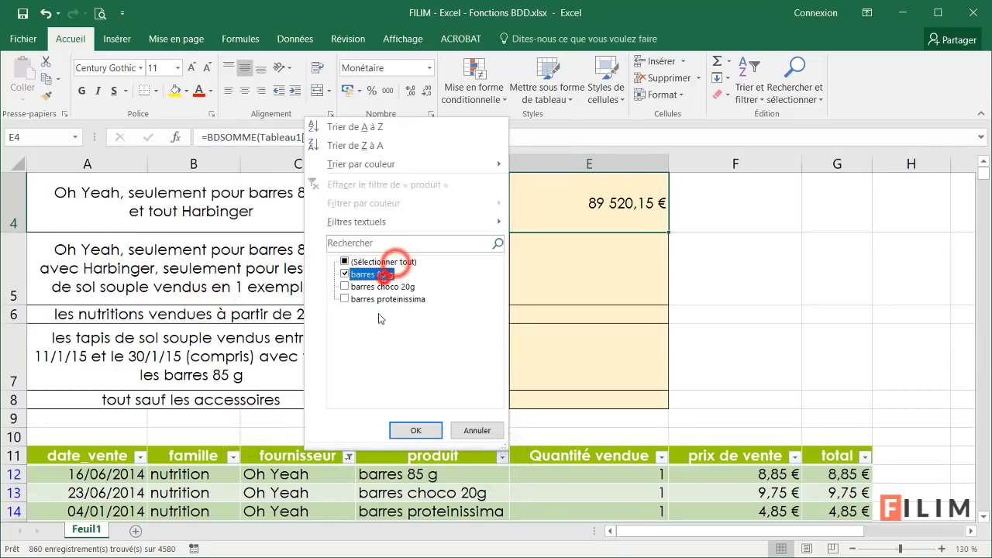
click(375, 274)
click(416, 430)
Step: Select the filtered data of the total column to read its sum
scroll(419, 426, down, 3)
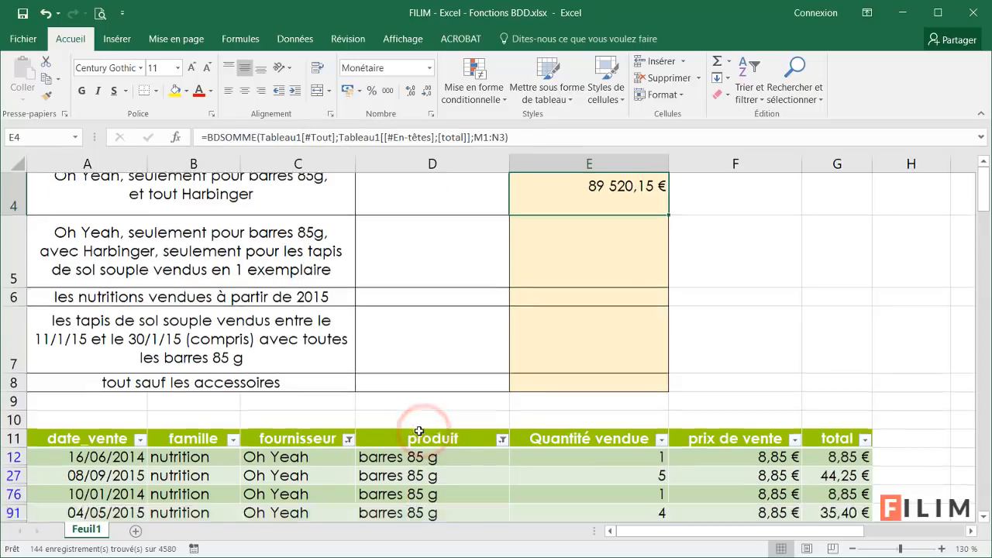
scroll(338, 297, up, 3)
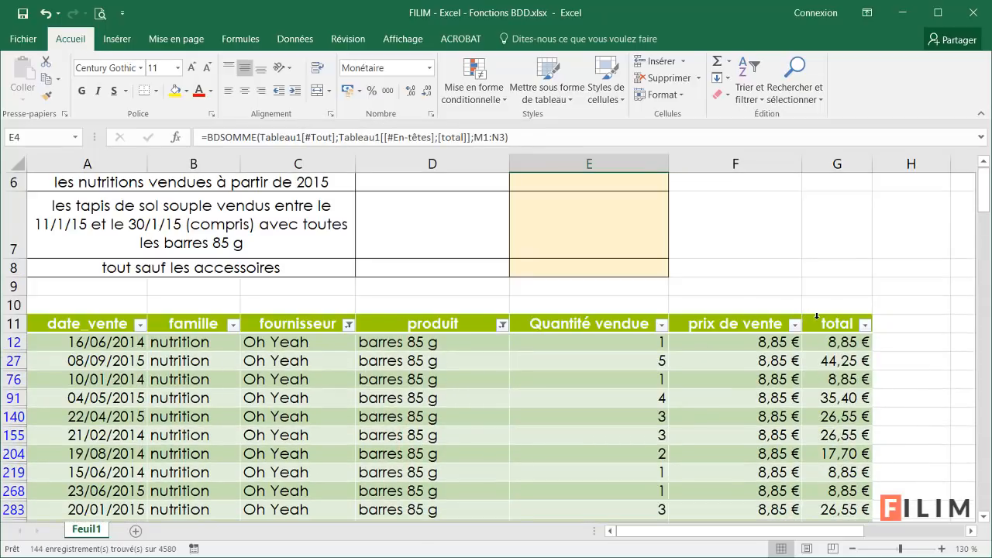
click(817, 319)
click(815, 315)
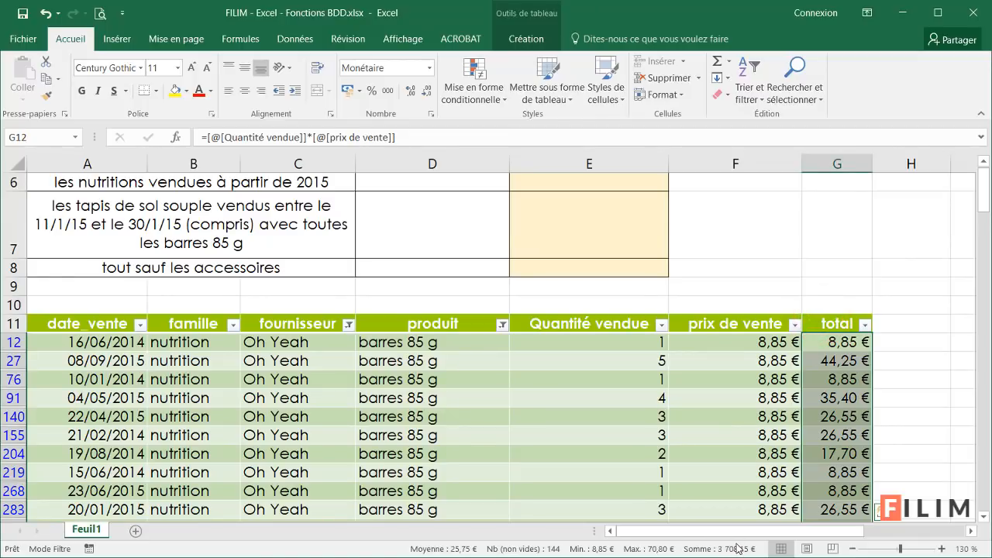
Step: Record the filtered Oh Yeah barres 85 g sum in F4 as =3708,15, beside the BDSOMME result
scroll(737, 548, up, 2)
click(747, 269)
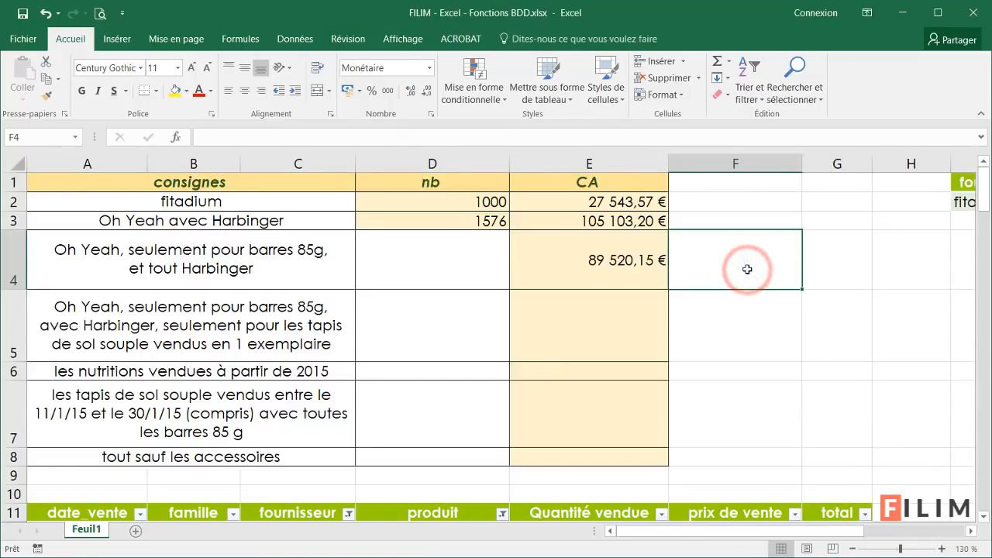
text(=30)
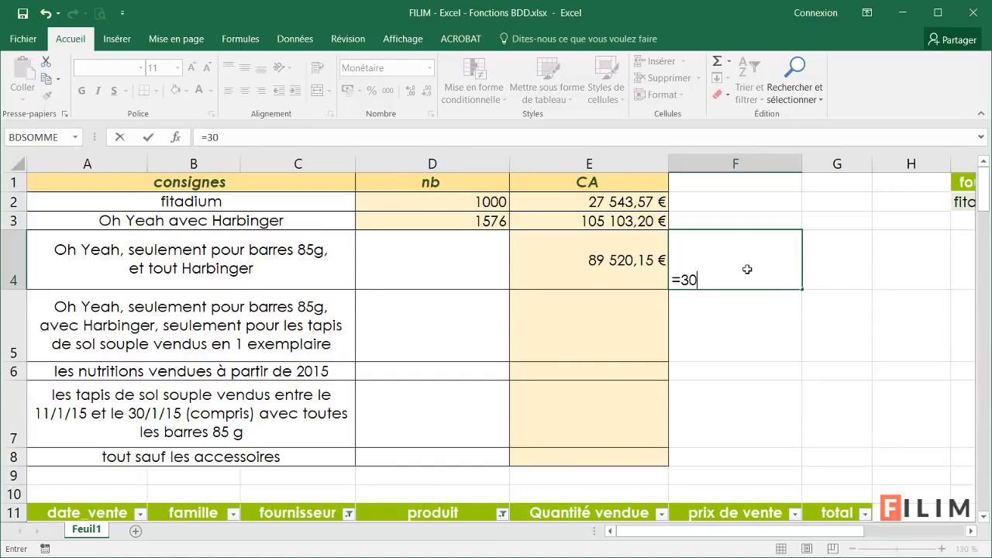
click(828, 392)
scroll(828, 384, down, 1)
click(837, 449)
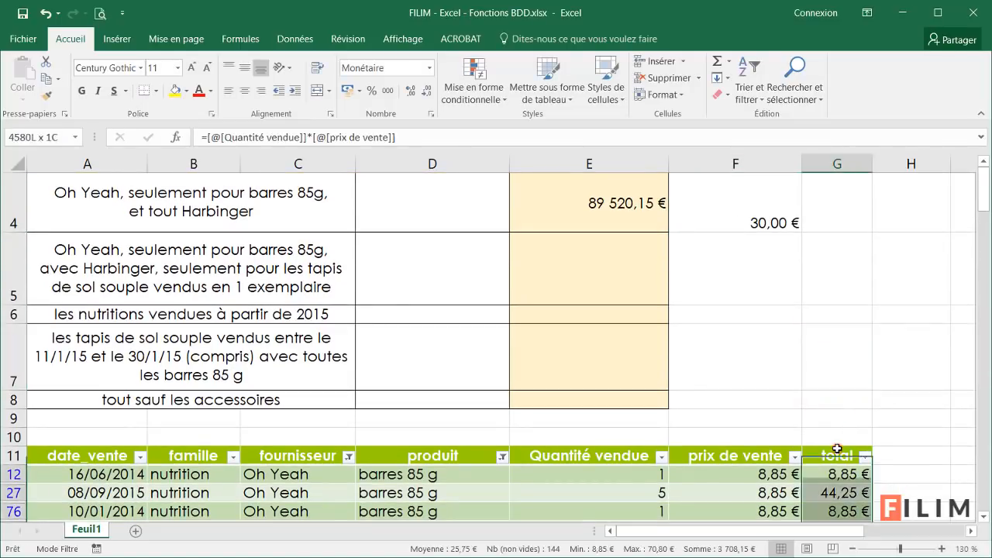
double_click(781, 219)
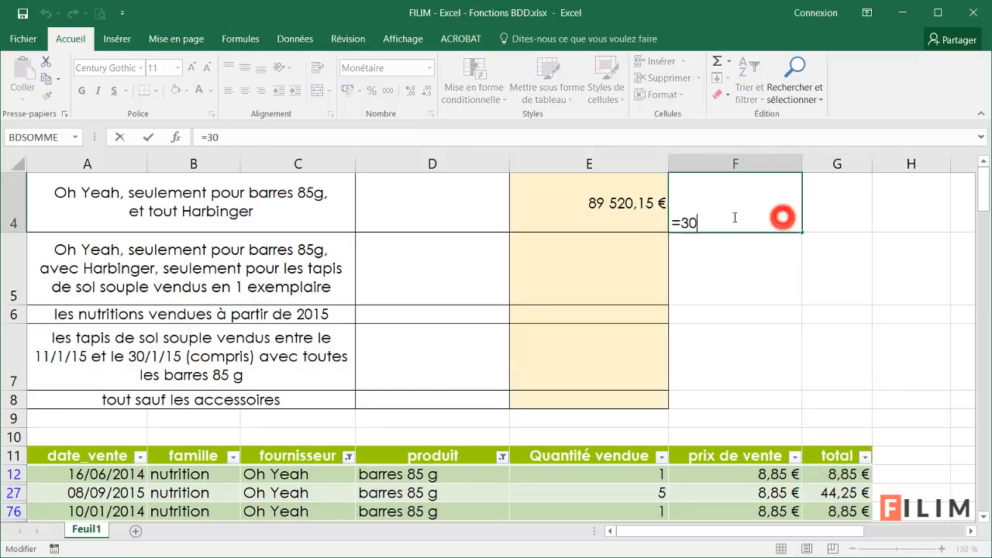
drag(697, 223, 685, 223)
text(708,15)
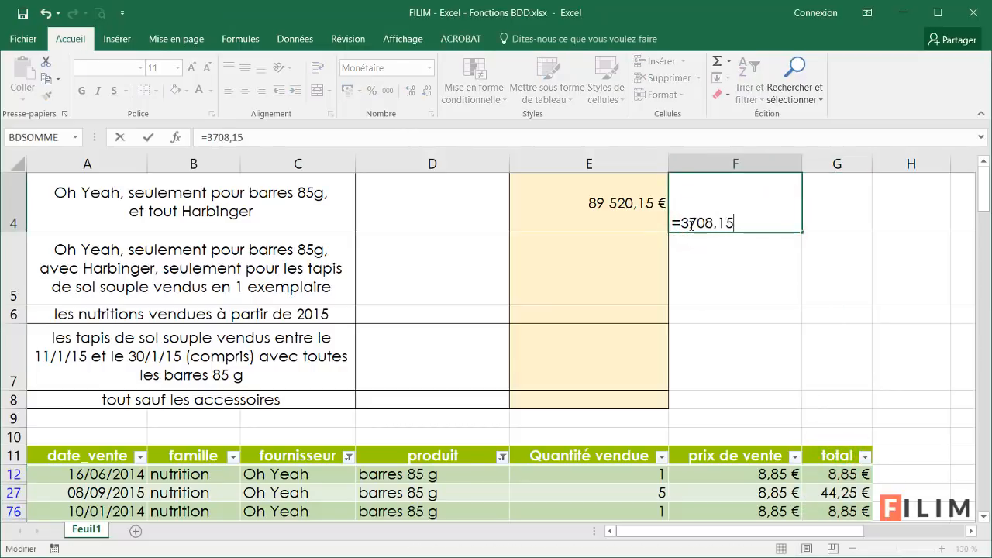
key(Return)
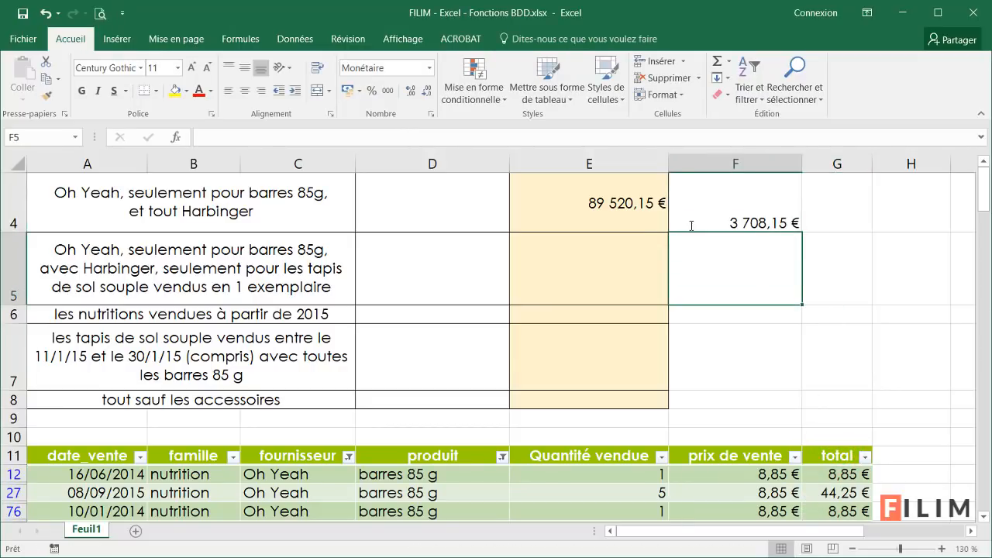
Step: Recheck the sum of the filtered total column and open the fournisseur filter of the sales table
click(839, 447)
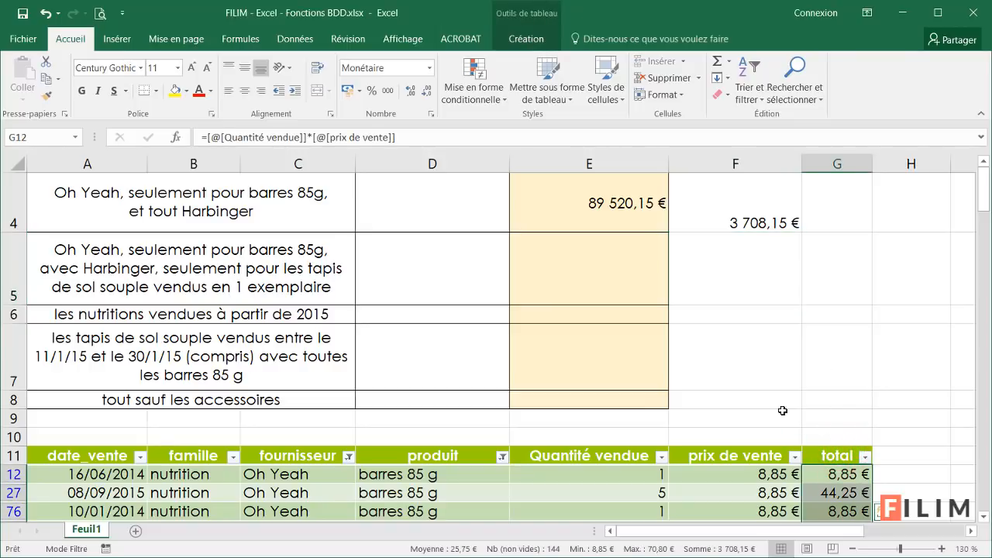
scroll(363, 324, down, 2)
scroll(363, 325, up, 2)
scroll(225, 212, down, 1)
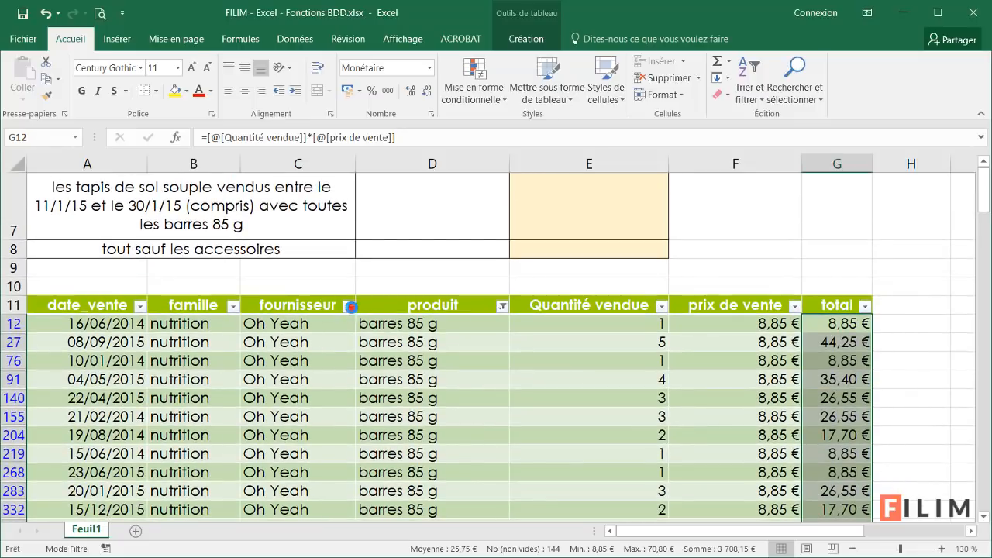
click(351, 306)
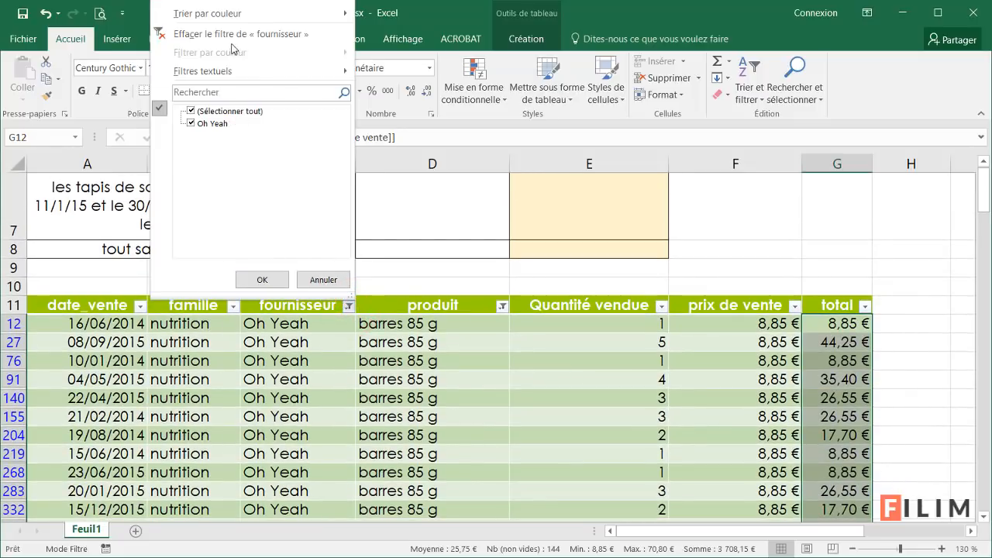
Step: Clear the fournisseur and produit filters so the sales table shows every record
click(232, 34)
click(450, 305)
click(502, 306)
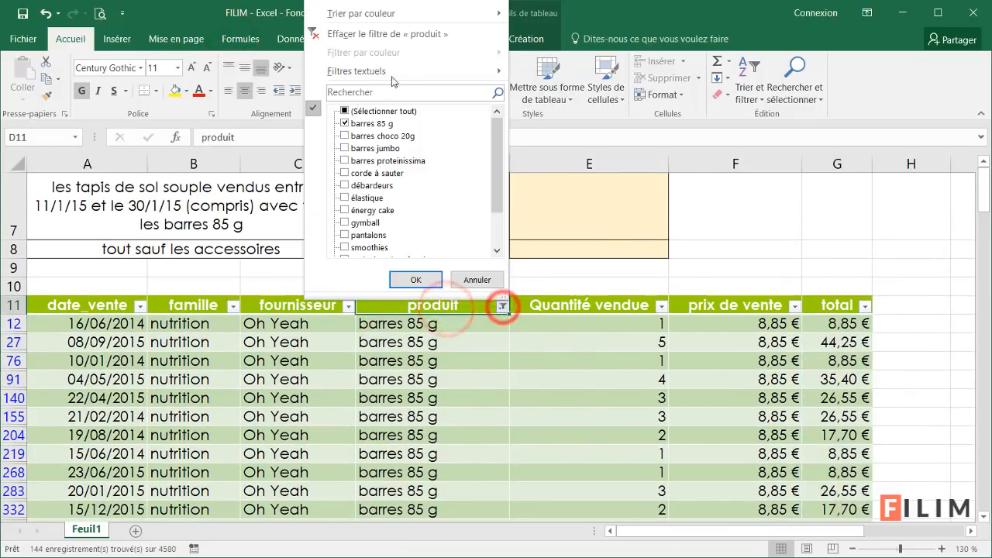
click(368, 35)
Step: Filter the fournisseur column to harbinger only and select the total column's data to read its sum
click(349, 306)
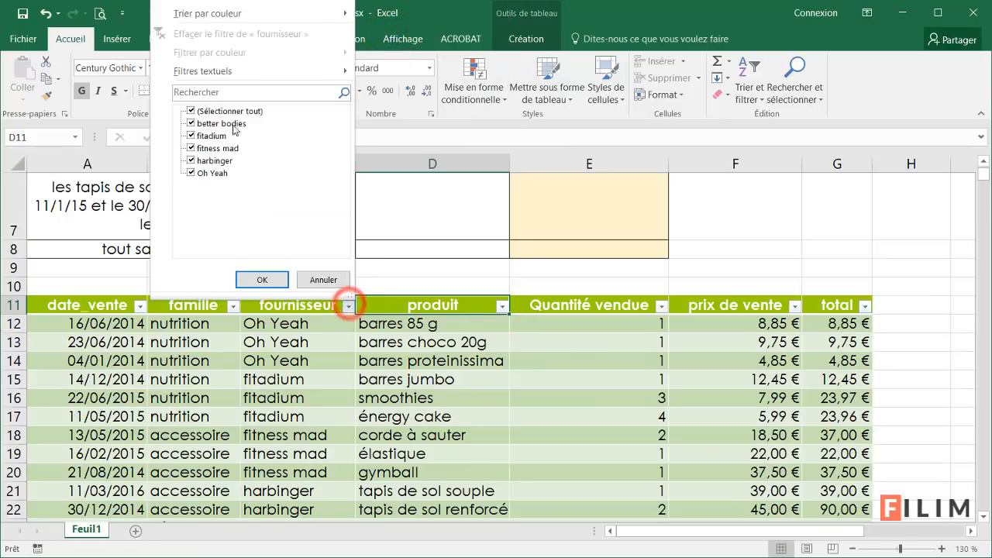
click(230, 111)
click(217, 161)
click(261, 279)
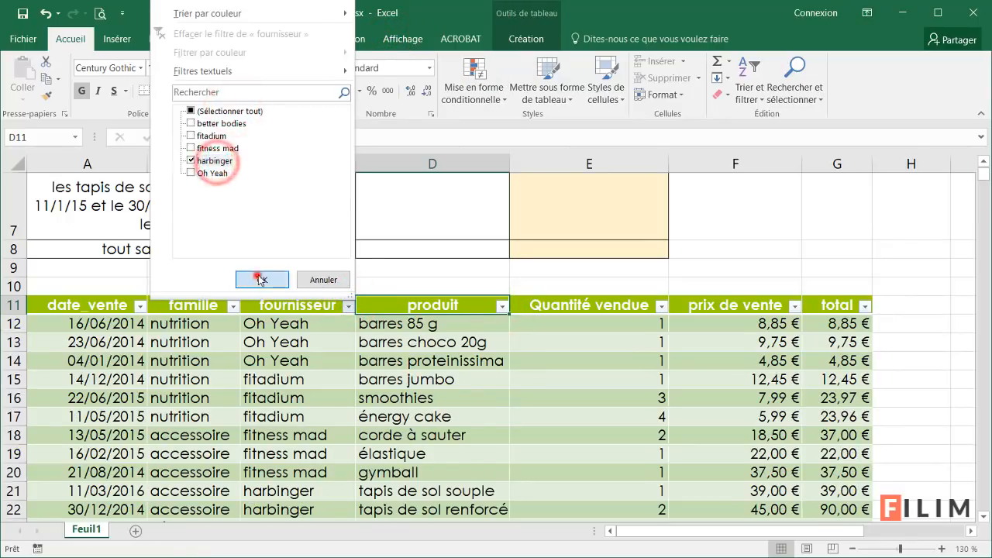
click(822, 302)
click(823, 297)
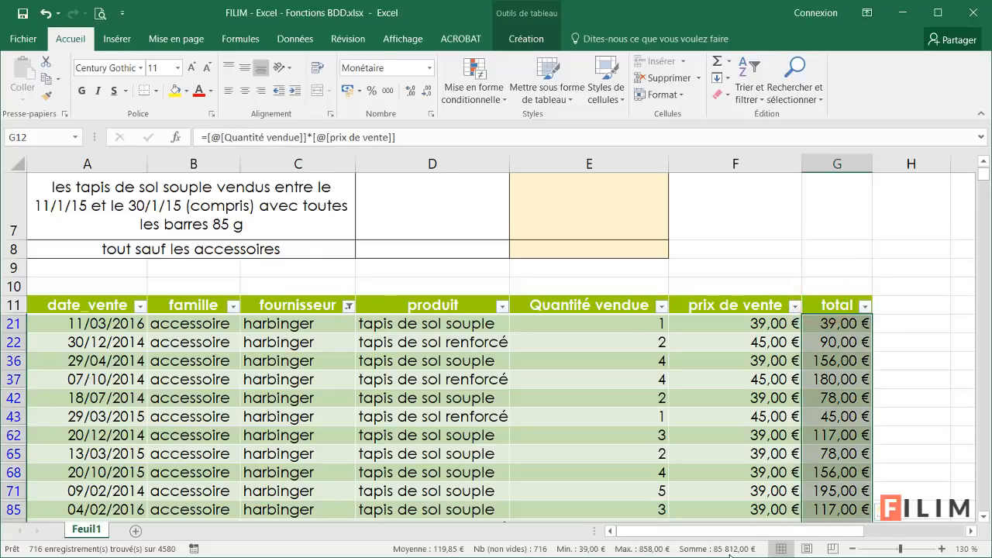
Step: Extend the check formula in F4 to =3708,15+85812 for comparison with E4, and clear the cell once checked
scroll(740, 278, up, 2)
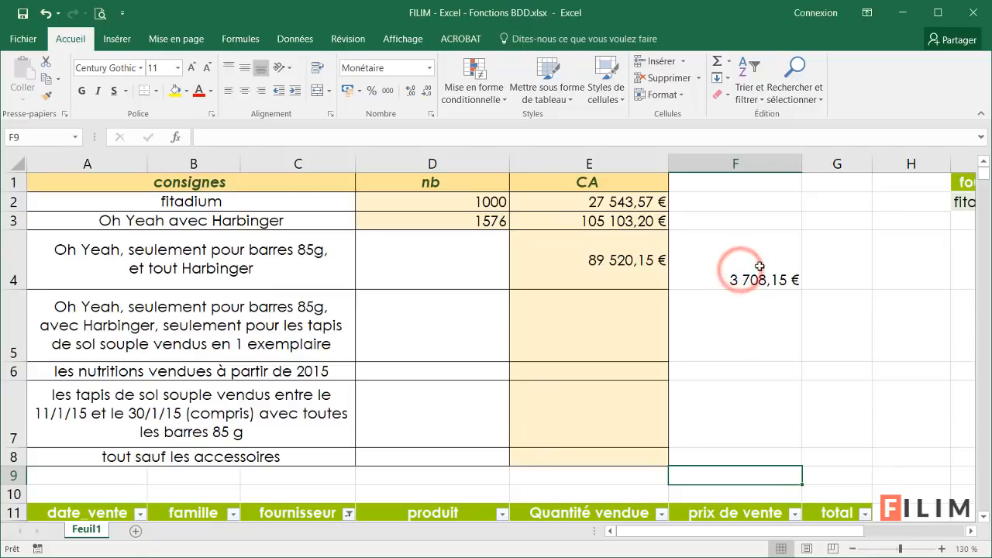
double_click(757, 272)
text(+8)
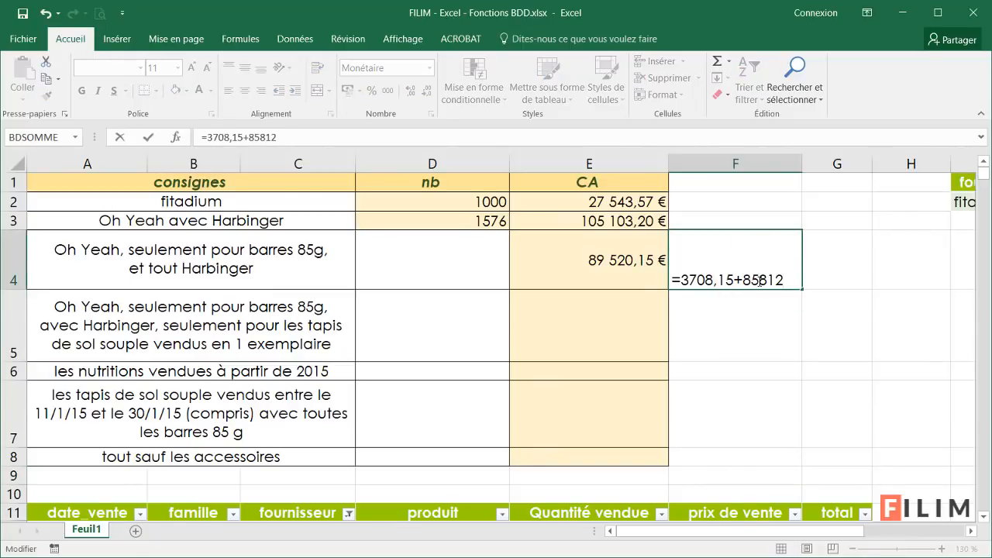
text(5812)
key(Return)
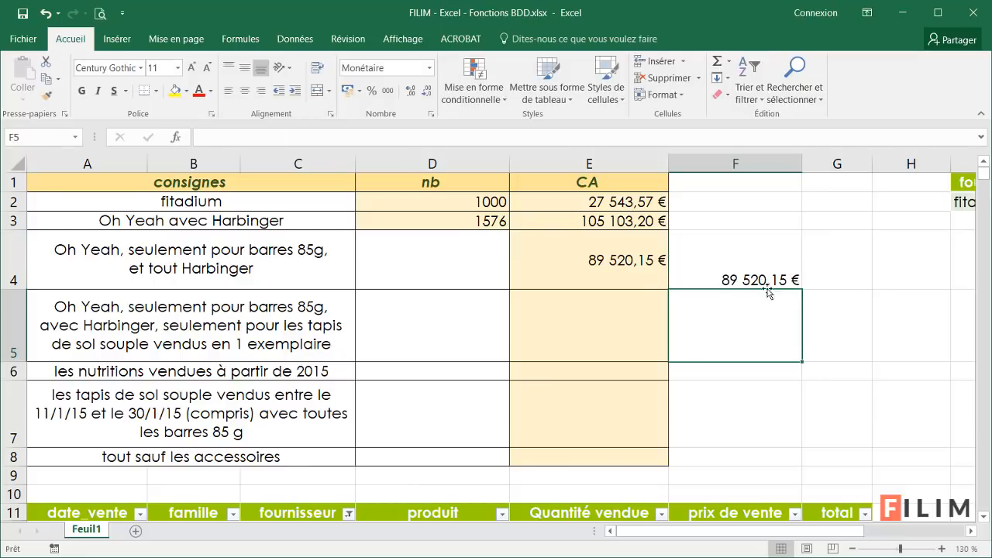
click(764, 271)
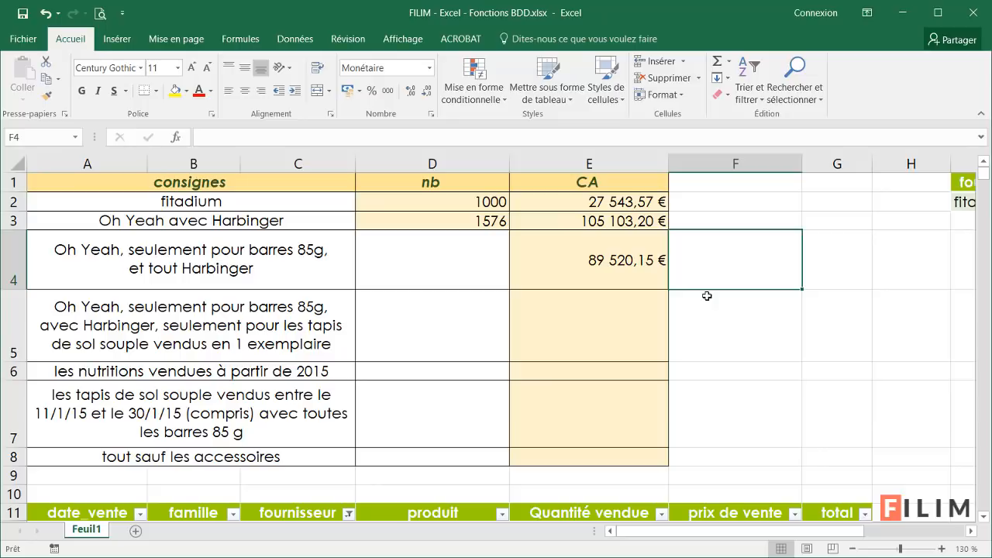
Step: Clear all active filters from the sales table
scroll(705, 336, down, 2)
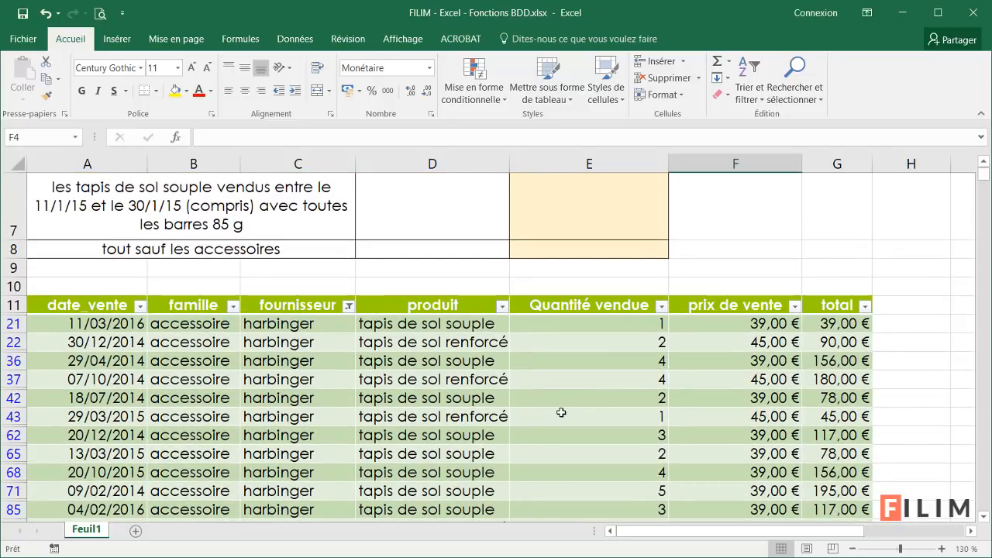
click(561, 413)
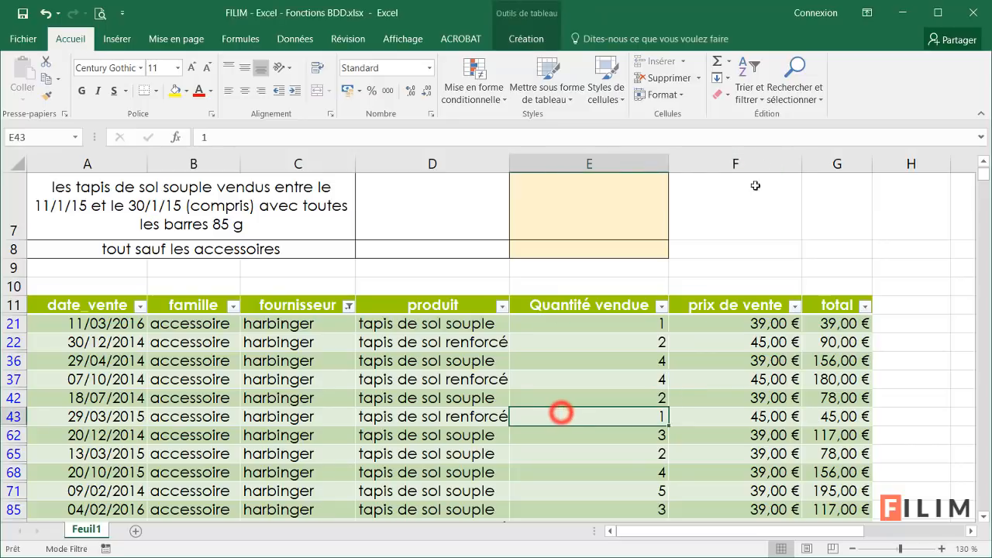
click(747, 81)
click(767, 193)
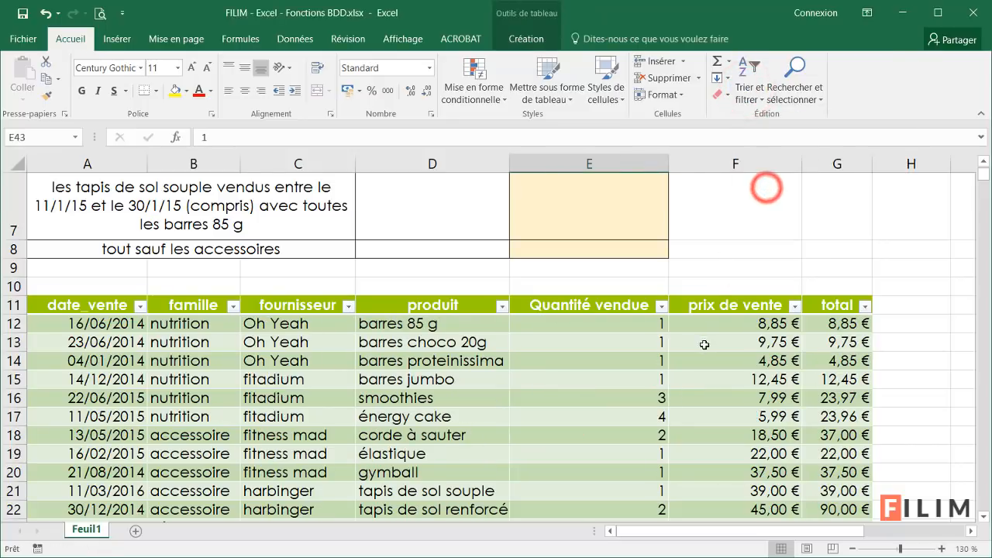
Step: Review the BDSOMME formula in E4 and the empty CA cell E5 of the following instruction
scroll(703, 345, up, 2)
click(586, 259)
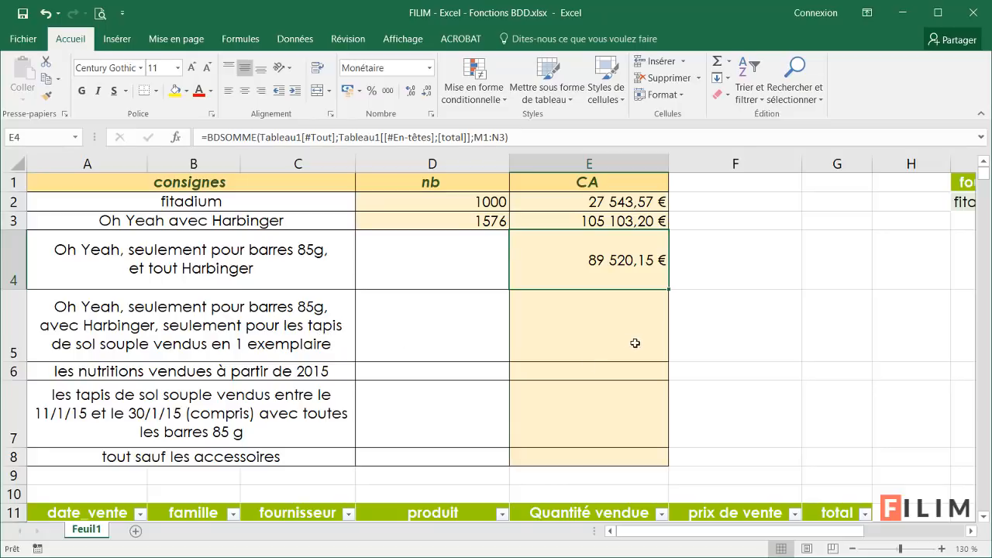
click(596, 322)
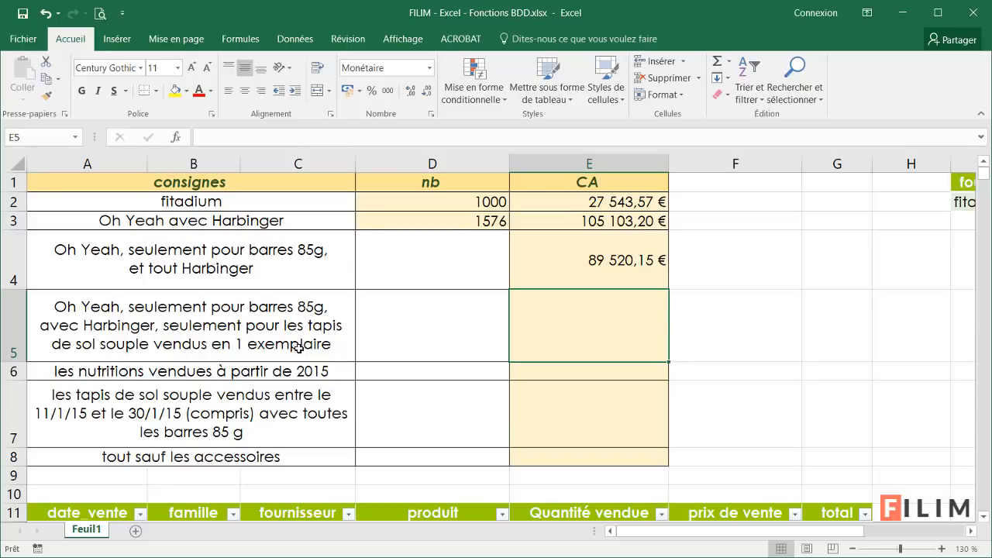
Step: Copy the fournisseur, produit and Quantité vendue headers into P1:R1, narrowing column O as a spacer
scroll(307, 346, down, 1)
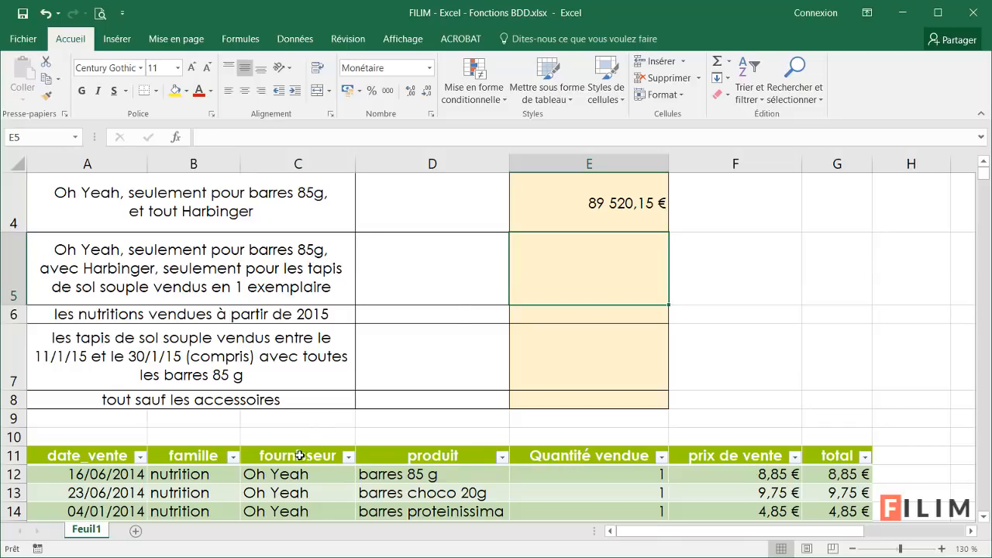
drag(299, 456, 589, 459)
key(ctrl+c)
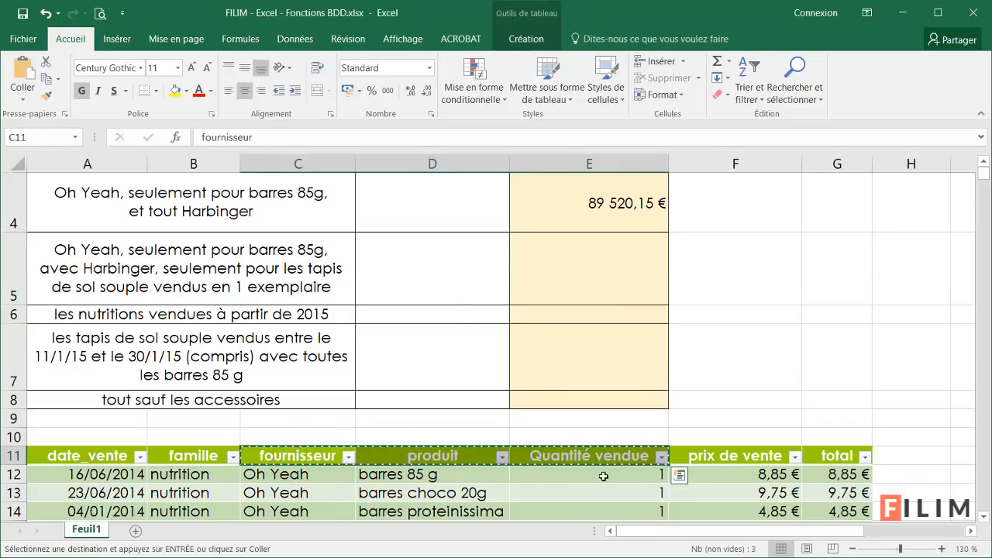
drag(785, 531, 883, 531)
scroll(896, 373, up, 1)
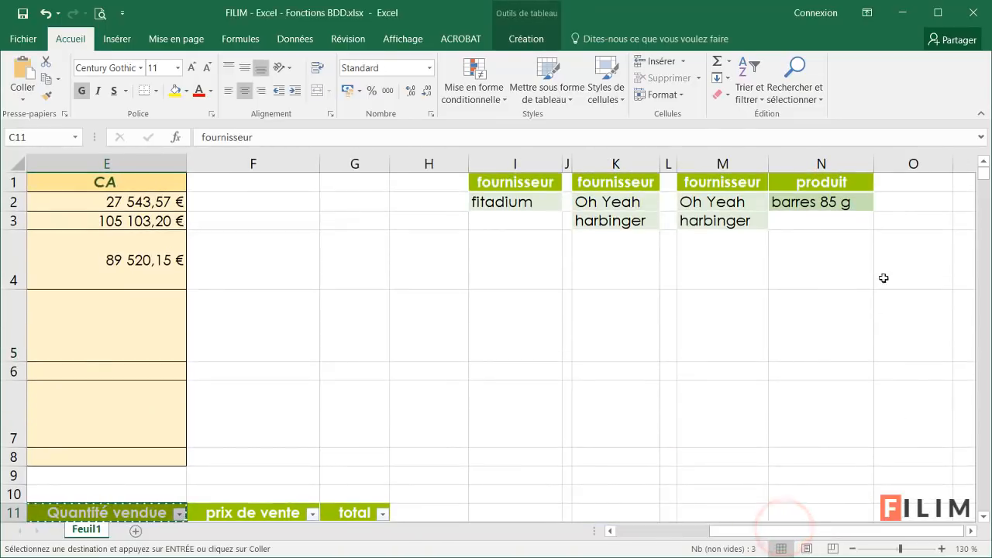
click(970, 532)
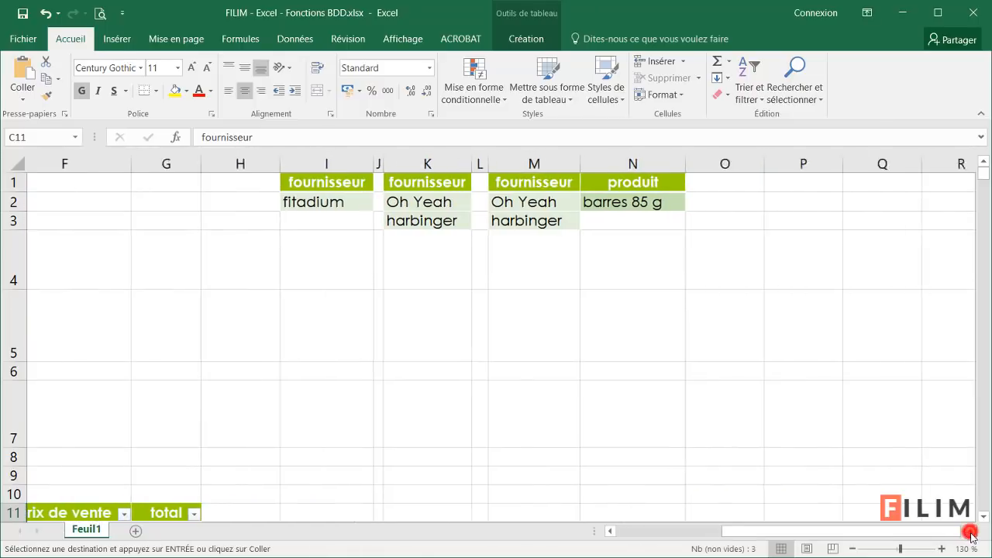
click(971, 531)
drag(588, 165, 535, 169)
click(569, 184)
key(ctrl+v)
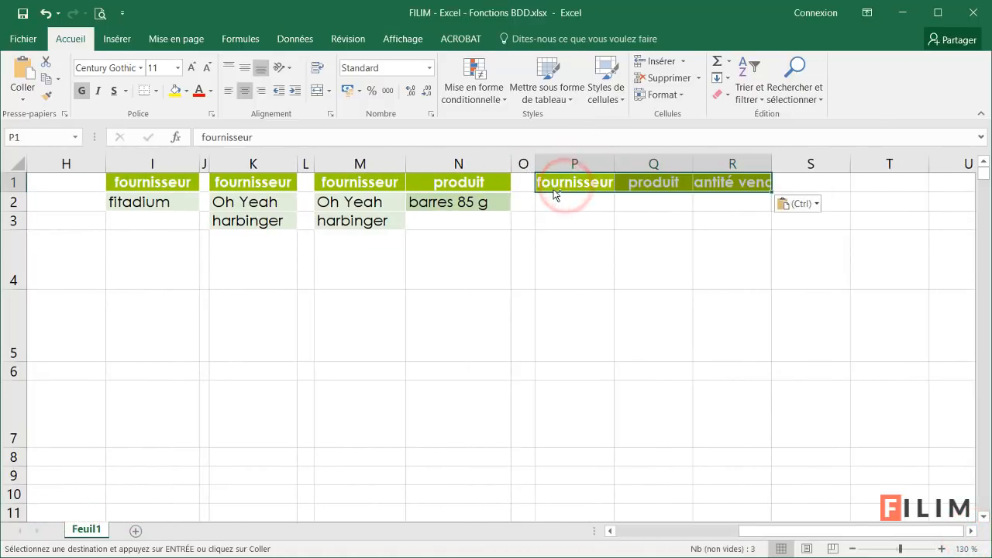
Step: Copy the Oh Yeah and barres 85 g criteria from M2:N2 into P2:Q2 and autofit columns P to R
click(625, 220)
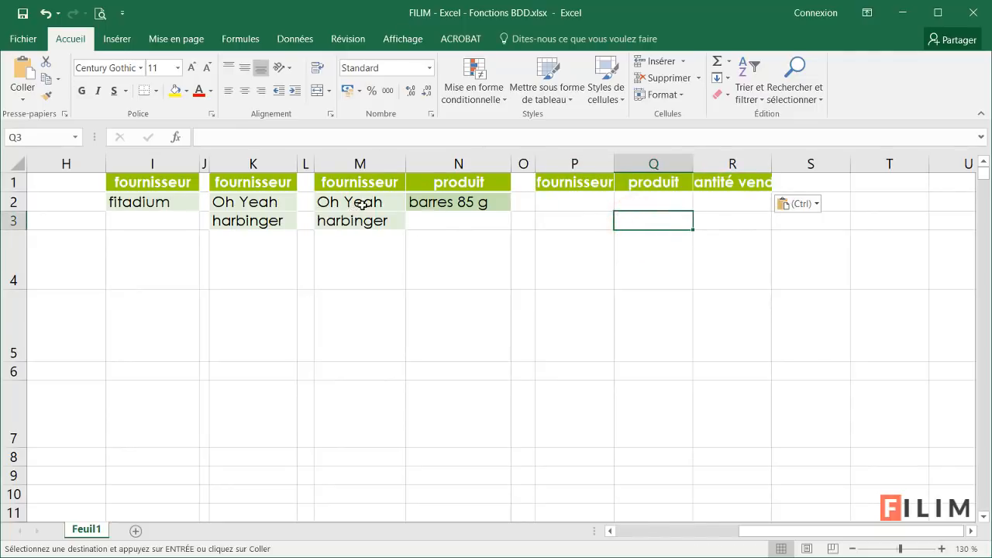
drag(362, 204, 457, 203)
key(ctrl+c)
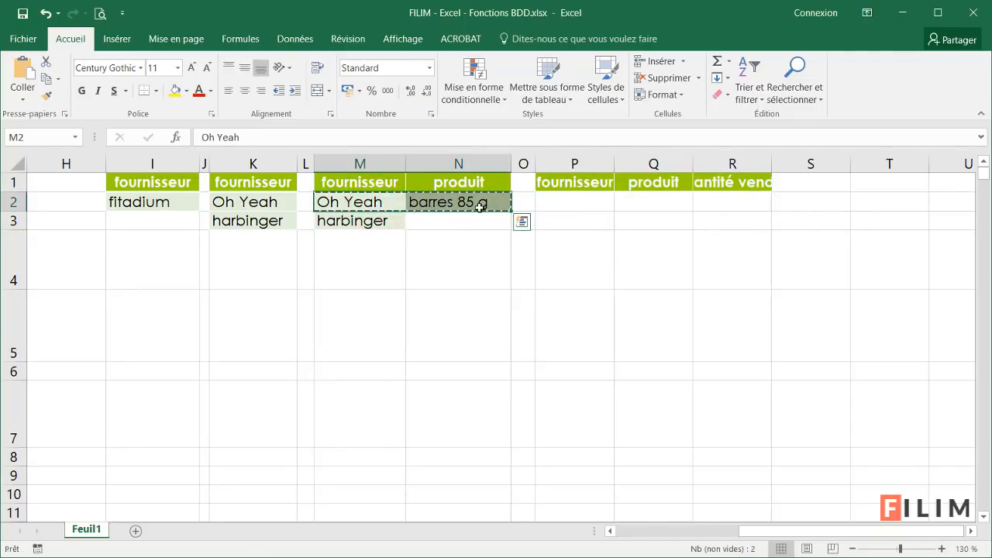
click(580, 204)
key(ctrl+v)
click(671, 382)
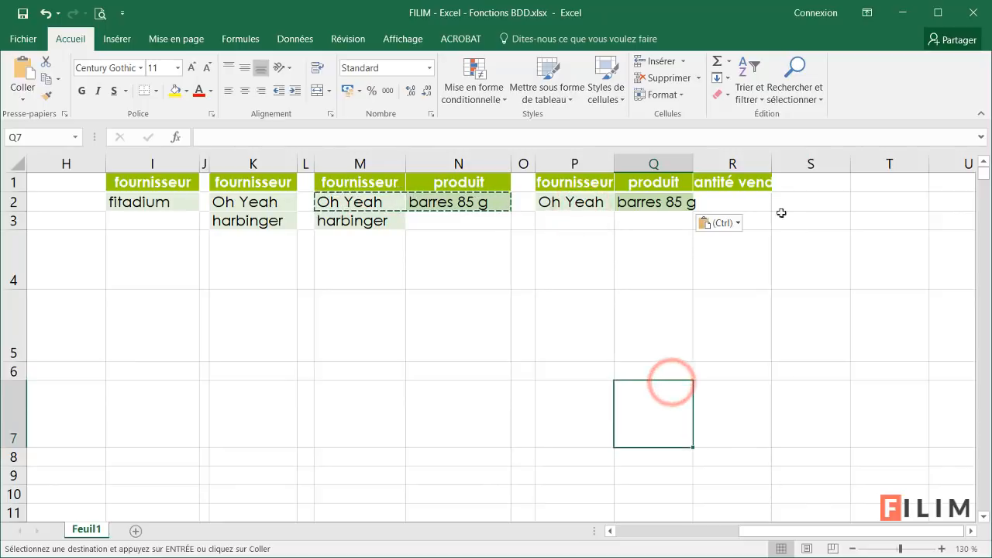
drag(583, 163, 744, 164)
double_click(772, 164)
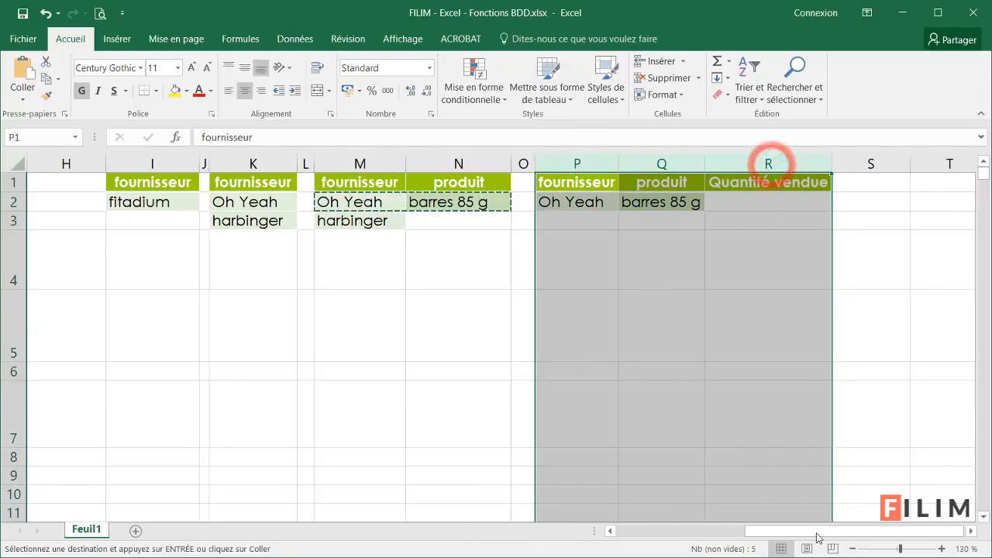
Step: Copy the product "tapis de sol souple" from D21 of the sales table into criteria cell Q3
drag(817, 537, 686, 535)
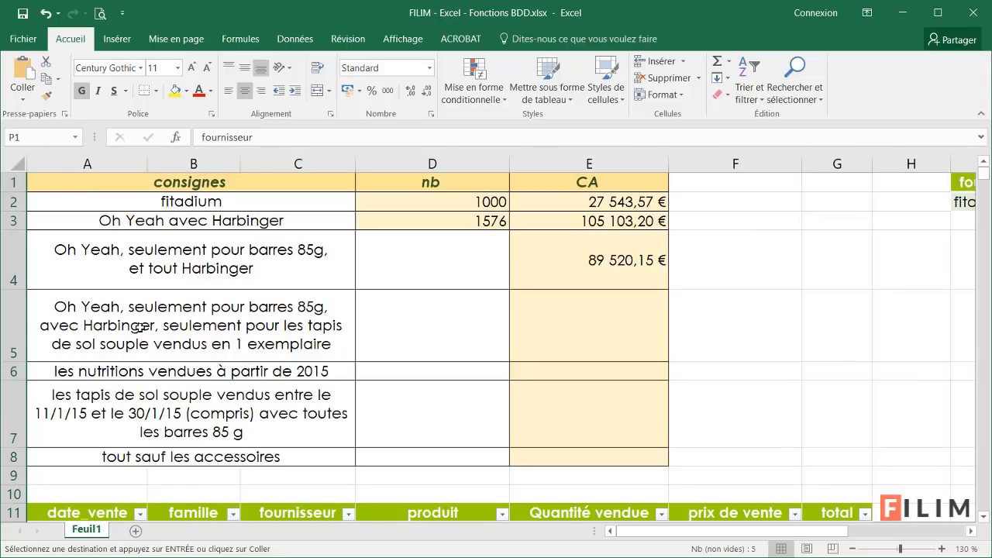
click(432, 333)
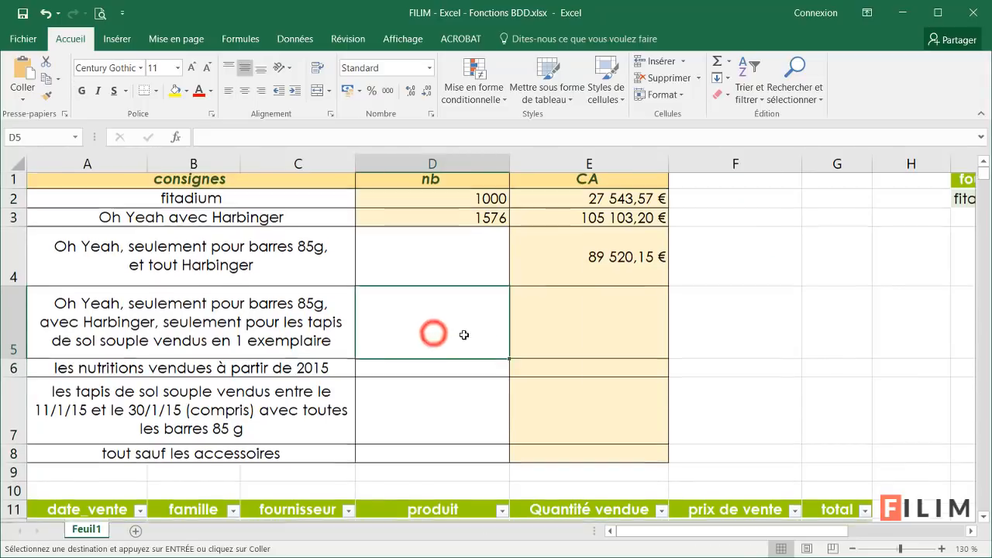
scroll(432, 335, down, 2)
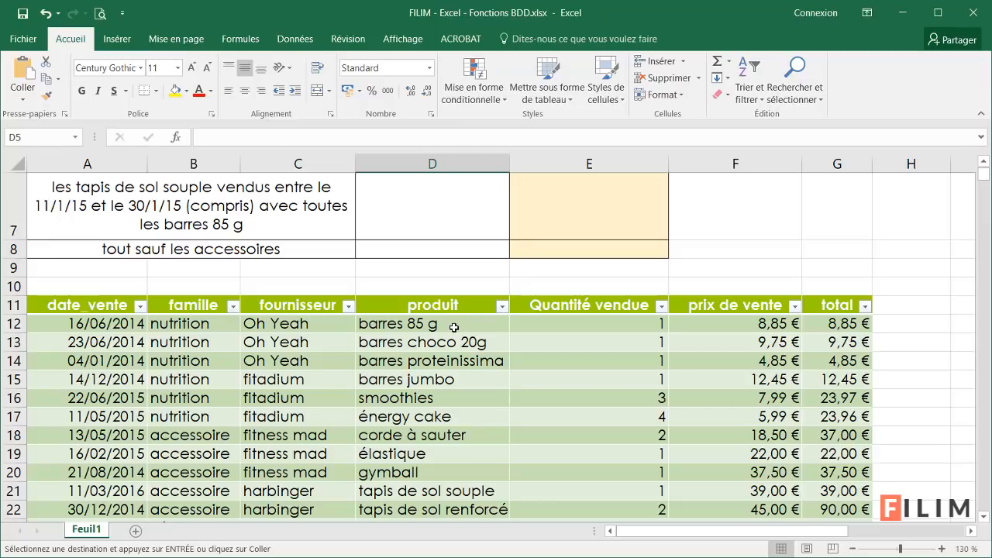
scroll(465, 342, down, 1)
click(463, 387)
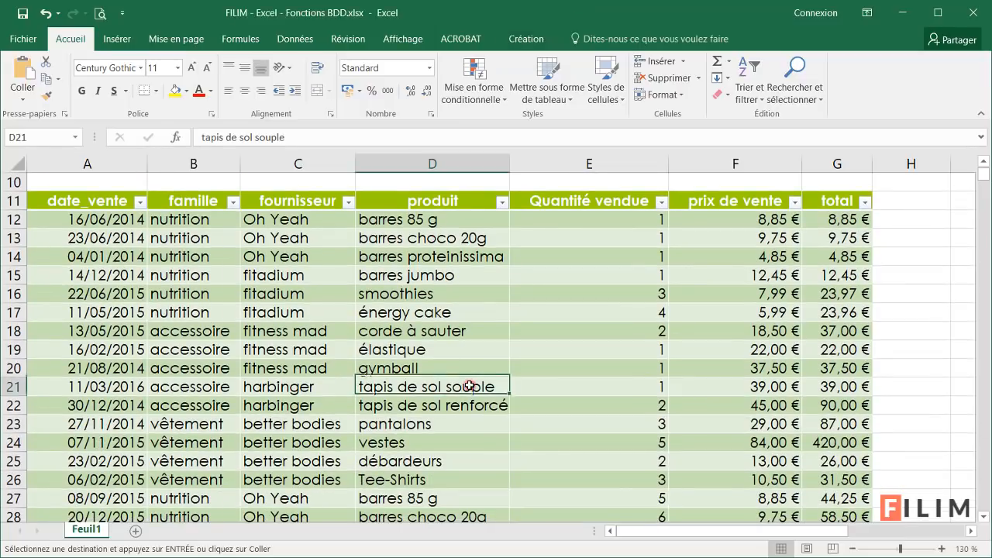
key(ctrl+c)
drag(701, 532, 908, 490)
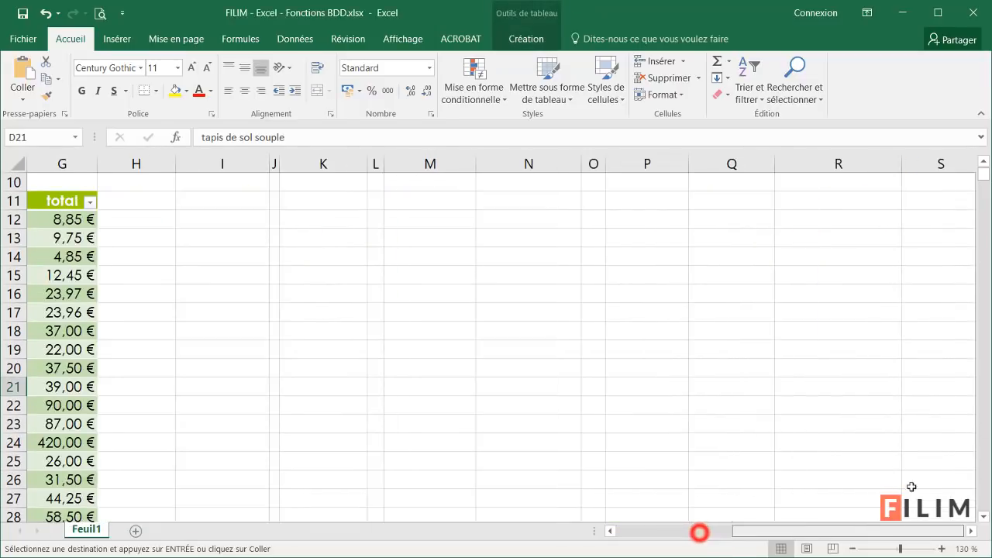
scroll(868, 450, up, 3)
click(732, 221)
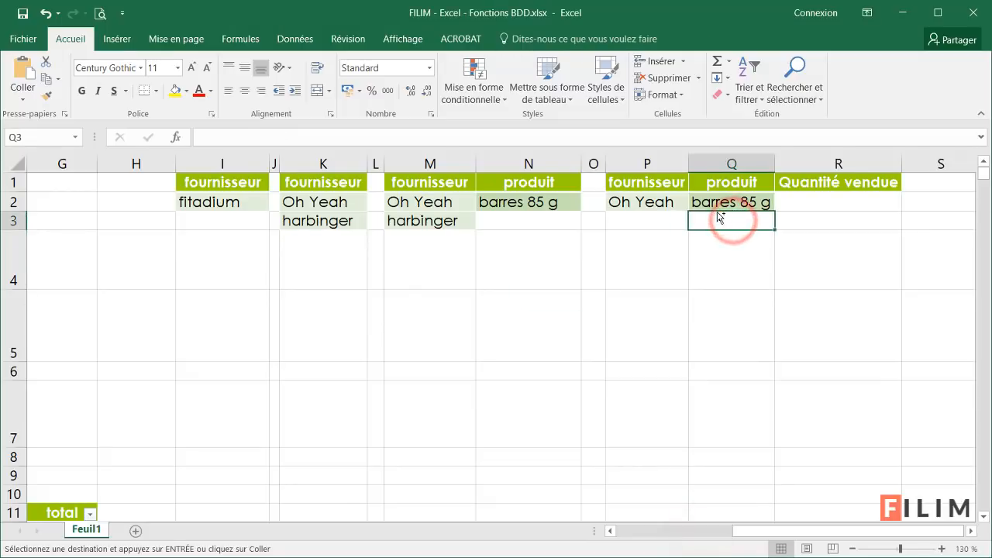
key(ctrl+v)
Step: Copy the harbinger supplier criterion from M3 into P3
click(421, 220)
key(ctrl+c)
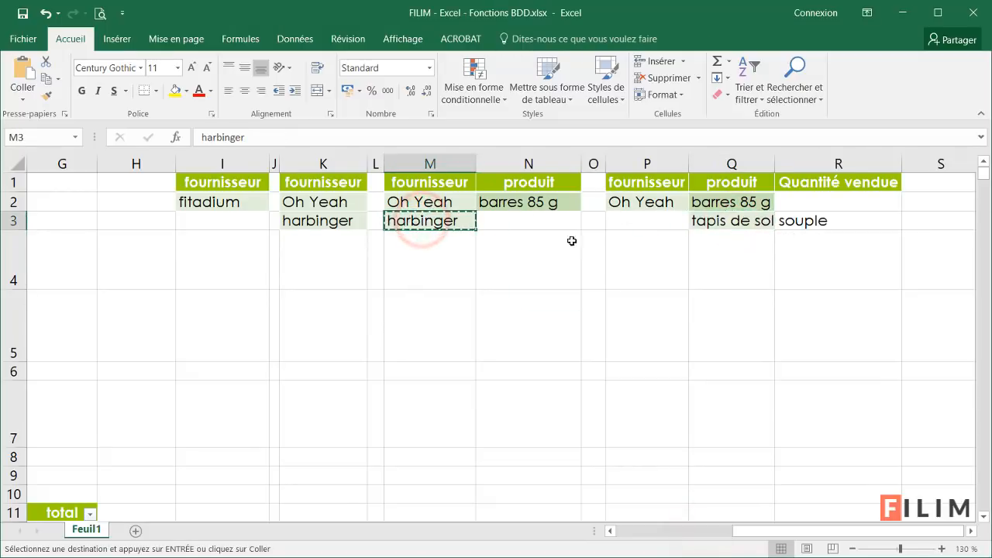
click(659, 222)
key(ctrl+v)
Step: Enter 1 as the Quantité vendue criterion in R3 and autofit column Q to its content
click(843, 218)
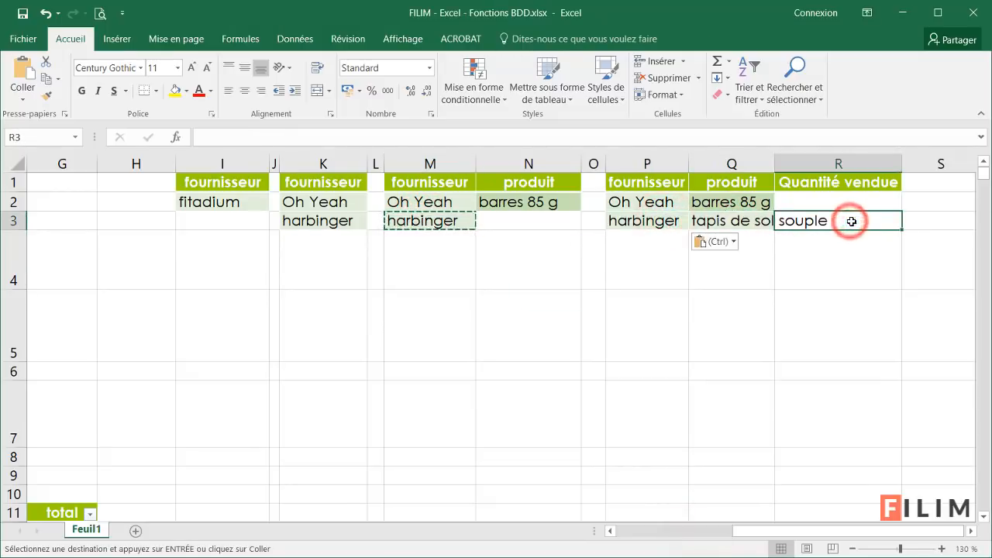
text(1)
key(Return)
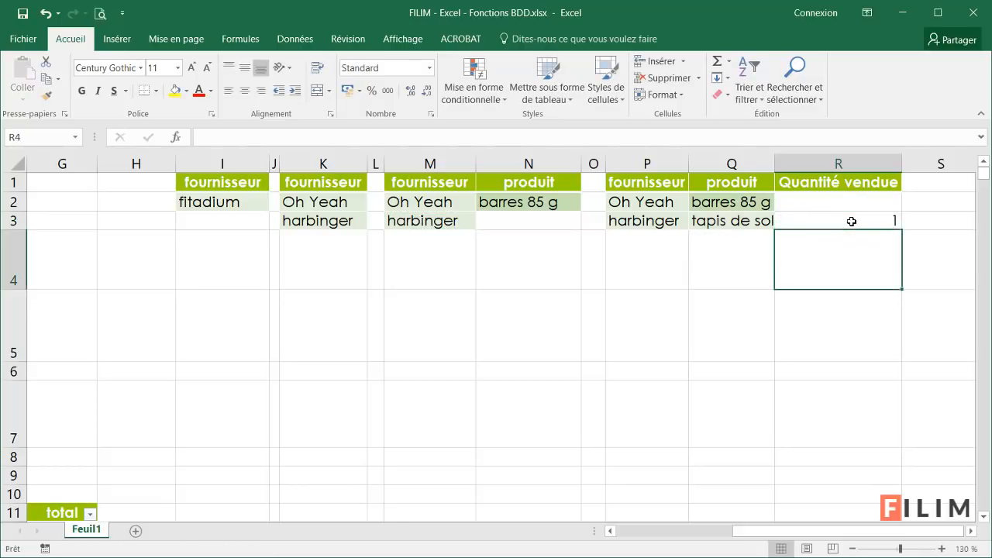
double_click(774, 166)
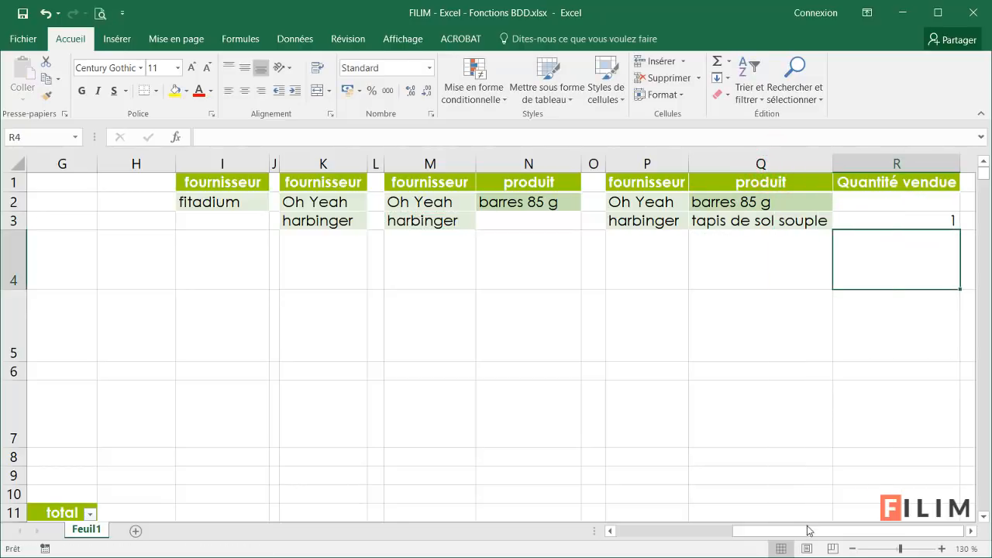
Step: Insert the BDSOMME database function in CA cell E5 for the Oh Yeah barres 85 g and Harbinger tapis de sol souple instruction
drag(809, 530, 691, 530)
click(581, 313)
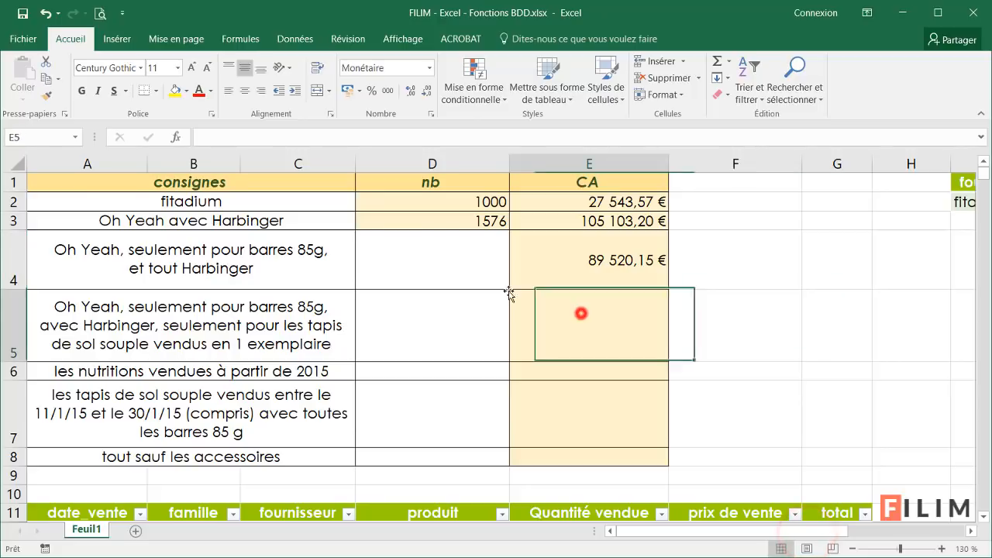
click(177, 137)
click(389, 409)
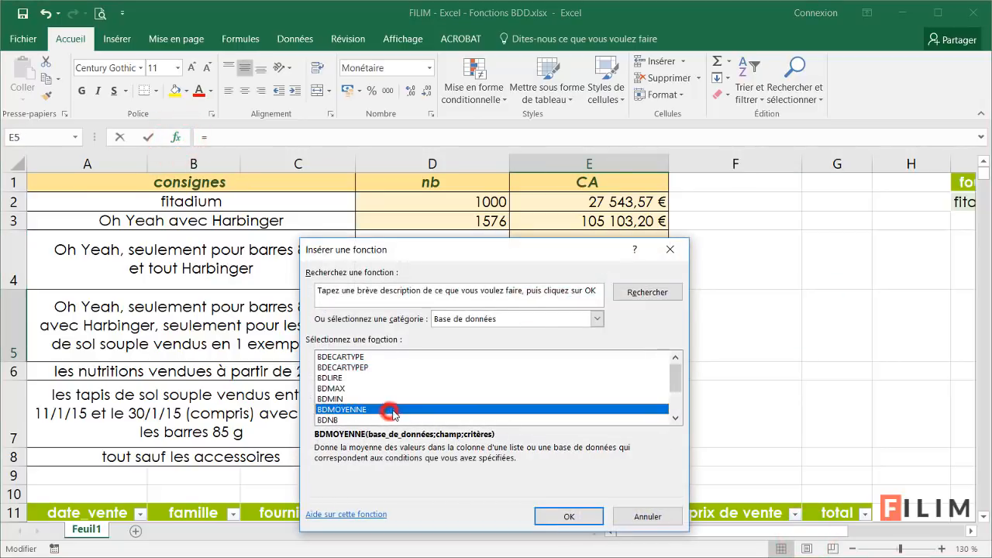
scroll(390, 409, down, 3)
double_click(389, 410)
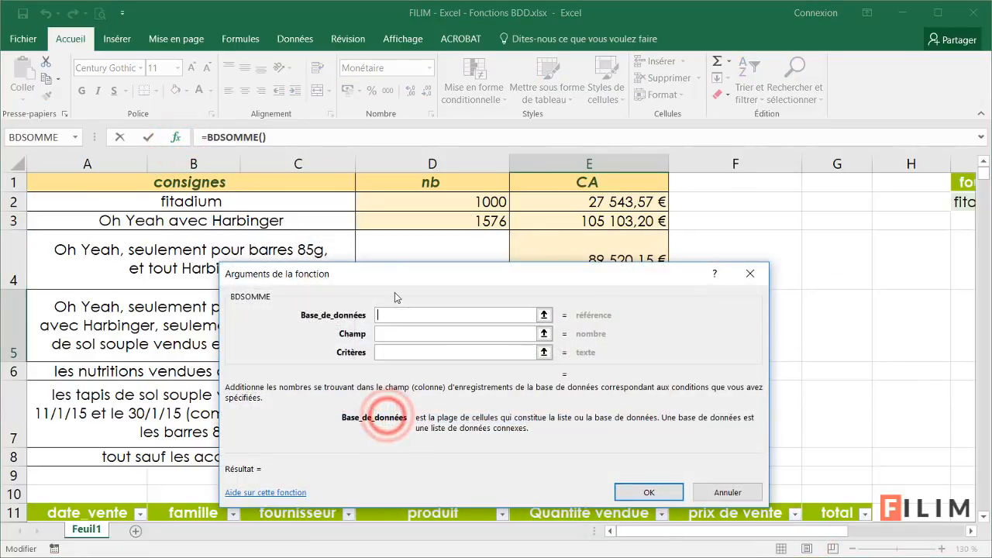
Step: Set the BDSOMME database argument to Tableau1[#Tout] and the Champ argument to the total column header
drag(392, 273, 450, 237)
scroll(121, 420, down, 1)
click(29, 448)
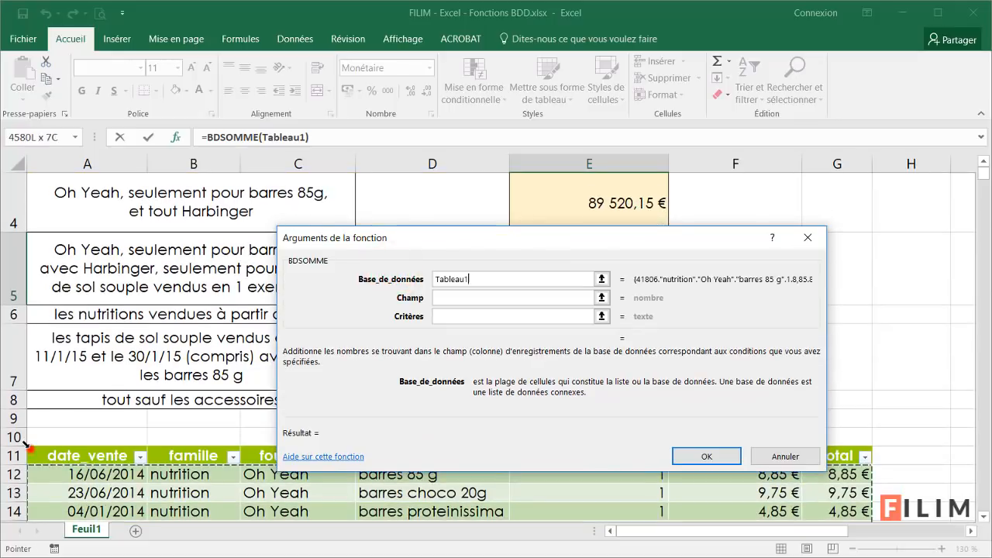
click(25, 443)
click(472, 297)
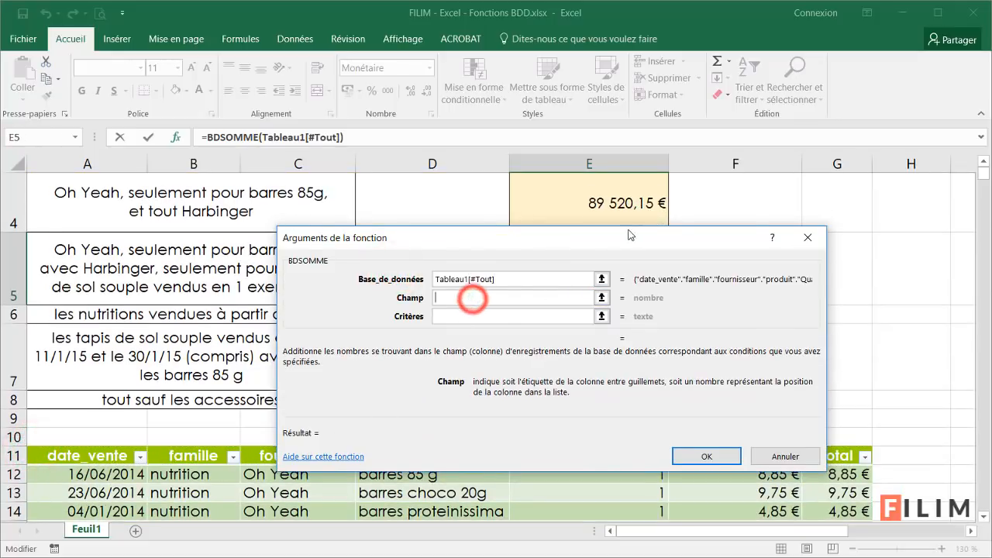
drag(629, 235, 570, 225)
click(837, 456)
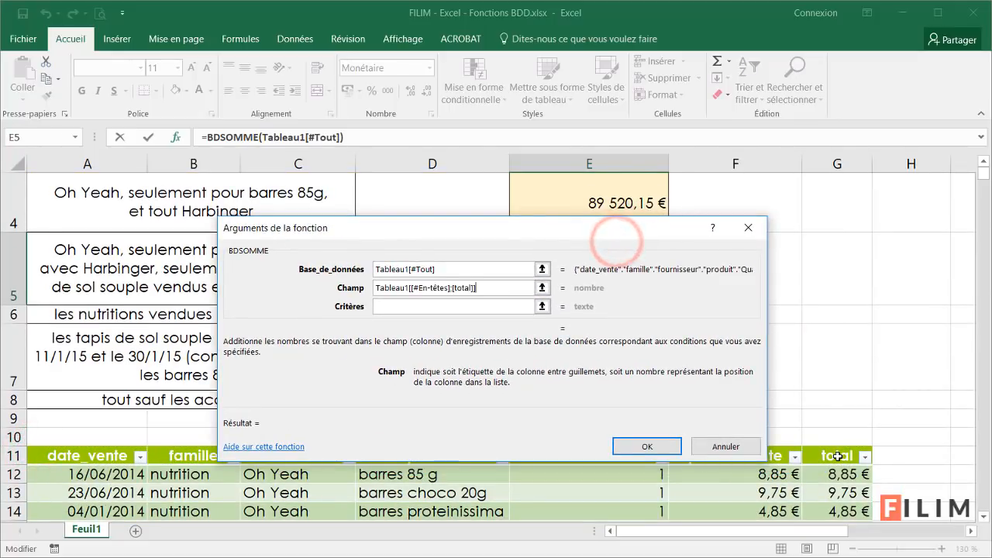
Step: Set the BDSOMME criteria range to P1:R3 and validate the formula in E5
click(400, 307)
drag(754, 535, 897, 534)
scroll(905, 423, up, 1)
drag(668, 231, 574, 275)
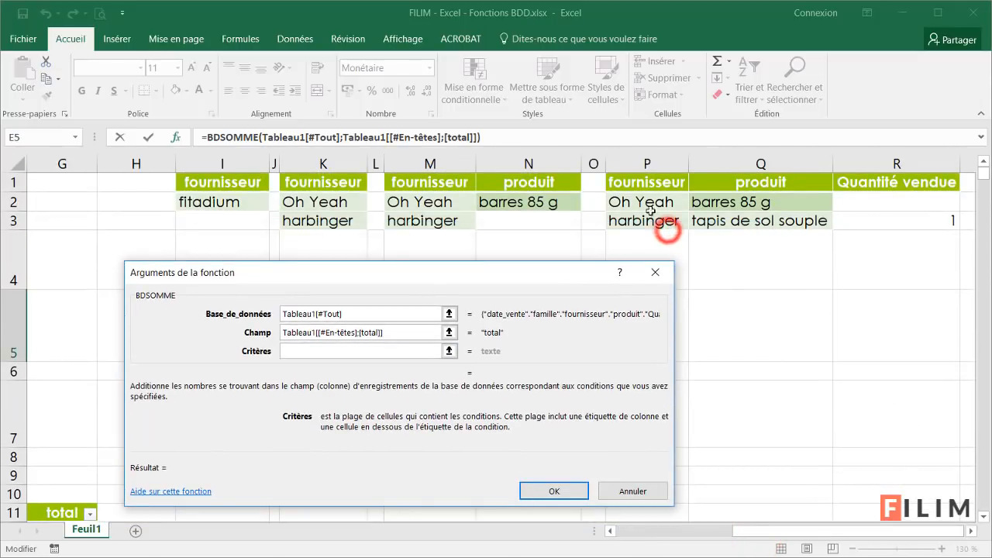
drag(647, 181, 902, 220)
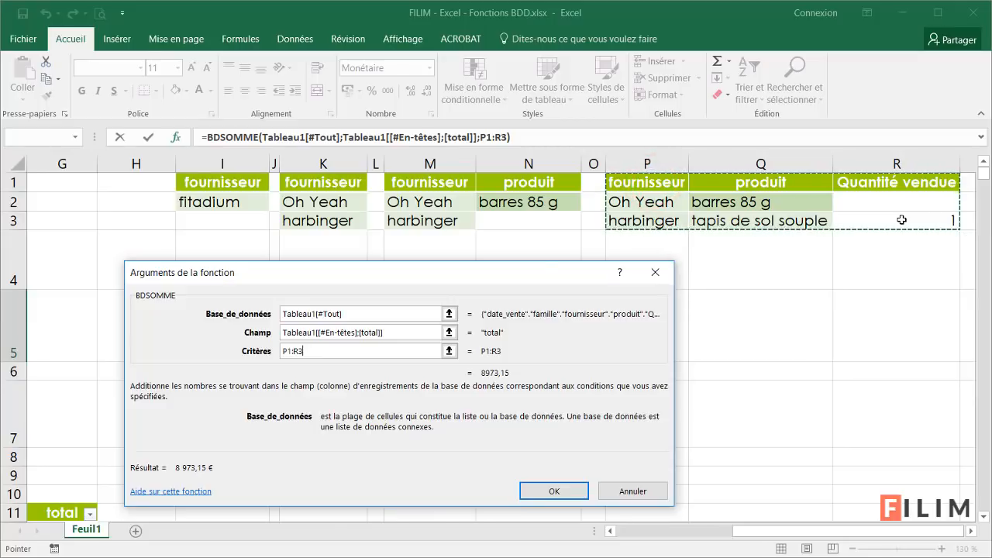
click(563, 494)
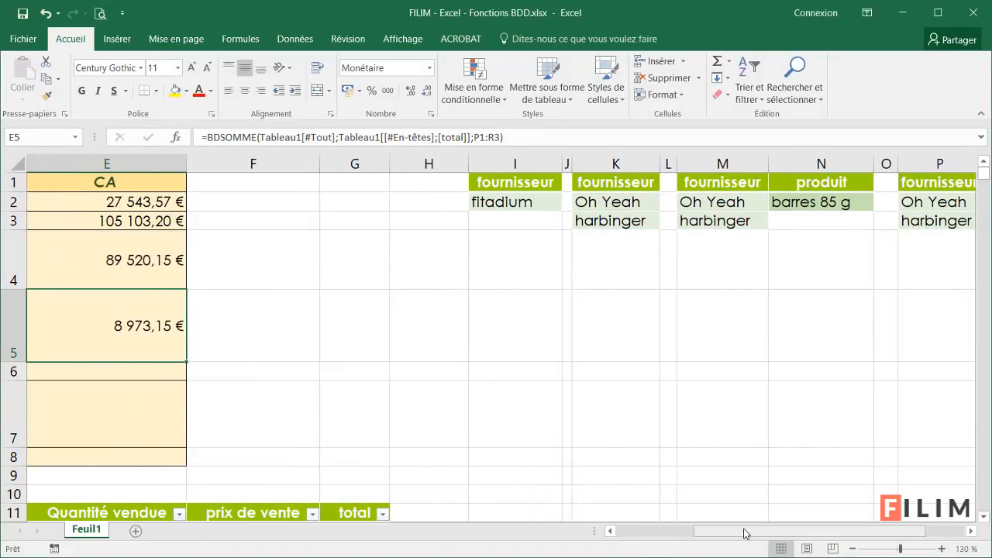
drag(740, 531, 663, 531)
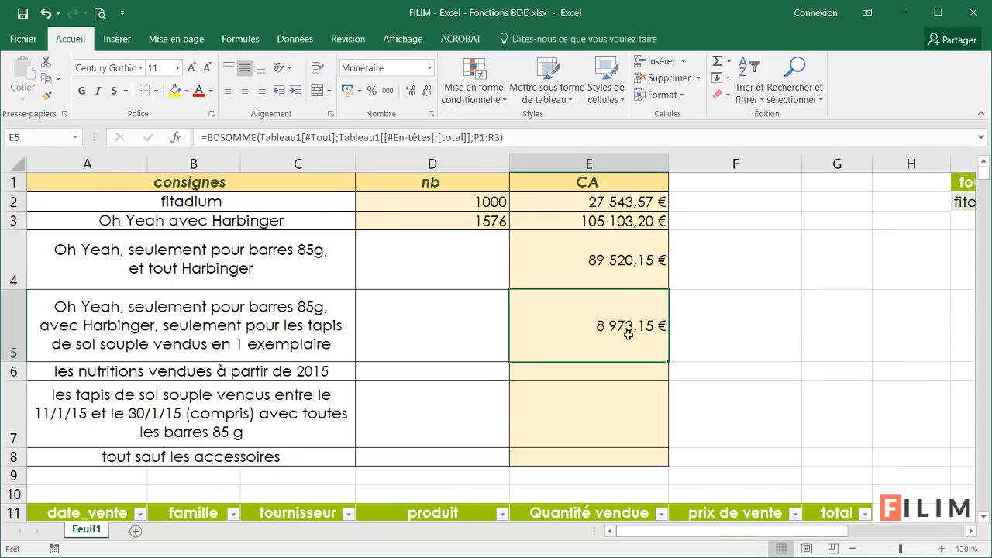
Step: Filter the sales table to the supplier Oh Yeah and the product barres 85 g
scroll(659, 350, down, 1)
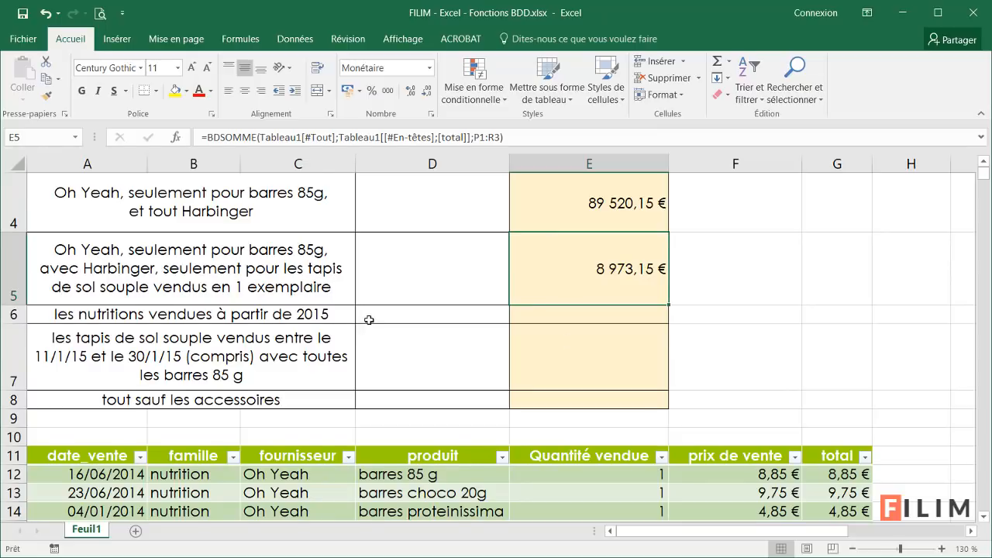
scroll(220, 335, down, 1)
click(347, 306)
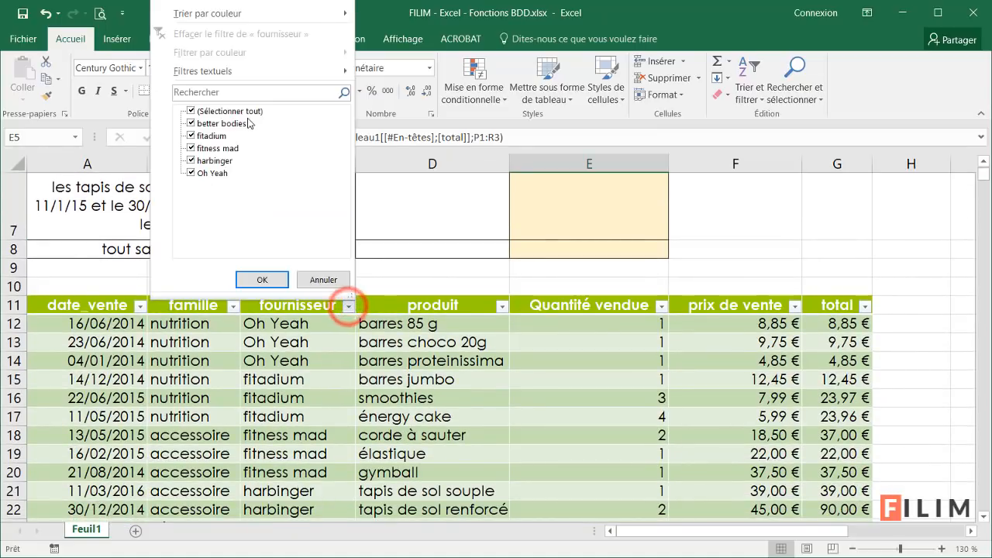
click(236, 111)
click(214, 174)
click(262, 280)
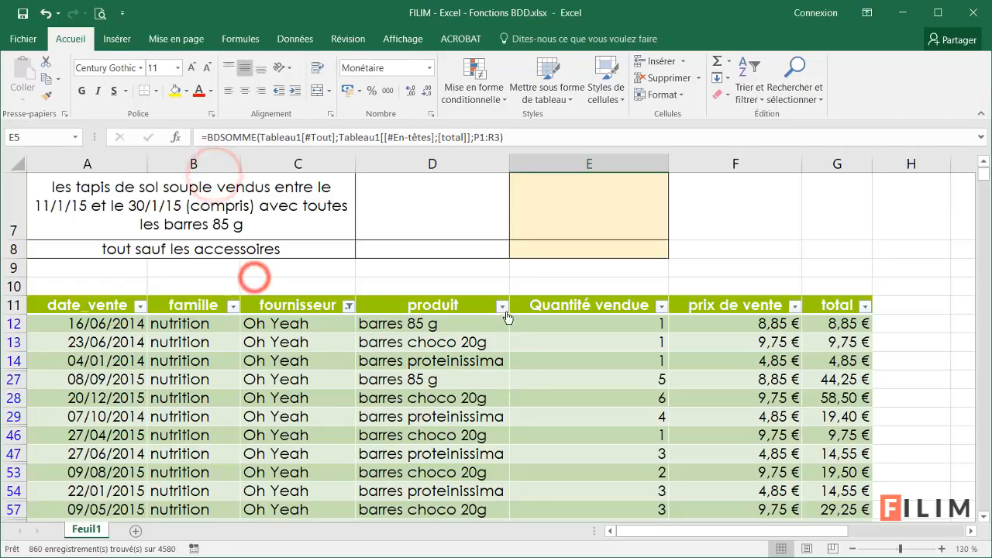
click(502, 306)
click(372, 111)
click(368, 123)
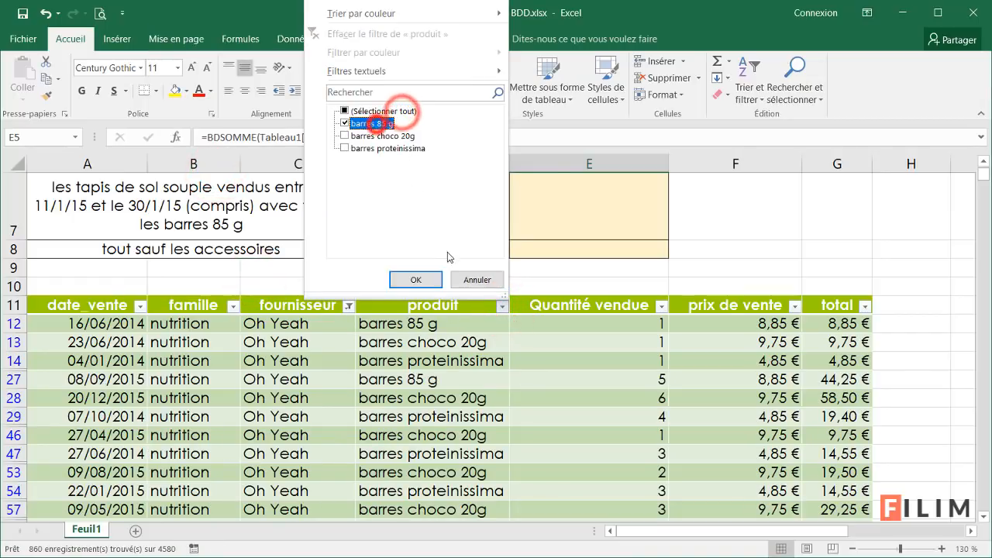
click(414, 279)
Step: Sum the filtered total column by selecting it and enter =3708,15 in F5 as a manual check of E5
click(815, 301)
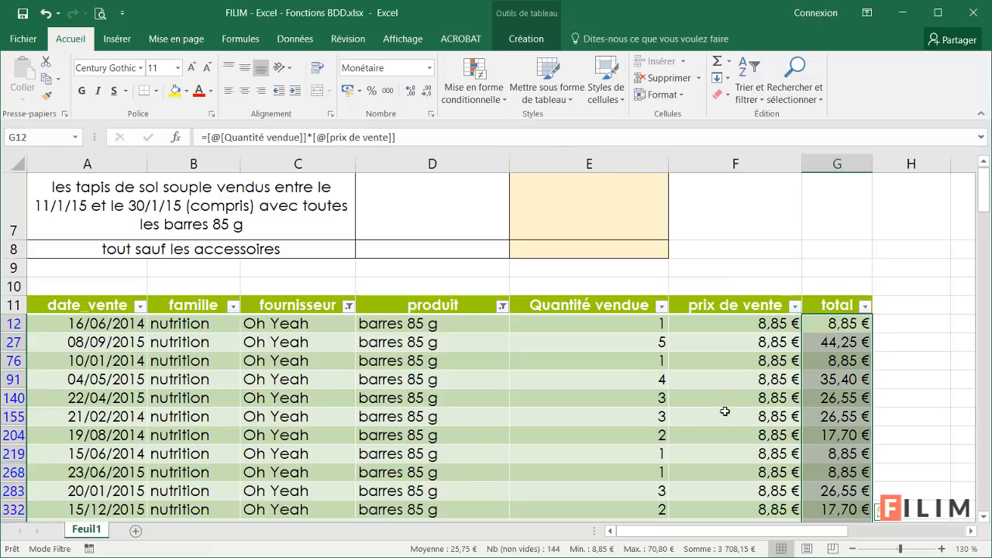
scroll(728, 426, up, 2)
click(722, 334)
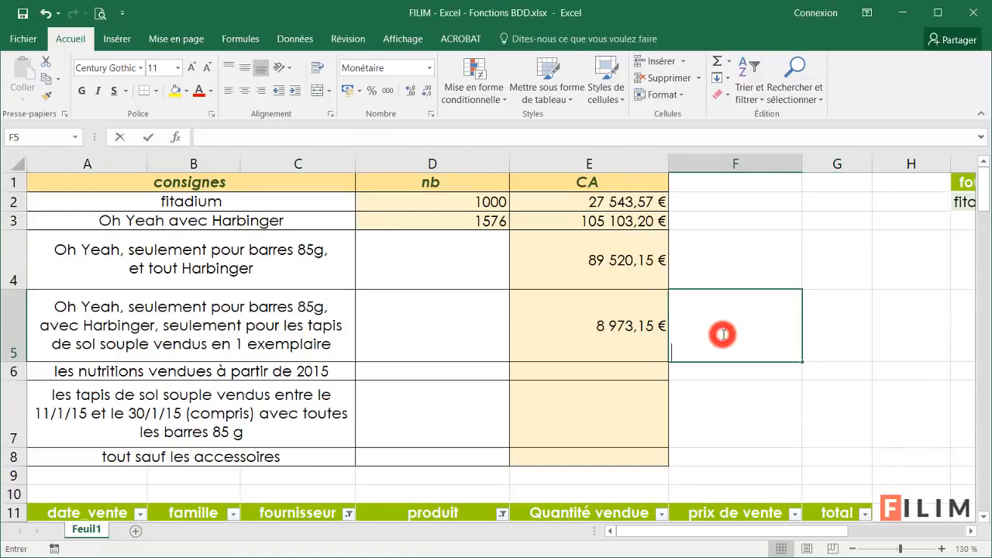
text(=)
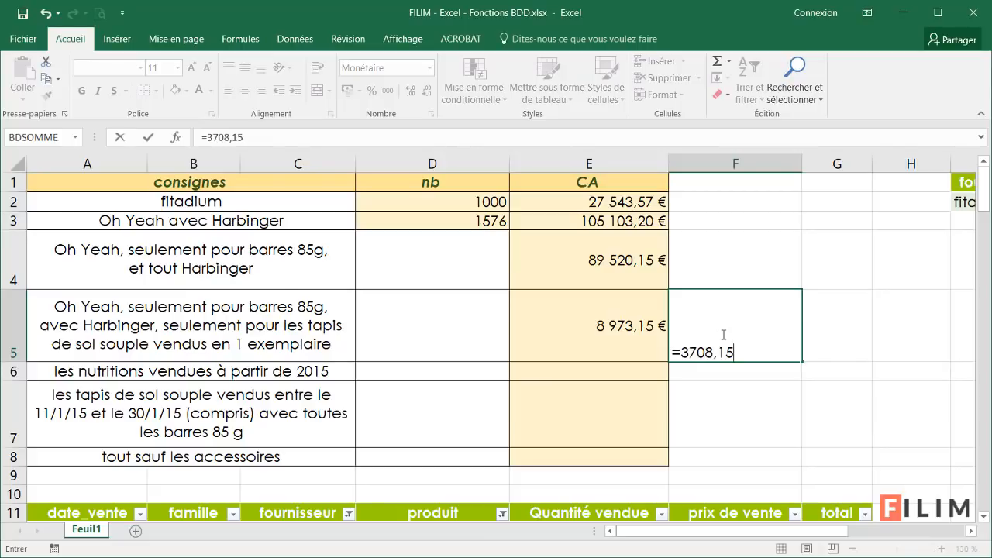
text(3708,15)
key(Return)
scroll(742, 371, down, 2)
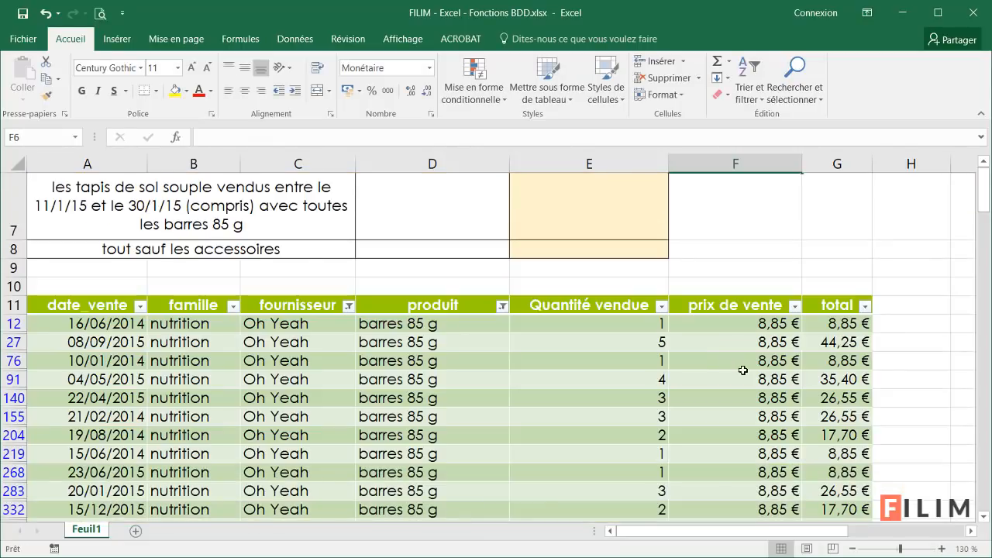
click(824, 304)
scroll(424, 341, up, 2)
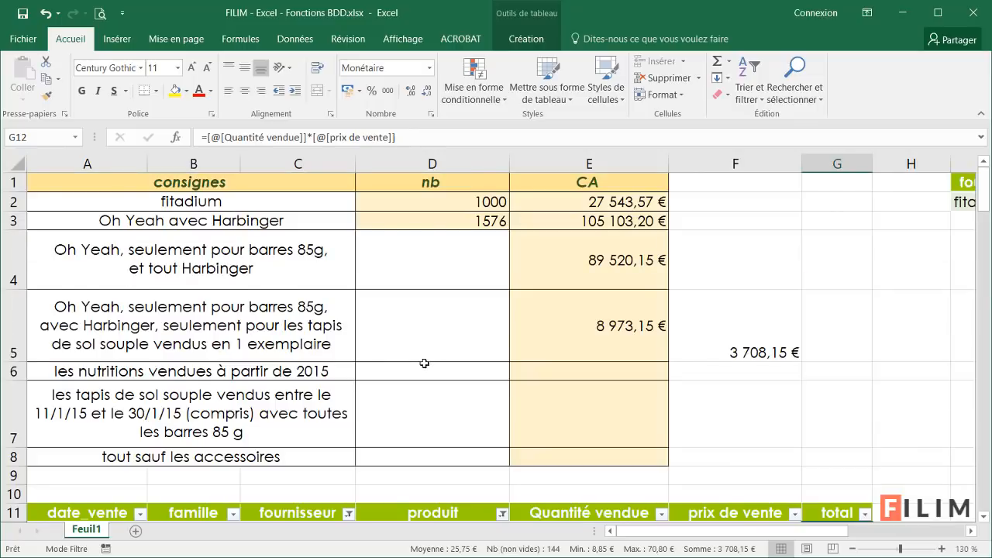
Step: Clear all filters from the sales table
scroll(425, 363, down, 1)
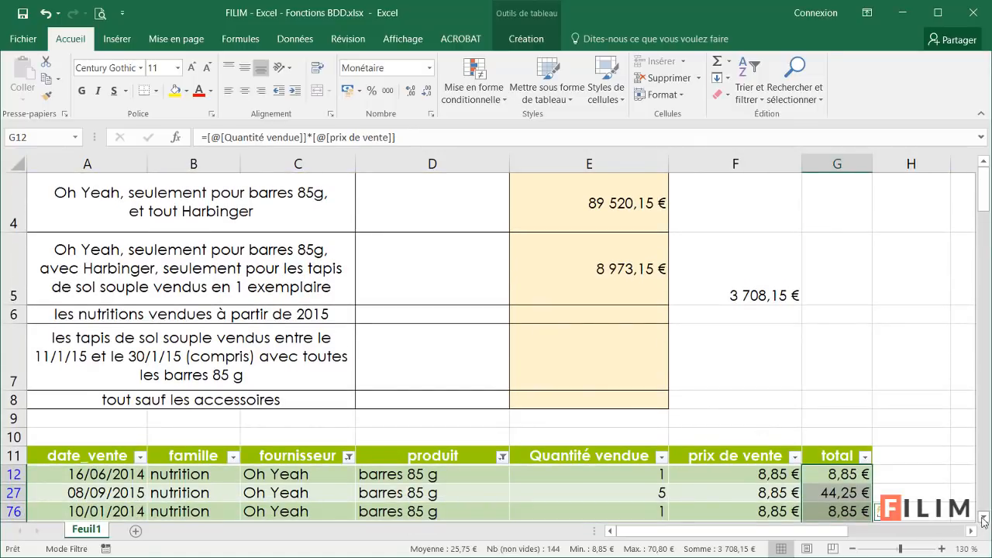
click(984, 521)
click(372, 452)
click(750, 92)
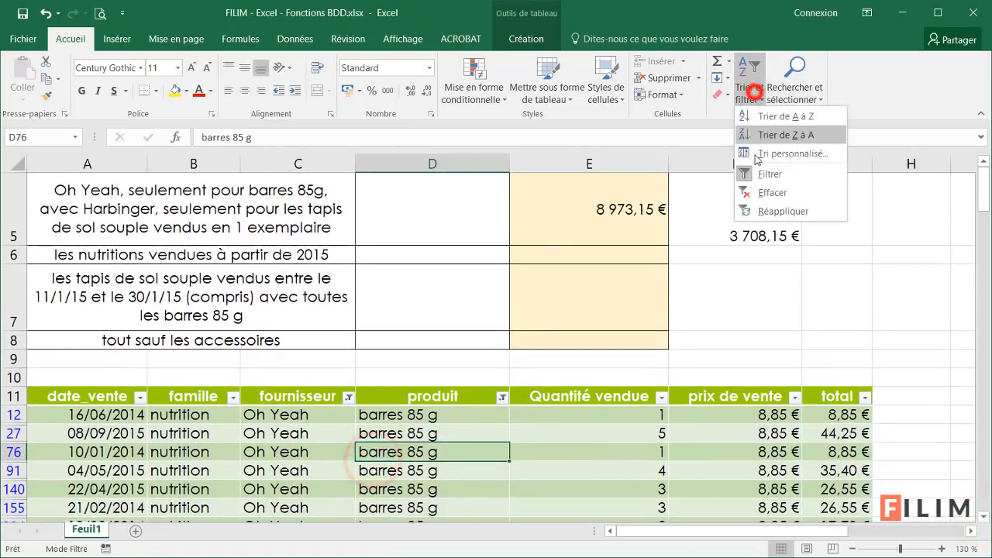
click(758, 192)
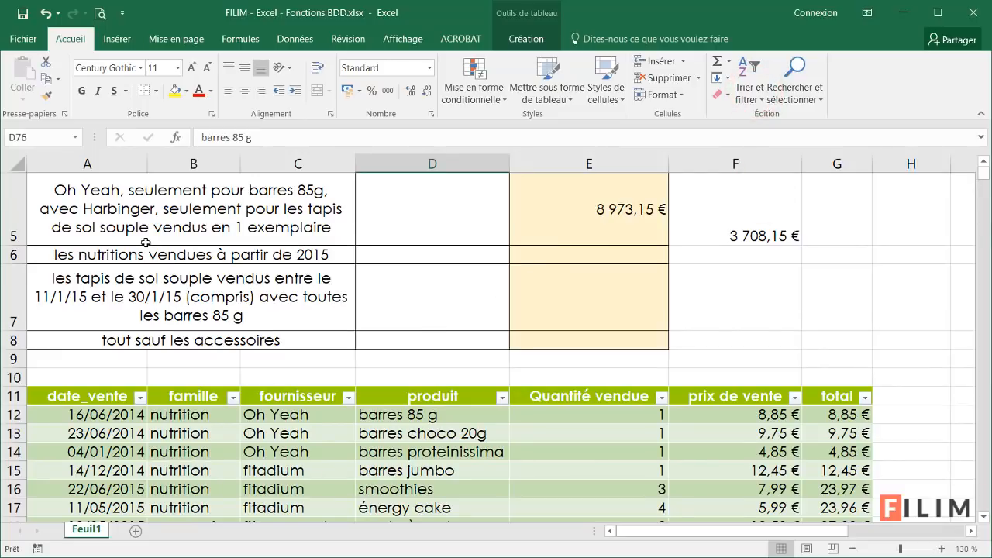
Step: Filter the sales table to the supplier harbinger and the product tapis de sol souple
click(347, 397)
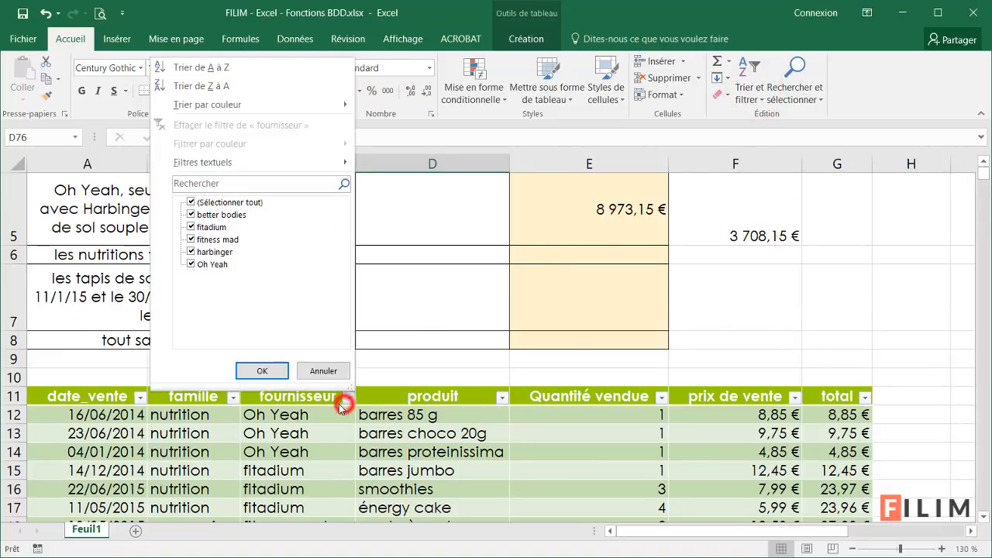
click(254, 203)
click(215, 252)
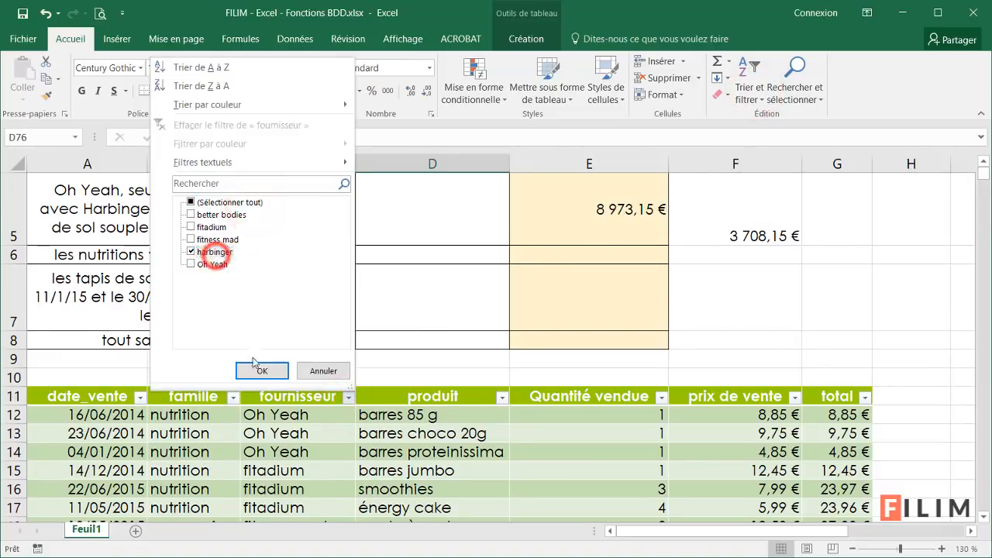
click(262, 371)
click(502, 397)
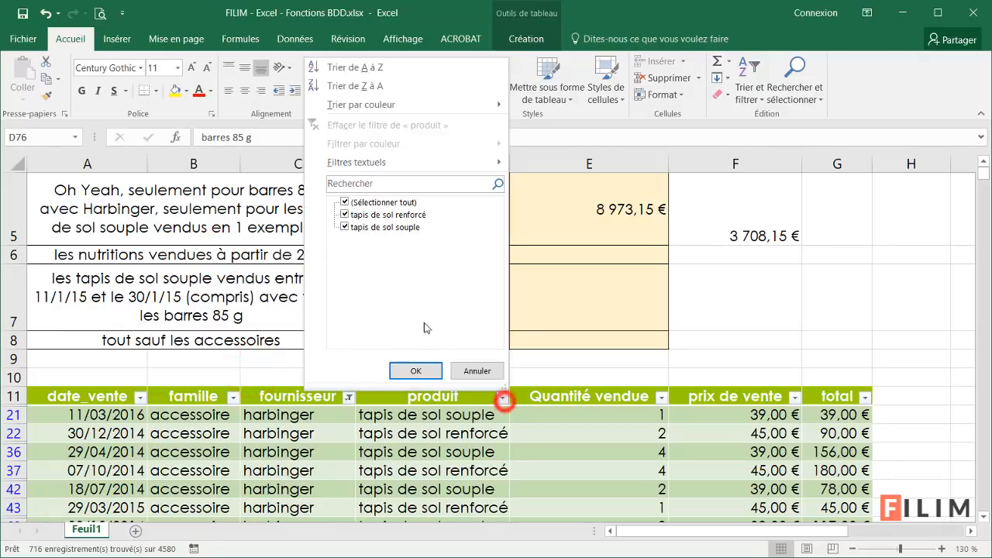
click(409, 202)
click(403, 226)
click(418, 371)
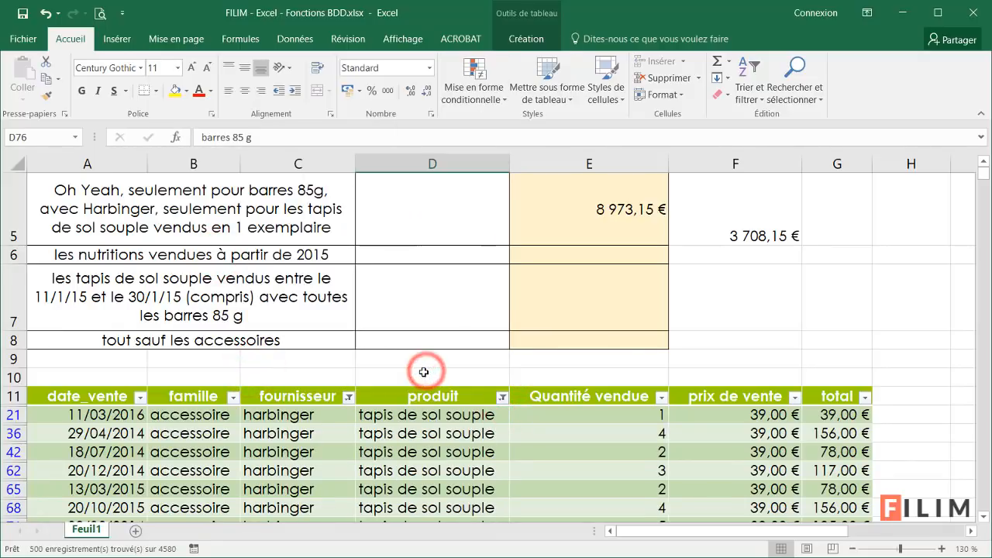
Step: Restrict the filtered sales to a Quantité vendue of 1
click(661, 397)
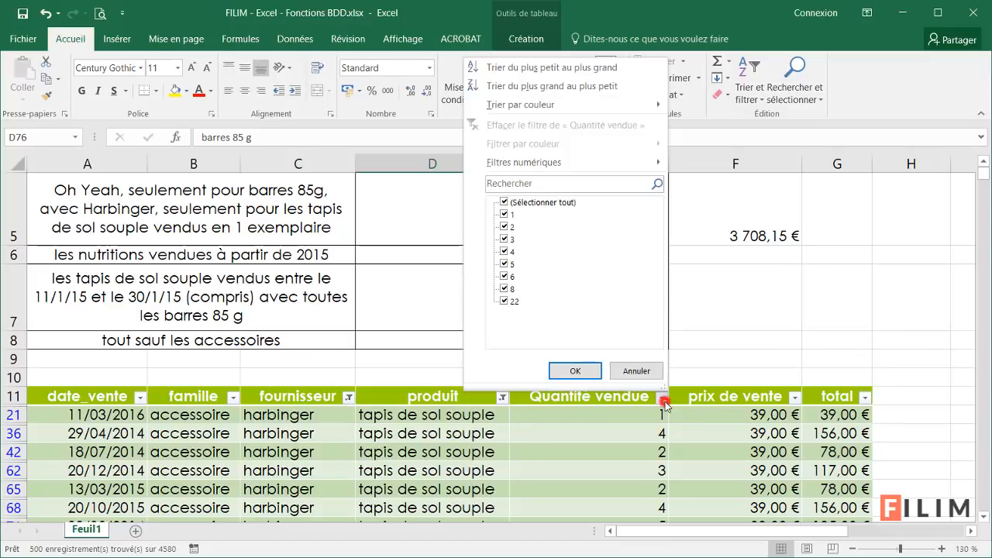
click(564, 202)
click(504, 214)
click(573, 371)
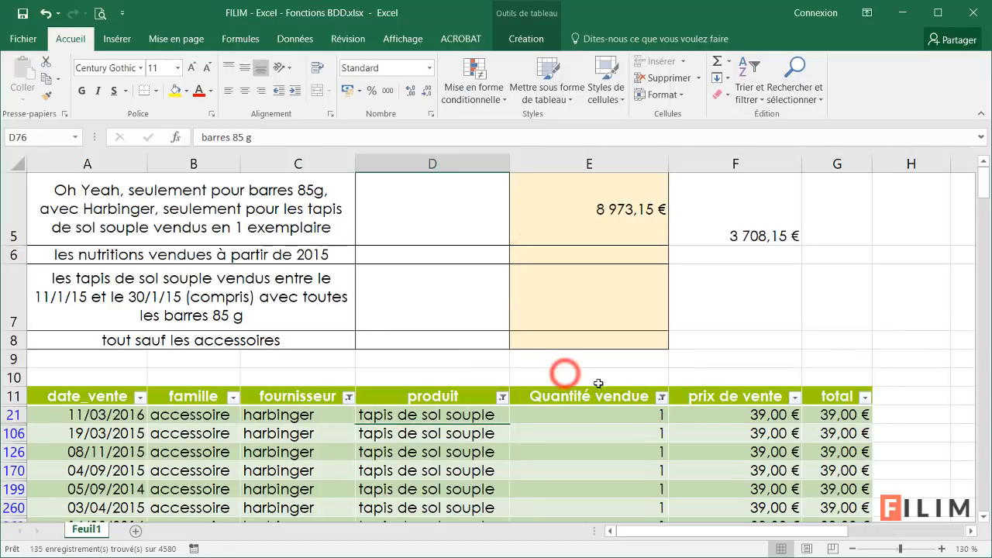
Step: Sum the filtered total column by selecting it and add +5265 to the check formula in F5
click(825, 388)
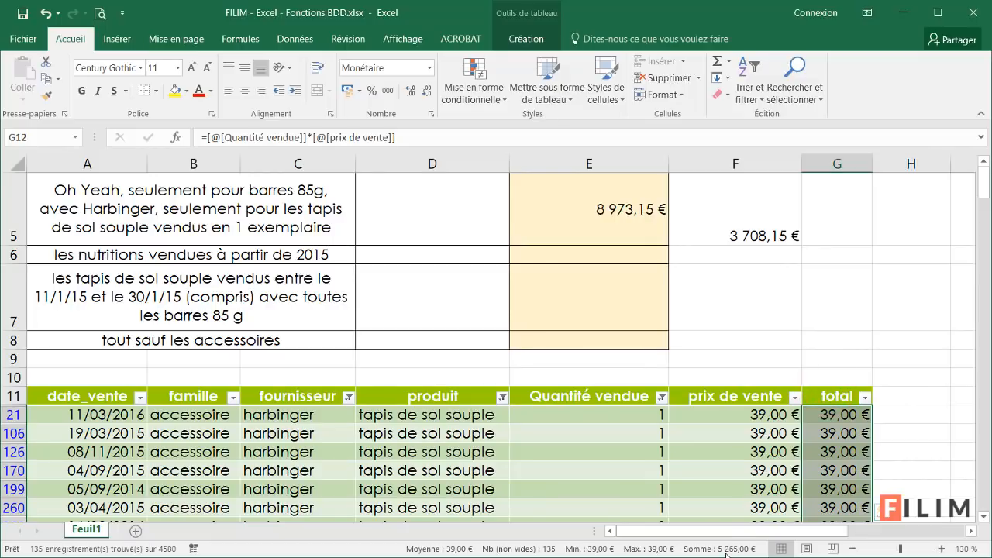
double_click(767, 239)
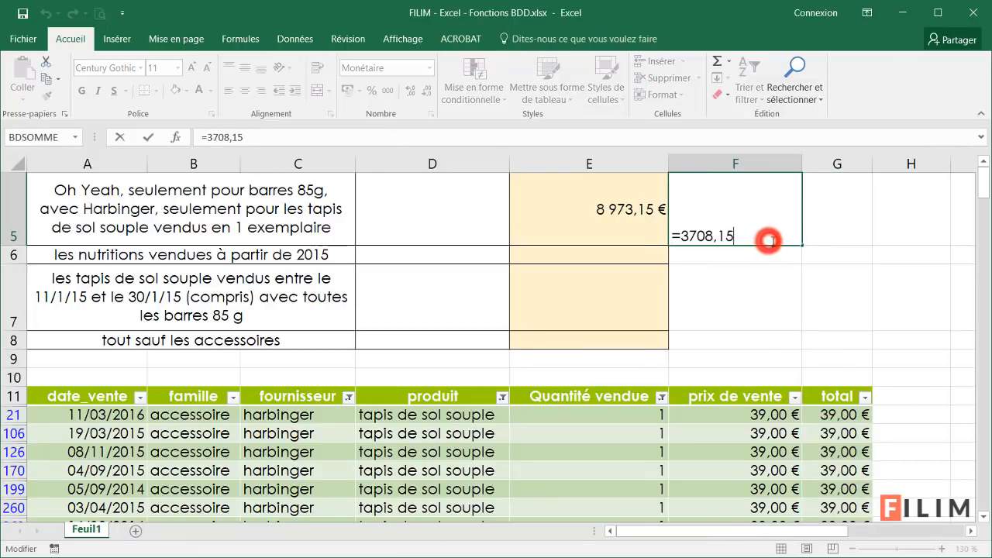
text(+52)
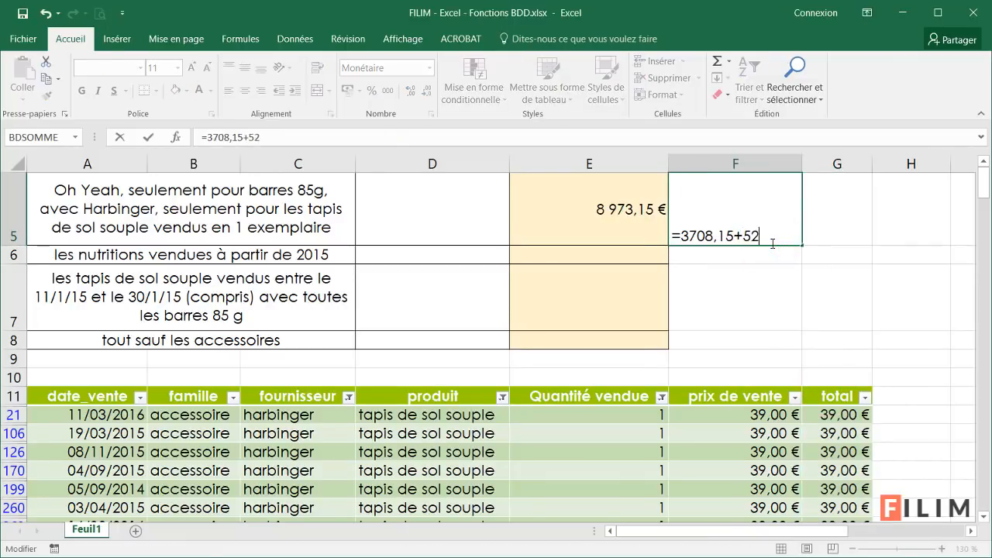
text(65)
key(Return)
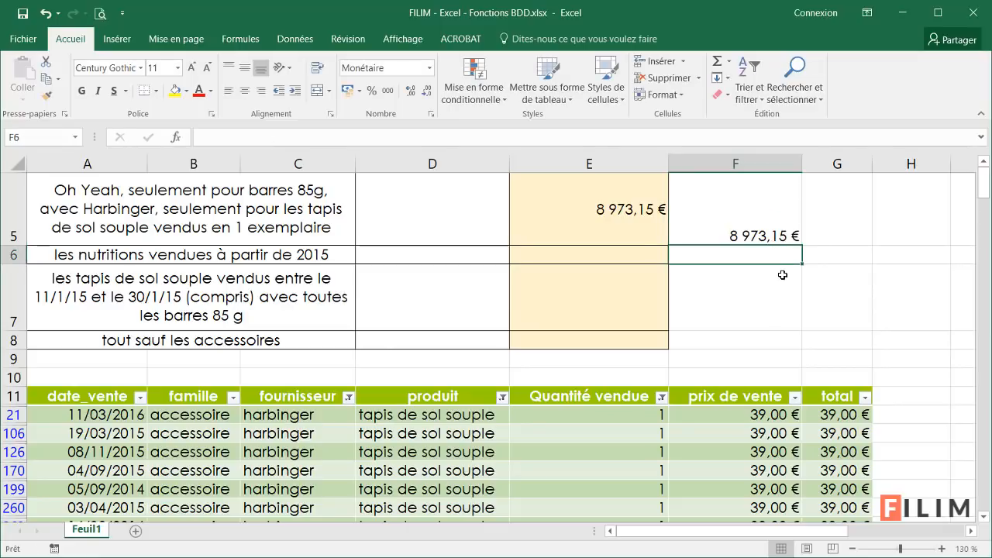
Step: Delete the check formula from F5 and clear all filters from the sales table
click(726, 214)
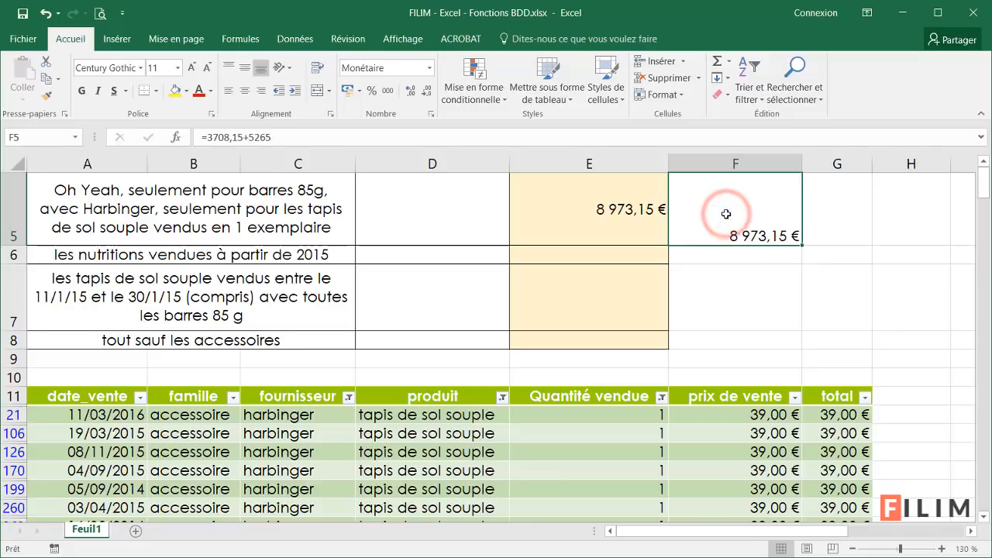
key(Delete)
click(763, 451)
click(741, 86)
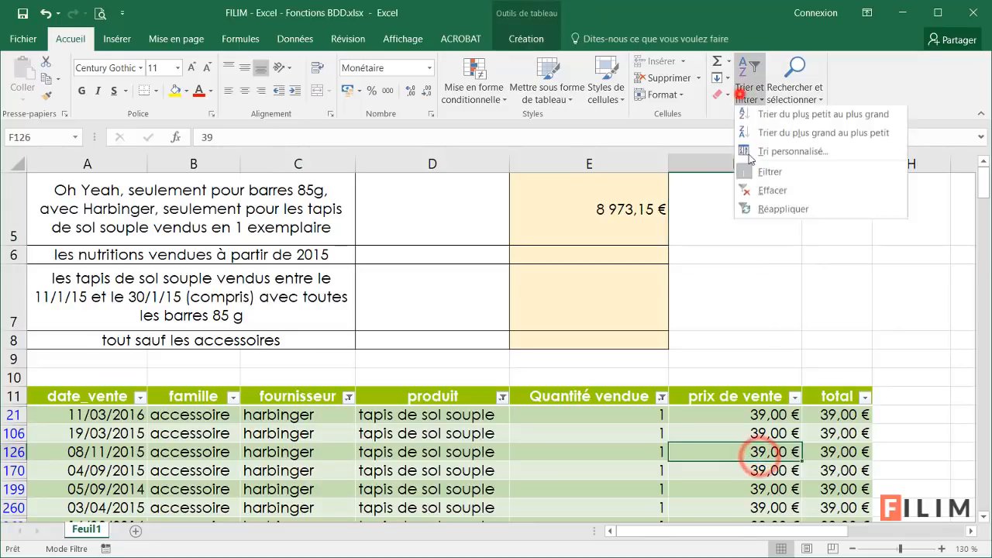
click(784, 194)
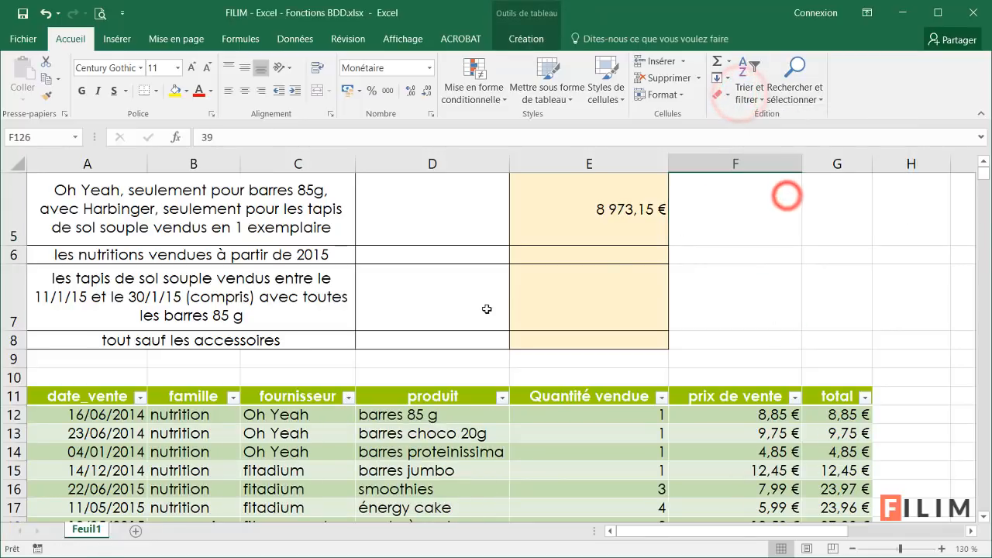
click(549, 258)
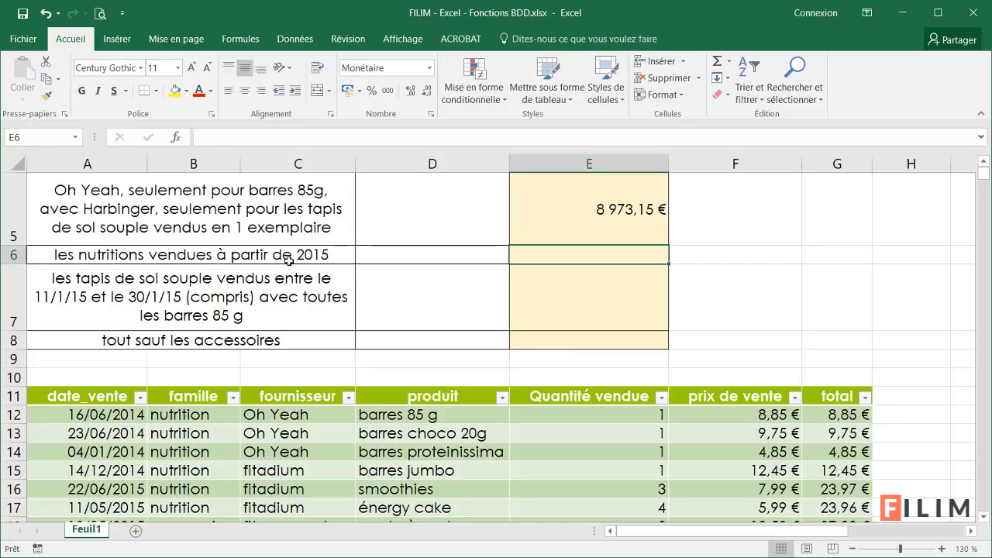
drag(197, 398, 198, 432)
drag(91, 400, 88, 434)
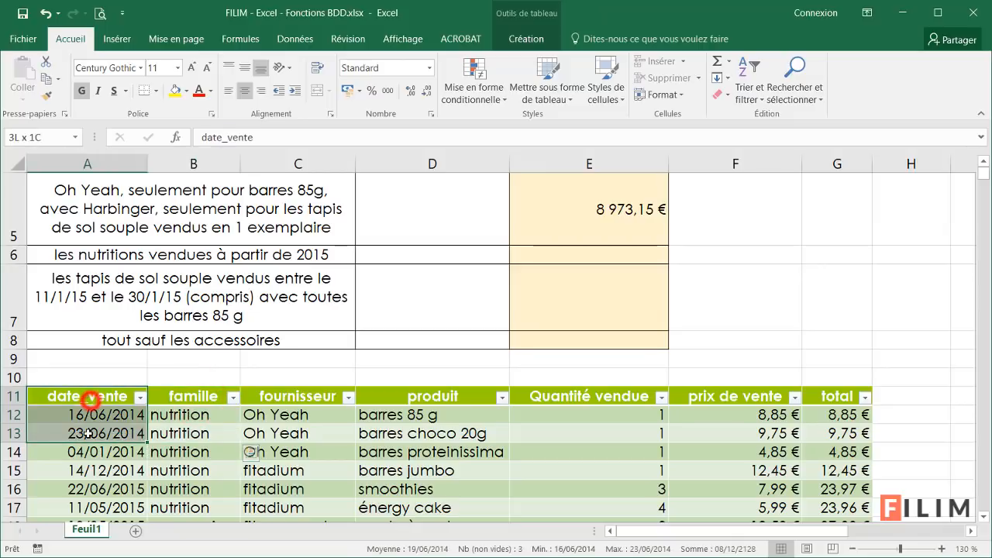
click(152, 447)
click(155, 433)
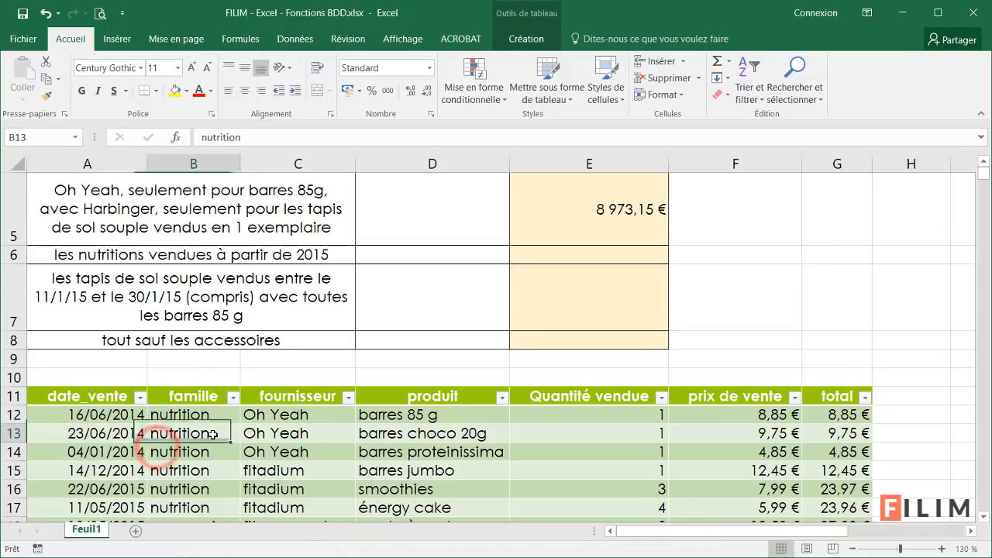
click(748, 81)
click(390, 459)
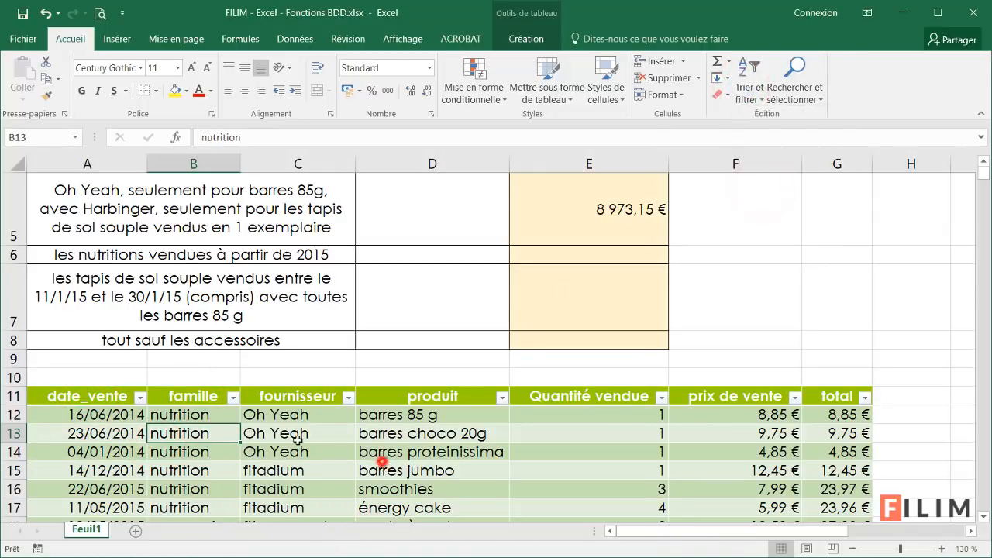
Step: Copy the date_vente and famille headers with their first data row, and narrow column S as a spacer
click(187, 399)
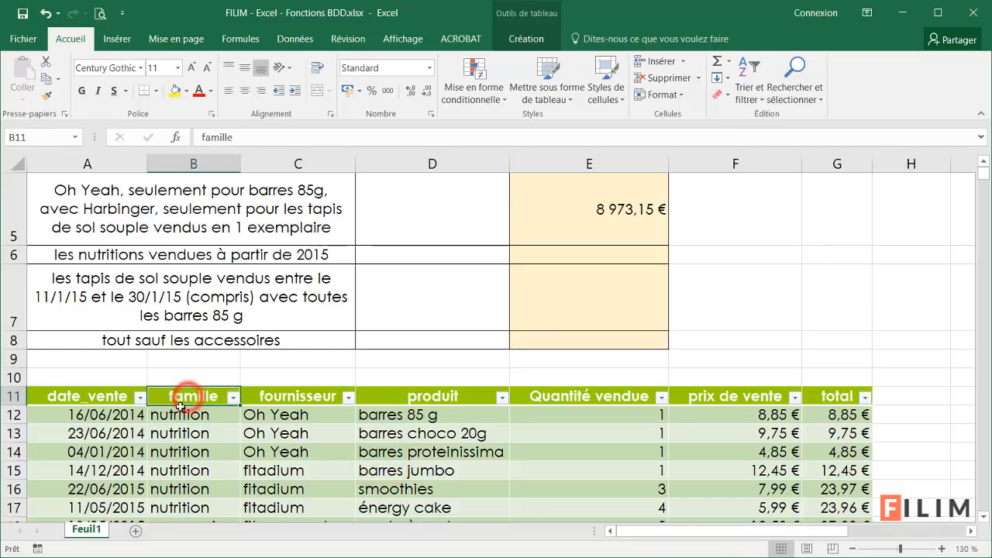
drag(188, 399, 123, 414)
key(ctrl+c)
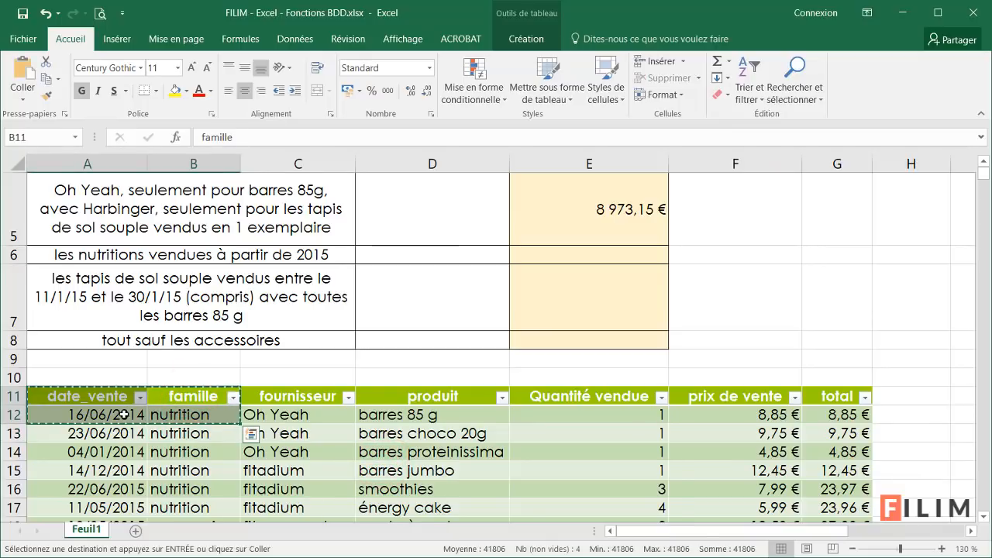
drag(741, 535, 859, 533)
scroll(813, 449, up, 2)
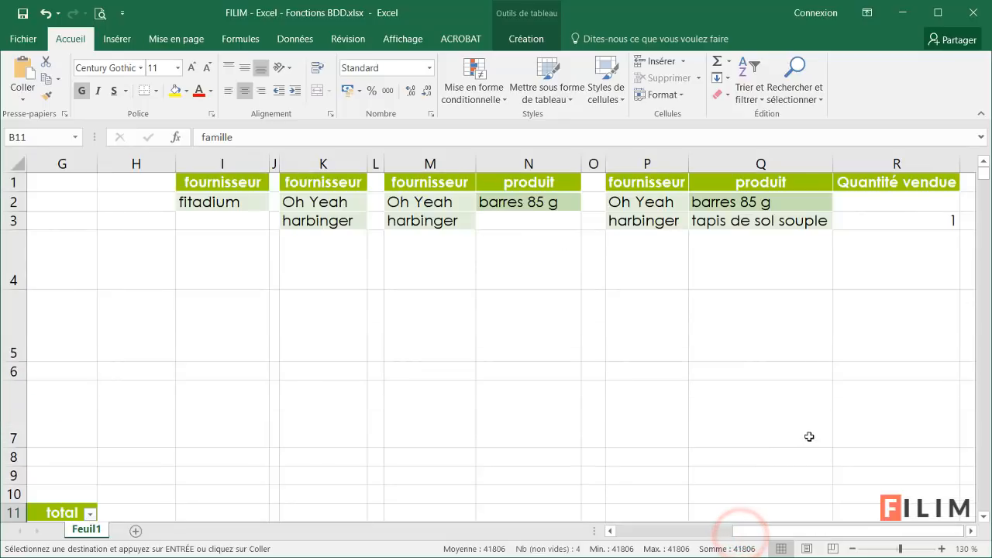
click(972, 531)
click(974, 535)
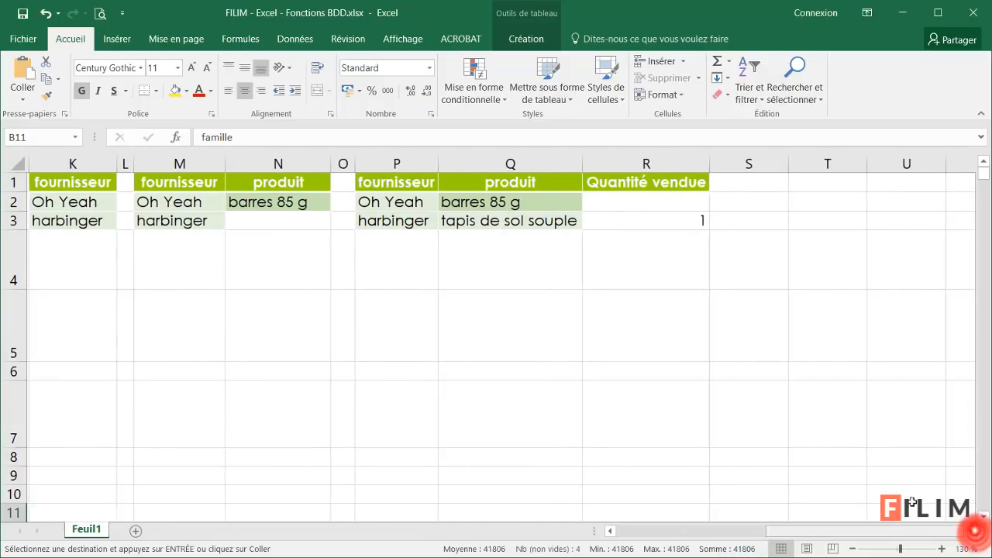
drag(789, 164, 728, 163)
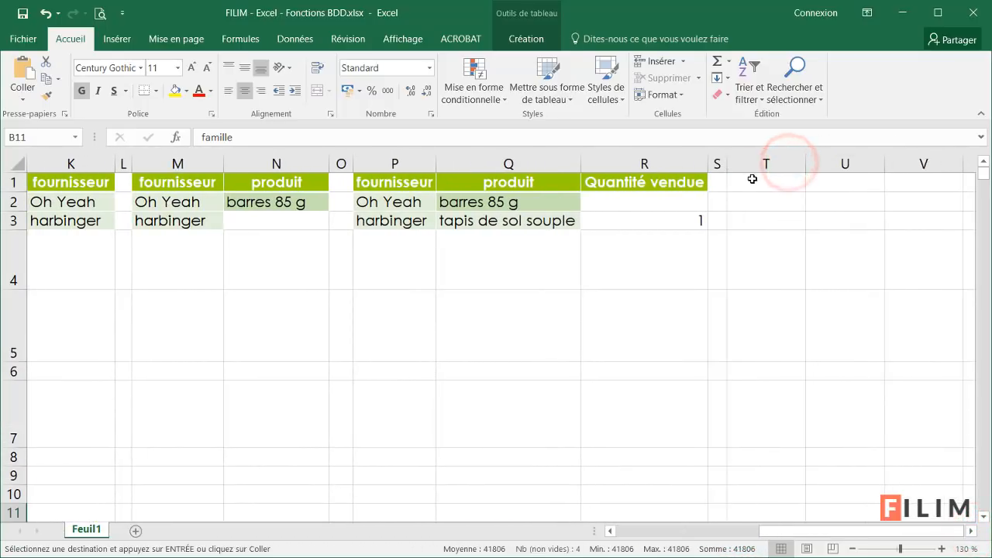
Step: Paste the copied headers and data row at T1 and fit column T's width to its content
click(754, 179)
key(ctrl+v)
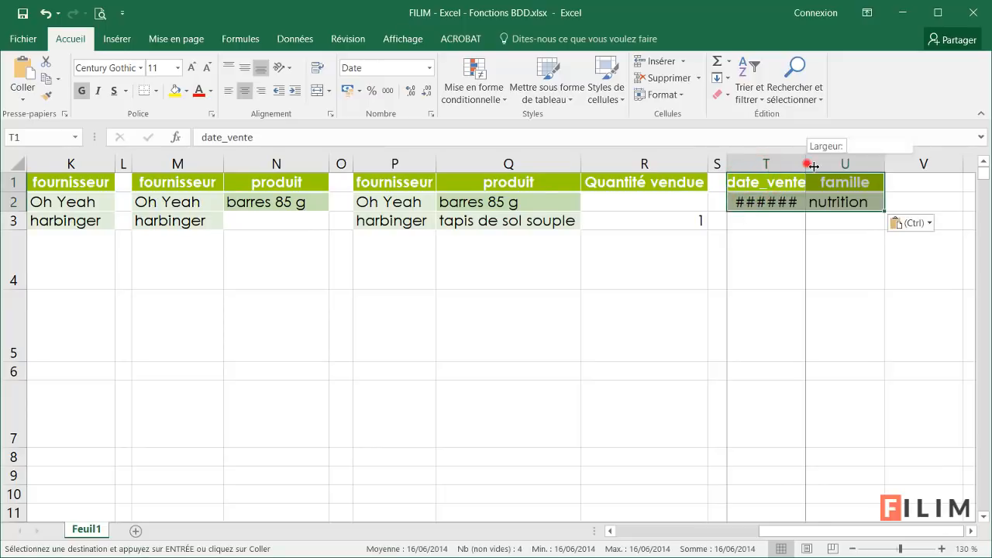
double_click(805, 162)
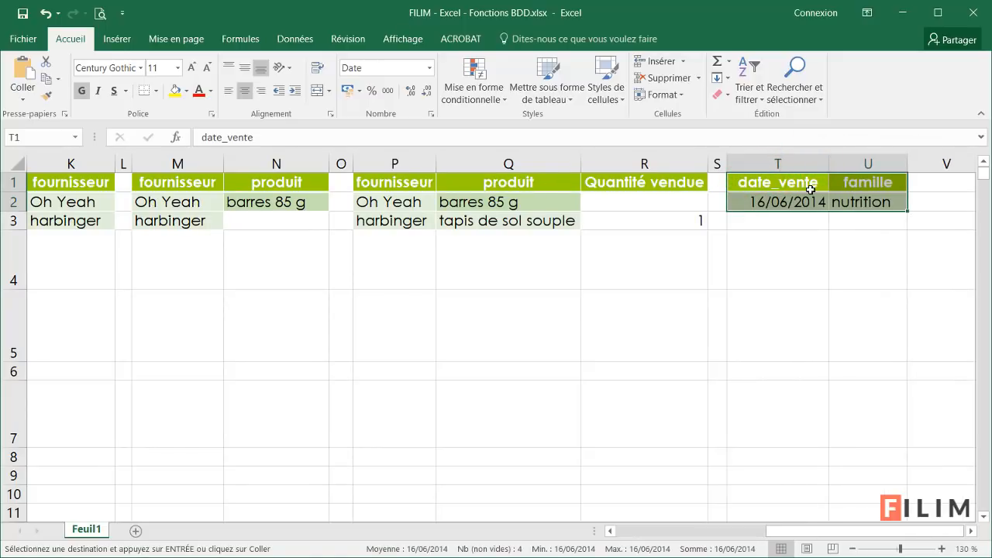
drag(843, 531, 774, 418)
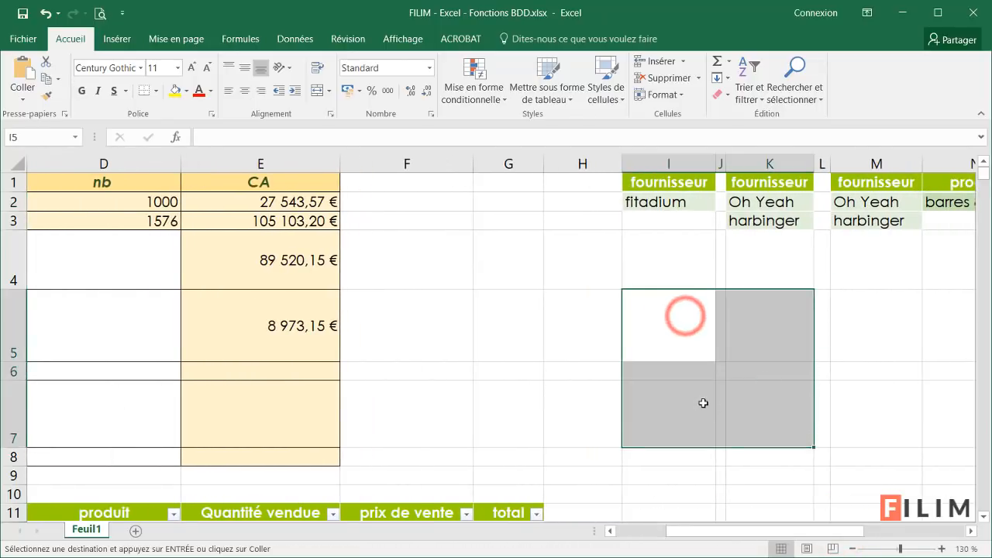
scroll(647, 415, down, 1)
drag(647, 414, 708, 454)
scroll(708, 454, down, 5)
drag(682, 325, 682, 356)
scroll(713, 402, up, 3)
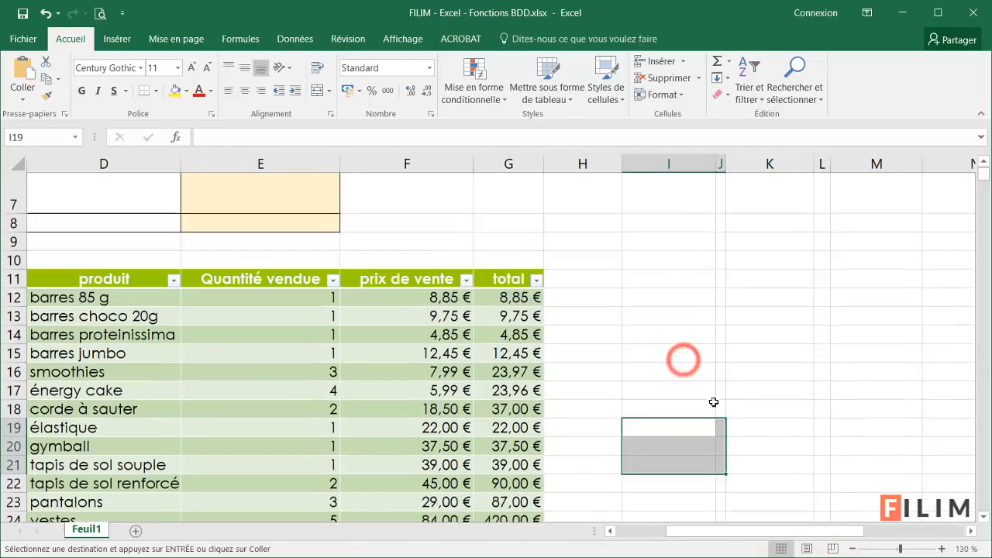
click(489, 385)
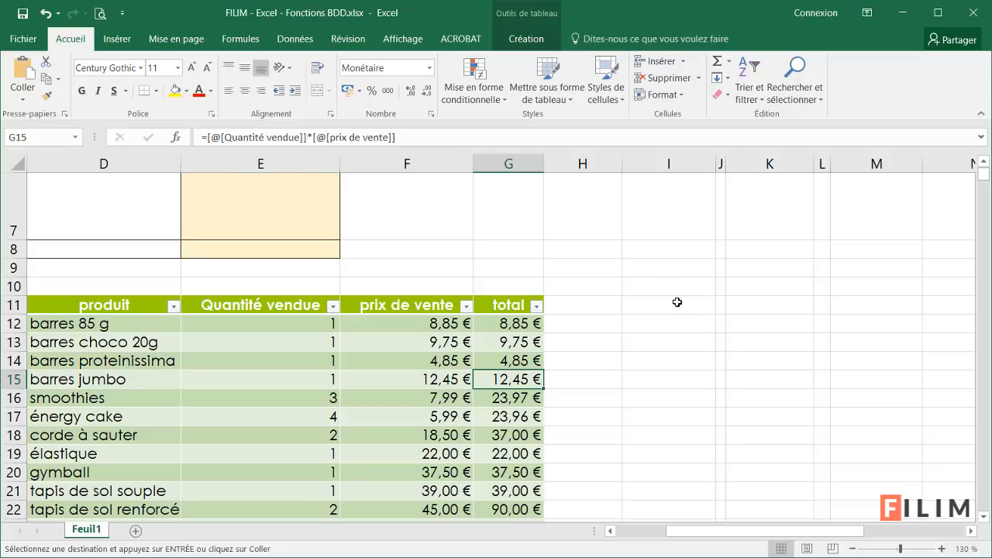
drag(676, 364, 740, 436)
drag(679, 462, 718, 483)
click(755, 438)
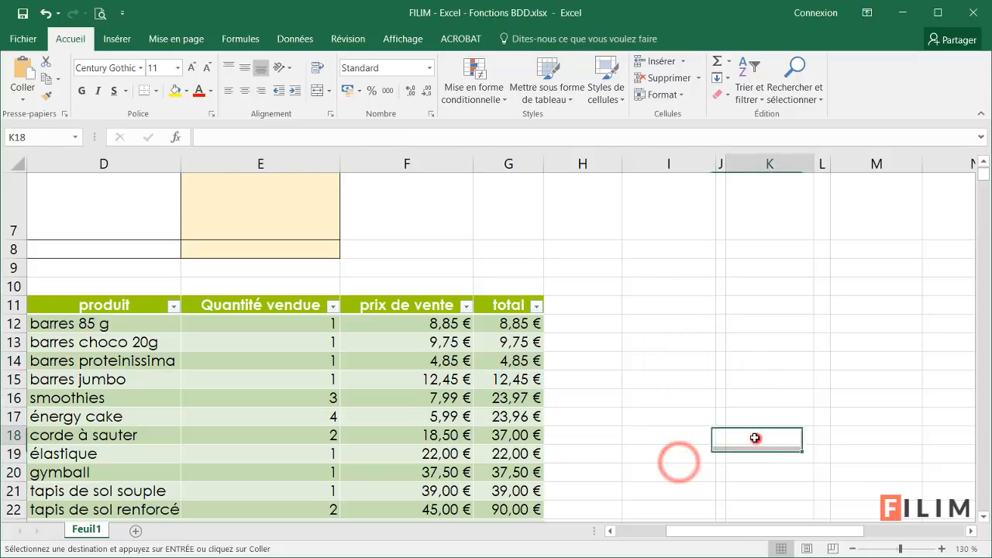
Step: Replace the date in T2 under date_vente with the criterion >= 1/1/2015
drag(761, 533, 845, 535)
scroll(810, 425, up, 2)
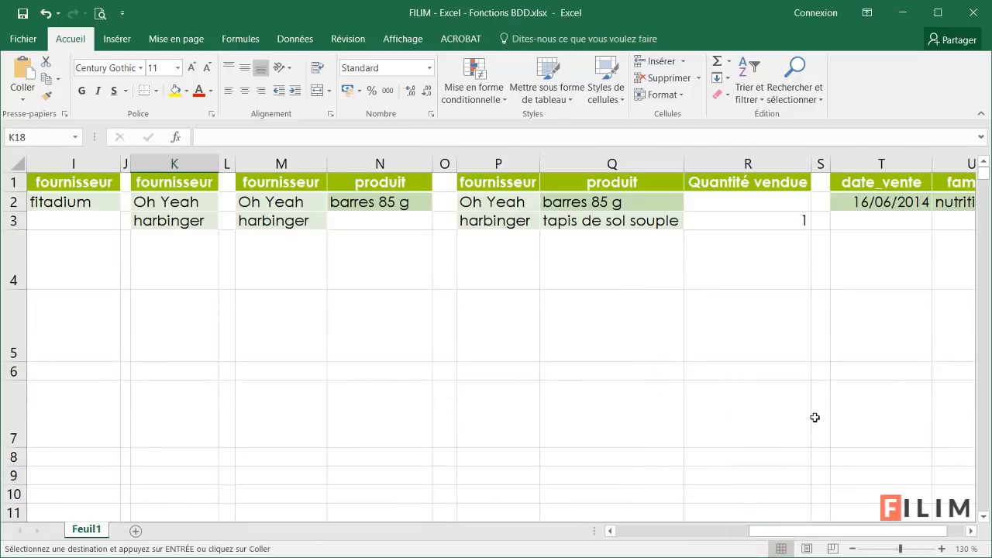
drag(909, 535, 931, 511)
double_click(782, 196)
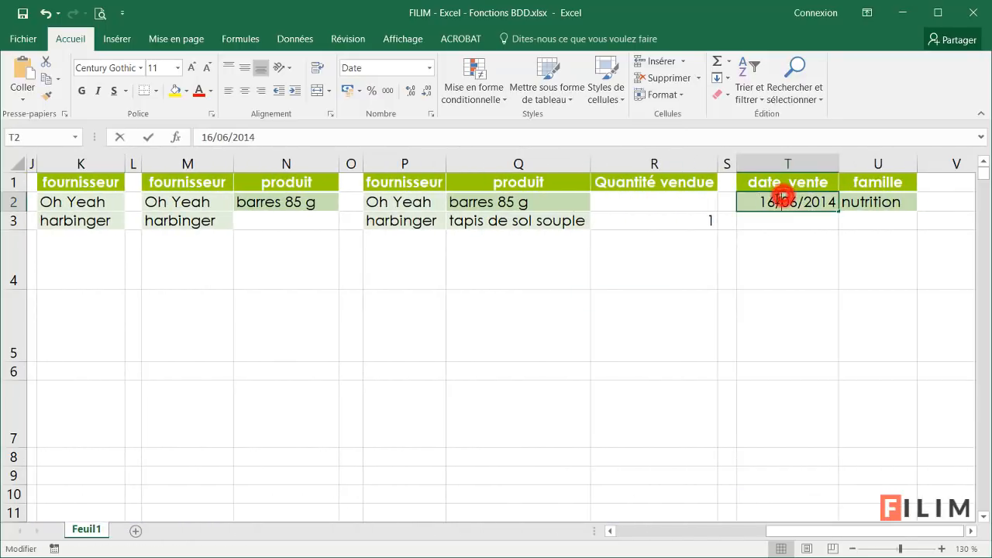
drag(756, 201, 835, 204)
text(>)
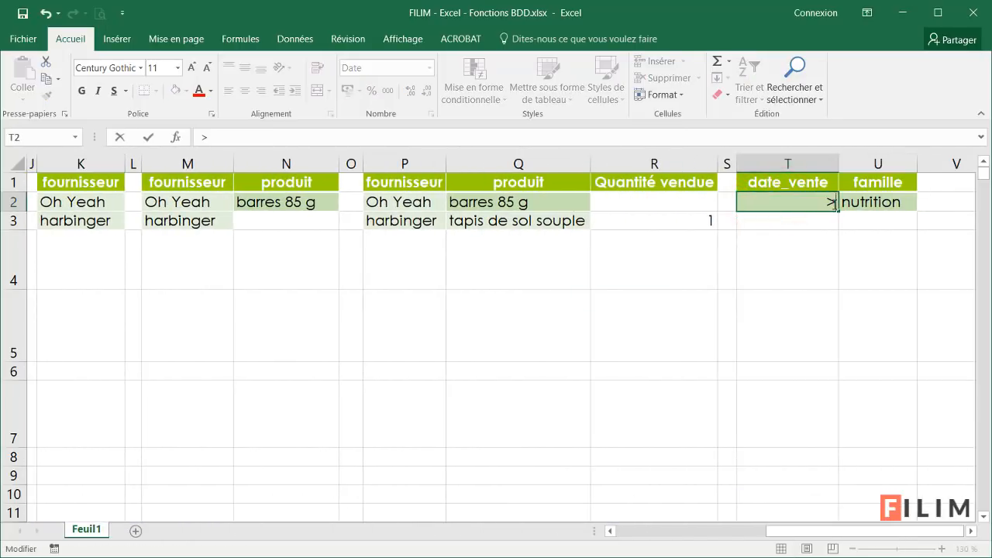
text(= 1/1/2015)
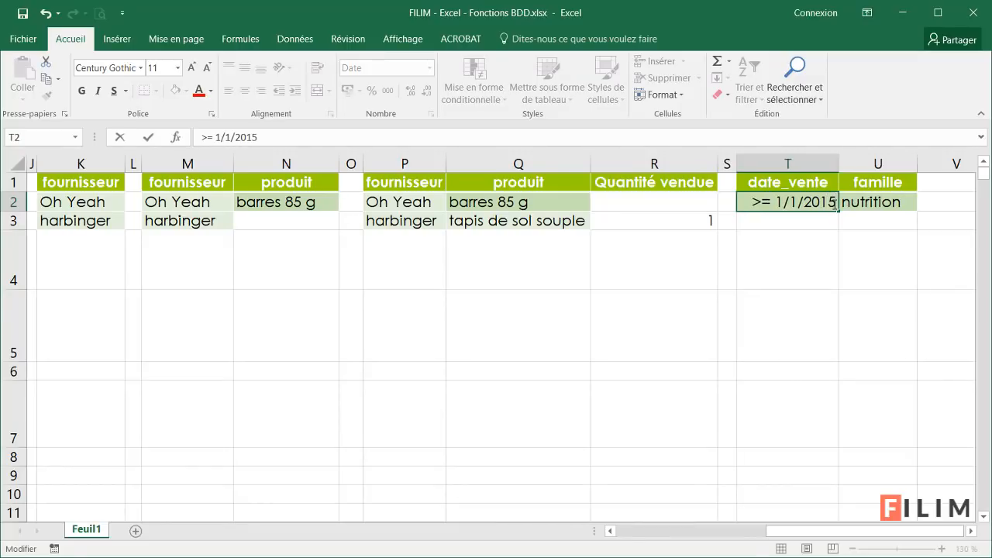
key(Return)
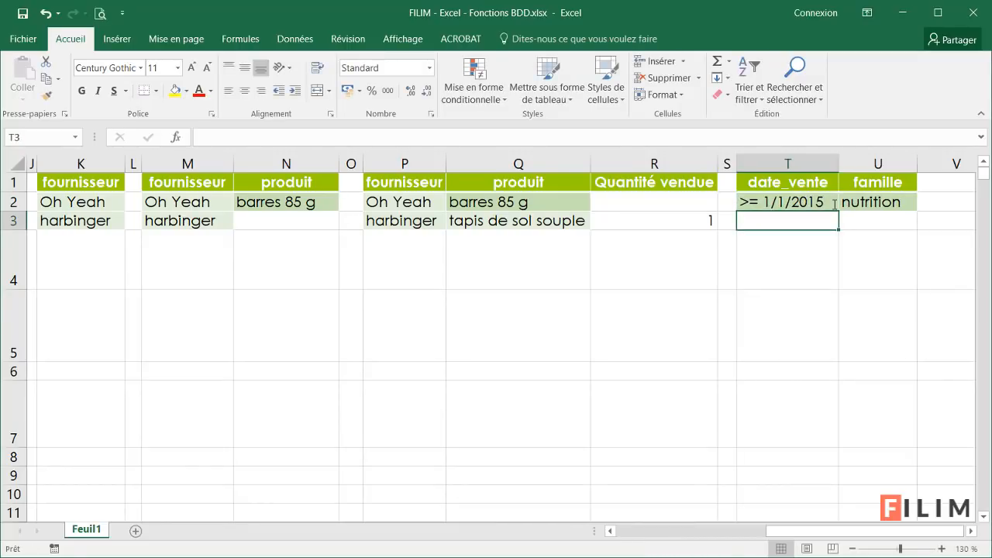
Step: Rewrite the T2 date criterion with two-digit day and month as >= 01/01/2015 and refit column T's width
click(763, 202)
double_click(764, 202)
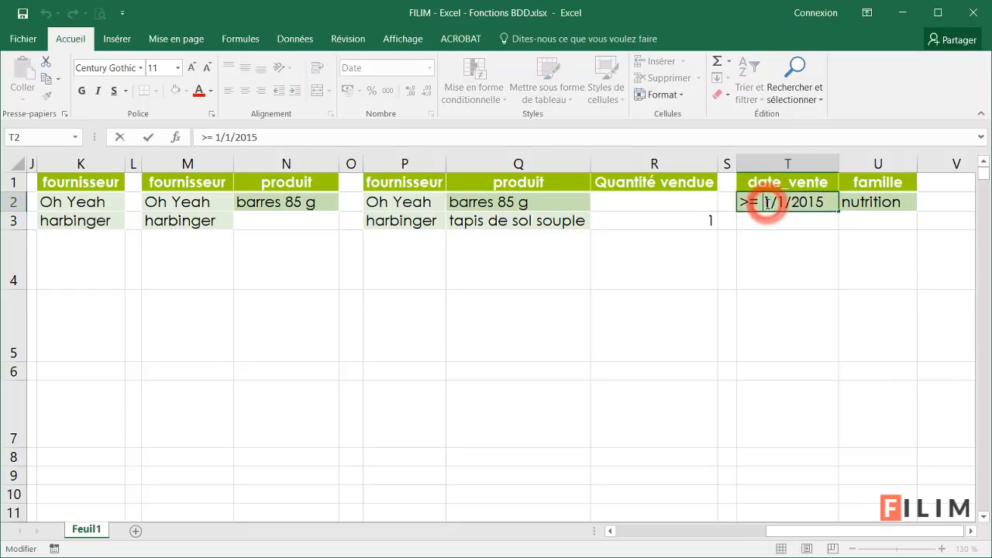
text(0)
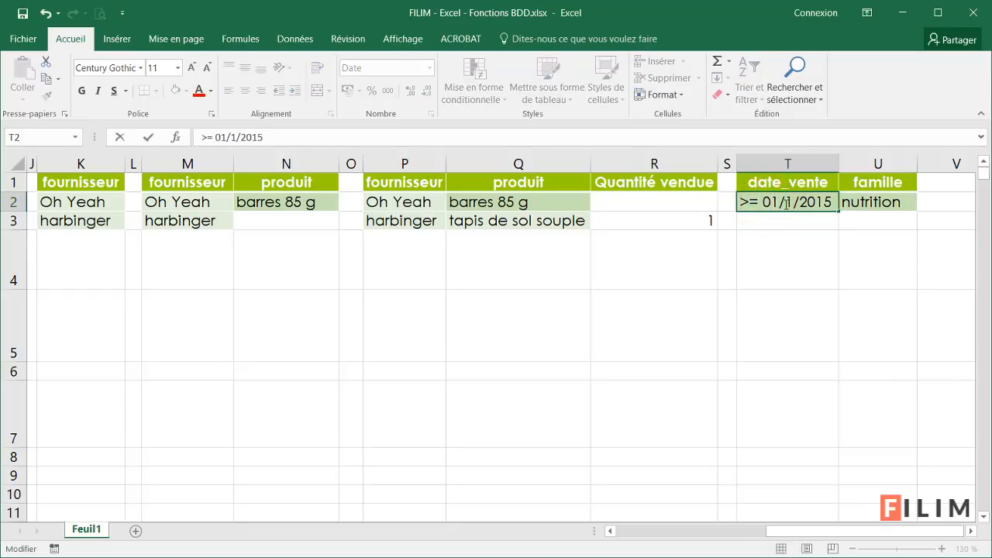
click(785, 202)
text(0)
key(Return)
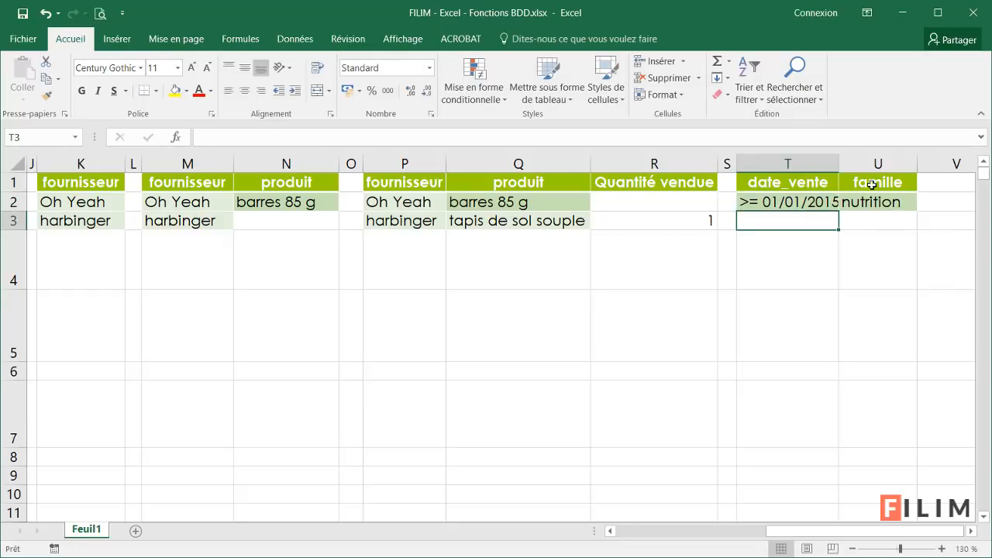
double_click(839, 162)
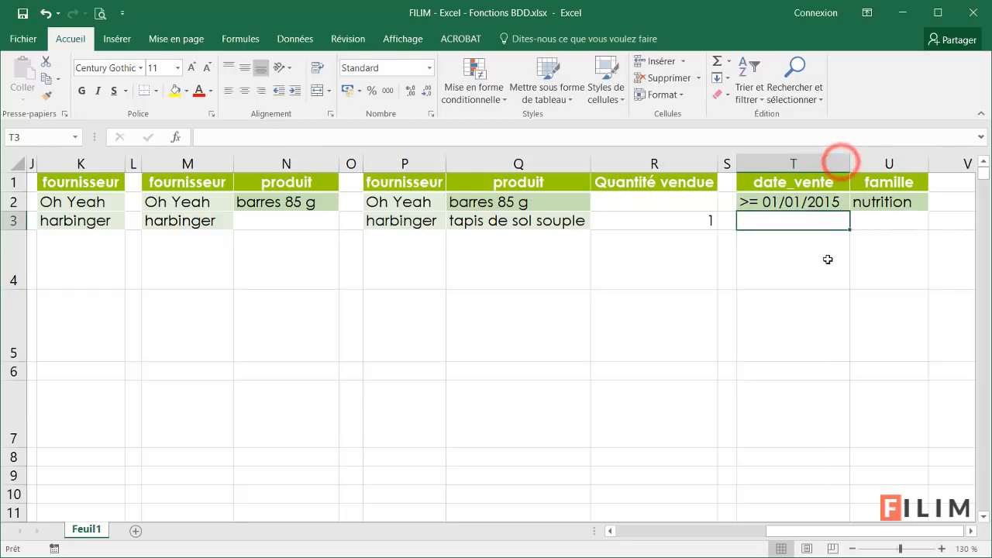
Step: Start a BDSOMME function in E6 for the nutrition sales, with the whole sales table (Tableau1[#Tout]) as database
click(828, 260)
drag(819, 532, 664, 531)
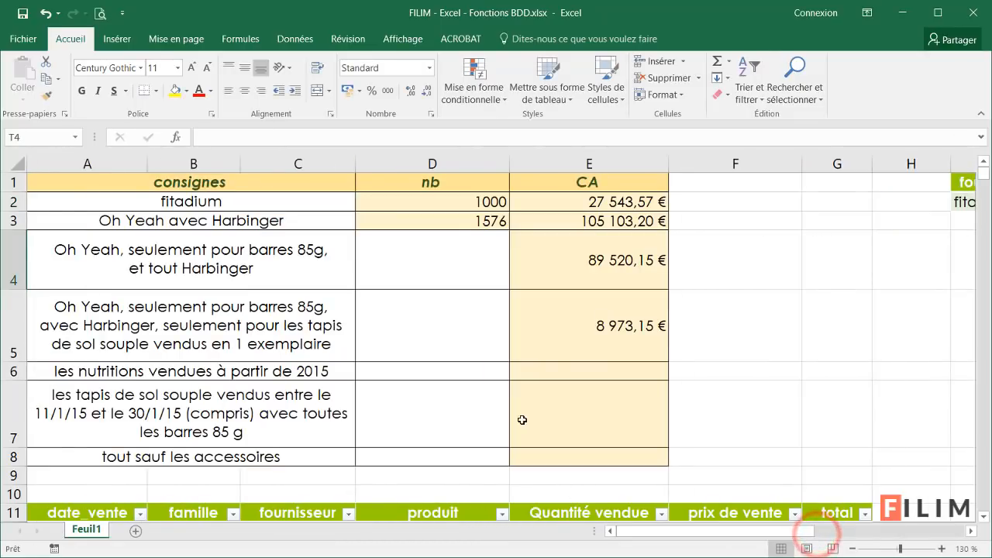
click(533, 367)
click(175, 136)
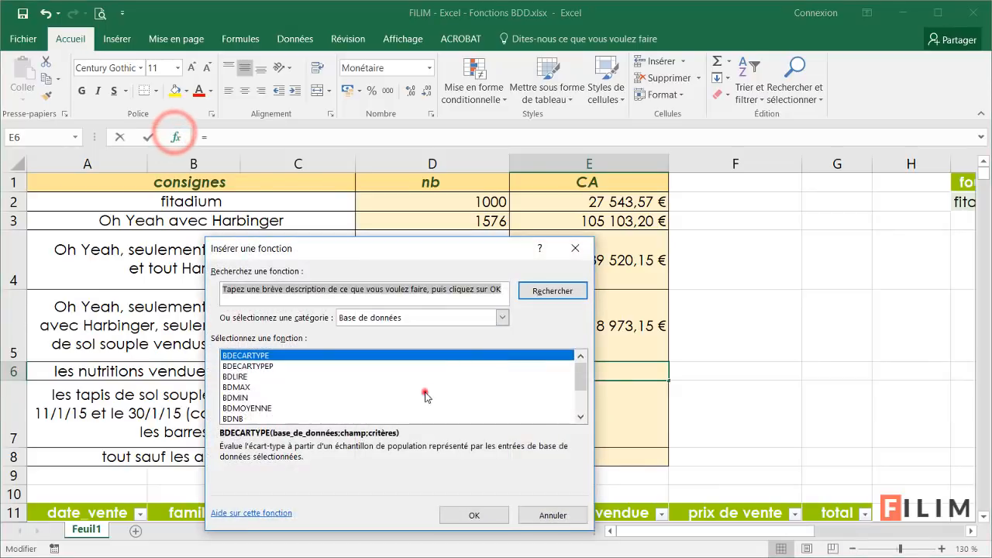
scroll(426, 397, down, 3)
double_click(381, 400)
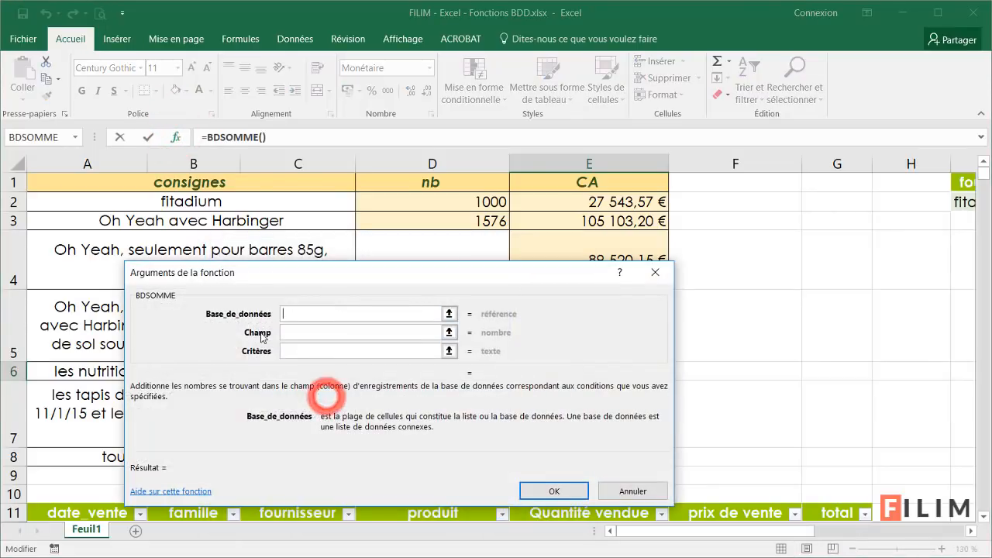
click(31, 503)
click(31, 503)
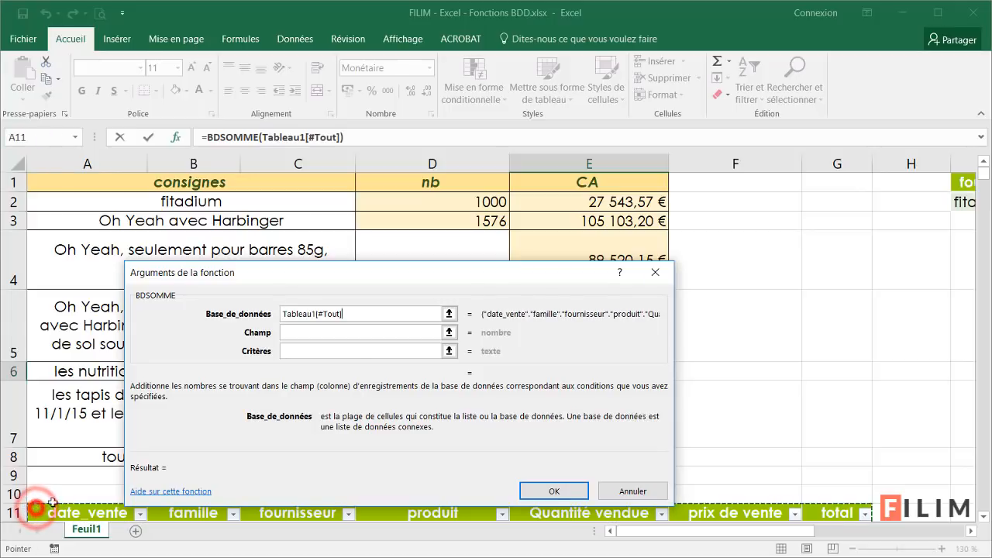
Step: Set the BDSOMME field to the total header and the criteria to T1:U2, and enter the formula
click(351, 332)
click(836, 512)
scroll(756, 416, down, 1)
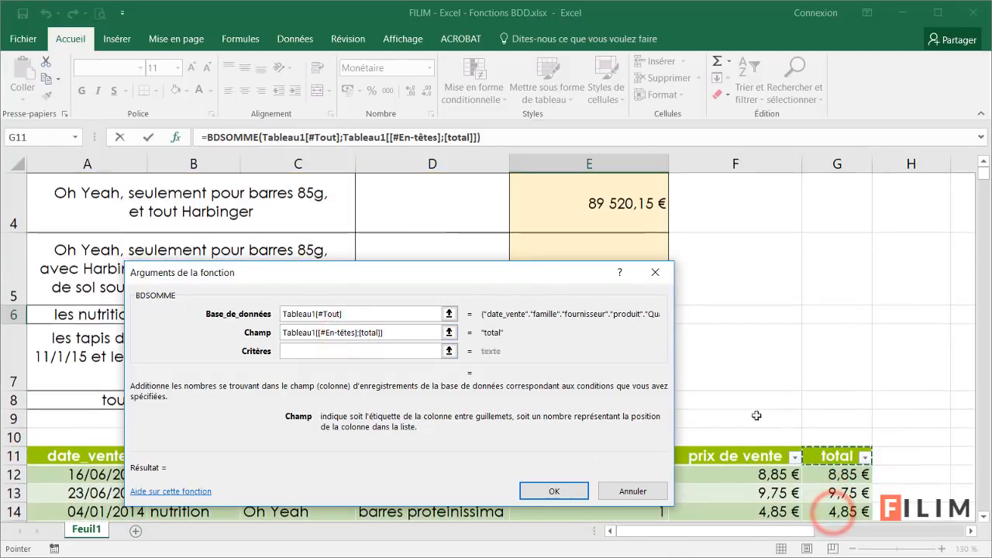
click(288, 351)
drag(705, 532, 725, 533)
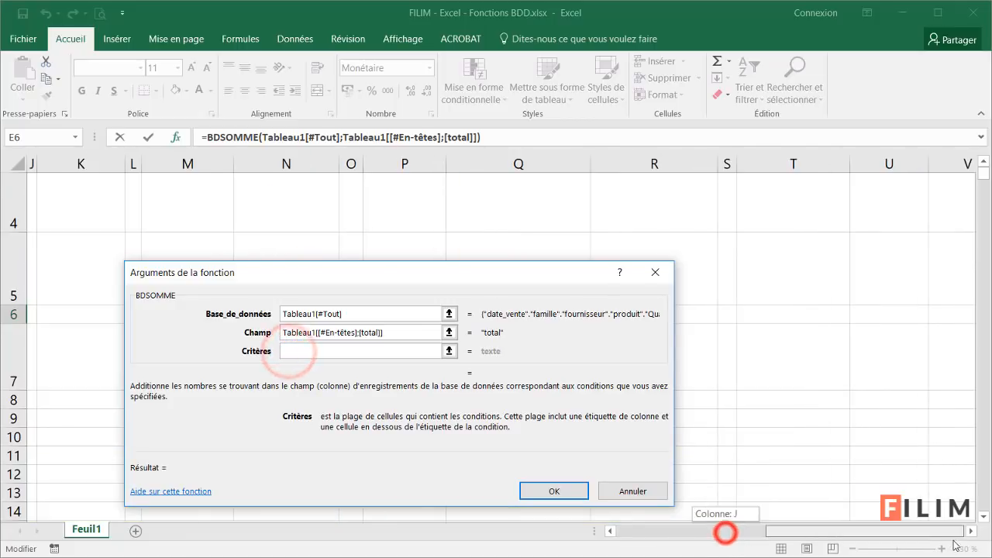
scroll(726, 533, up, 1)
drag(807, 183, 866, 202)
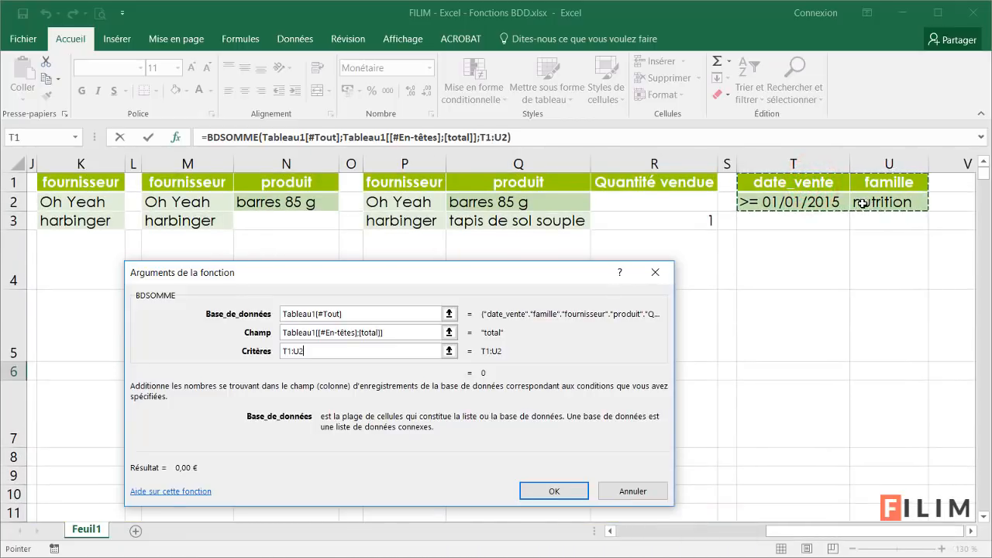
click(484, 373)
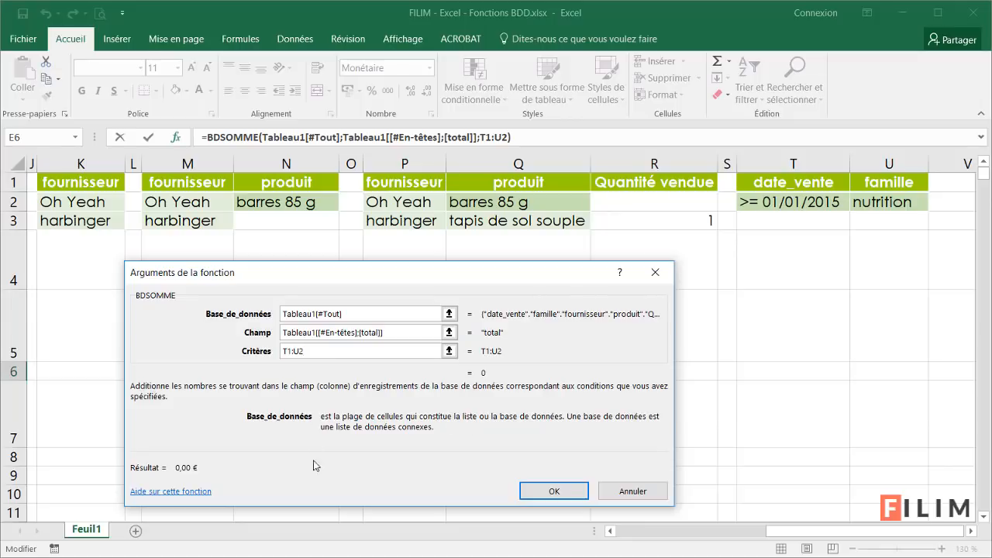
click(552, 490)
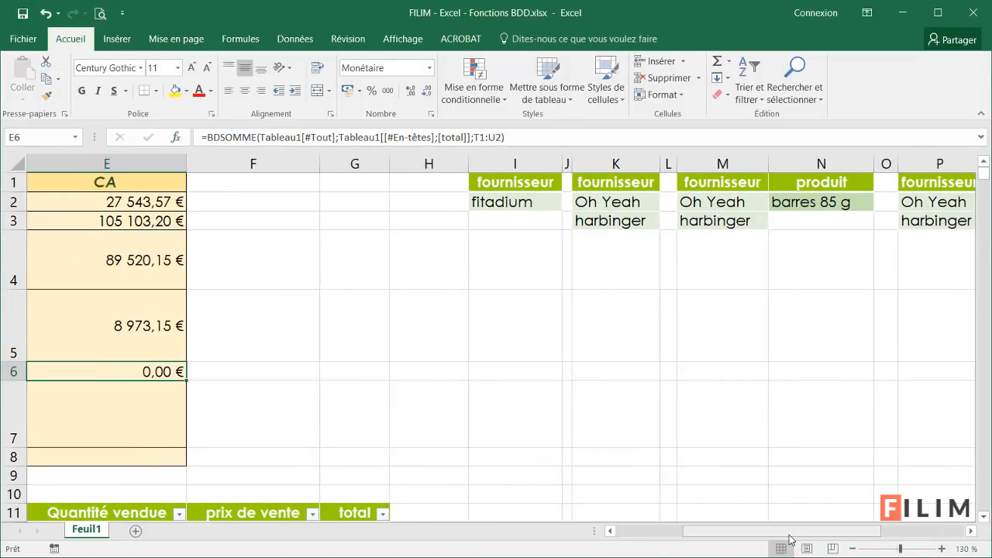
Step: Remove the space from the date criterion in T2 so it reads >=01/01/2015
drag(706, 531, 790, 532)
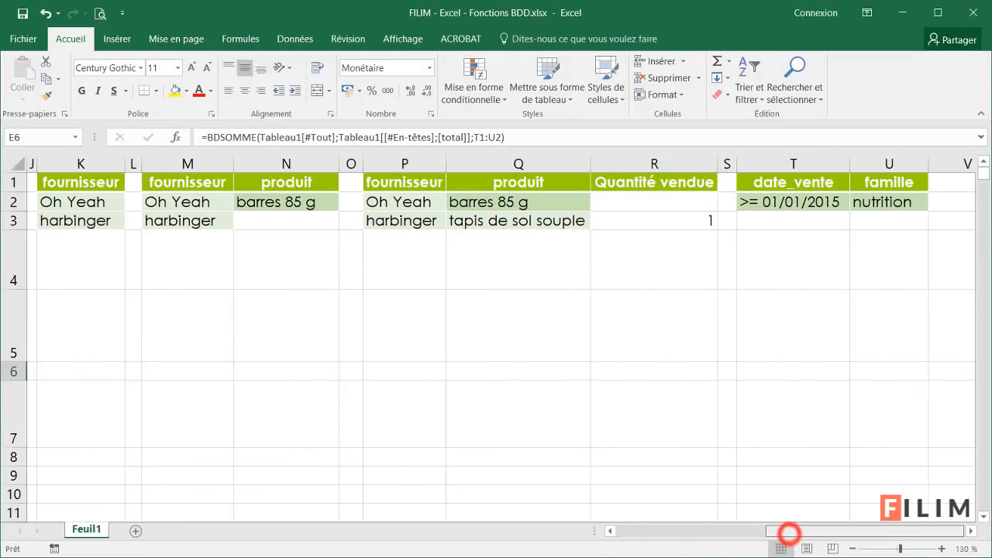
click(762, 201)
click(783, 219)
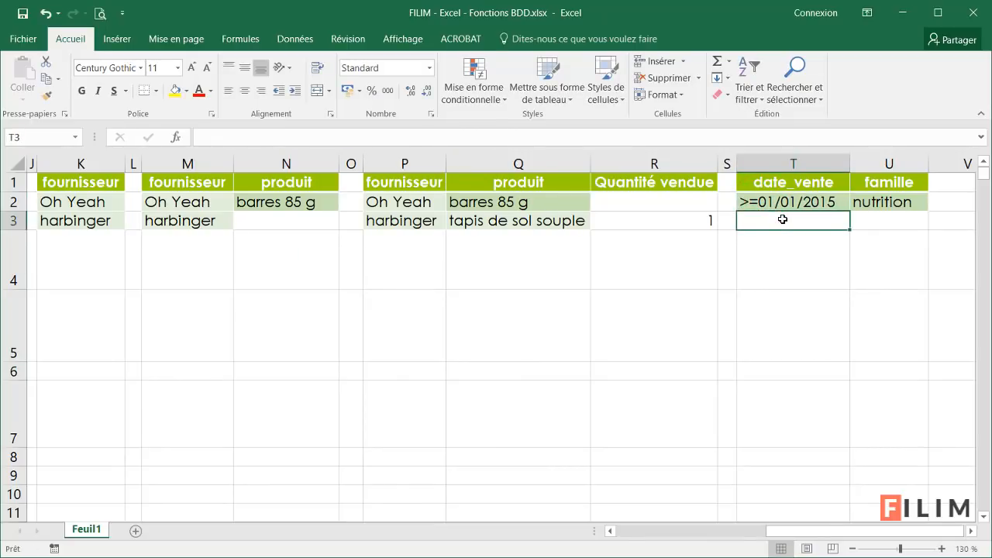
Step: Check the E6 result and formula for nutrition products sold from 2015 against the instructions and the sales table
drag(838, 534, 629, 524)
scroll(496, 374, down, 2)
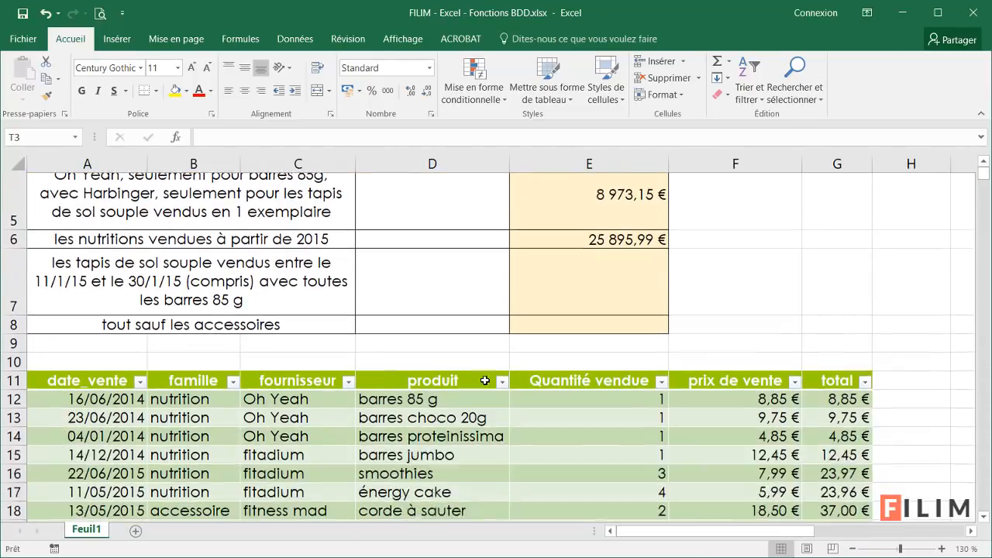
scroll(460, 321, up, 1)
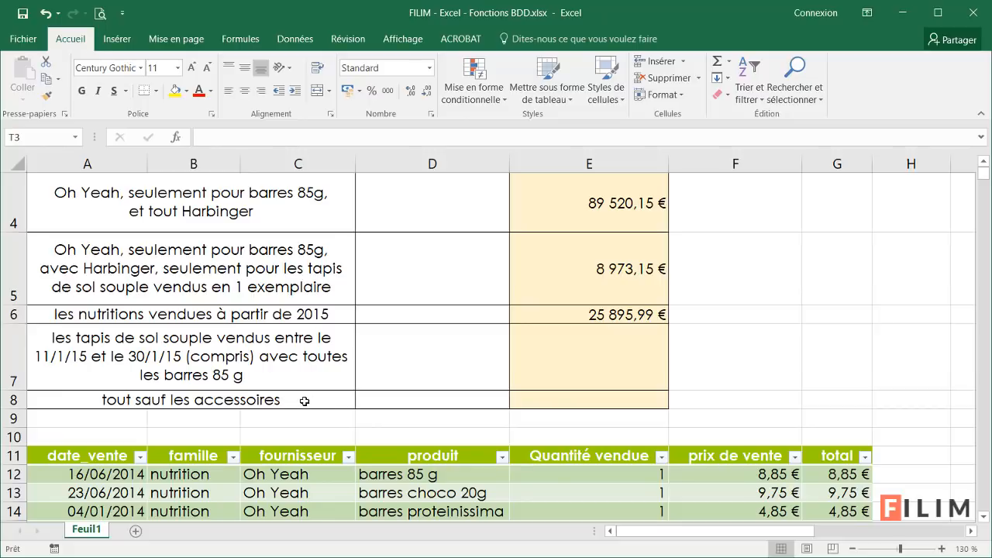
click(579, 317)
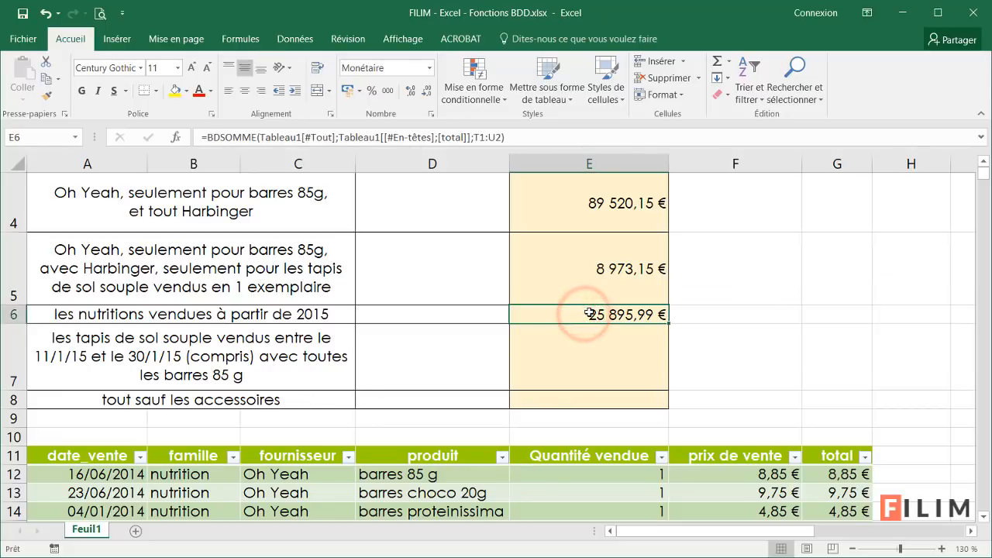
scroll(321, 287, down, 3)
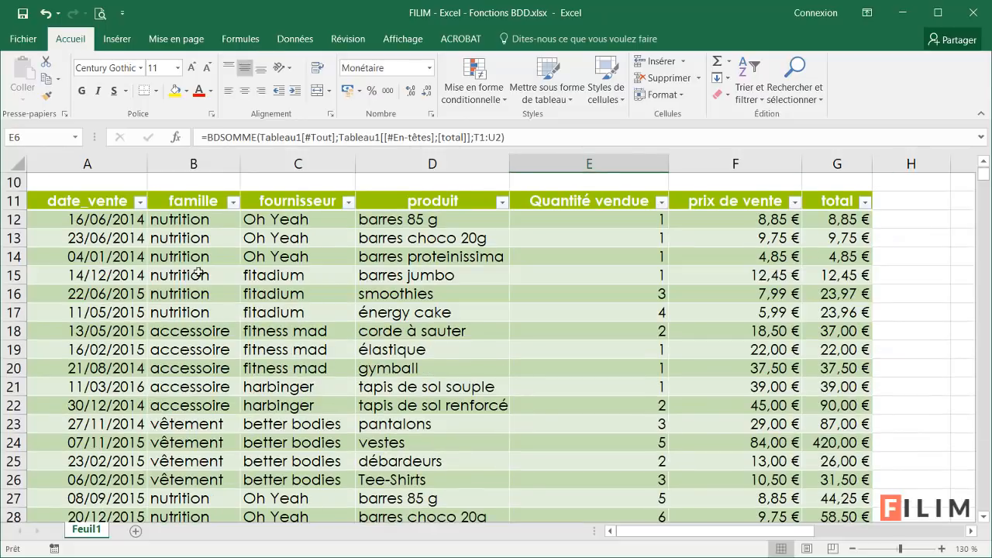
Step: Filter the sales table to the nutrition family and to 2015 sale dates
scroll(198, 273, up, 2)
click(232, 307)
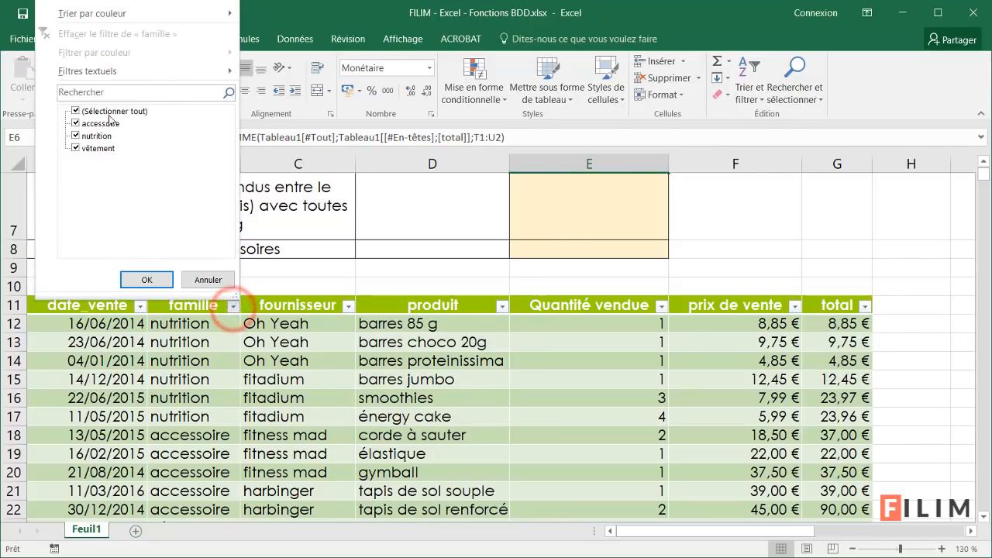
click(75, 123)
click(138, 279)
click(141, 305)
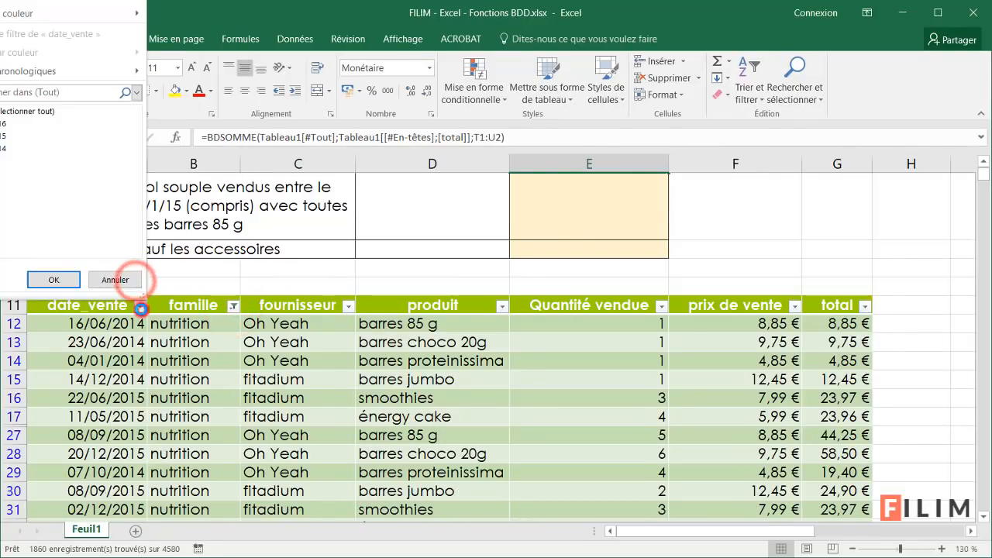
click(12, 110)
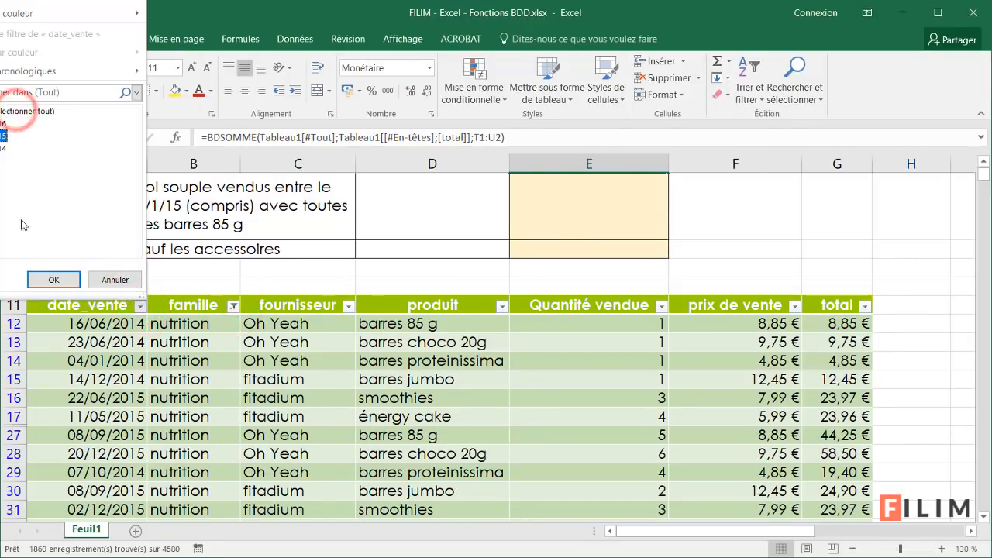
click(51, 280)
Step: Select the filtered total column's data and compare its sum with the result in E6
click(834, 299)
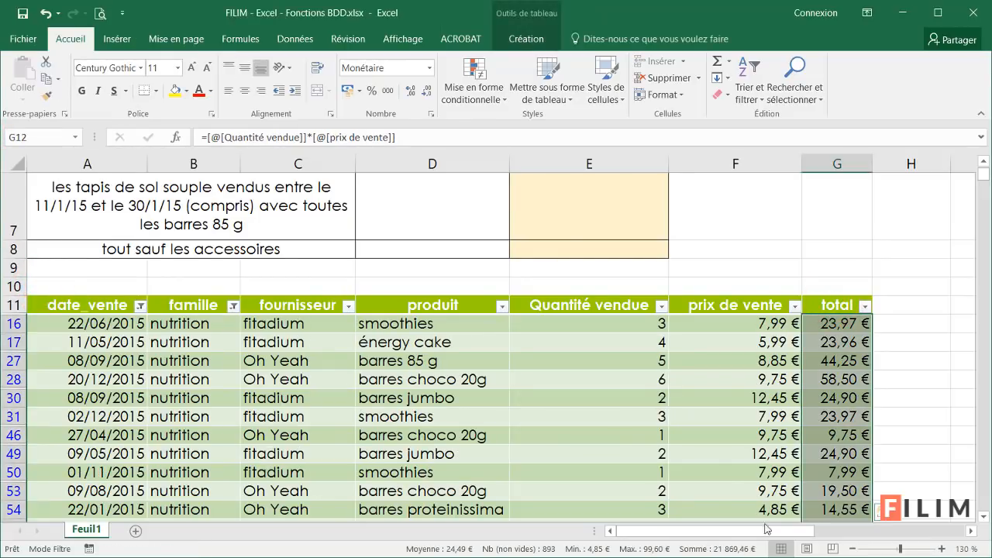
scroll(733, 458, up, 1)
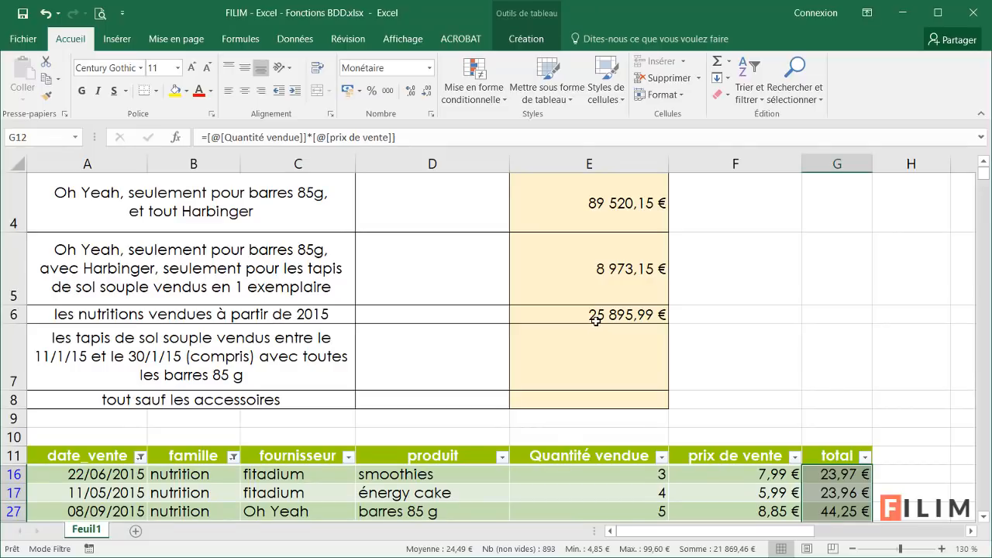
scroll(595, 319, down, 1)
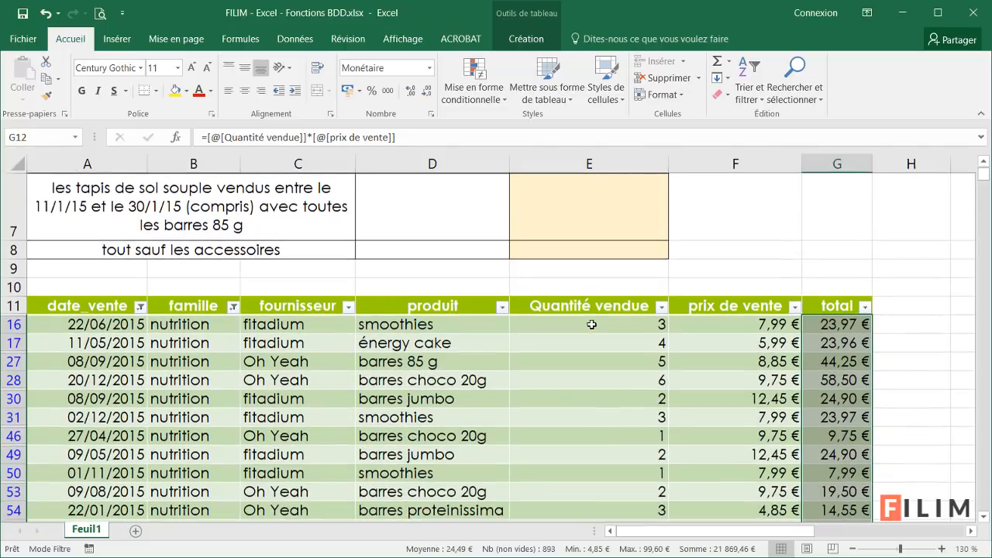
Step: Add 2016 to the date_vente filter and compare the total column's sum with E6 again
click(139, 306)
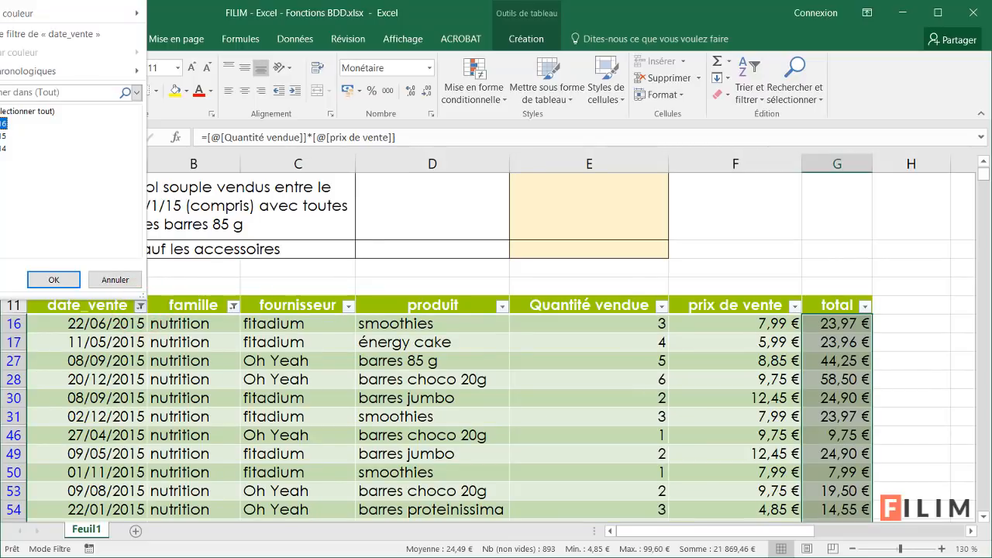
click(68, 290)
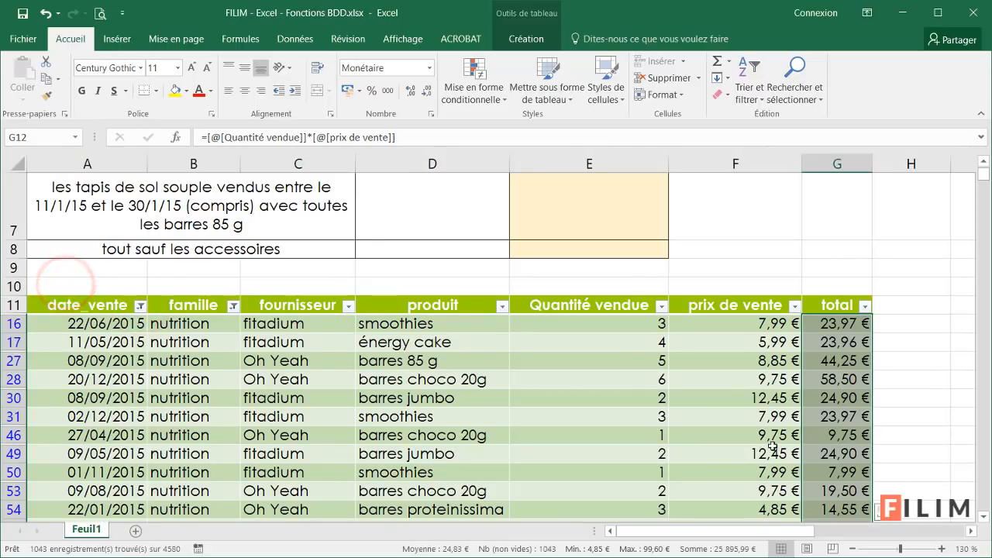
scroll(771, 446, up, 1)
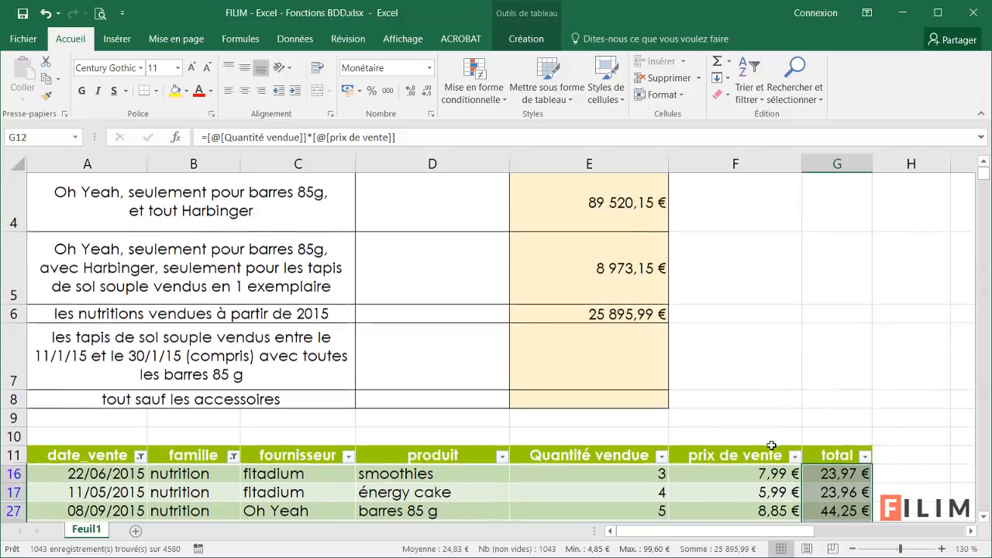
click(732, 550)
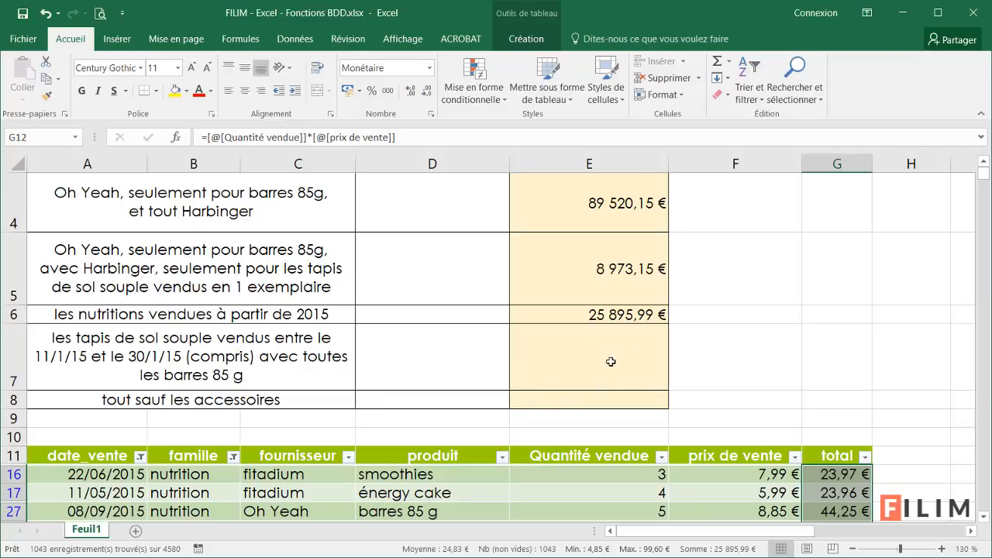
Step: Clear all filters from the sales table
click(573, 493)
click(748, 93)
click(752, 193)
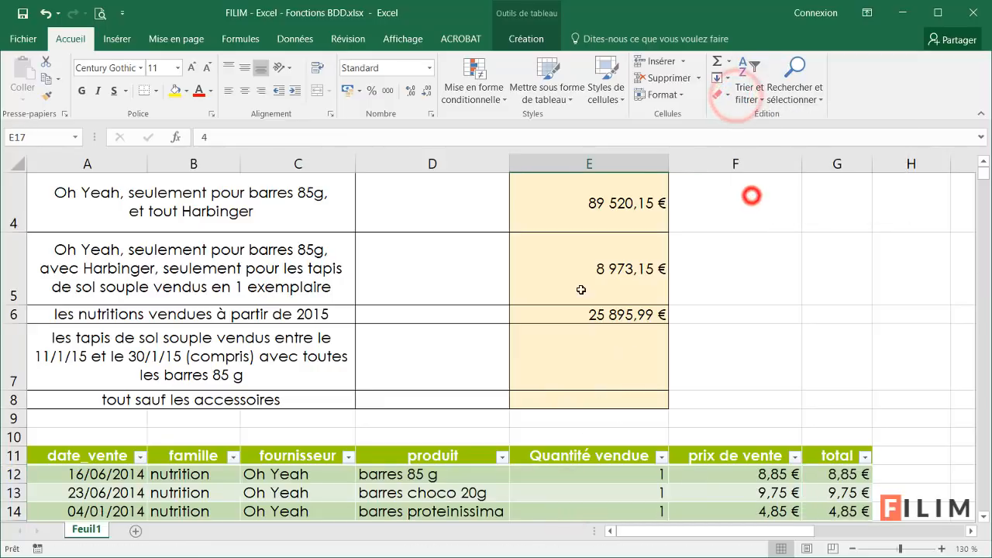
Step: Copy the date_vente and produit headers from the sales table to W1:X1 for the row 7 criteria
click(588, 327)
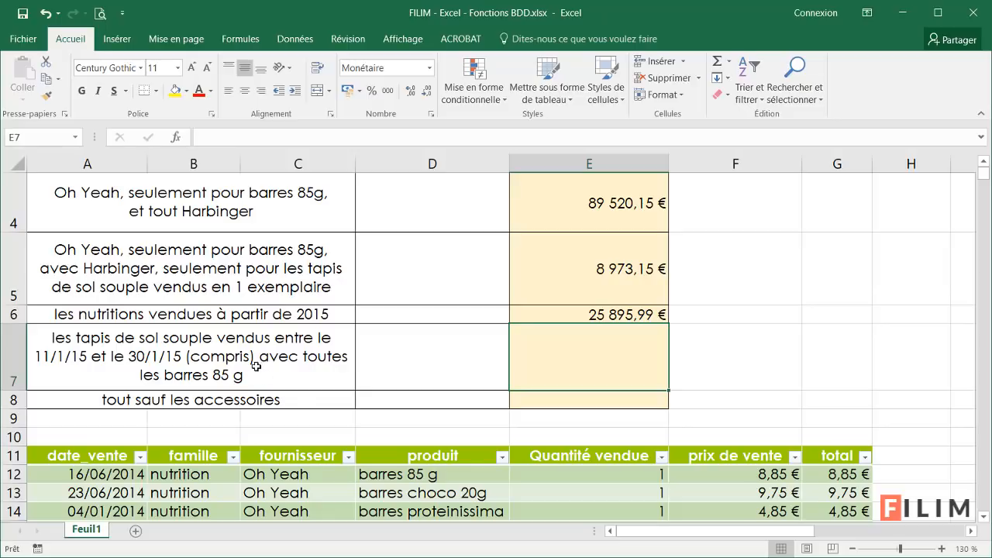
mouse_move(408, 456)
mouse_down()
mouse_move(398, 454)
mouse_move(418, 473)
mouse_move(404, 473)
mouse_up()
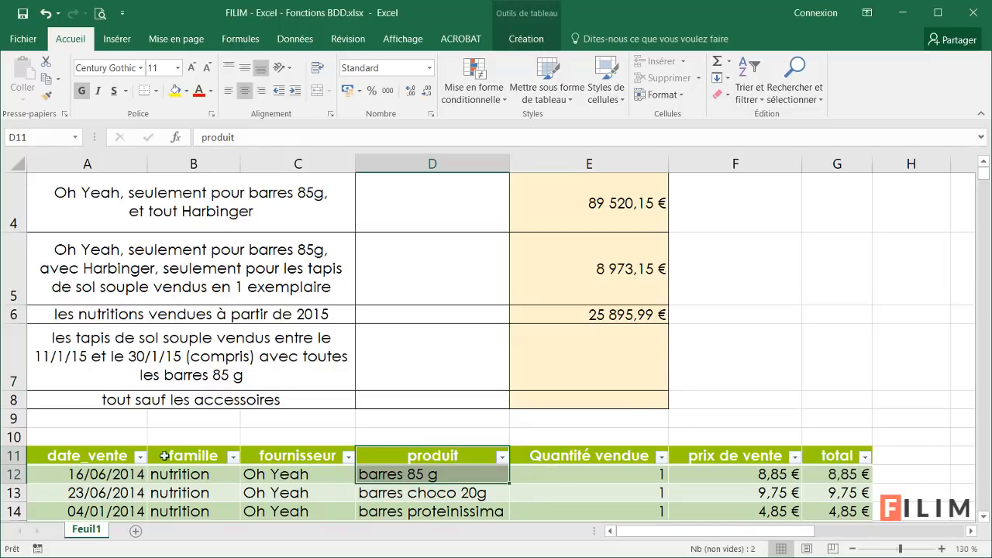
click(108, 458)
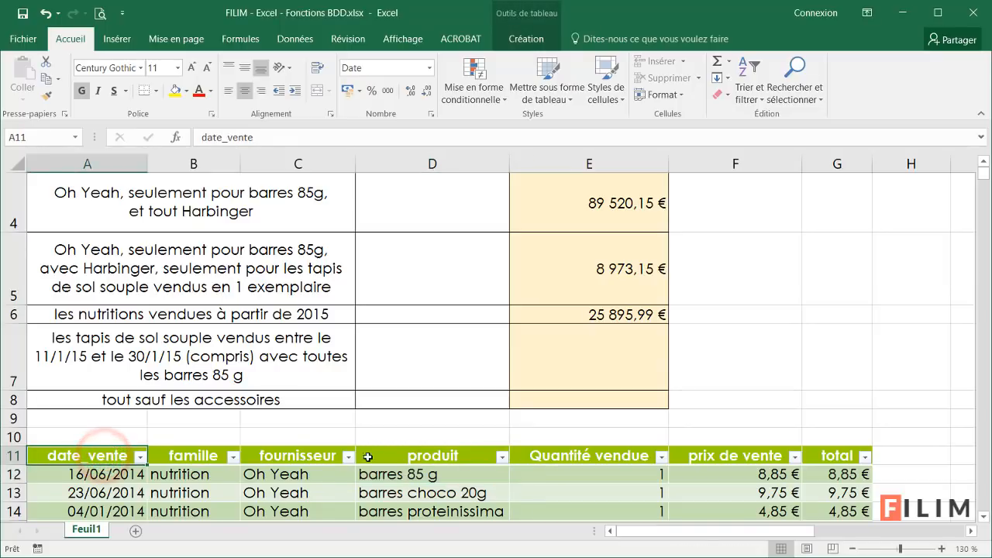
click(455, 457)
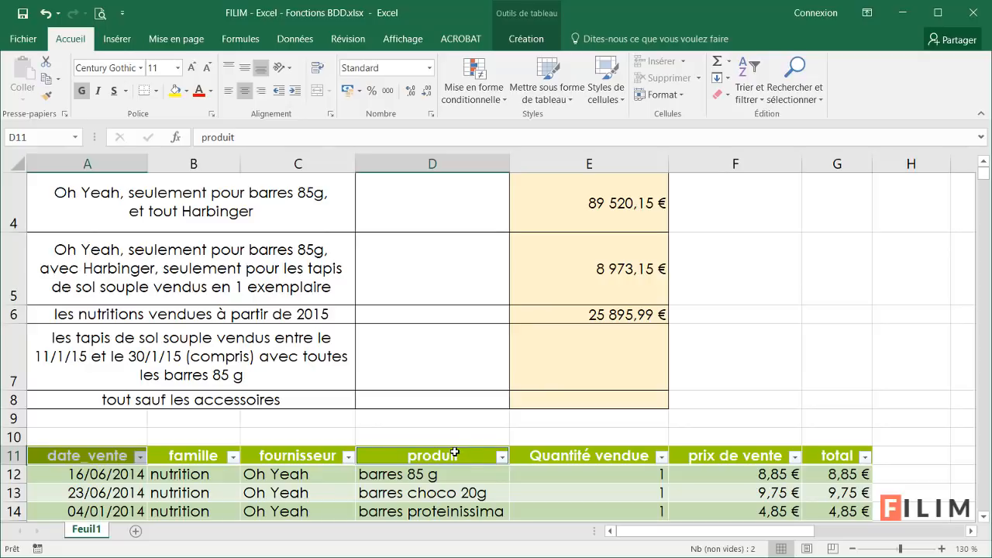
key(ctrl+c)
drag(719, 531, 869, 532)
scroll(908, 408, up, 1)
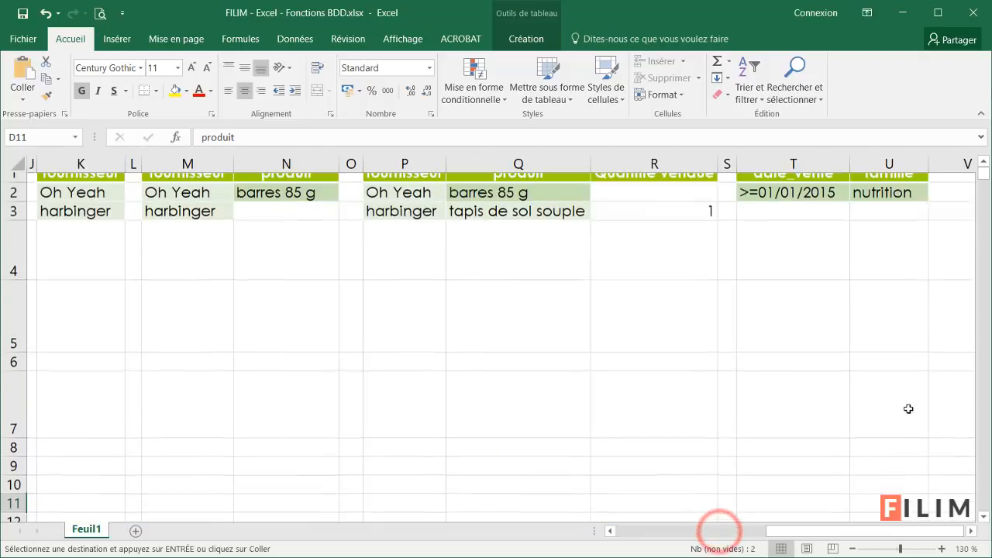
click(971, 532)
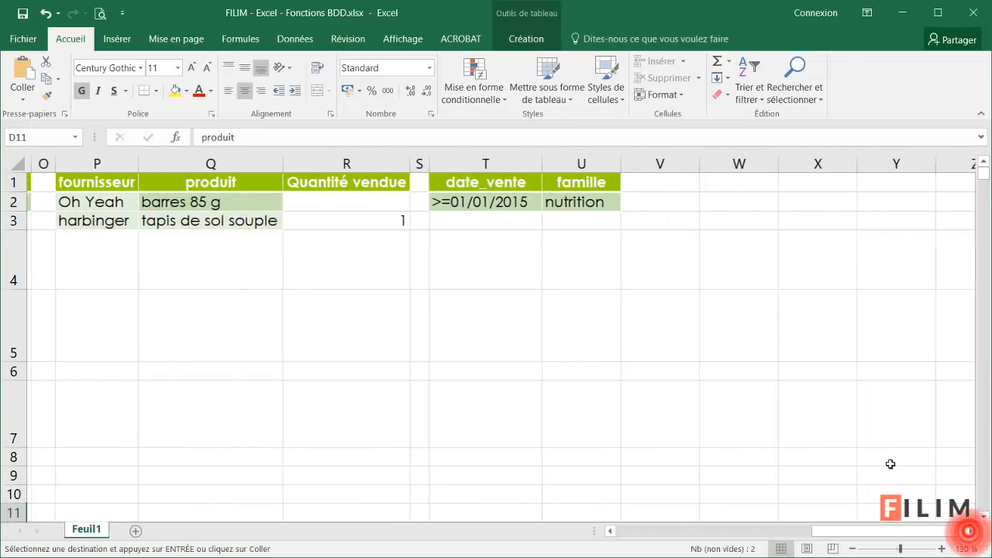
click(719, 182)
key(ctrl+v)
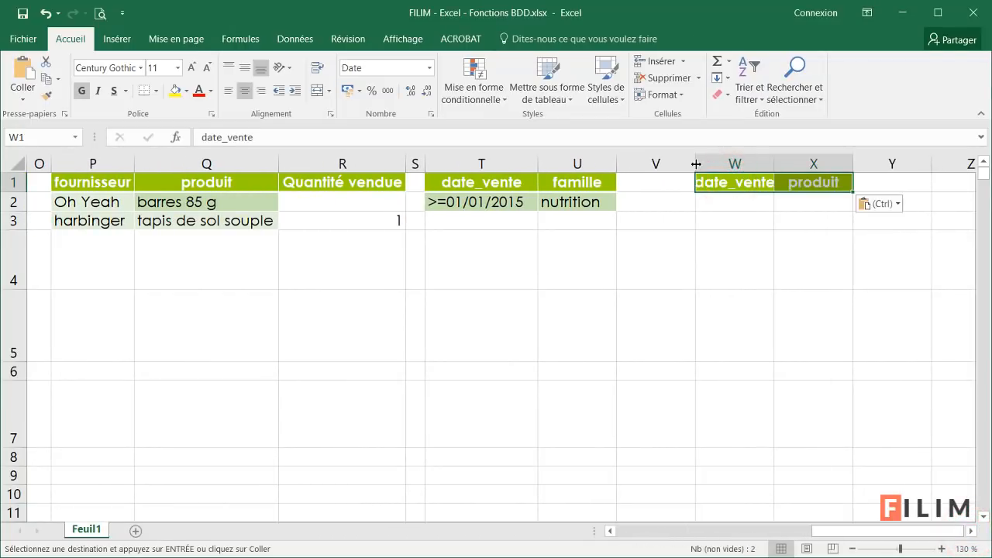
Step: Narrow spacer column V and widen columns W and X around the new criteria headers
drag(695, 163, 649, 163)
drag(730, 162, 749, 162)
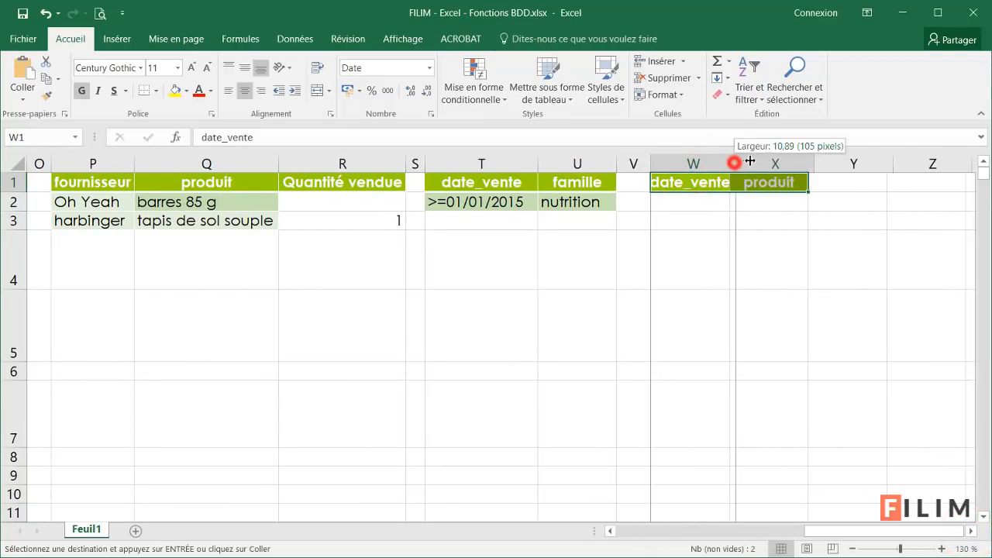
drag(826, 160, 839, 160)
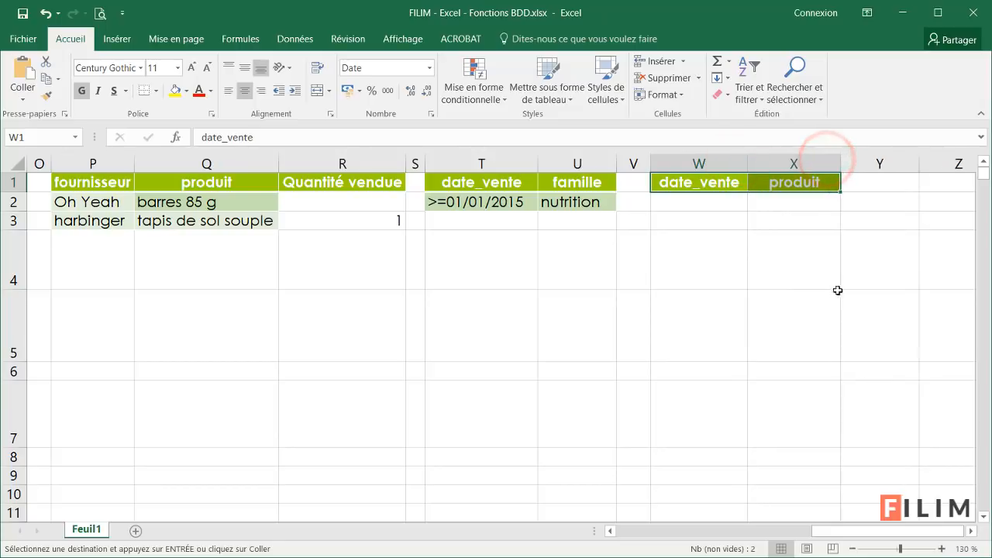
Step: Copy the criterion tapis de sol souple from Q3 to X2 and widen column X to fit it
drag(842, 533, 623, 534)
click(242, 397)
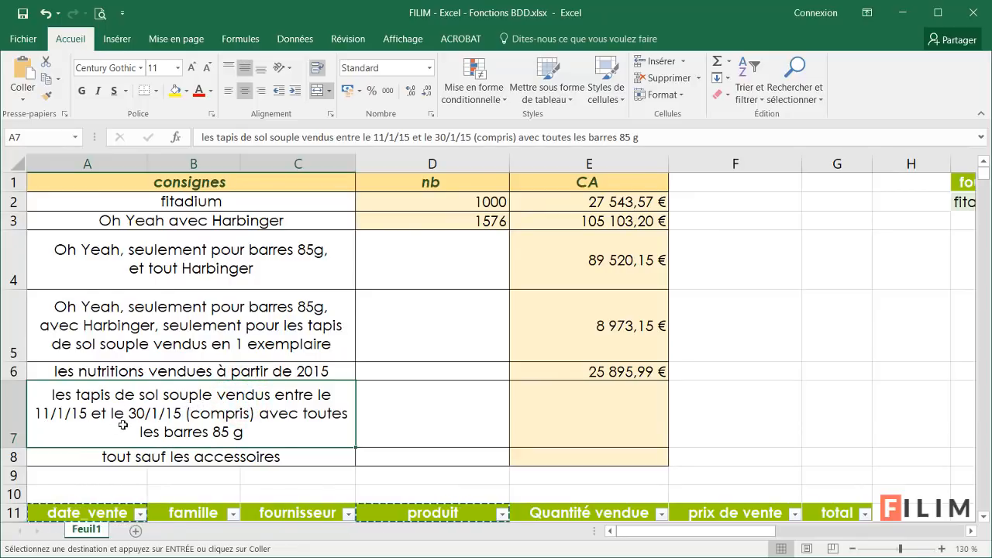
drag(718, 535, 907, 533)
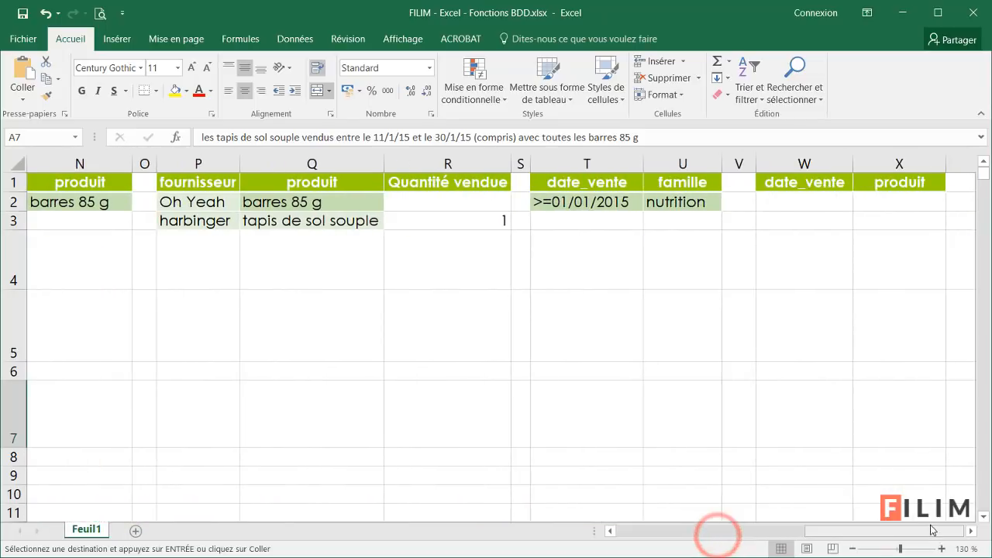
click(345, 220)
key(ctrl+c)
click(899, 201)
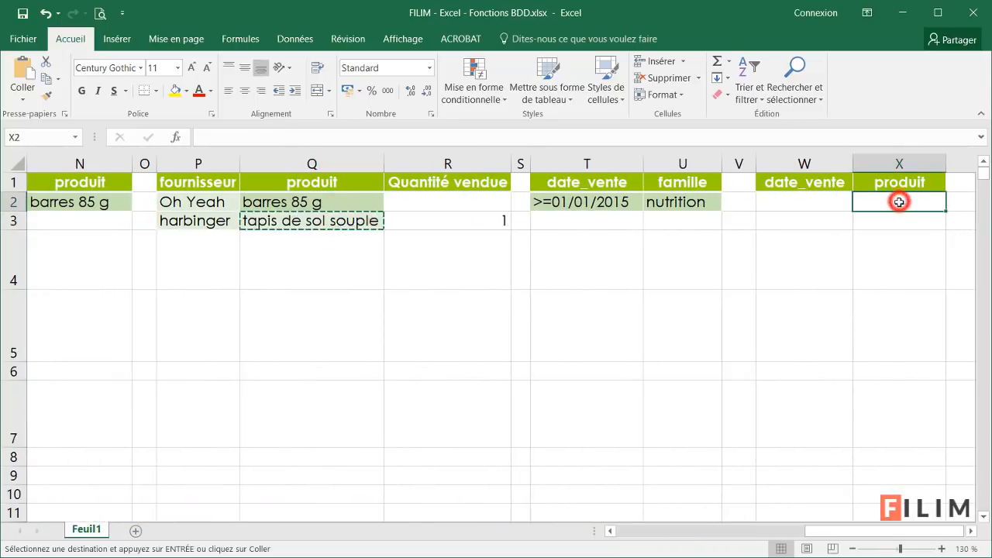
key(ctrl+v)
click(970, 531)
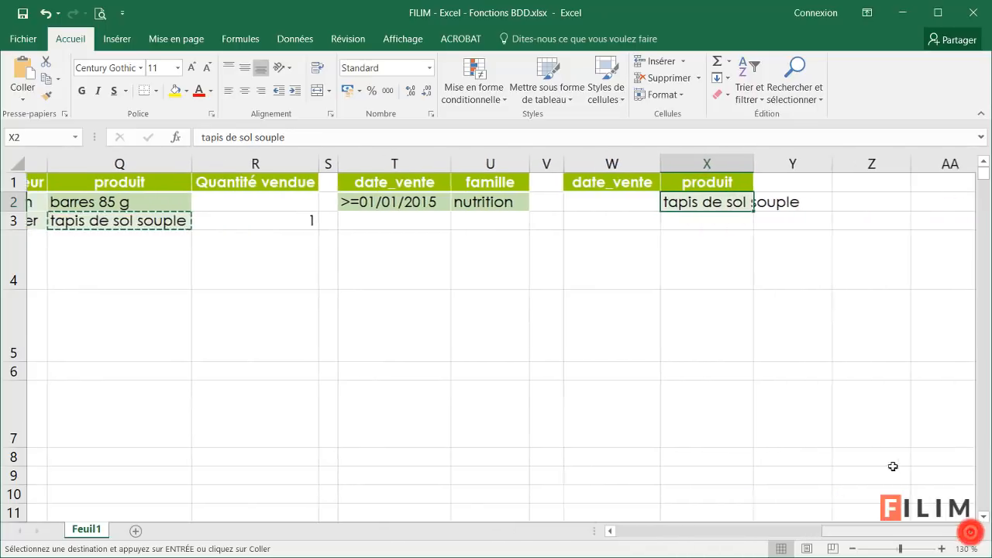
drag(733, 162, 808, 164)
Step: Enter the date criterion >=11/01/2015 in W2 and widen column W
click(664, 164)
click(590, 203)
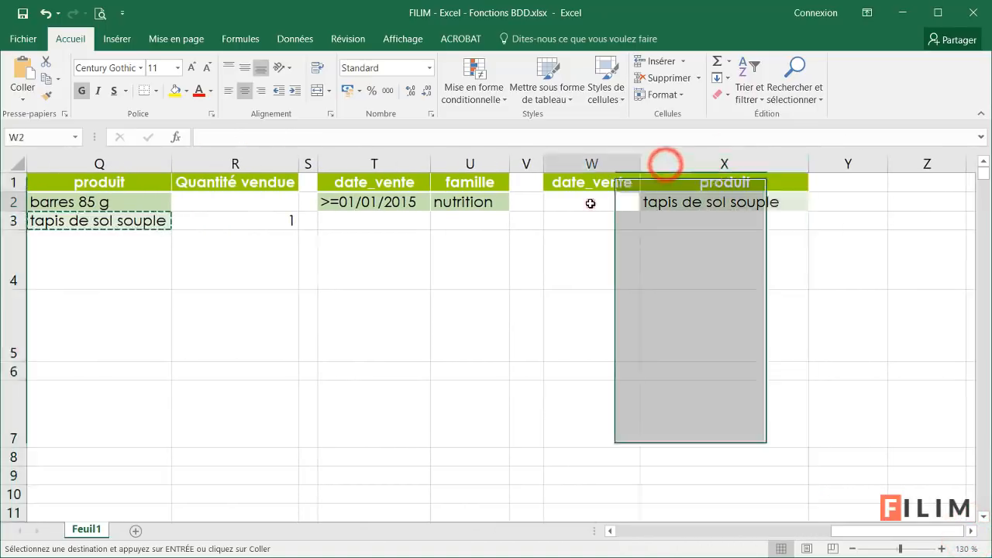
text(>=11/)
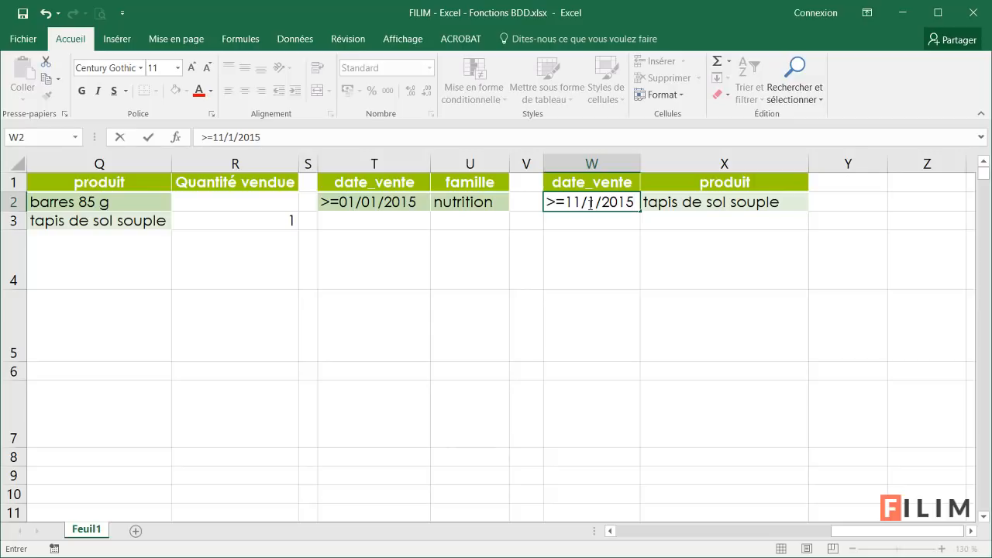
text(0)
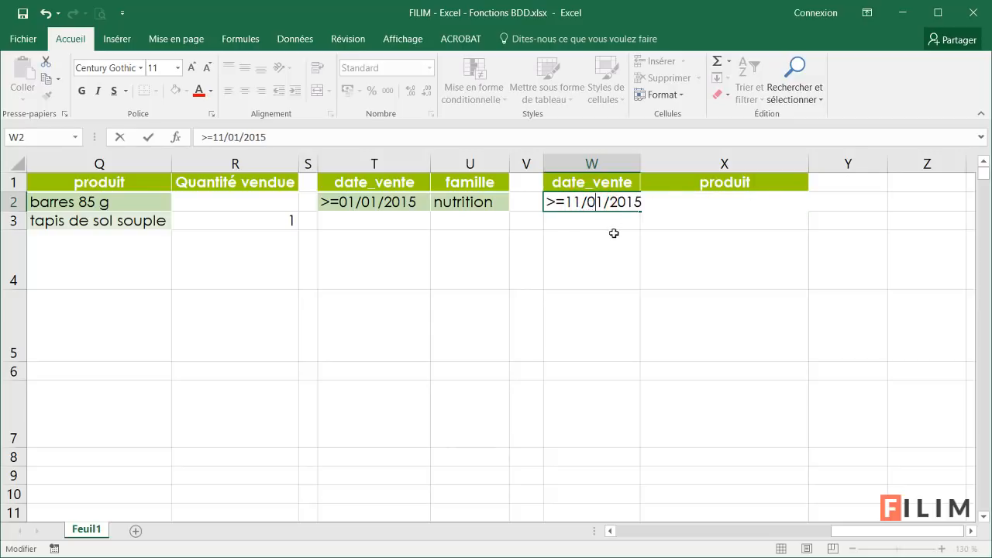
click(614, 233)
drag(641, 163, 671, 161)
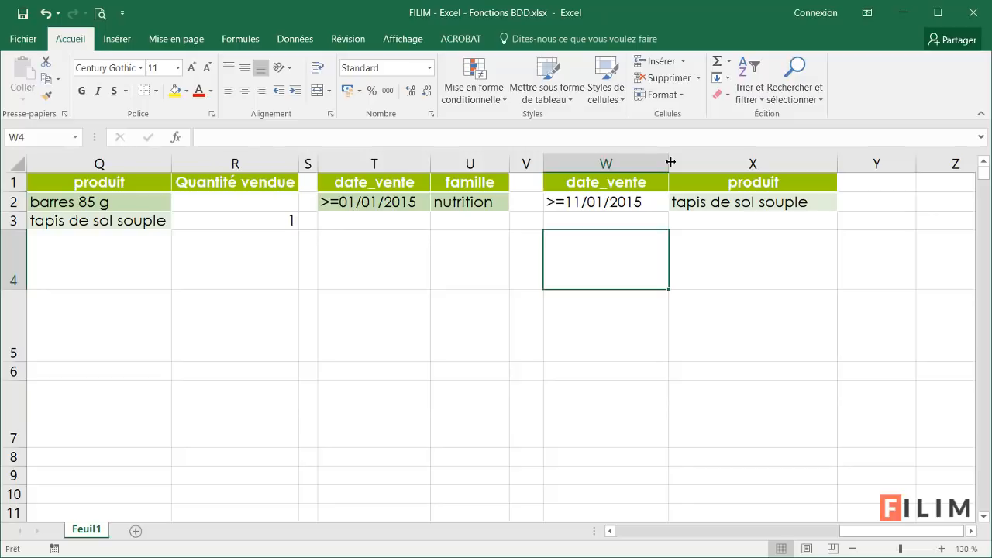
Step: Insert a blank column between the date_vente criterion in column W and the produit criterion
mouse_move(860, 533)
mouse_down()
mouse_move(557, 532)
mouse_move(845, 530)
mouse_up()
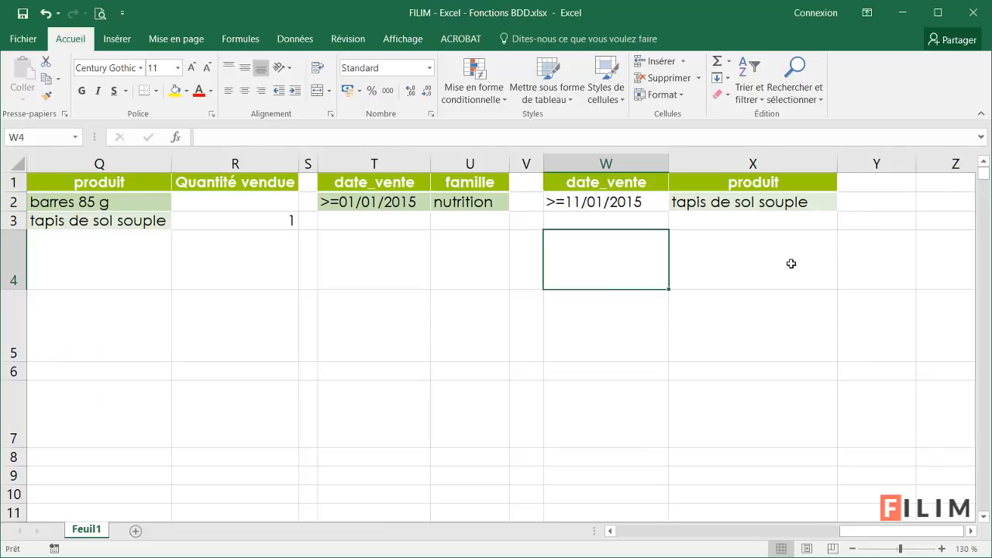
click(701, 160)
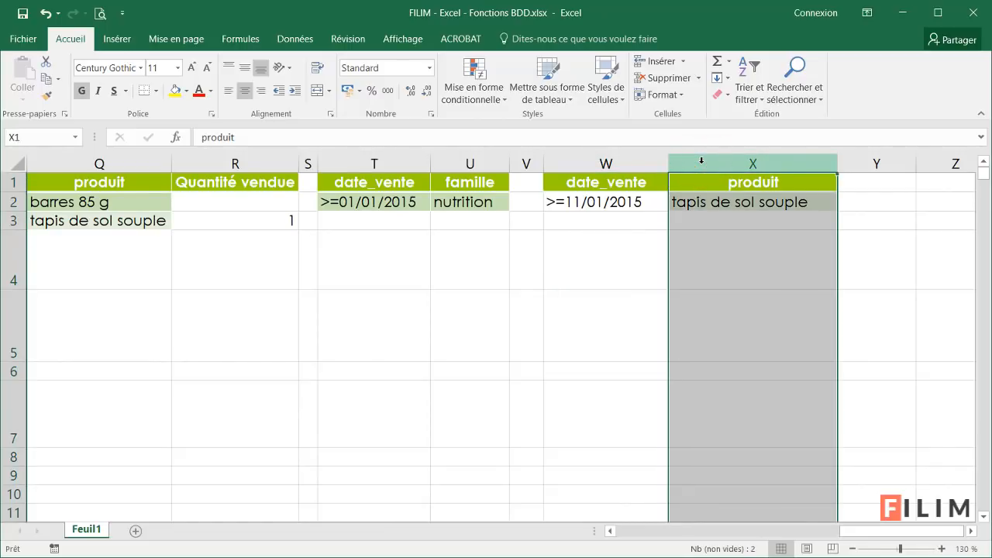
key(ctrl+plus)
click(644, 164)
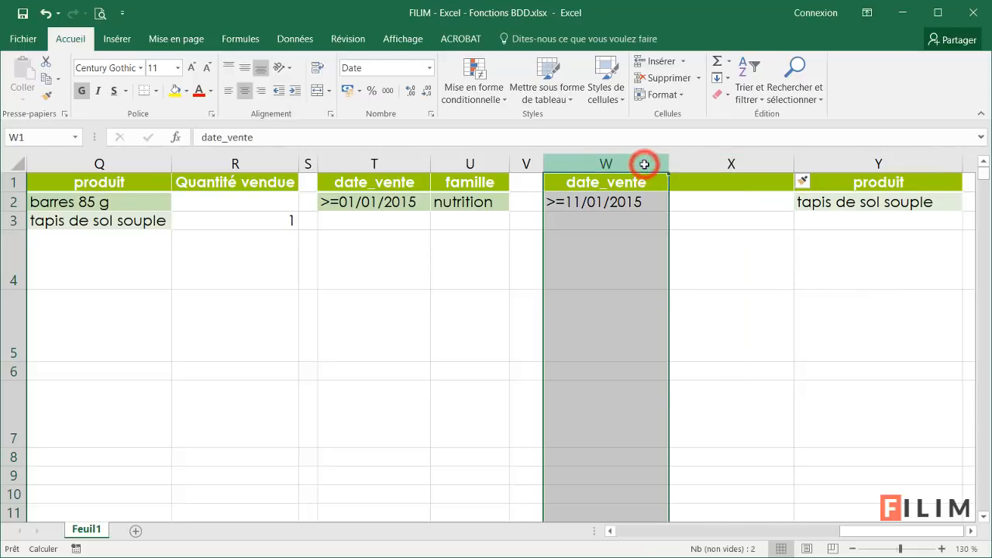
Step: Copy the date_vente criterion column W into the blank column X
key(ctrl+c)
click(714, 164)
key(ctrl+v)
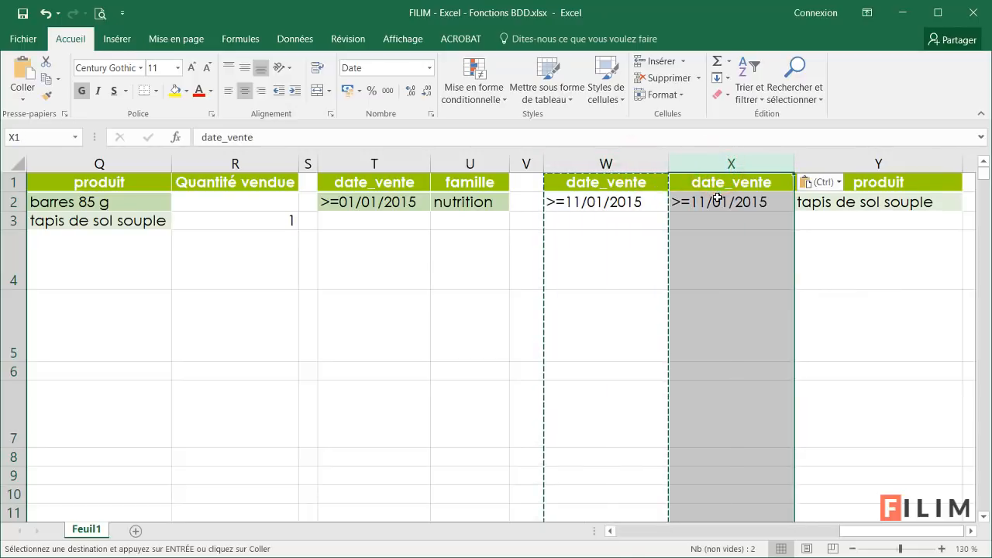
Step: Change the copied date criterion in X2 to <=30/01/2015
double_click(715, 200)
click(679, 203)
drag(680, 203, 664, 205)
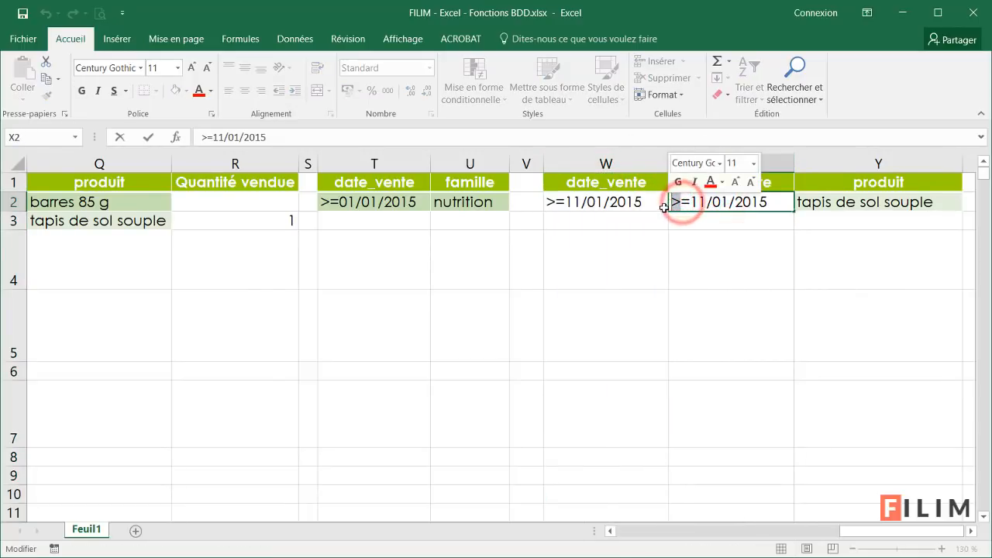
text(<)
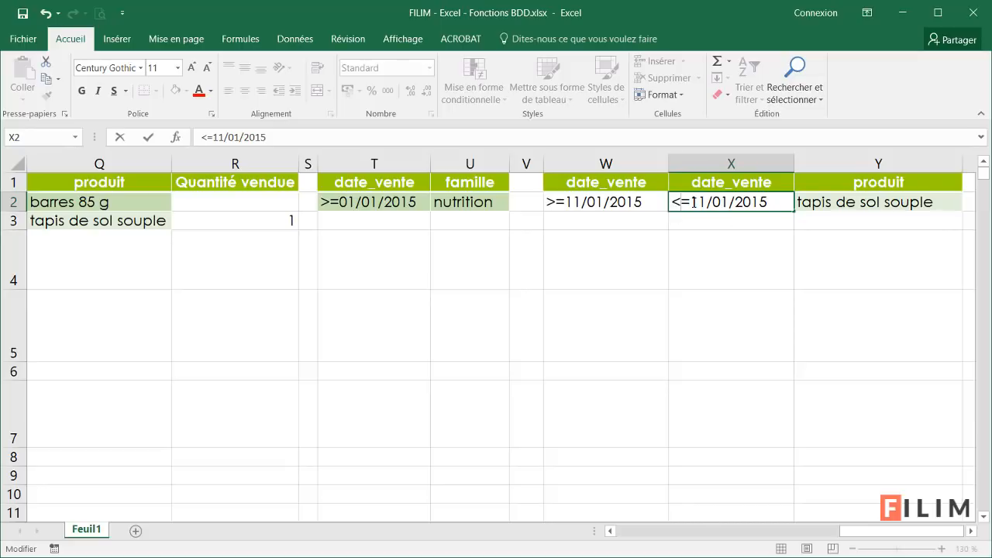
drag(692, 203, 687, 204)
text(30)
click(698, 234)
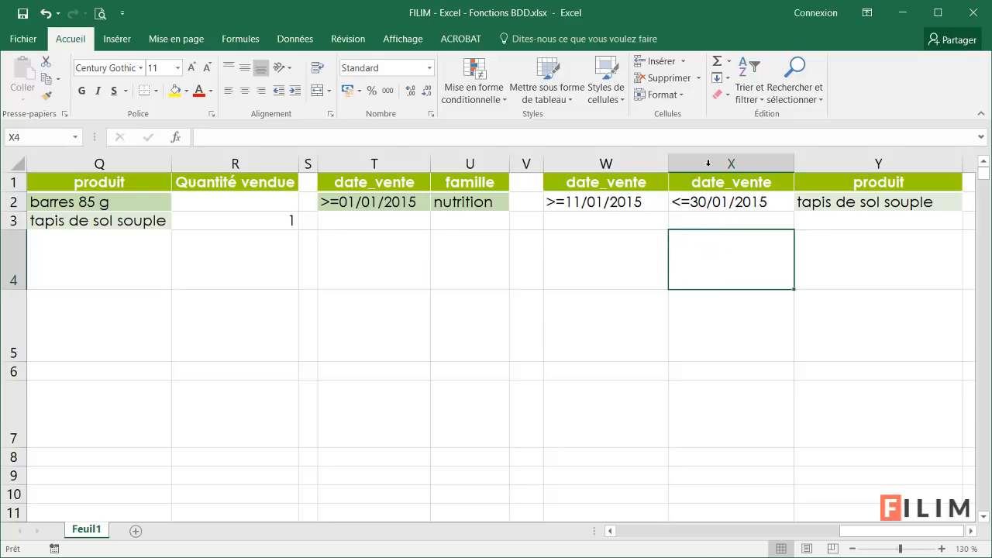
drag(653, 160, 703, 171)
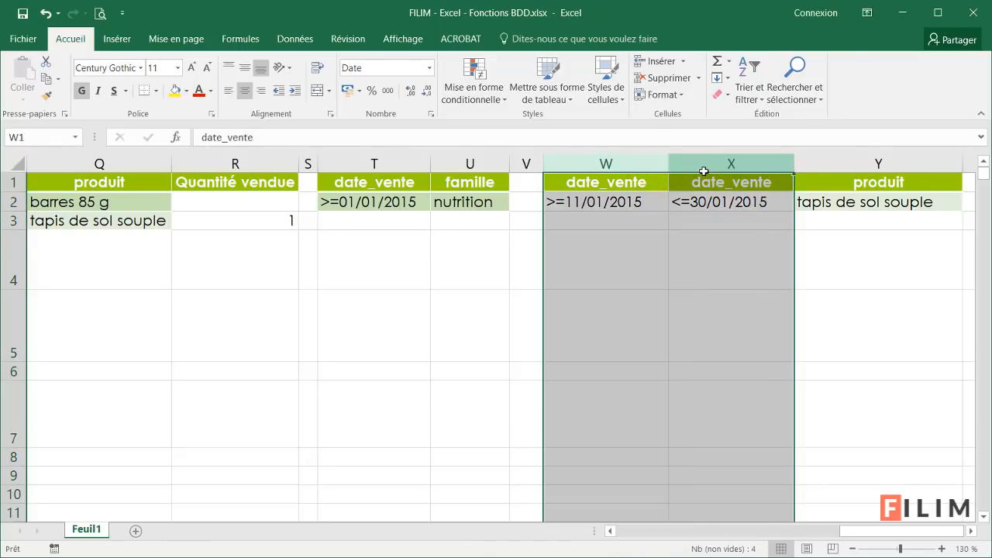
click(595, 203)
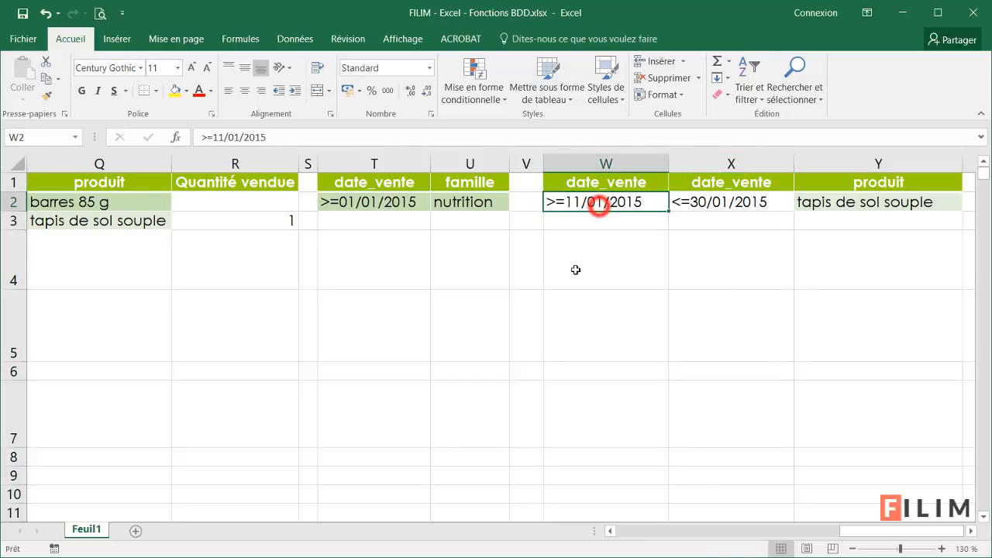
click(716, 202)
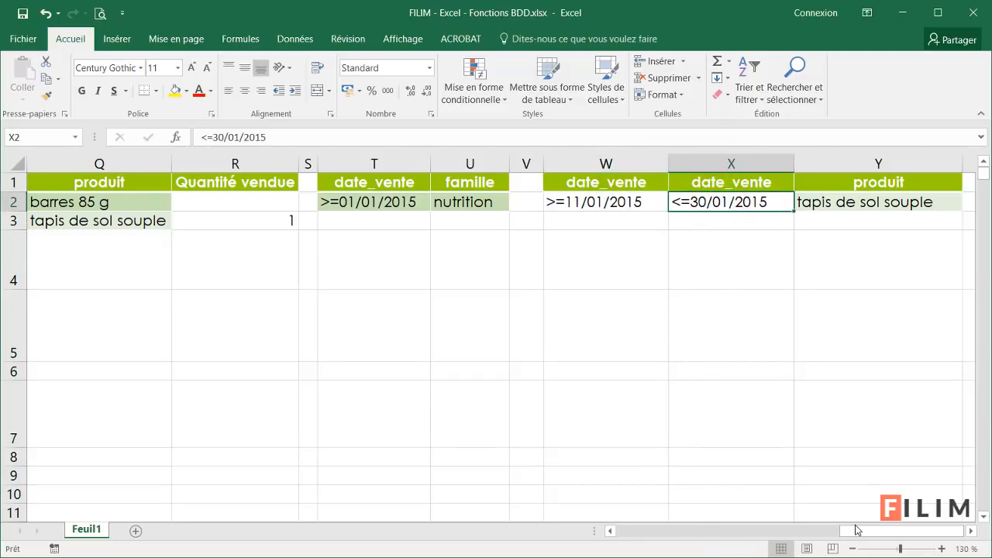
Step: Copy the criterion barres 85 g from Q2 to Y3, below tapis de sol souple
drag(858, 529, 593, 521)
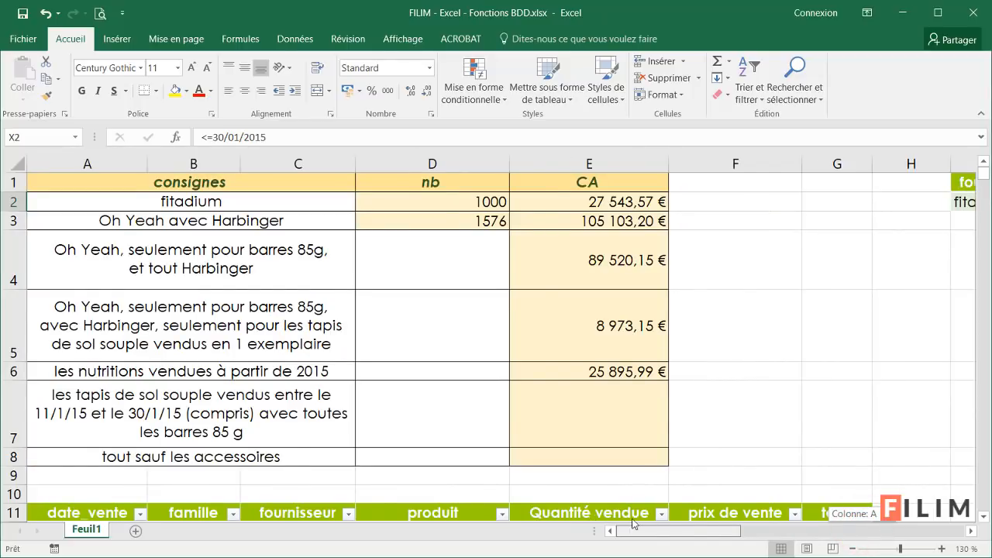
drag(633, 524, 891, 532)
click(411, 198)
key(ctrl+c)
click(828, 224)
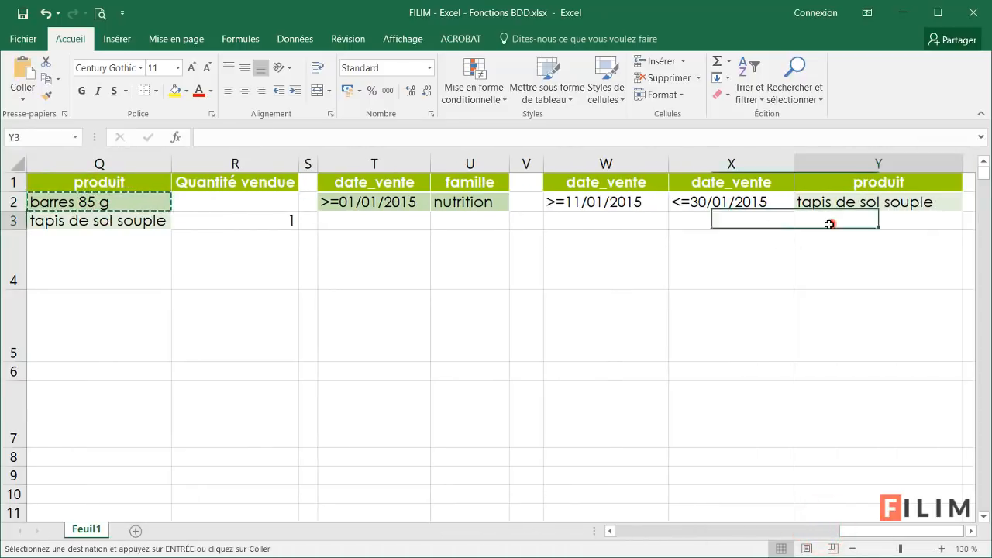
key(ctrl+v)
click(826, 255)
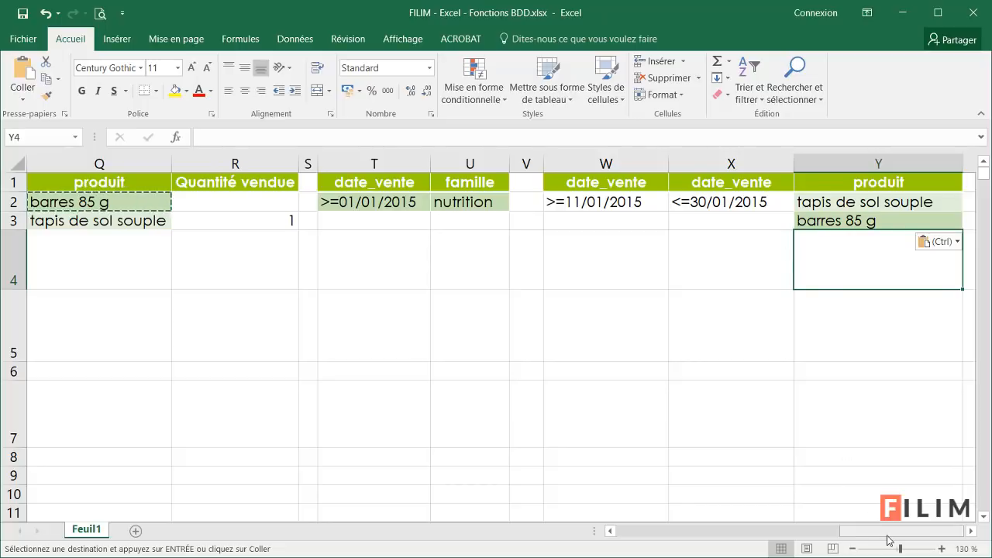
Step: Insert the BDSOMME database function in E7, the CA cell for the soft floor mats and barres 85 g instruction
drag(888, 533, 663, 533)
click(597, 414)
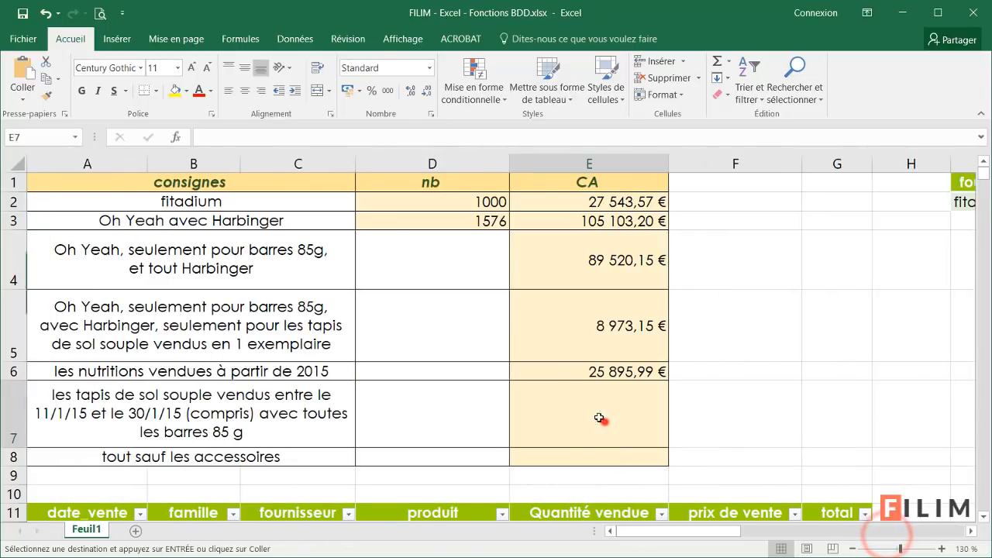
click(174, 137)
click(345, 385)
scroll(361, 395, down, 1)
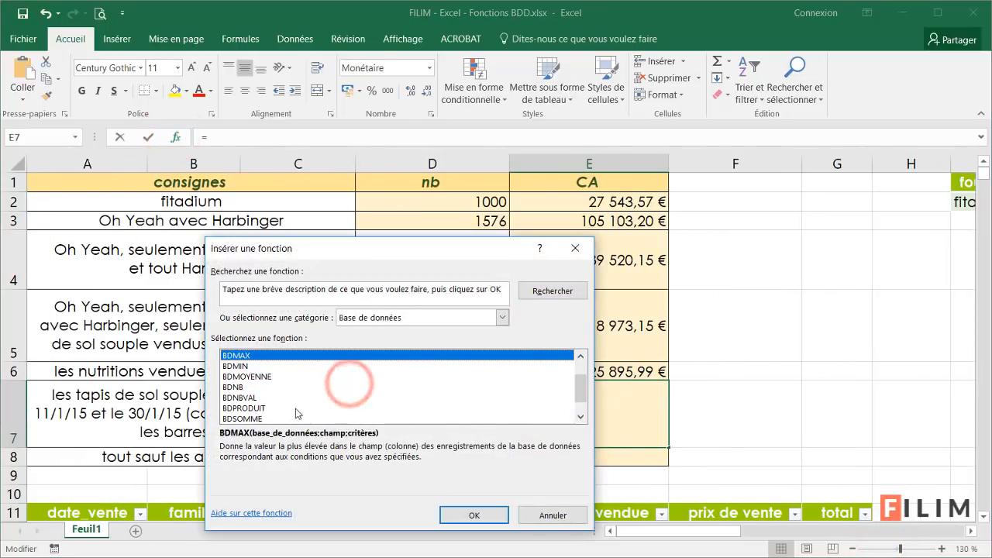
click(286, 418)
double_click(287, 419)
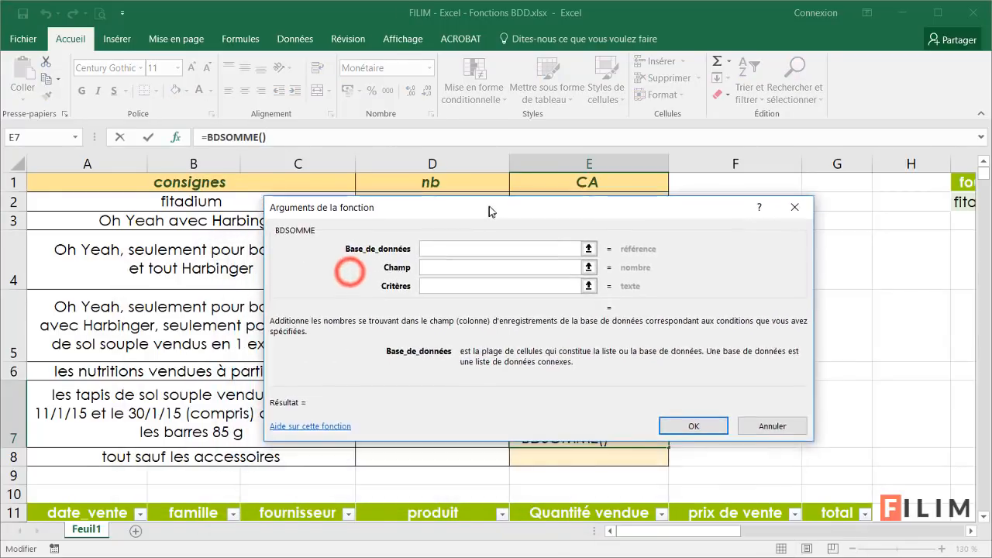
Step: Set Base_de_données to the whole table Tableau1[#Tout] and Champ to the total header
click(28, 508)
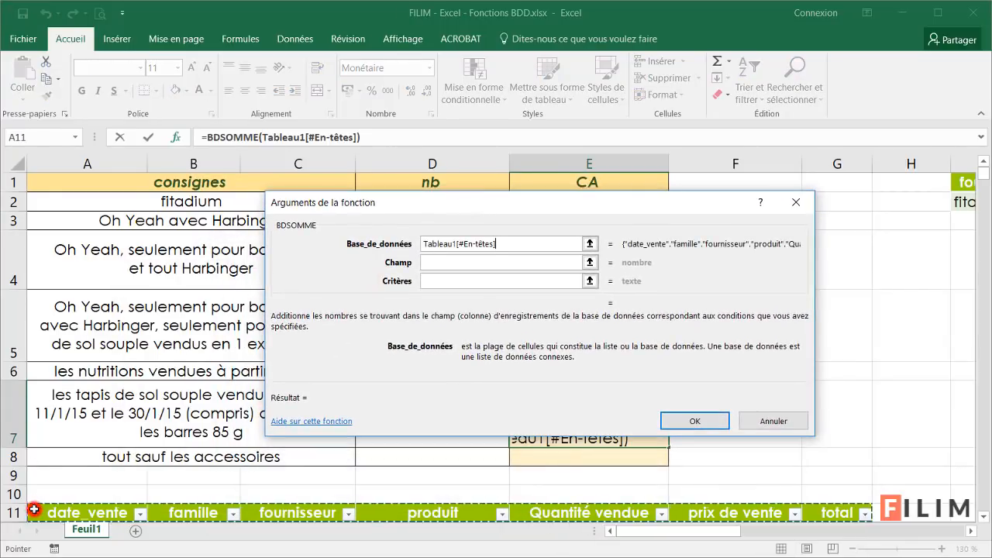
click(28, 510)
click(31, 512)
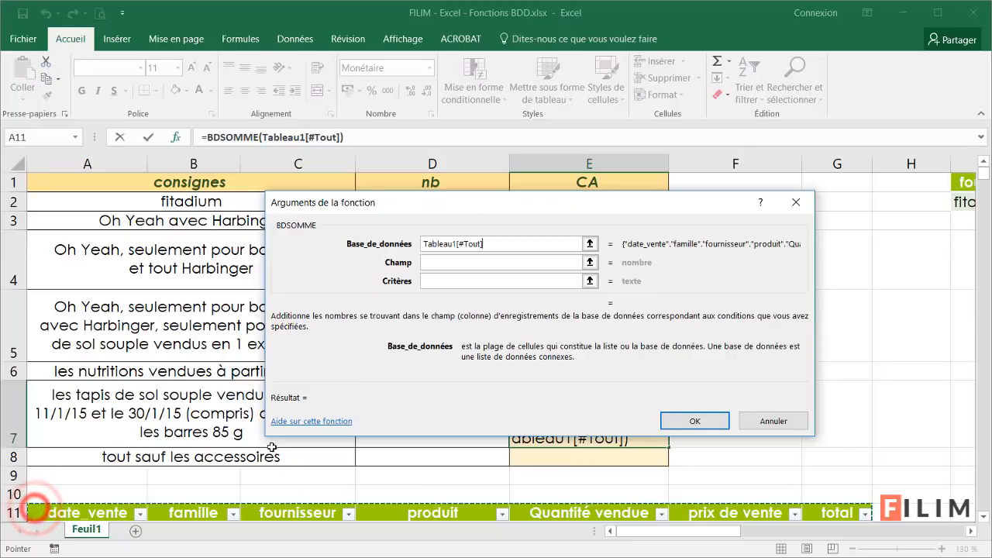
click(436, 261)
click(827, 512)
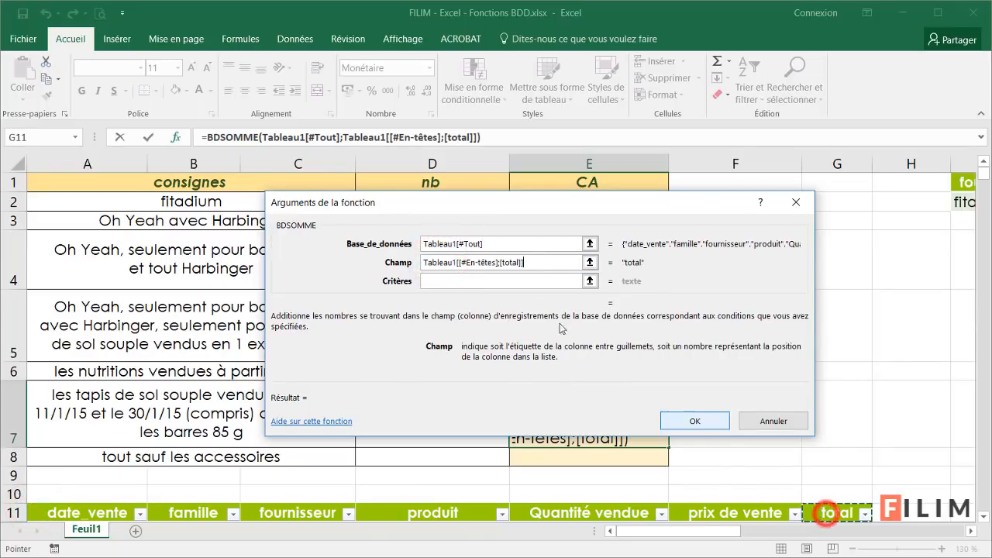
Step: Set Critères to the range W1:Y3 and complete the BDSOMME formula in E7
click(482, 279)
drag(701, 531, 955, 531)
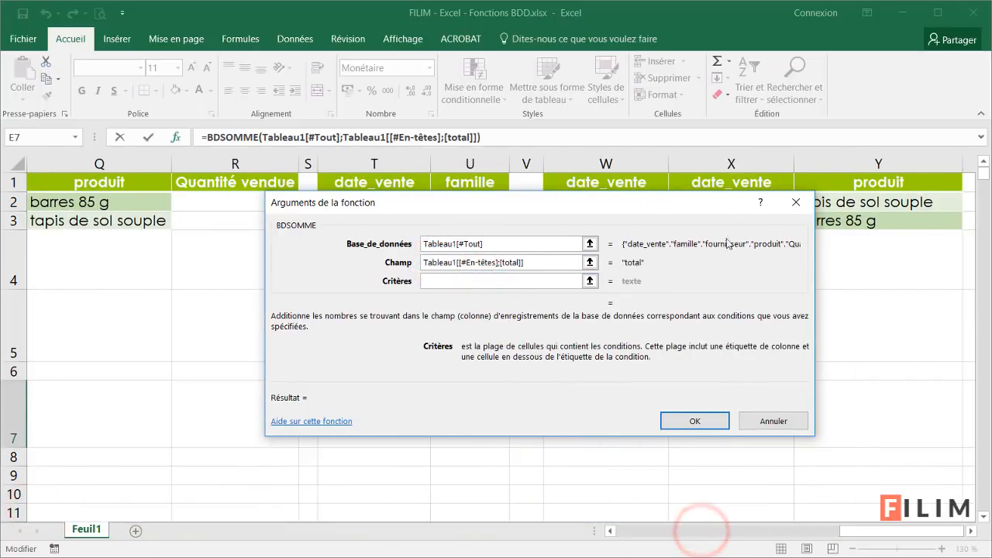
drag(700, 202, 662, 277)
drag(635, 182, 823, 221)
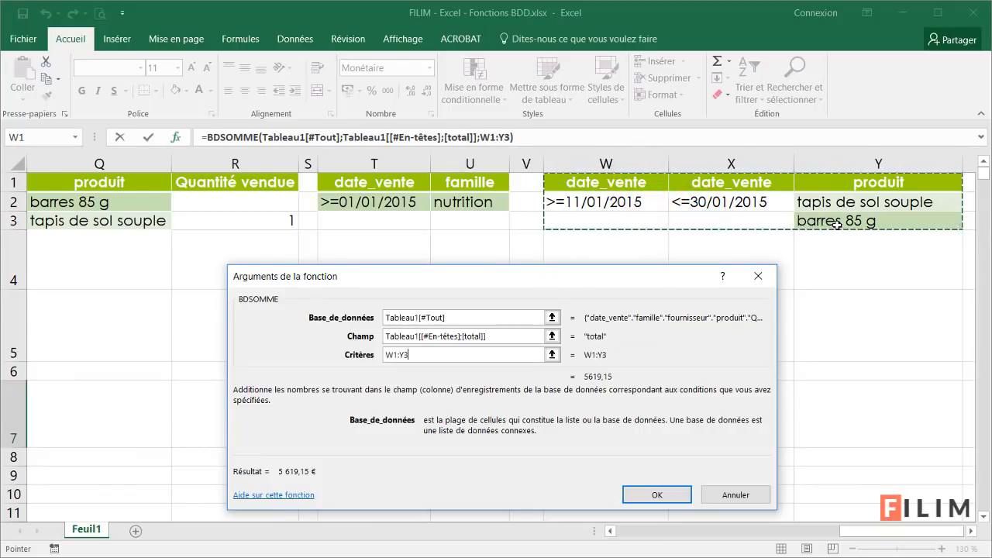
click(657, 495)
drag(711, 532, 625, 535)
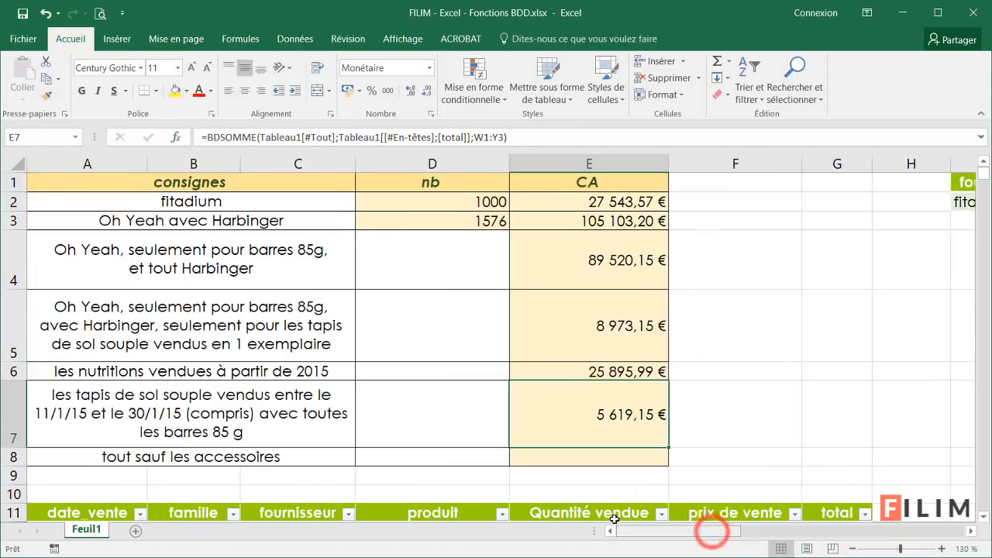
Step: Filter the table's produit column to barres 85 g and select the total column's data to read its sum
scroll(398, 343, down, 2)
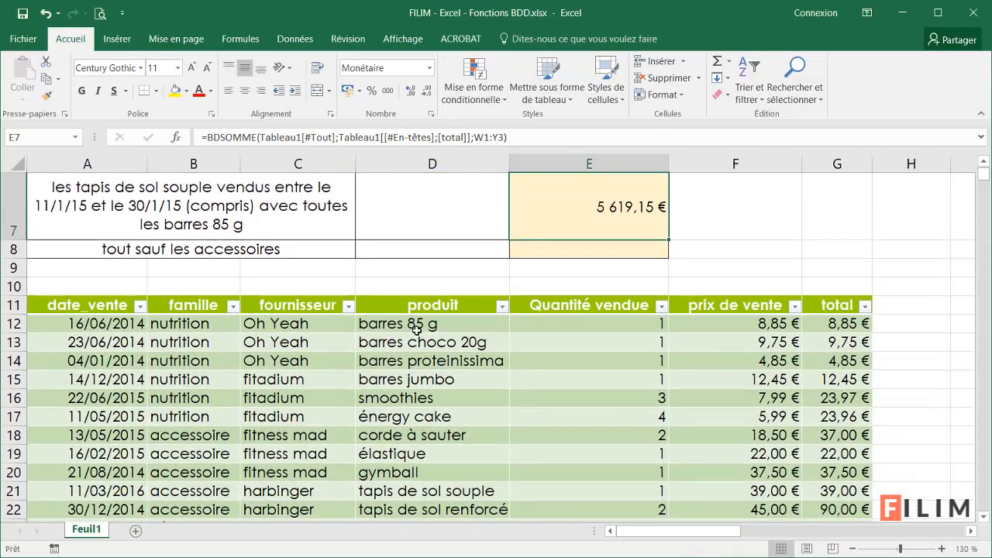
click(503, 307)
click(378, 111)
click(372, 123)
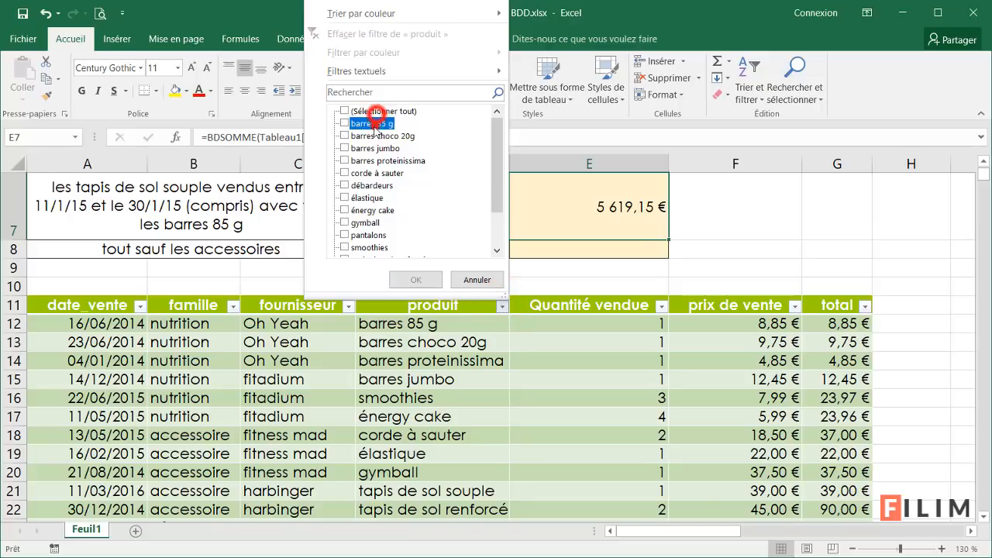
click(416, 280)
click(826, 300)
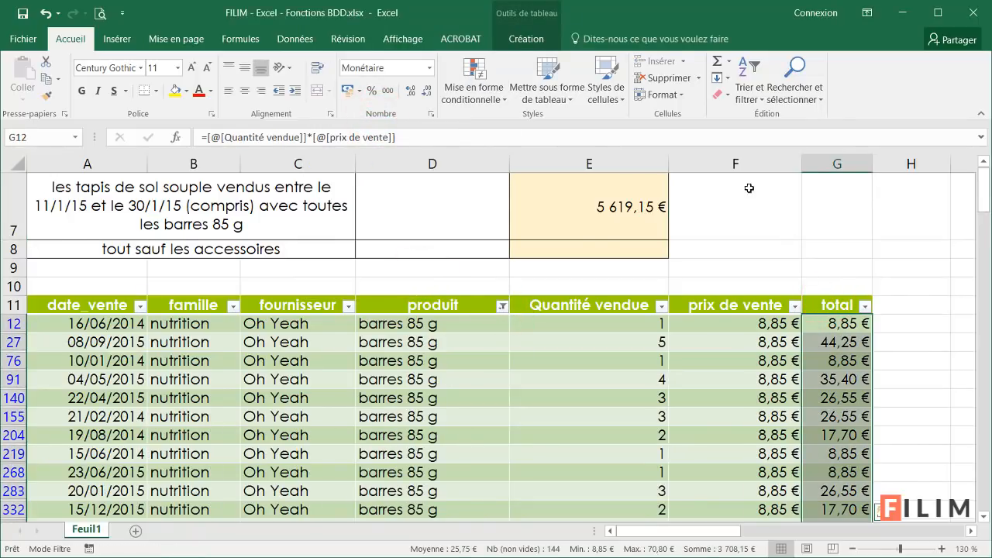
Step: Enter the check amount 3708,15 in F7, beside the BDSOMME result
click(726, 213)
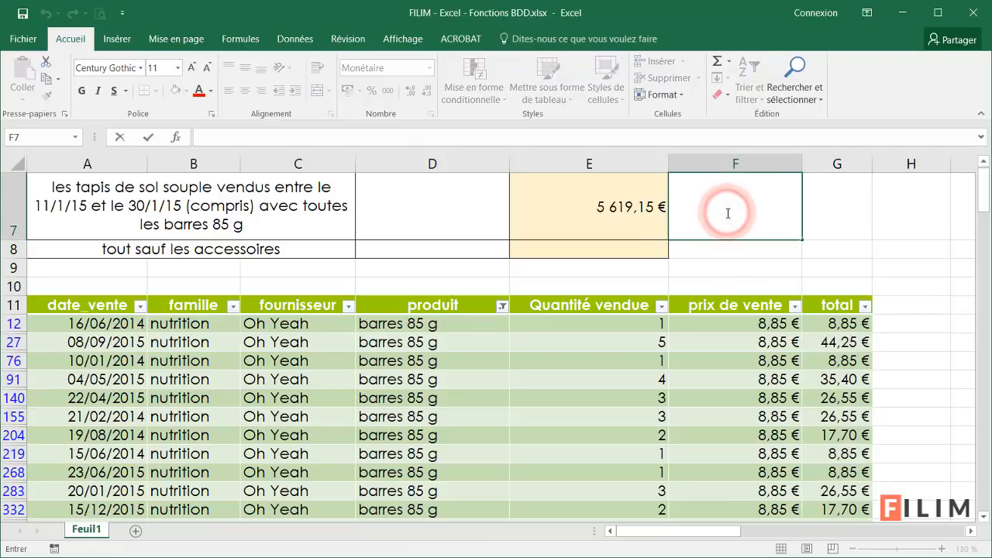
text(3 708,1)
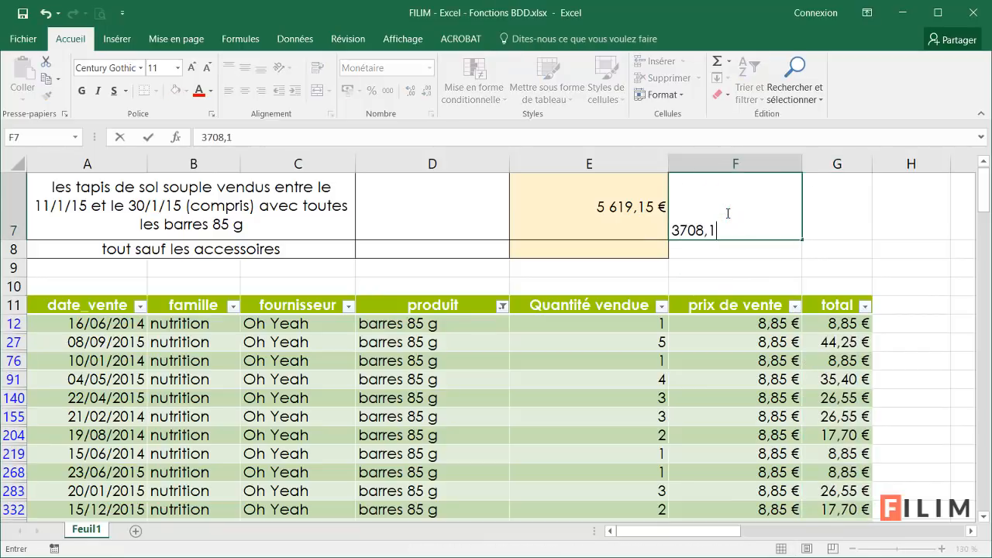
text(5)
key(Return)
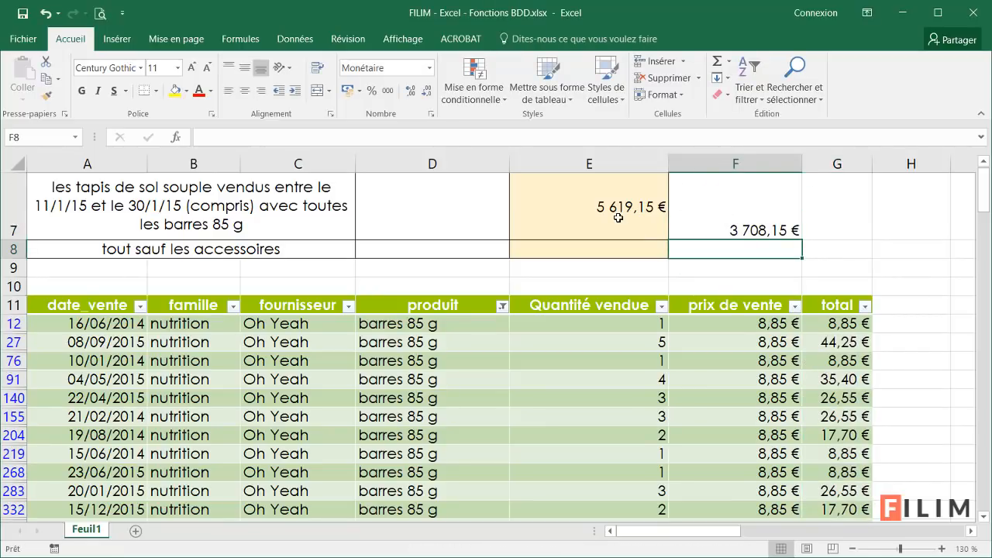
Step: Clear the barres 85 g filter and filter the produit column to tapis de sol souple only
click(634, 362)
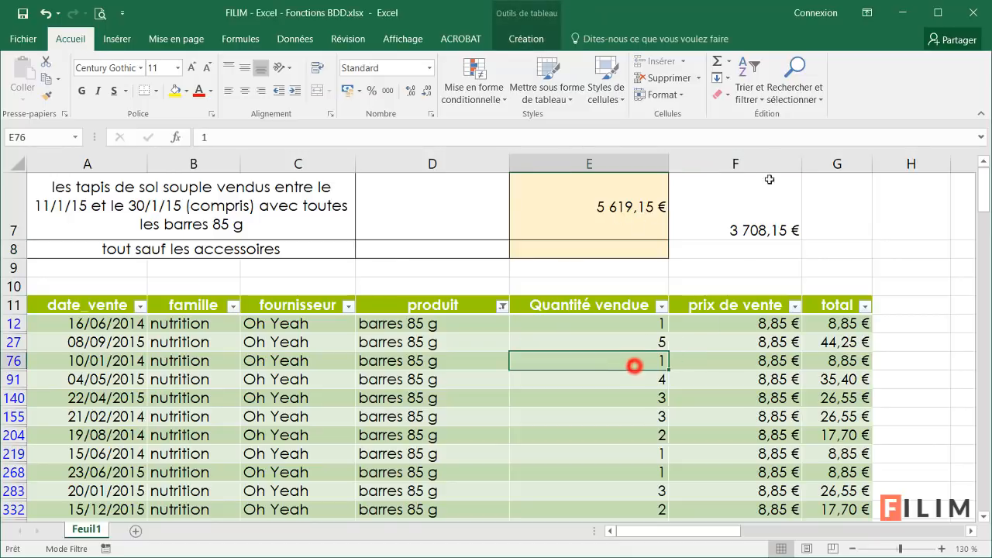
click(756, 99)
click(773, 194)
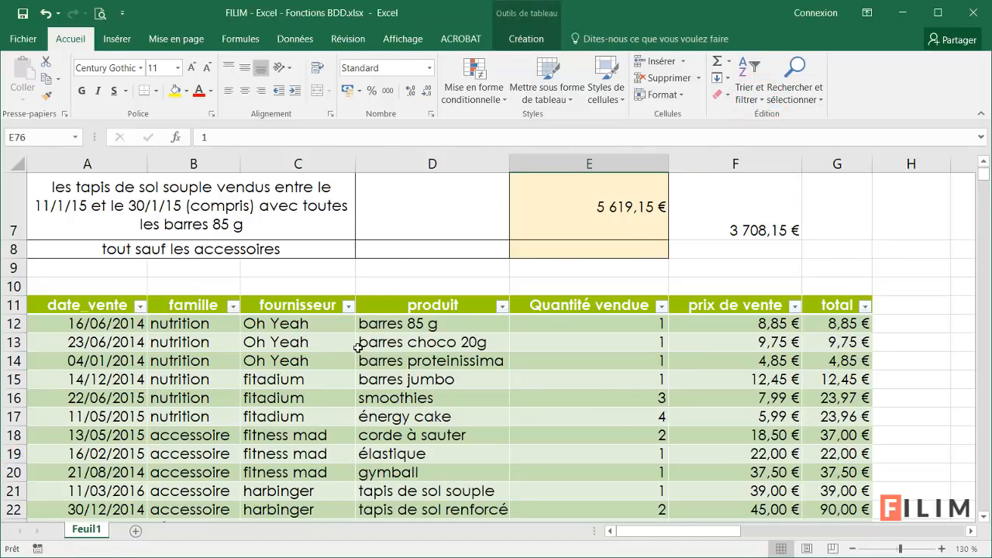
click(502, 305)
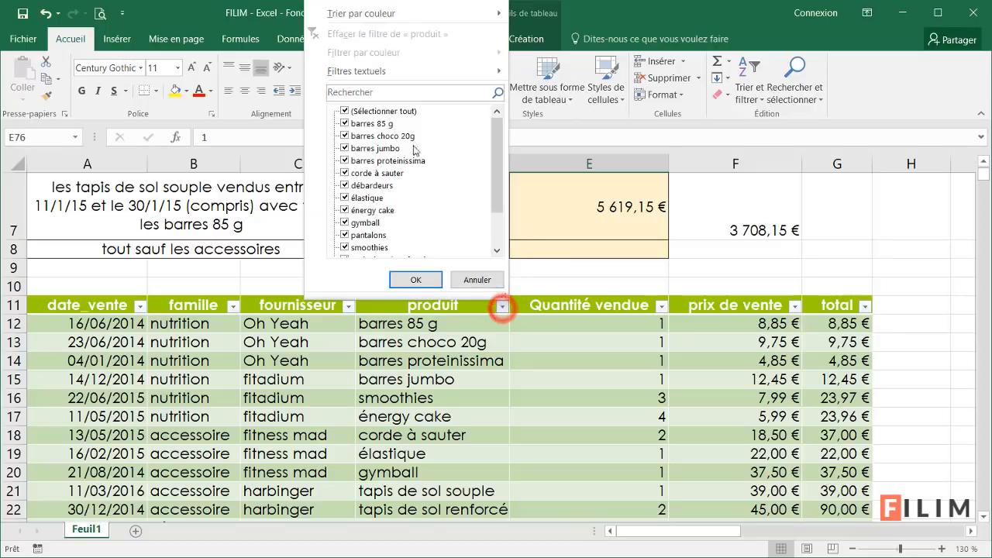
click(392, 93)
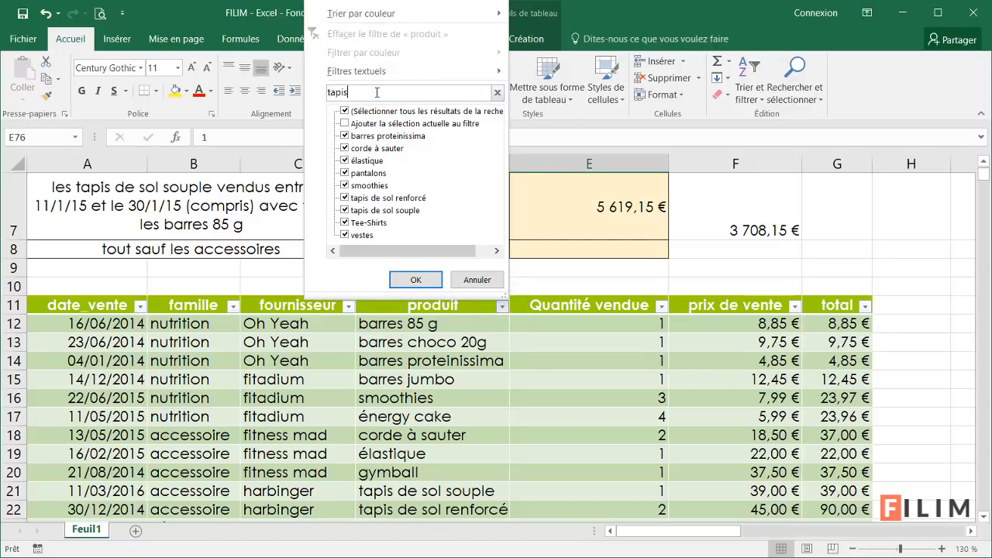
text(tapis)
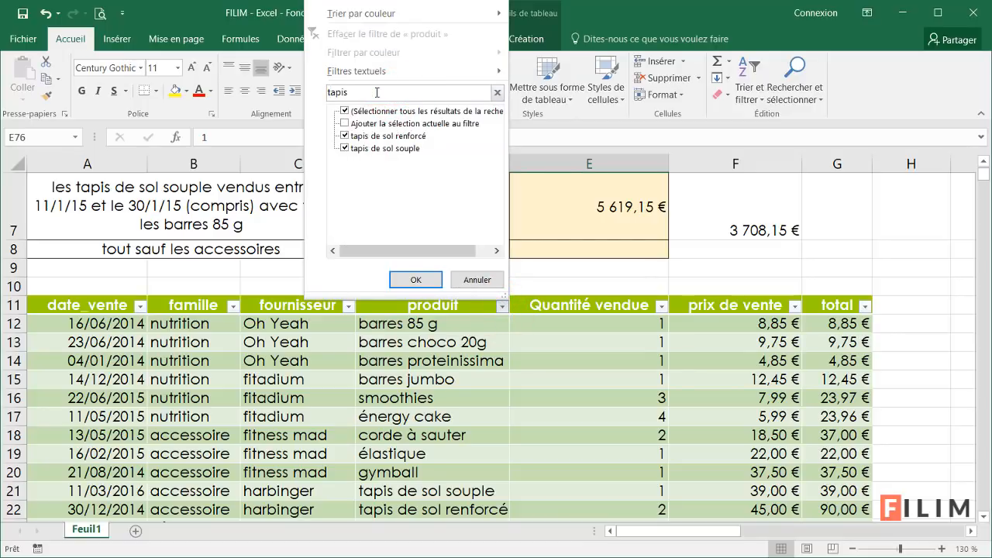
click(345, 137)
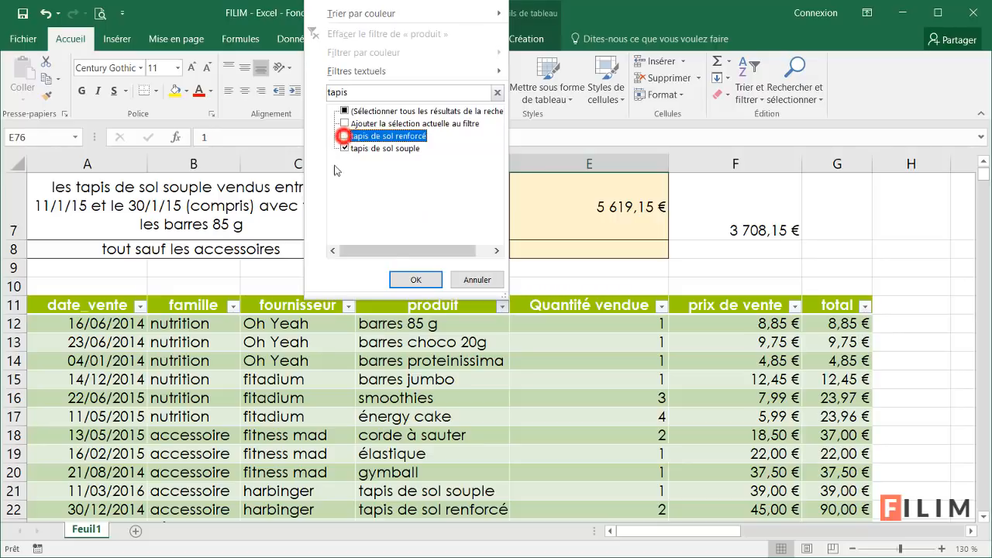
click(414, 280)
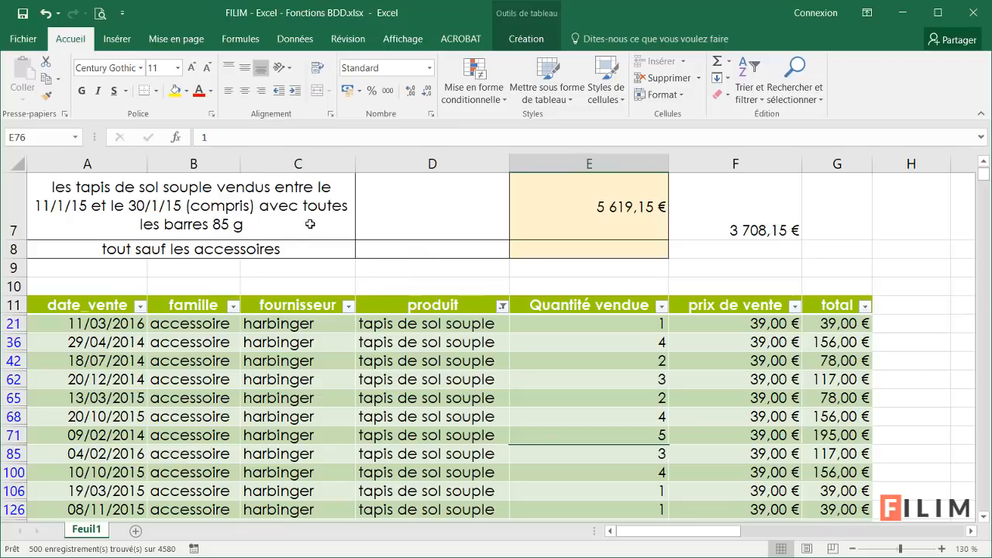
Step: Filter the date_vente column to dates between 11/1/15 and 30/1/15, both included
click(140, 306)
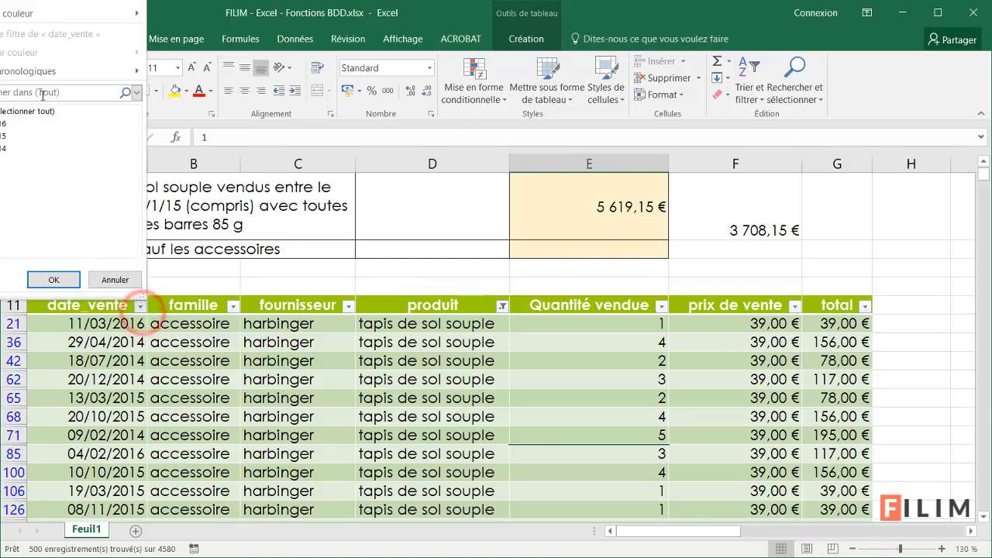
mouse_move(55, 74)
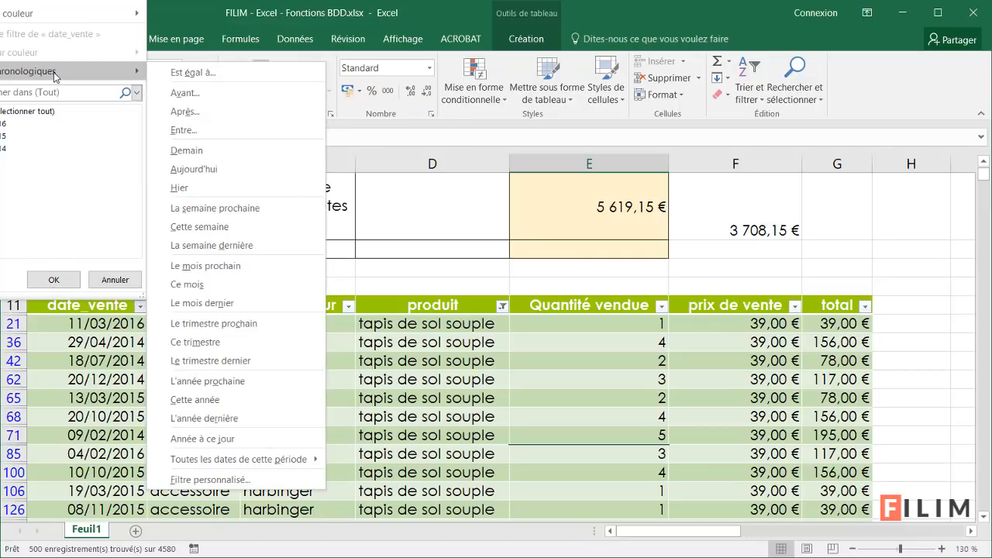
click(206, 130)
drag(359, 311, 409, 251)
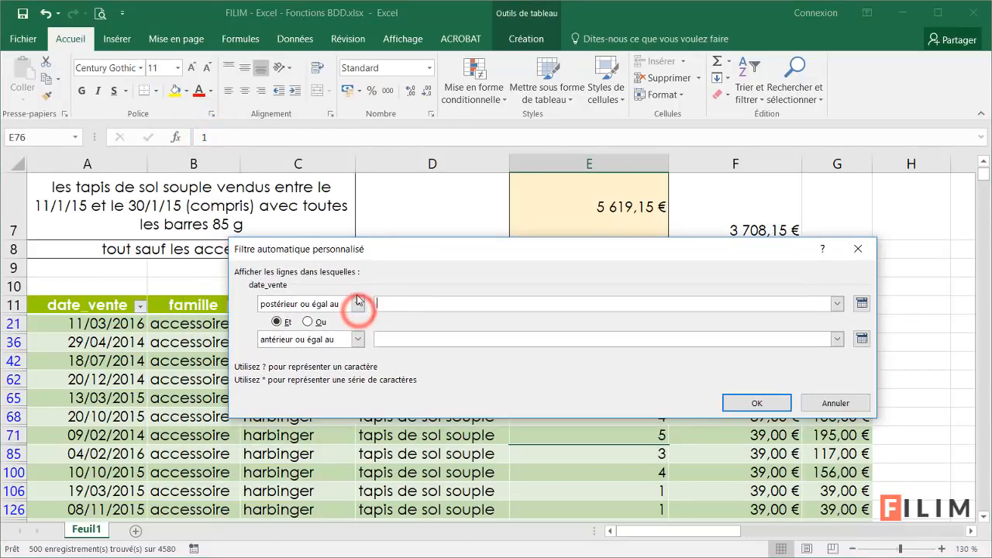
click(404, 301)
text(11/1/15)
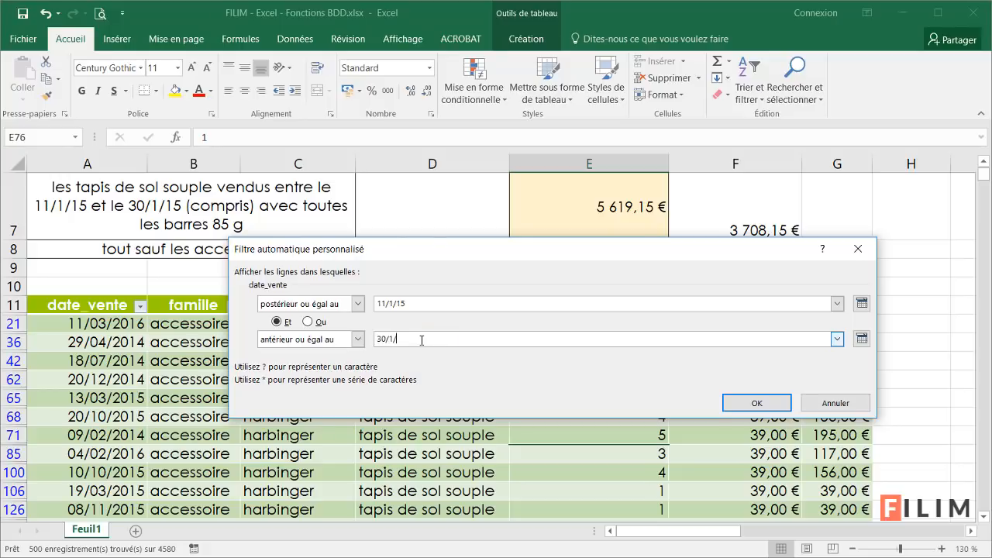
click(763, 406)
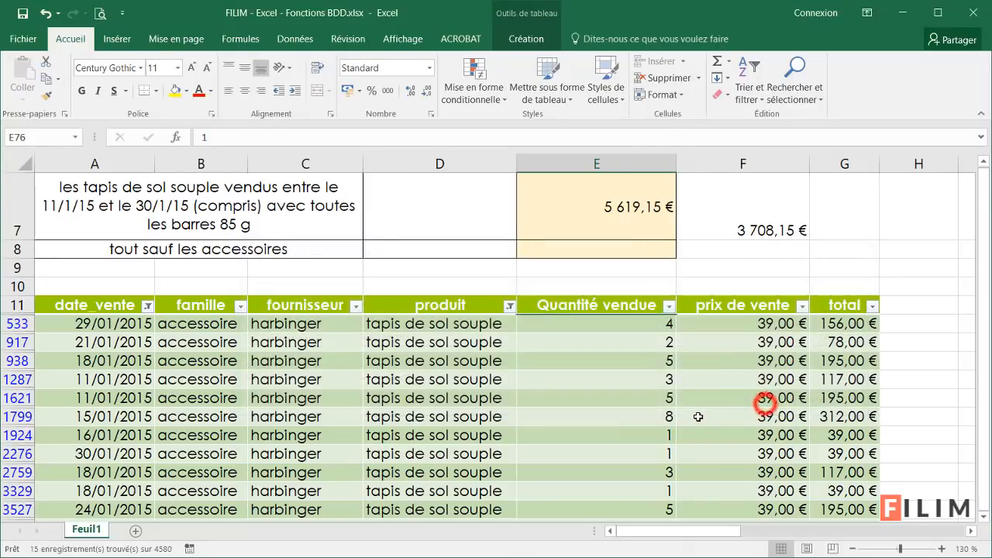
Step: Select the total column's data to read its sum, and extend the check in F7 to =3708,15+1911
click(843, 299)
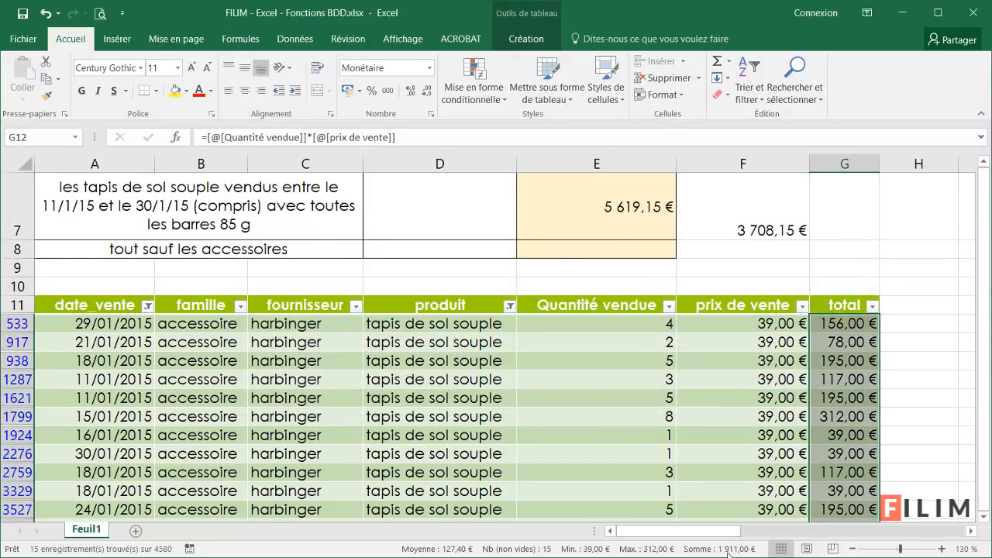
double_click(763, 230)
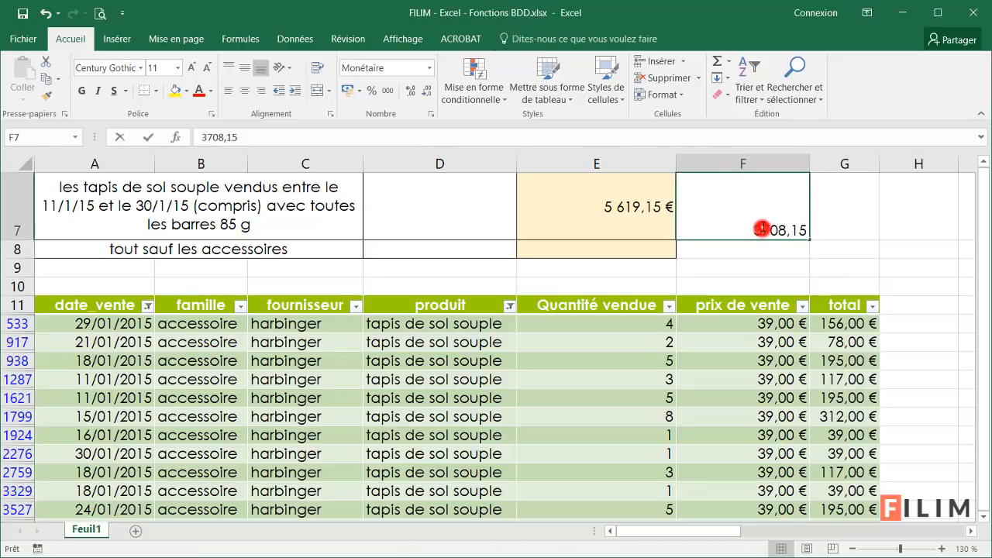
click(801, 225)
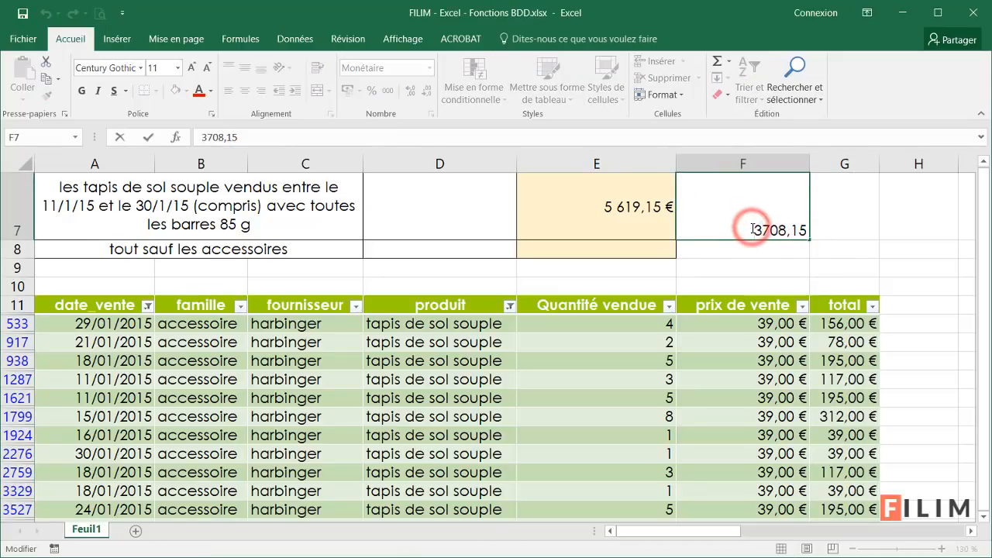
text(=)
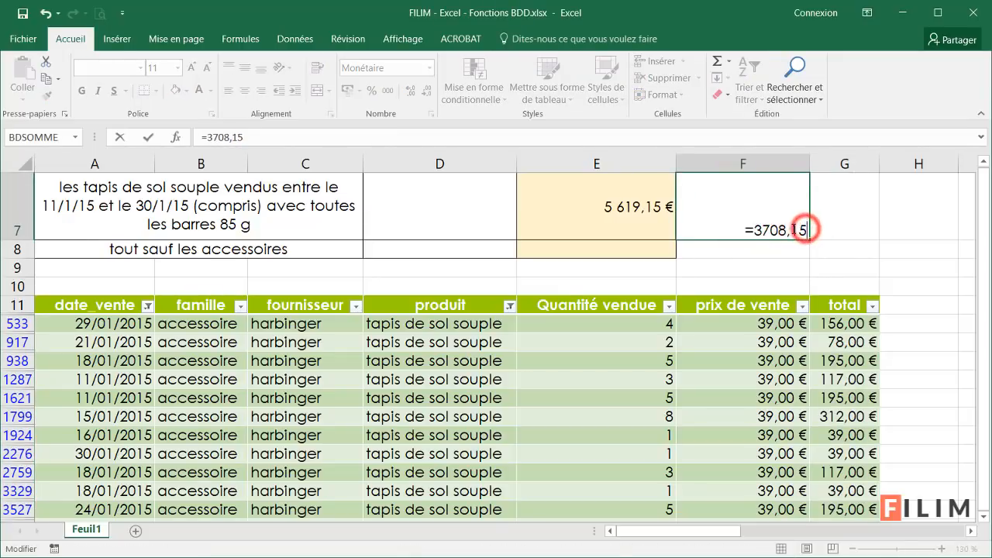
text(+1911)
key(Return)
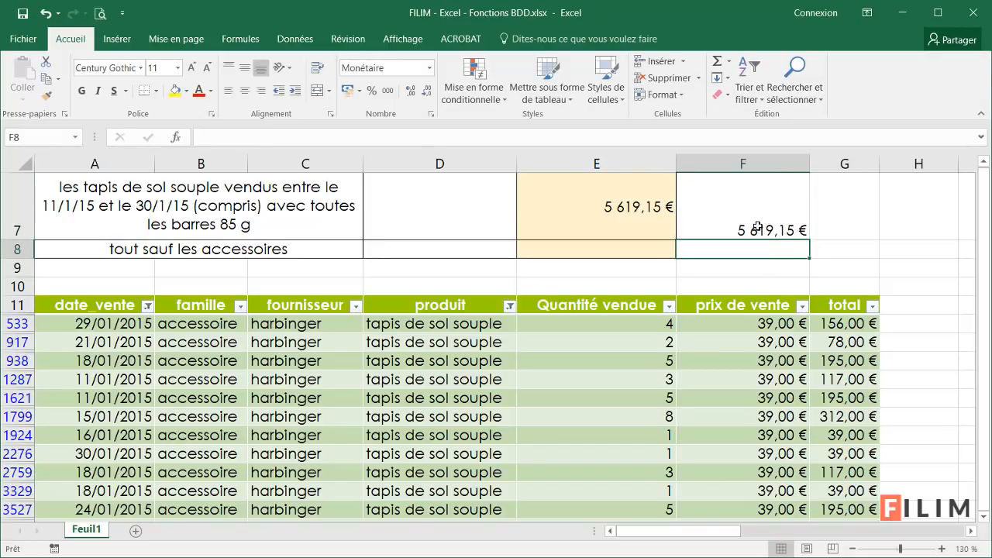
Step: Delete the check formula in F7 and clear all filters from the sales table
click(757, 227)
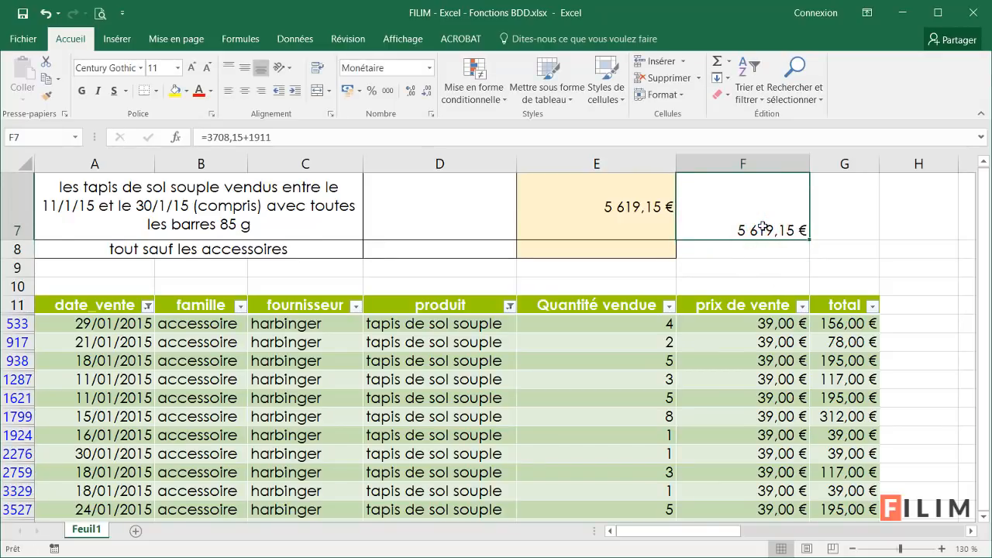
key(Delete)
click(600, 381)
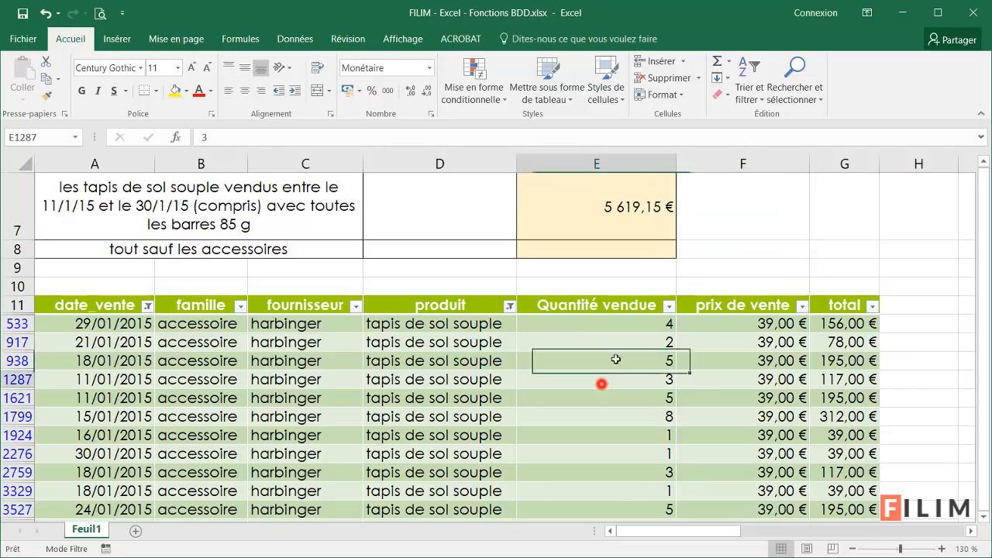
click(742, 87)
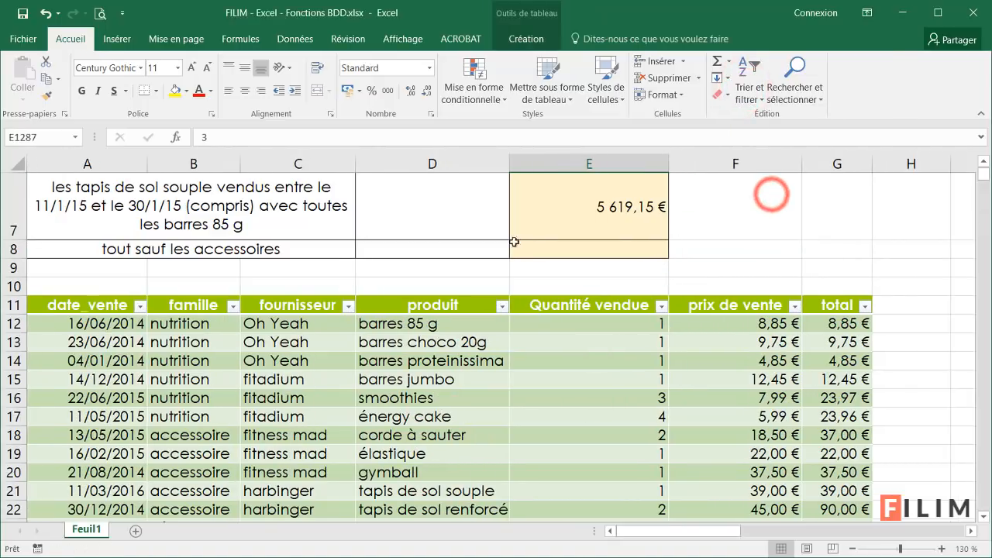
Step: Copy the table's famille header together with one accessoire cell as the basis for the "tout sauf les accessoires" criteria
click(698, 533)
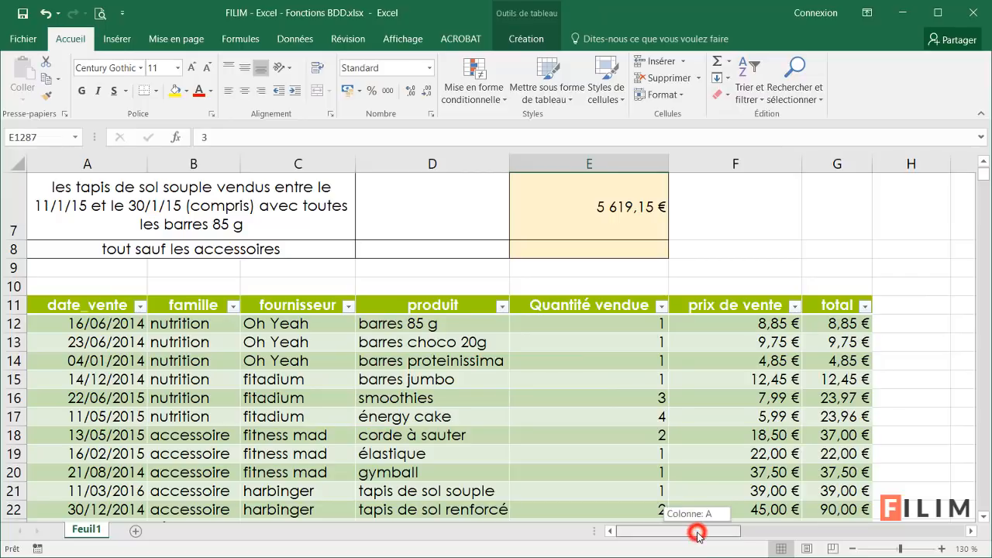
scroll(531, 391, down, 1)
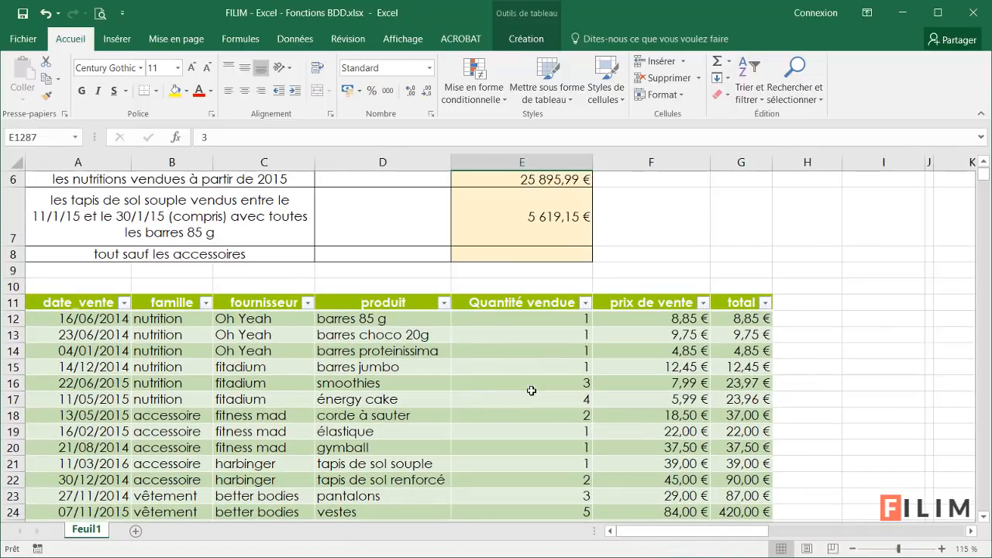
click(525, 223)
click(511, 251)
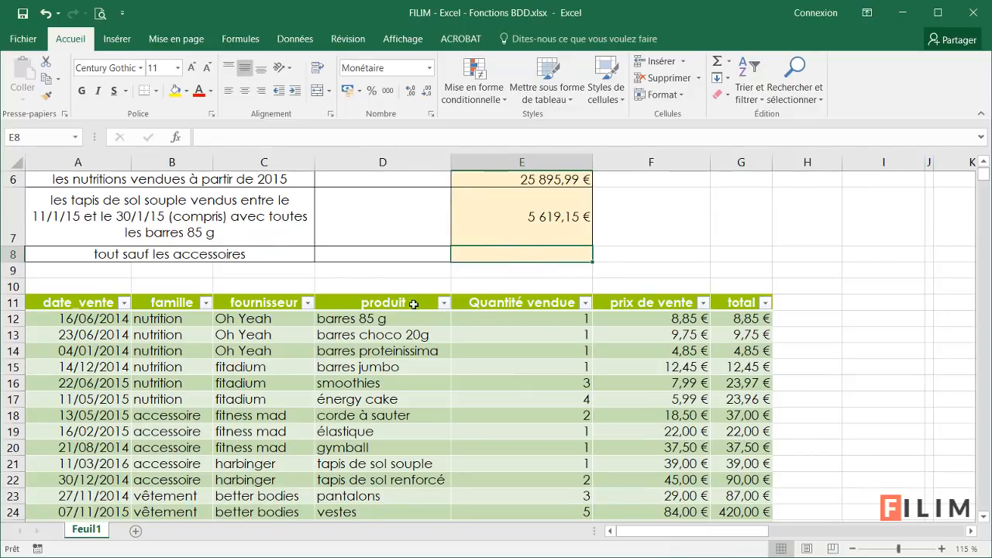
click(172, 303)
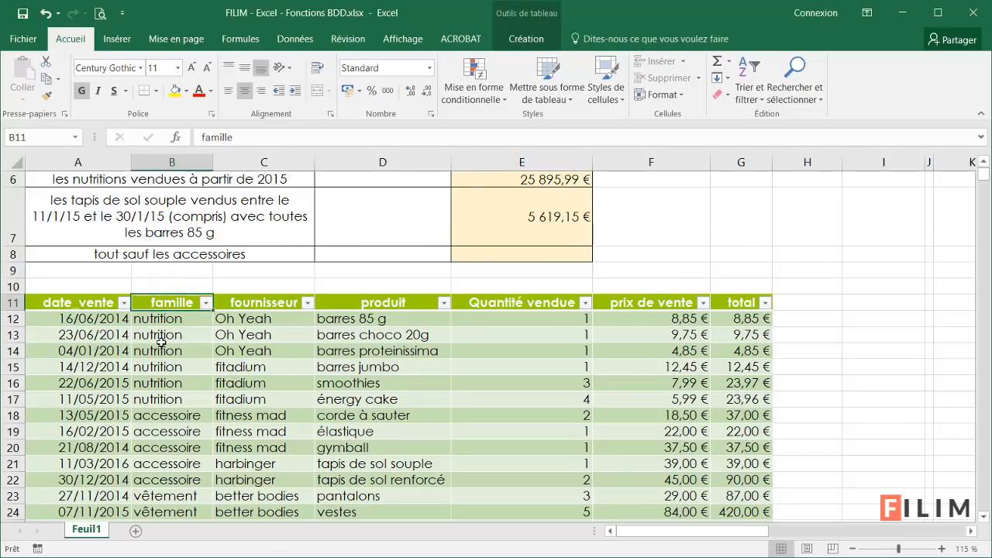
key(ctrl+c)
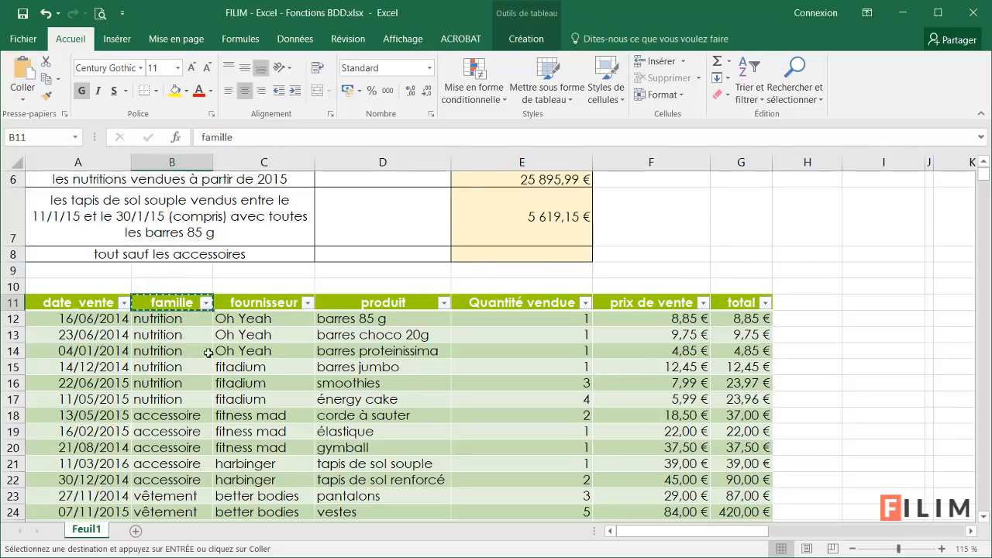
click(180, 416)
key(ctrl+c)
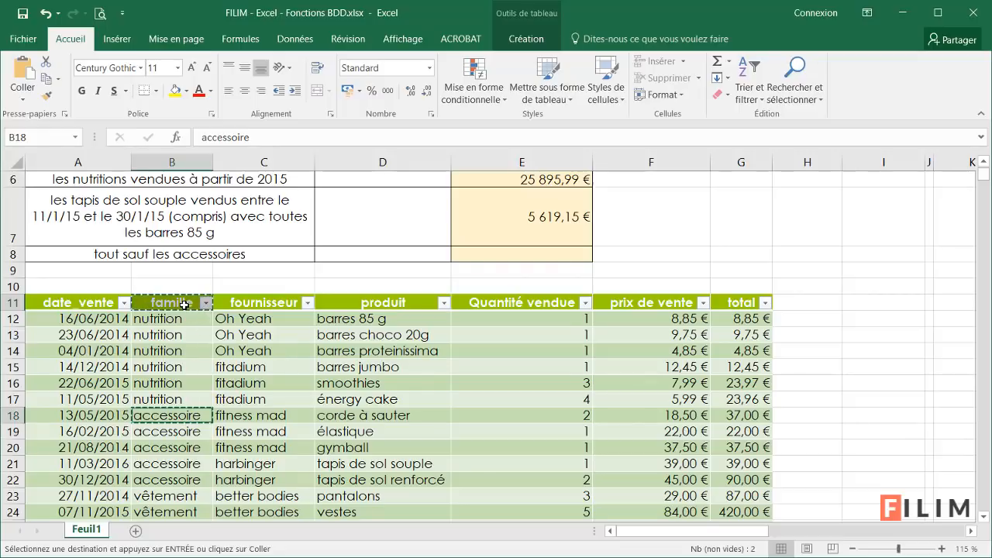
Step: Narrow spacer column Z and paste the copied famille header and accessoire value into AA1:AA2
drag(714, 531, 912, 532)
scroll(866, 416, up, 2)
click(971, 532)
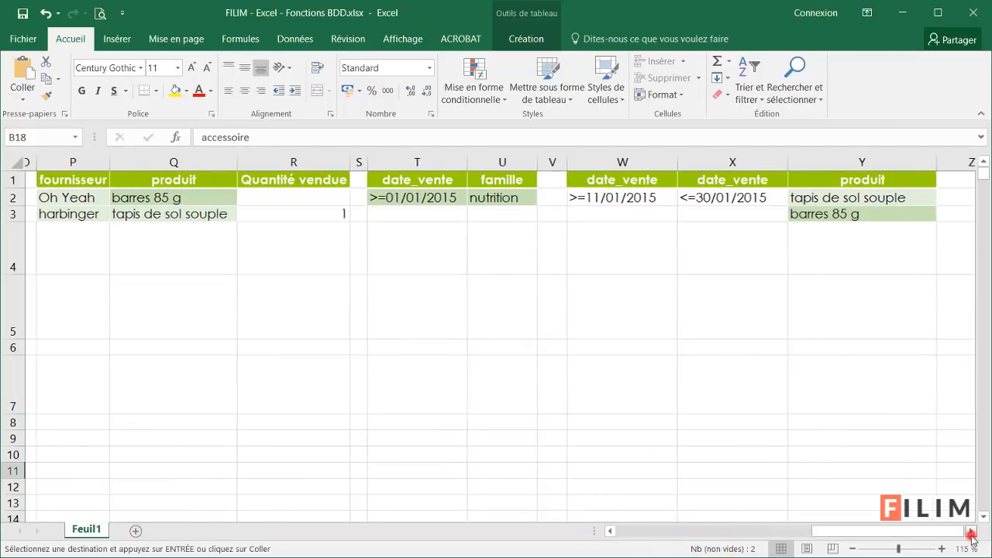
drag(664, 162, 615, 162)
click(652, 178)
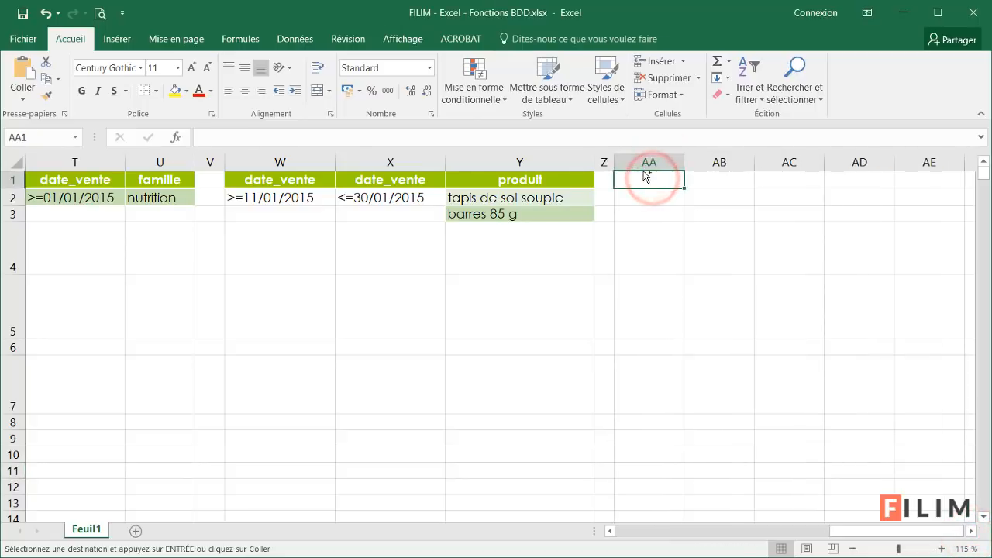
key(ctrl+v)
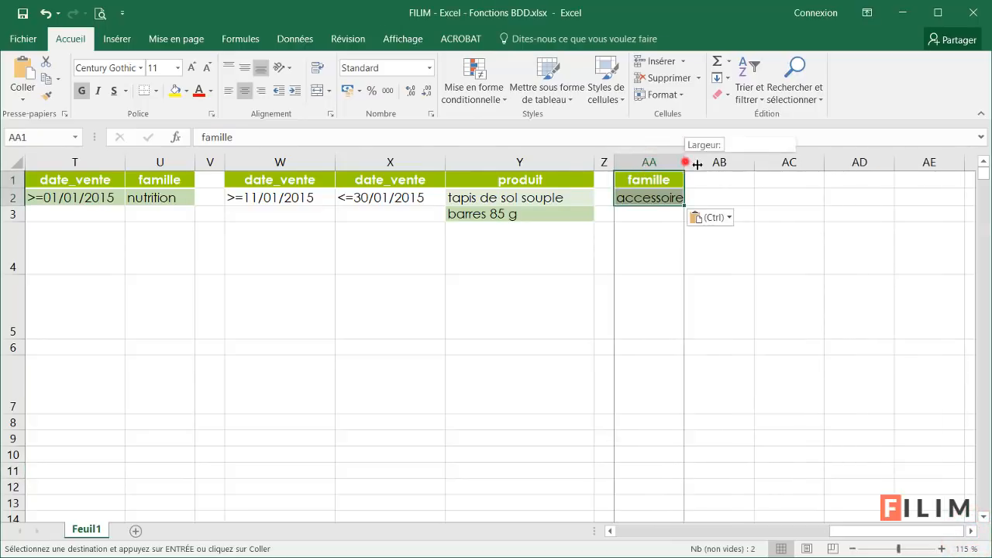
Step: Widen column AA and change the criterion in AA2 to <>accessoire
drag(685, 162, 744, 162)
double_click(660, 200)
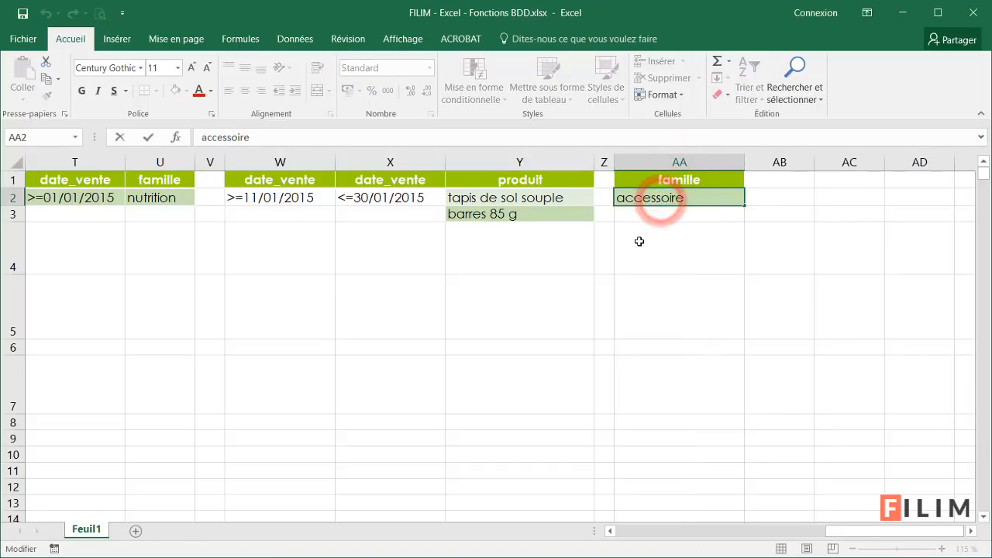
click(619, 198)
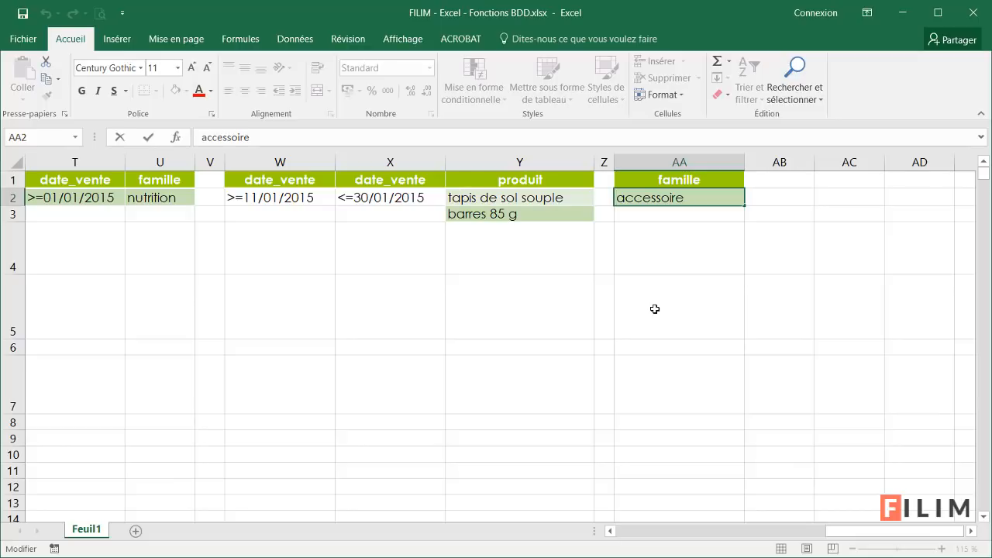
text(<>)
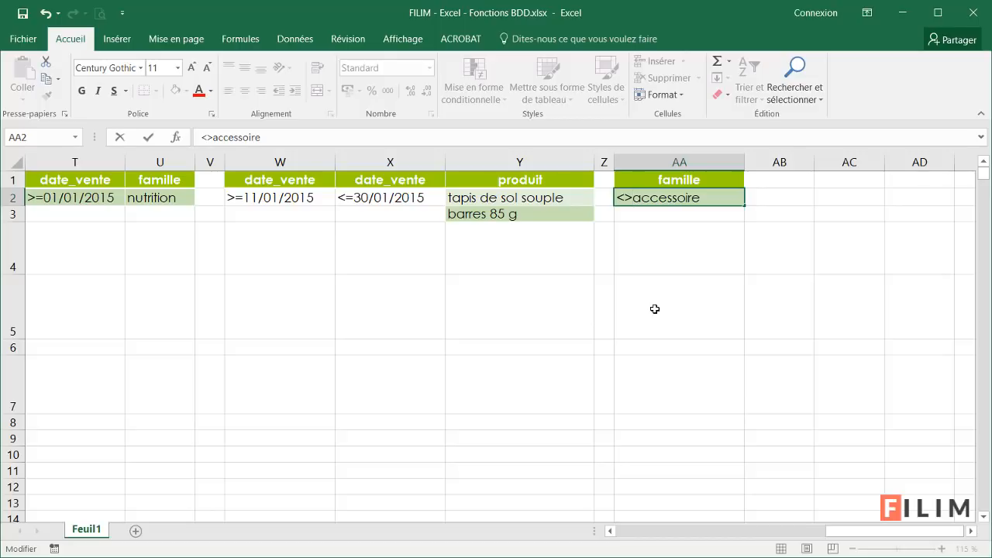
key(Return)
Step: Insert the database function BDSOMME in E8, the CA cell for "tout sauf les accessoires"
drag(878, 531, 614, 540)
click(517, 420)
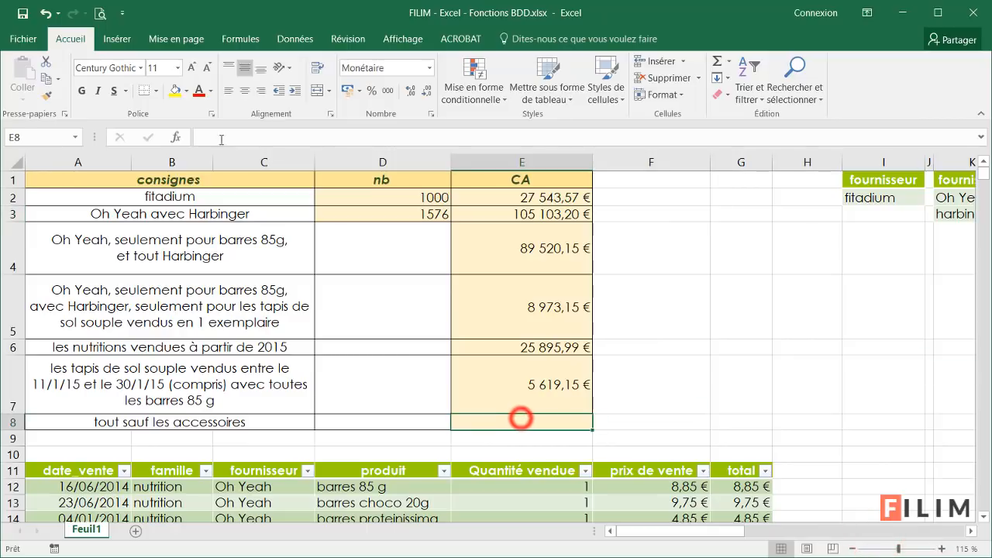
click(177, 137)
click(475, 331)
scroll(460, 337, down, 2)
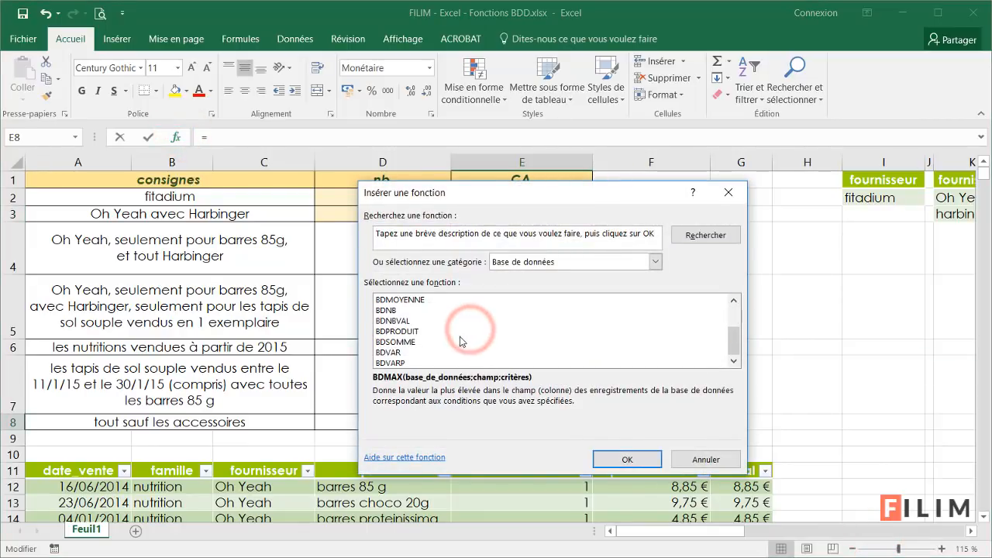
double_click(502, 342)
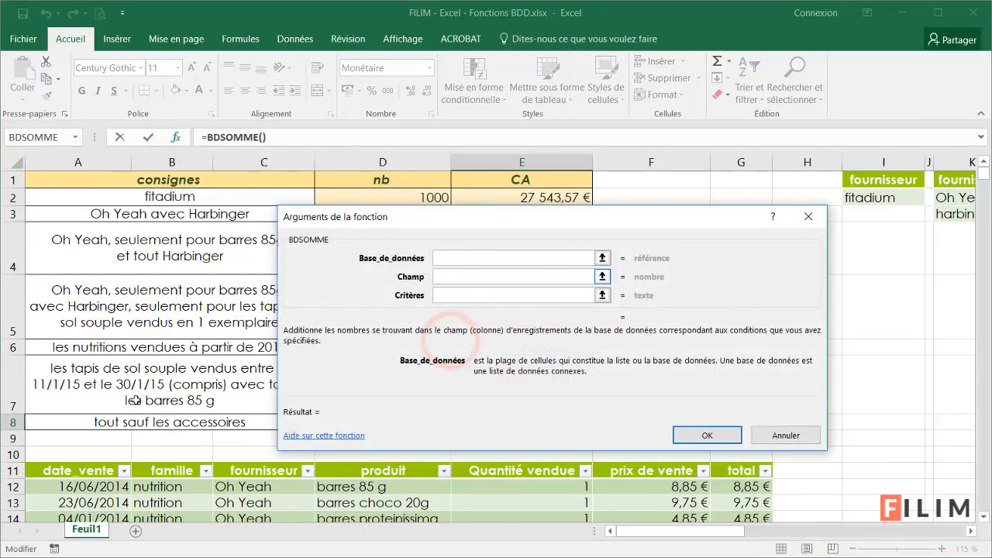
Step: Set Base_de_données to the whole table, Tableau1[#Tout], and Champ to the table's total header
click(31, 463)
click(31, 463)
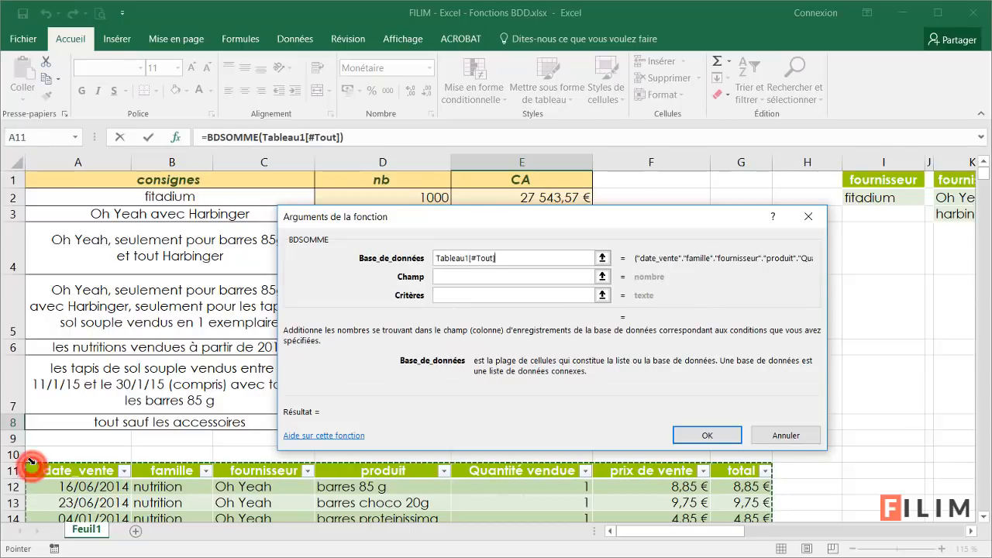
click(438, 279)
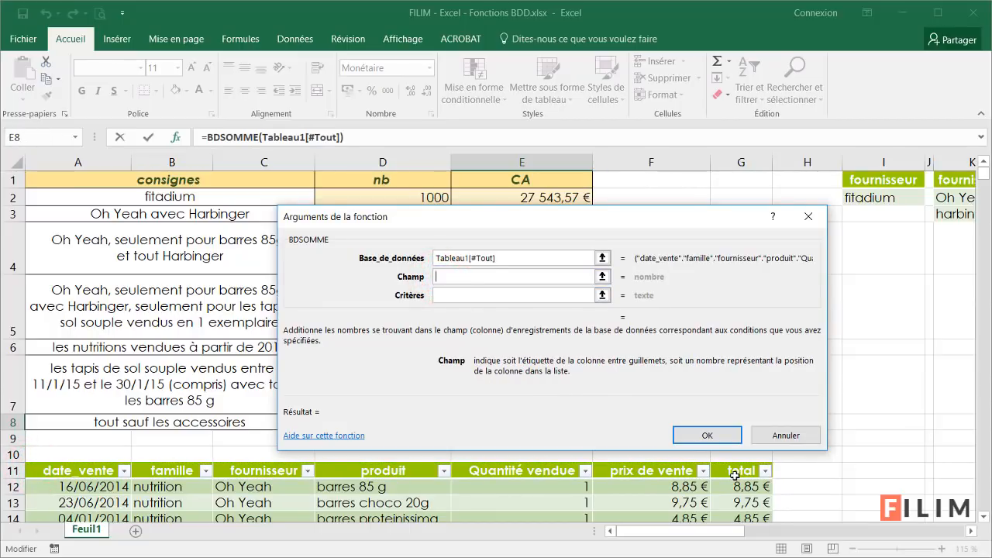
click(733, 471)
Step: Set Critères to the range AA1:AA2 and complete the BDSOMME formula in E8
click(461, 294)
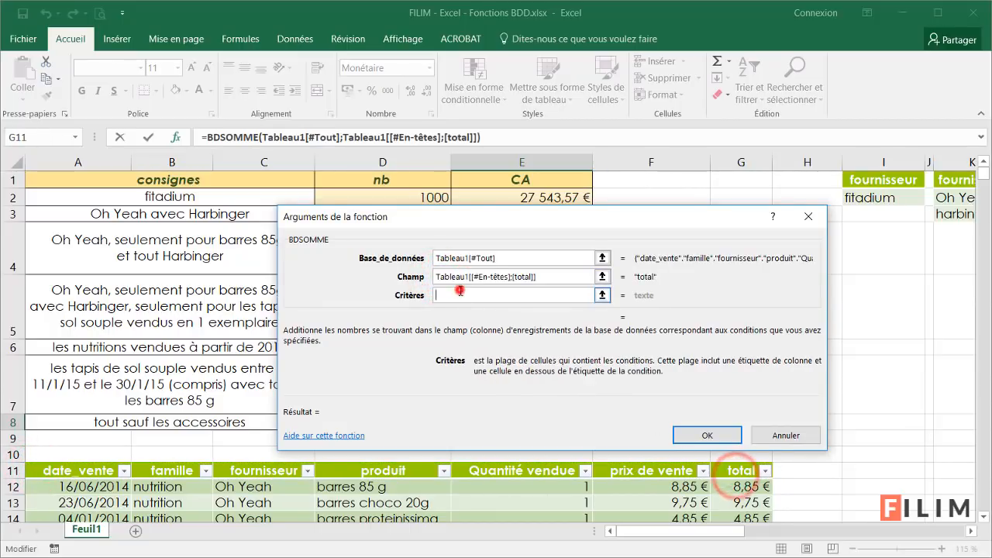
click(677, 532)
drag(678, 532, 921, 525)
drag(732, 222, 722, 251)
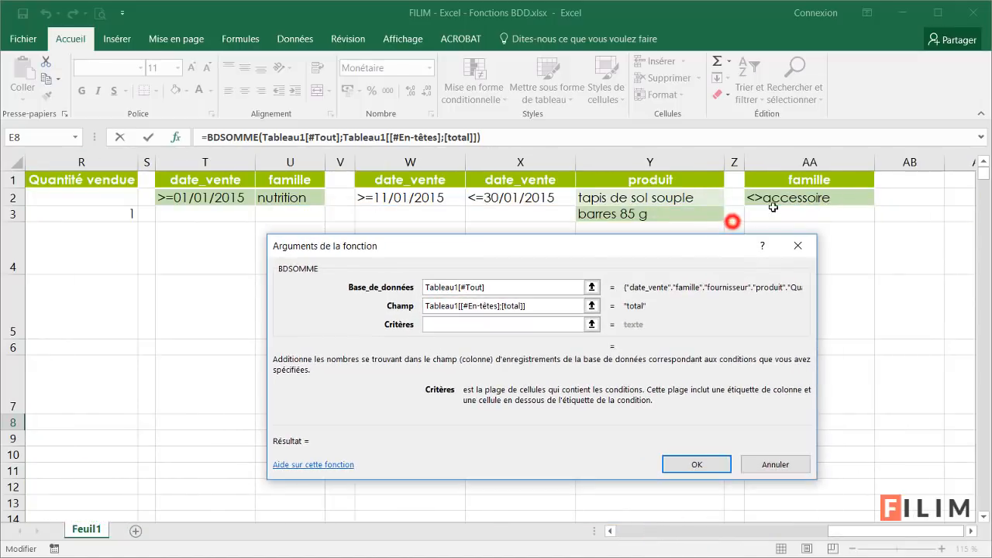
drag(794, 175, 793, 199)
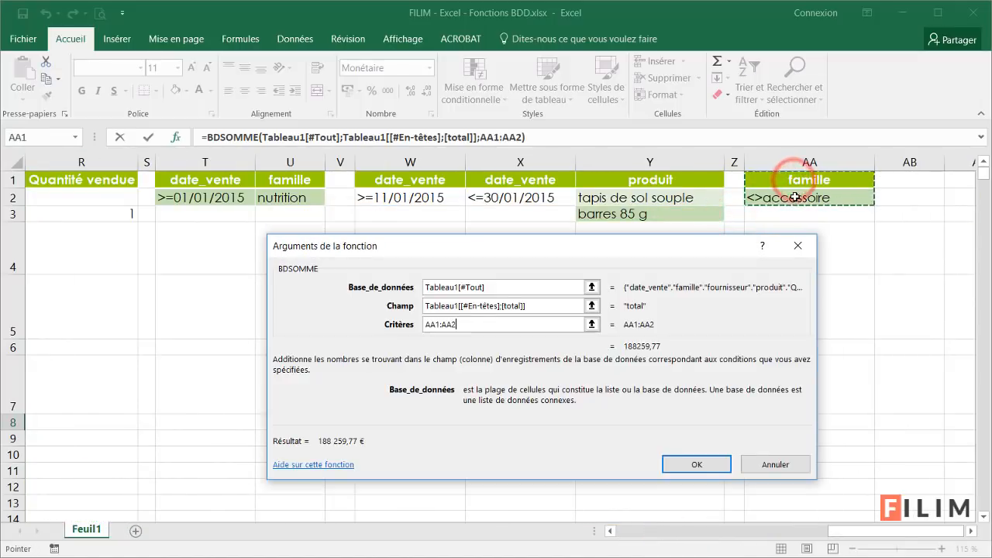
click(688, 463)
click(687, 532)
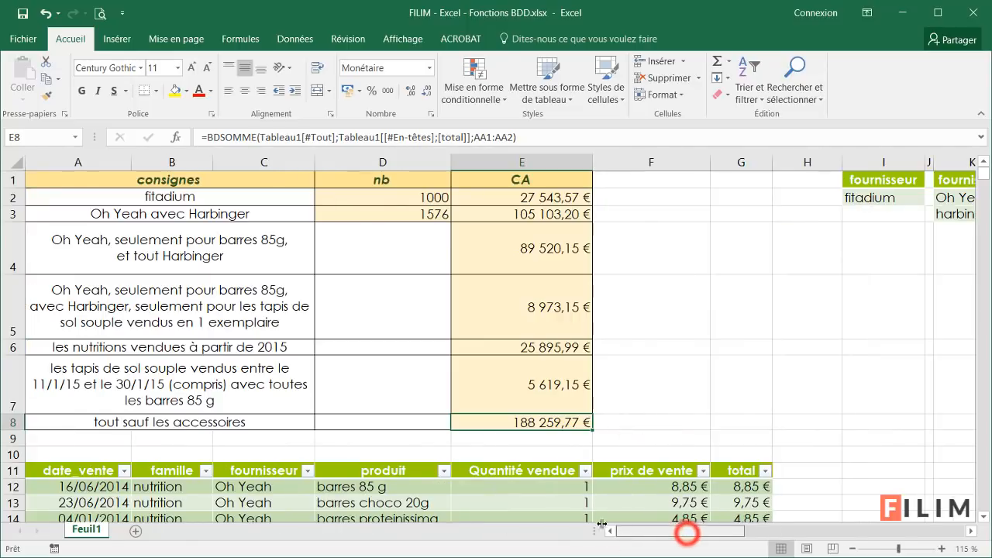
scroll(256, 366, down, 1)
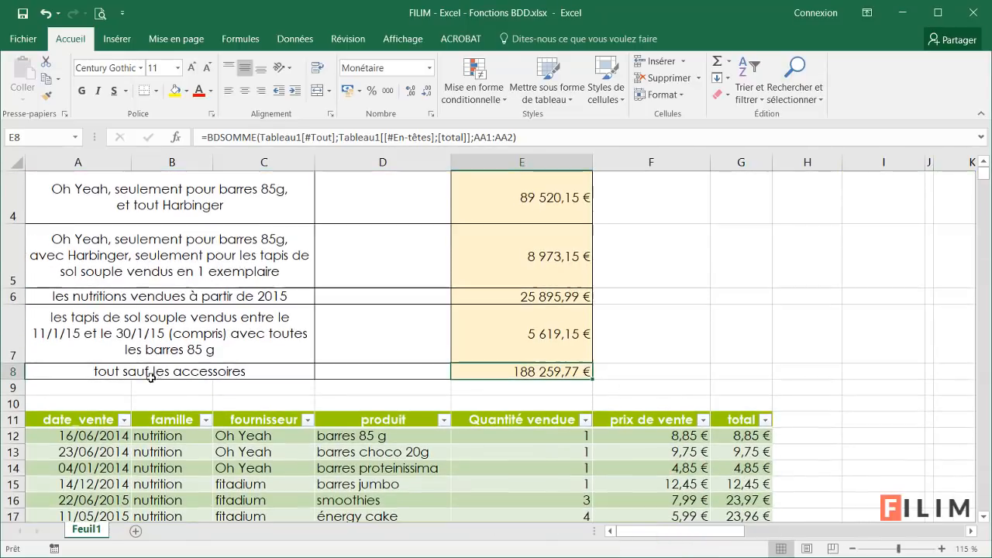
Step: Filter the famille column to exclude accessoire and select the table's total column to check the sum against E8
click(204, 420)
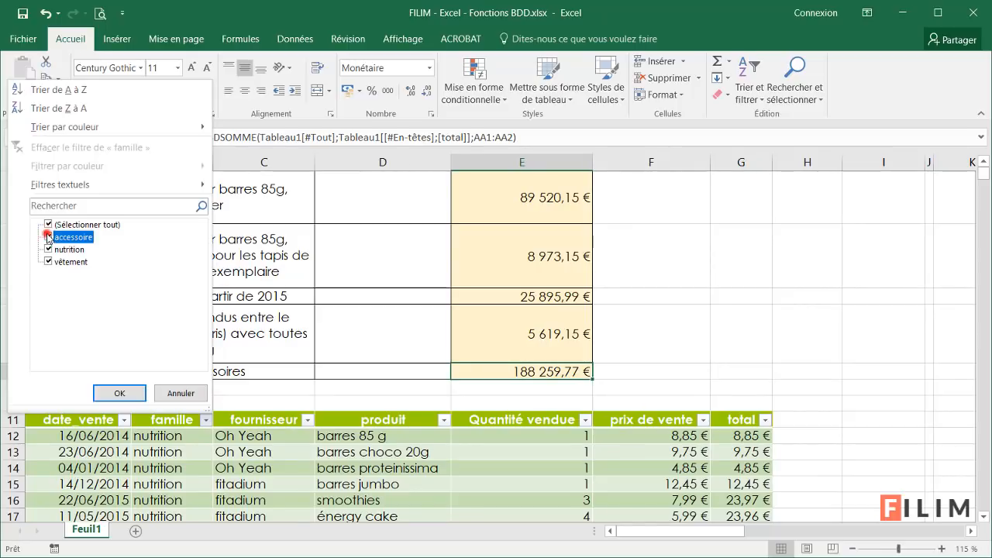
click(48, 237)
click(119, 393)
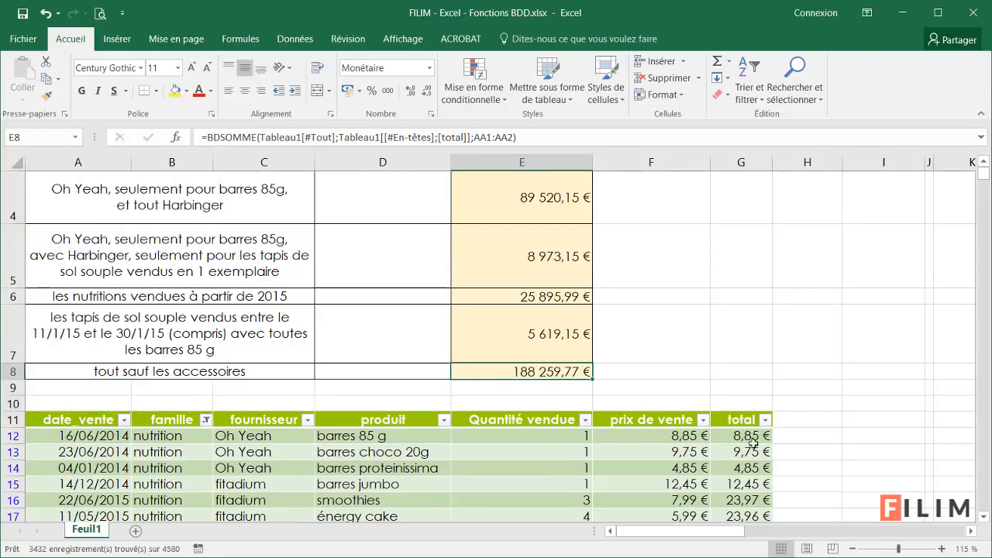
click(737, 412)
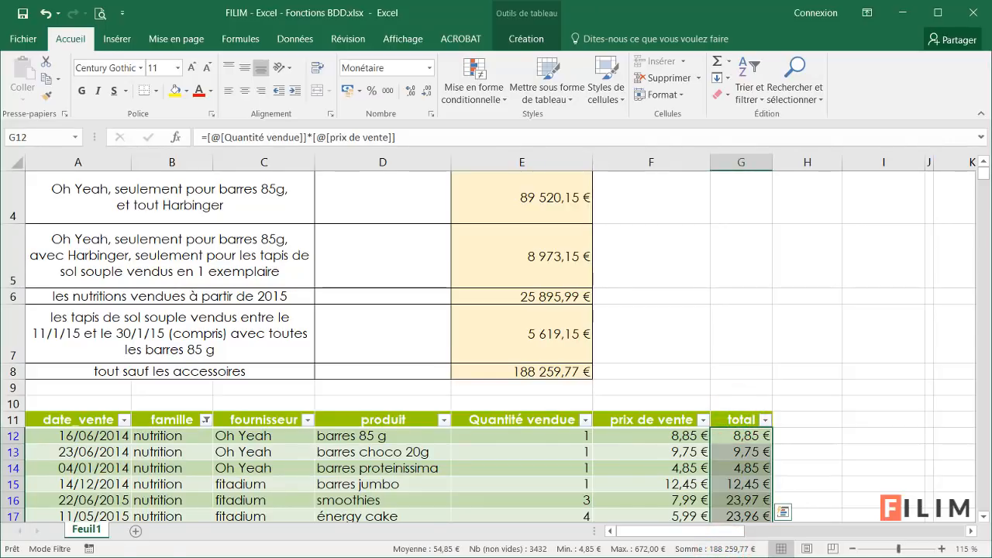
click(663, 327)
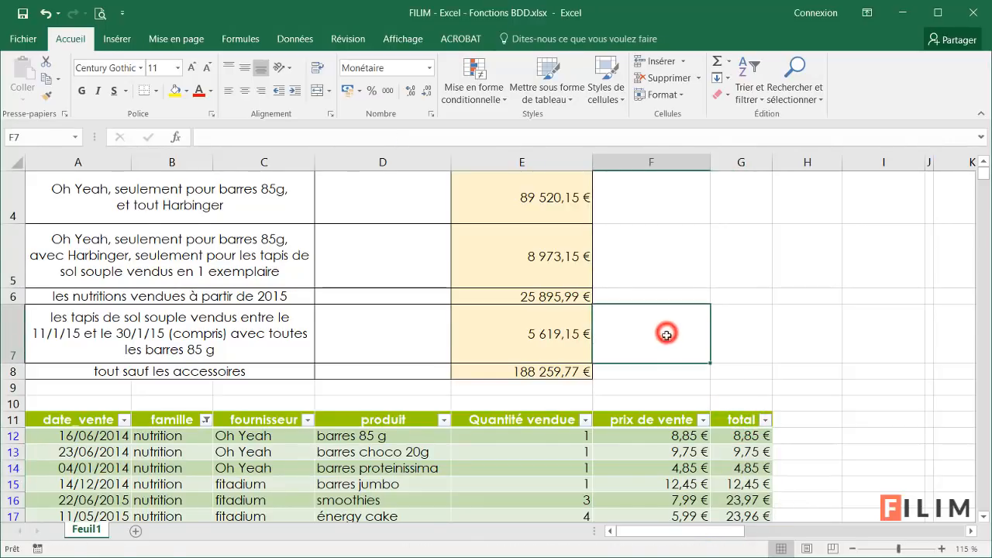
scroll(668, 339, up, 1)
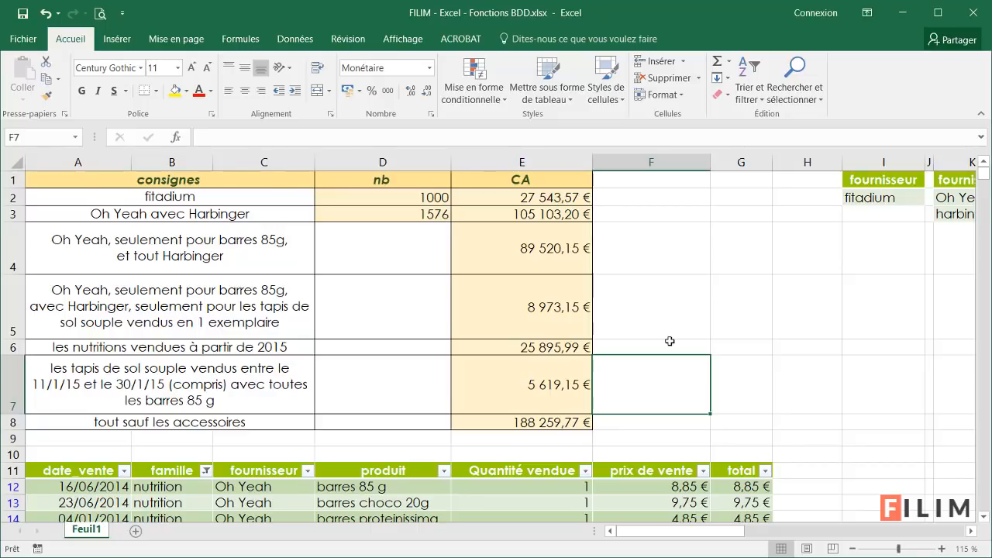
Step: Review the criteria ranges set up in columns I to AA beside the instructions table
click(294, 39)
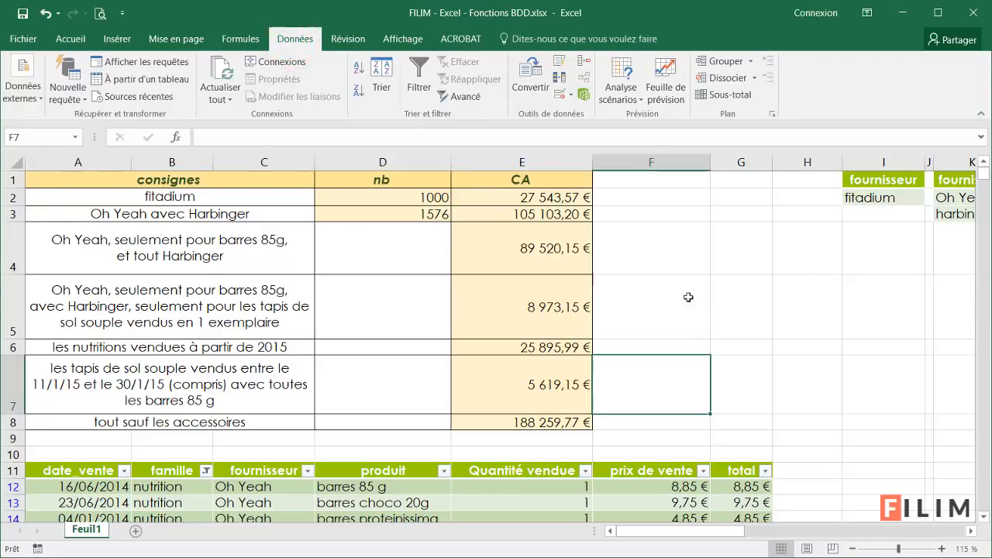
drag(660, 250, 660, 365)
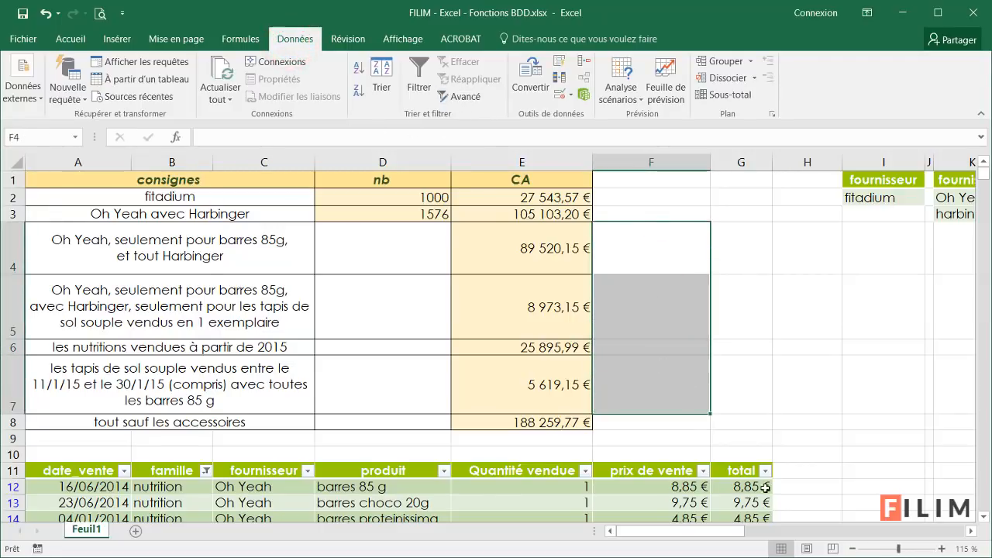
drag(712, 531, 929, 549)
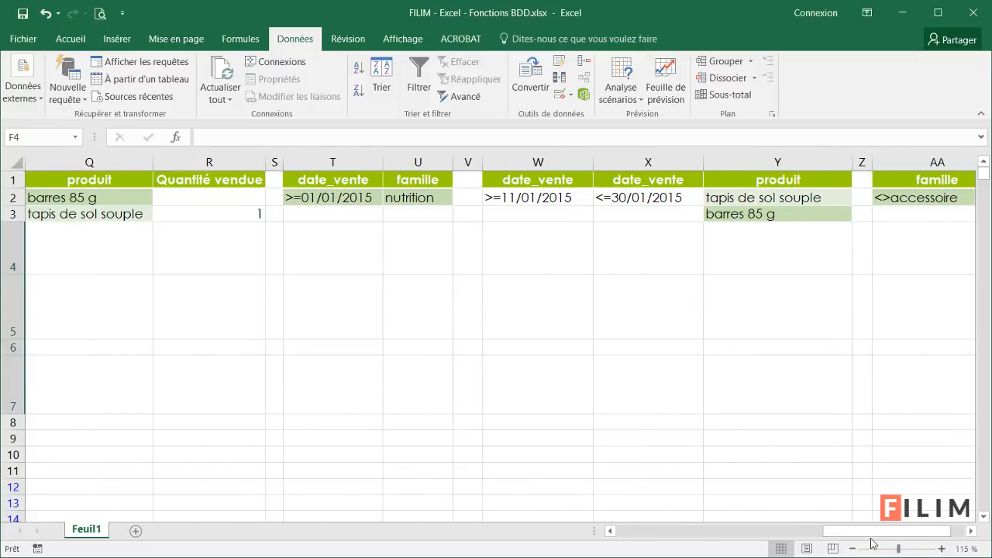
drag(888, 535, 747, 531)
click(322, 203)
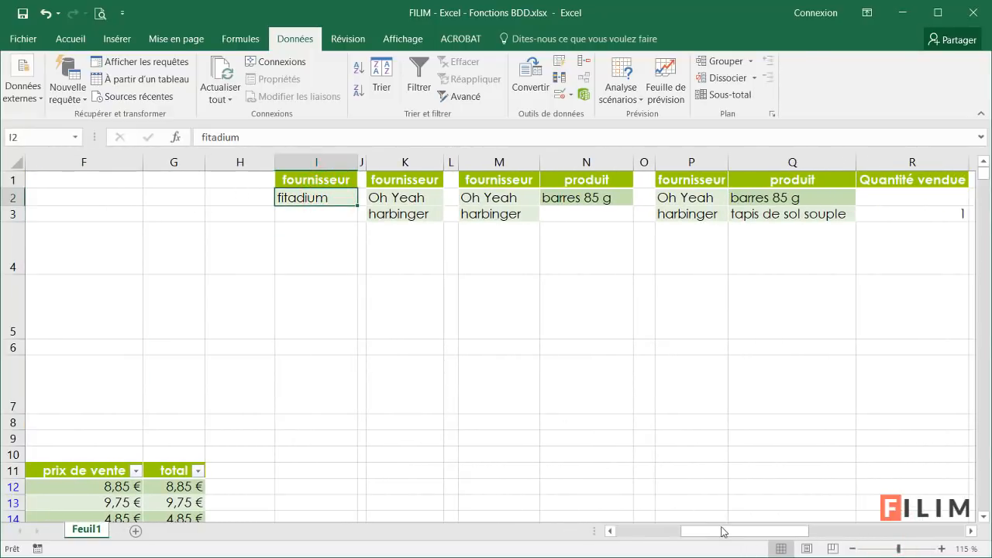
drag(722, 531, 640, 537)
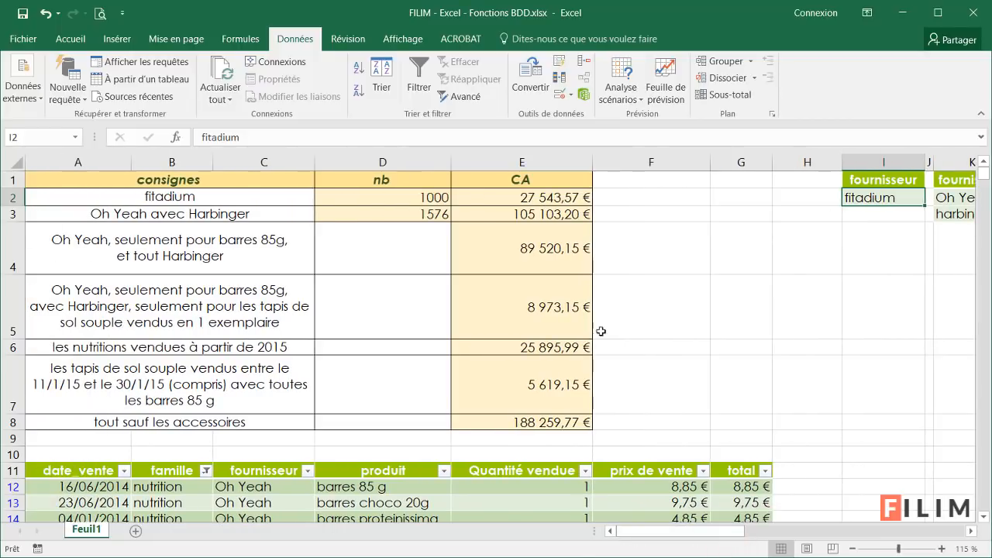
right_click(672, 255)
click(624, 311)
click(643, 349)
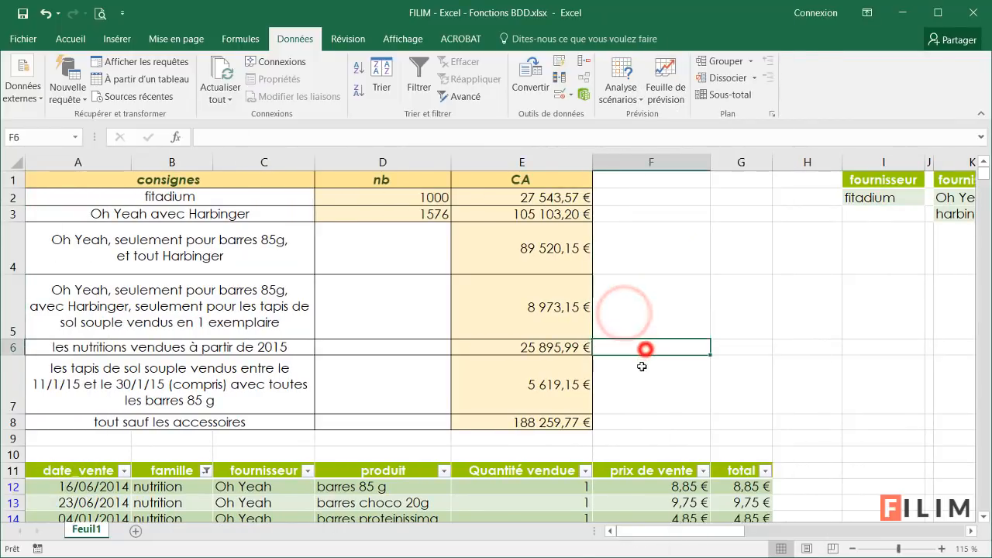
click(638, 376)
scroll(637, 384, down, 1)
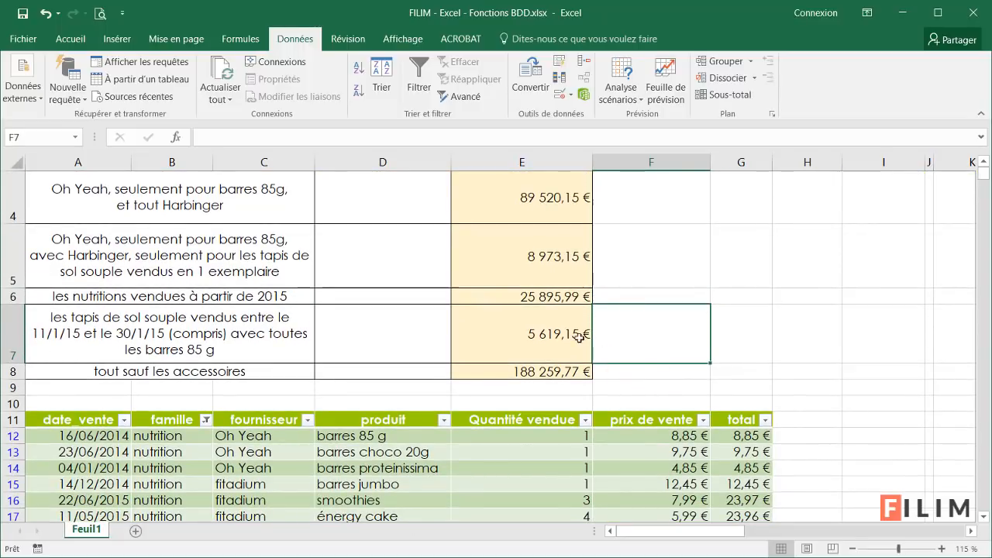
Step: Examine the BDSOMME formula in E5 and compare it with its criteria range P1:R3
click(498, 262)
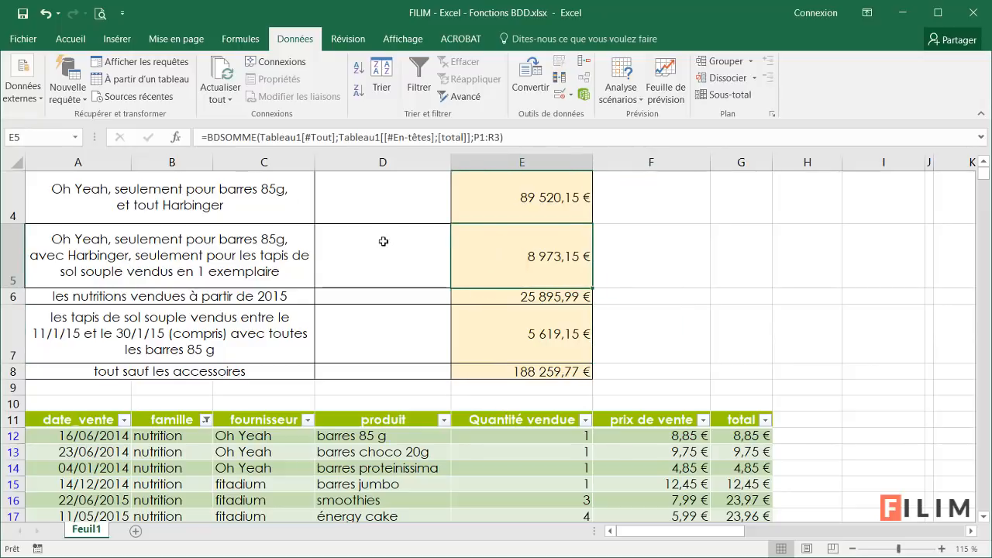
drag(686, 532, 790, 531)
scroll(725, 464, up, 1)
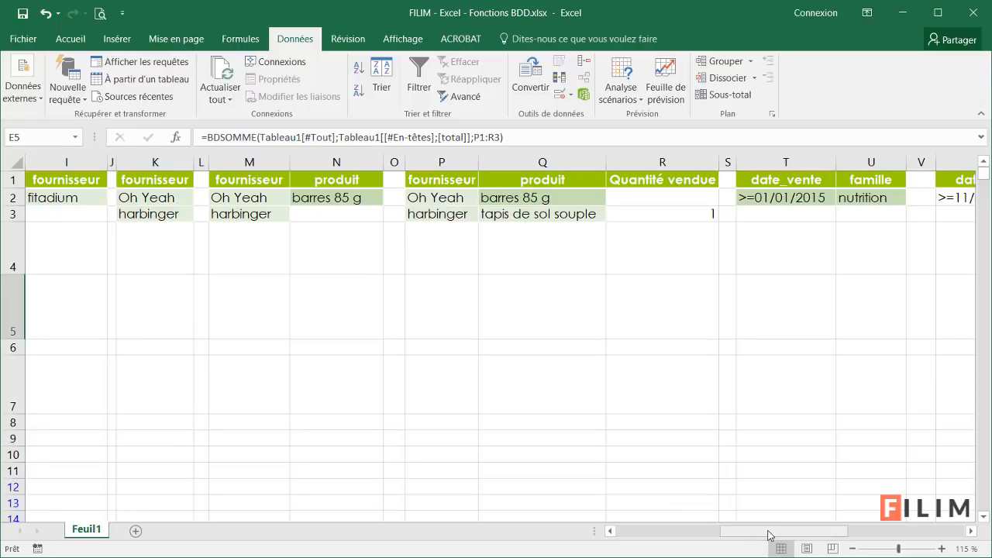
drag(766, 537, 650, 529)
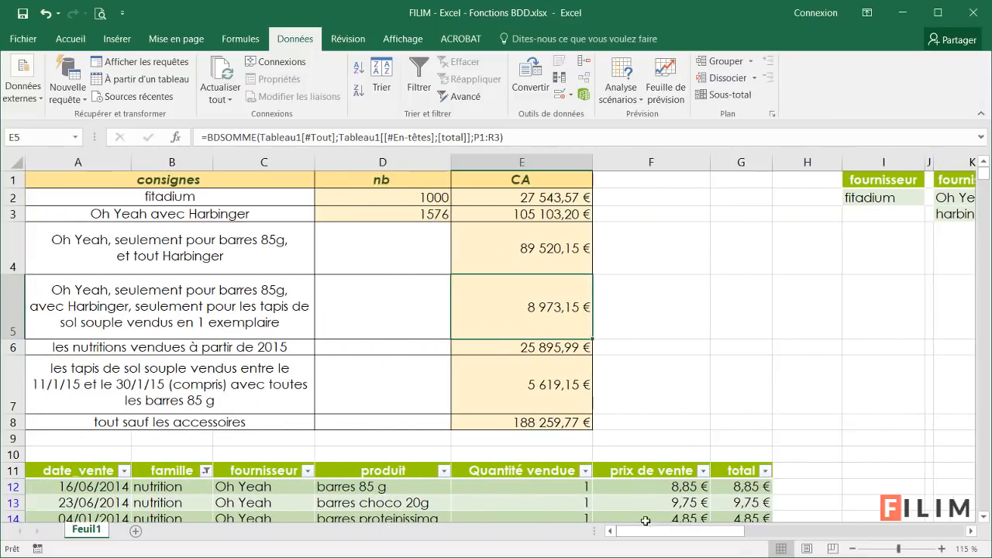
scroll(438, 394, down, 1)
click(411, 455)
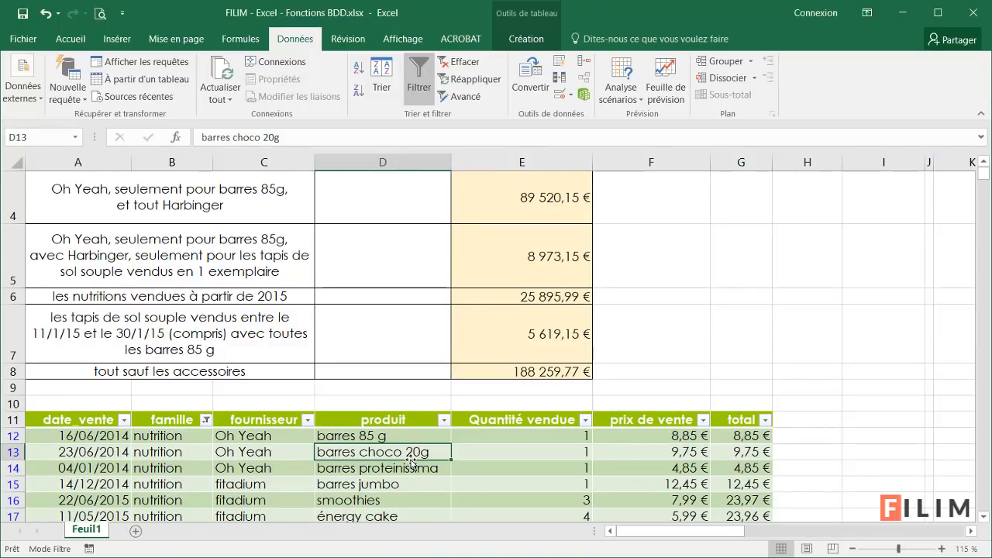
click(422, 401)
scroll(422, 402, up, 1)
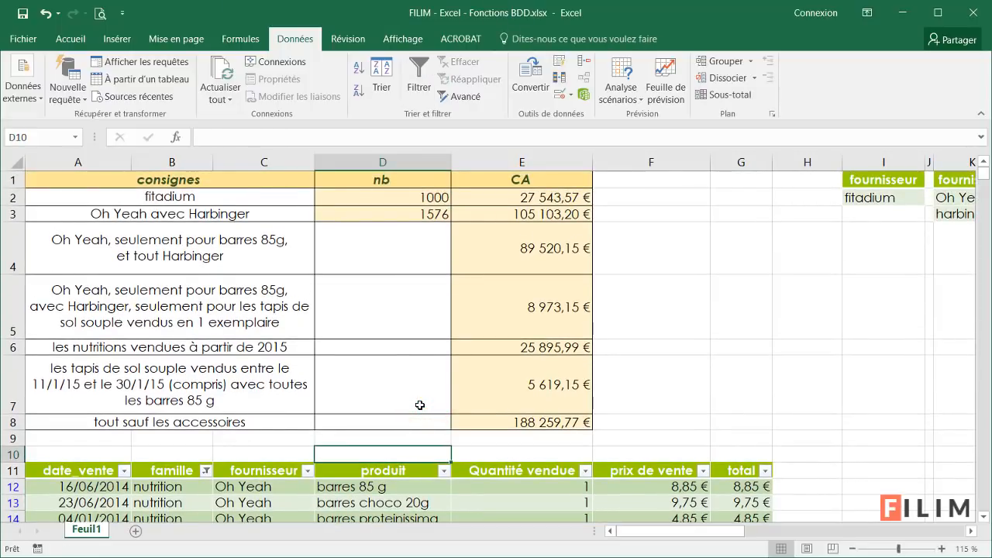